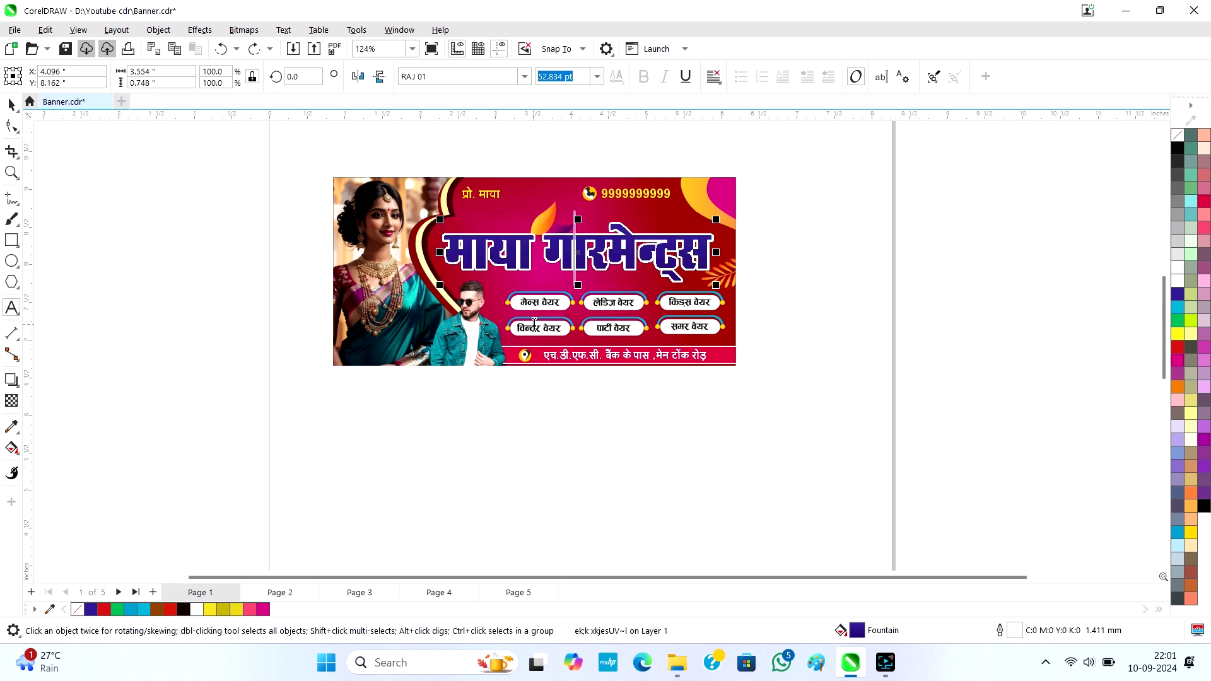
Check that the six clothing category labels below the banner title are editable text, leaving their wording as it is.
scroll(535, 303, up, 3)
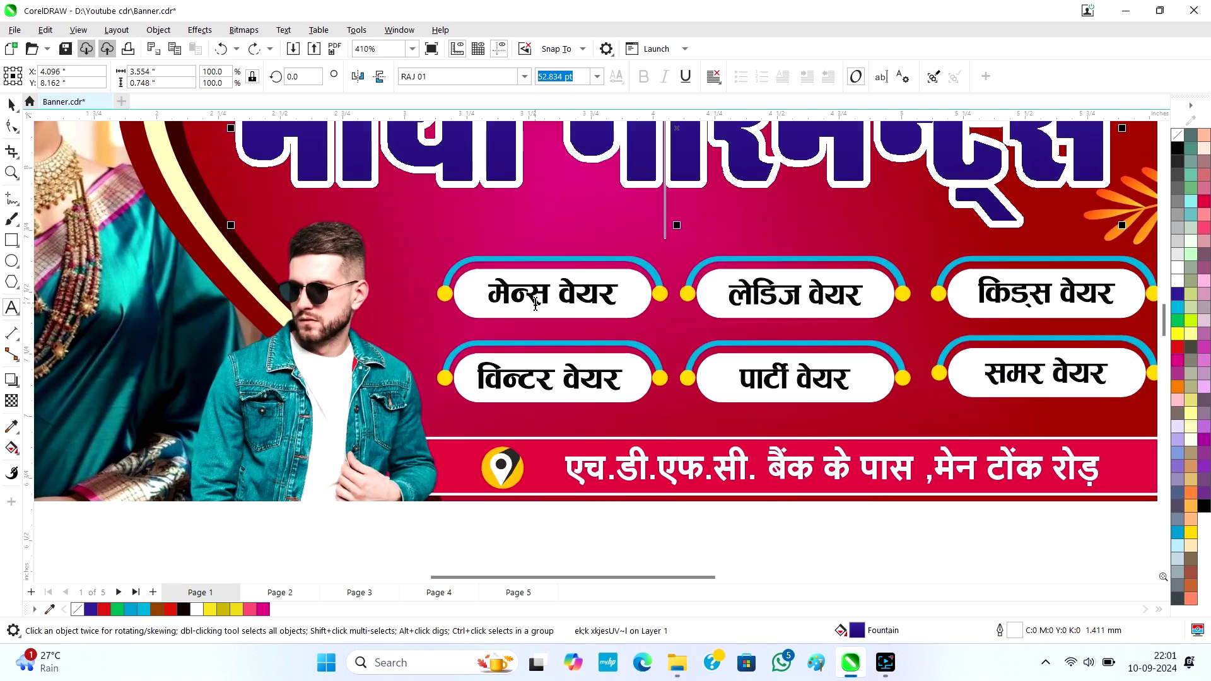
click(536, 301)
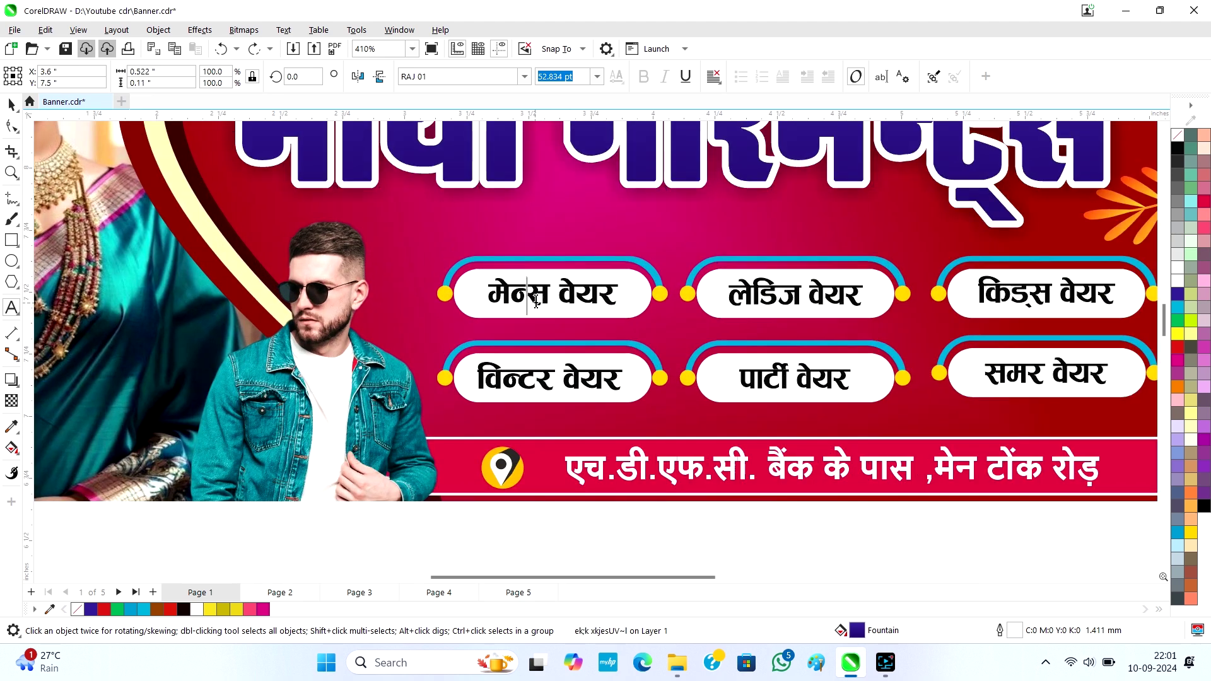
drag(555, 293, 494, 300)
key(ctrl+z)
drag(744, 299, 846, 299)
click(1032, 299)
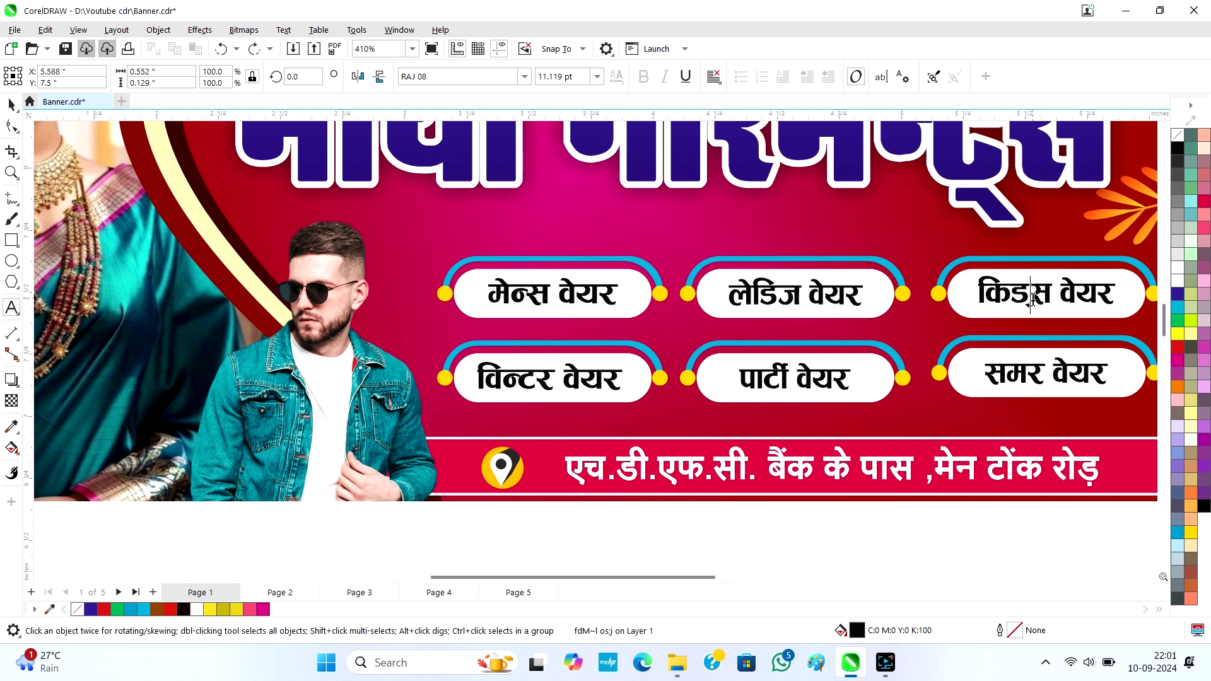
click(573, 383)
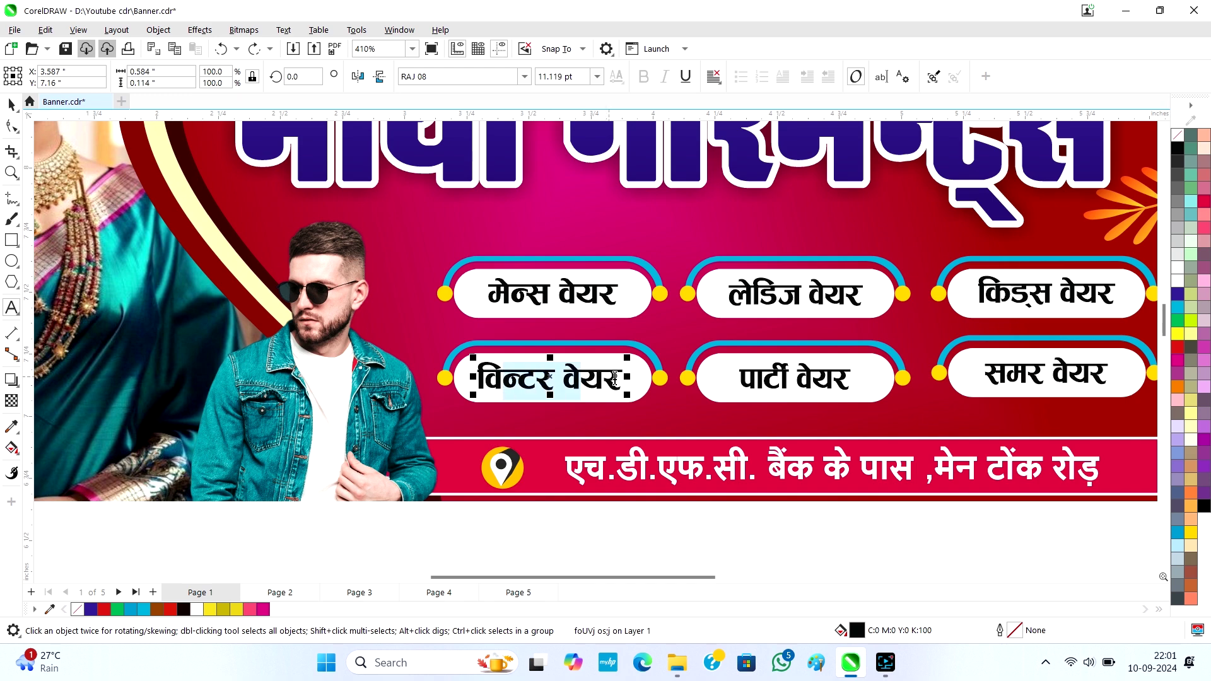
drag(765, 382, 849, 386)
drag(988, 382, 1108, 382)
key(ctrl+space)
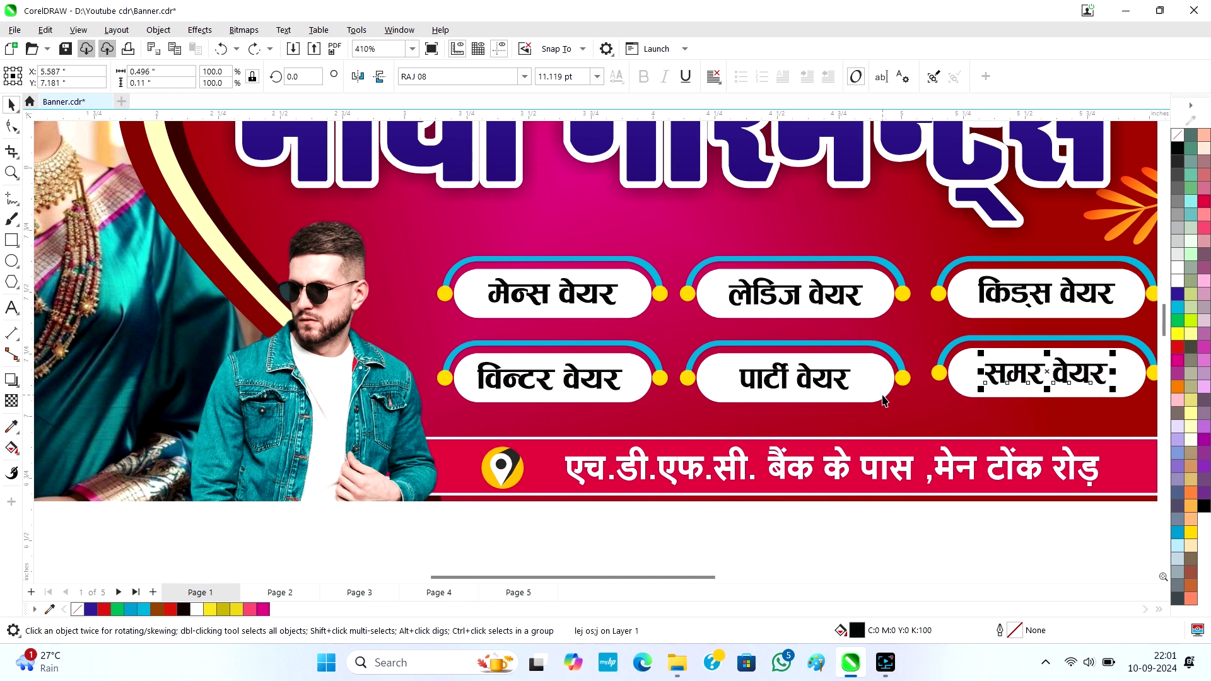
Select the address line on the banner's bottom strip and undo the accidental shift of the background artwork.
scroll(883, 401, down, 2)
click(755, 444)
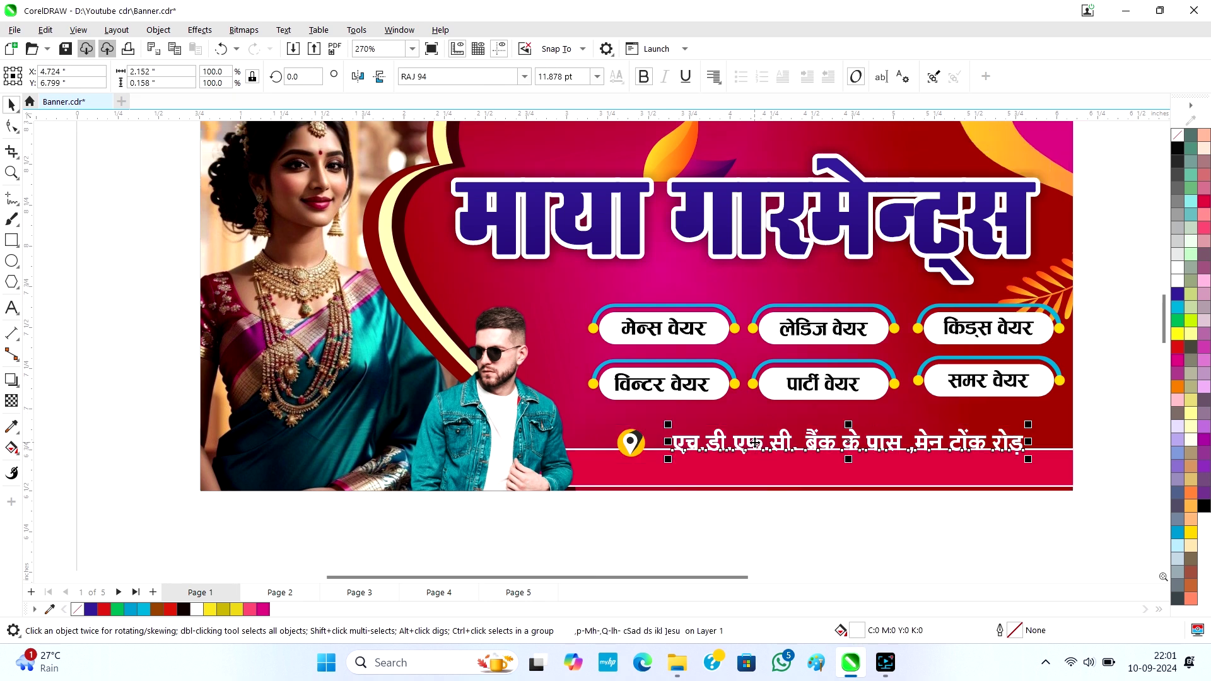
key(ctrl+z)
double_click(748, 444)
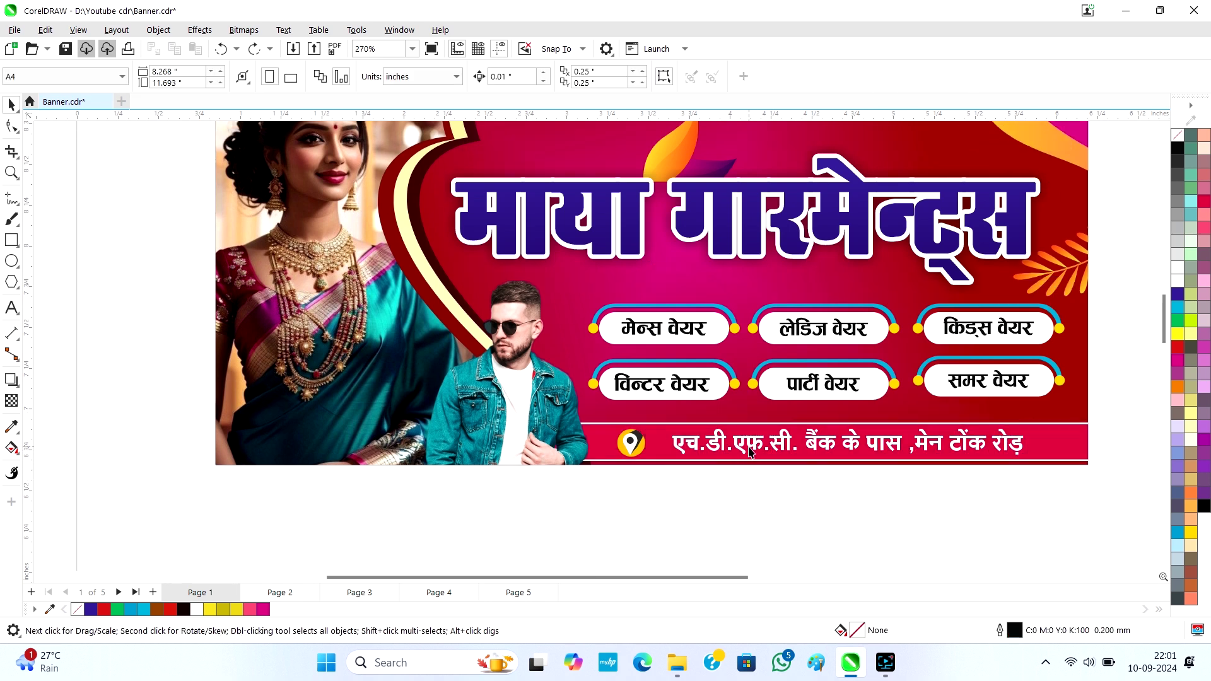
key(Escape)
Open the banner background's PowerClip contents for editing.
scroll(600, 460, down, 1)
click(575, 449)
key(F10)
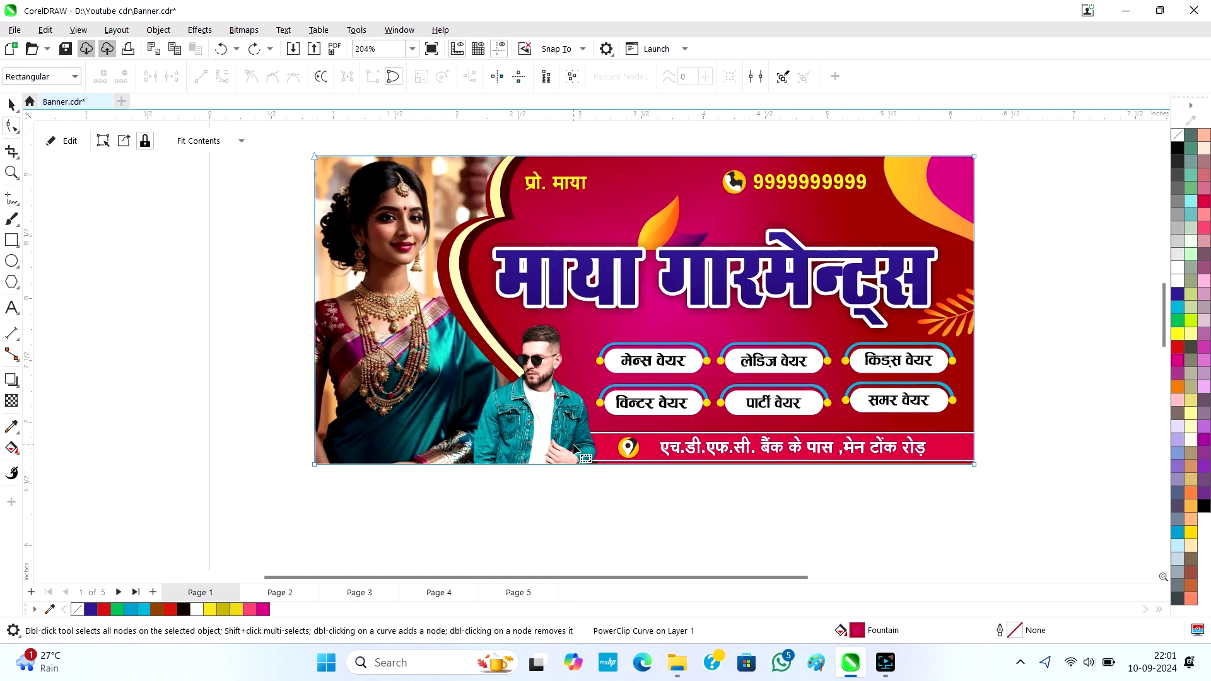
key(space)
ctrl+click(572, 454)
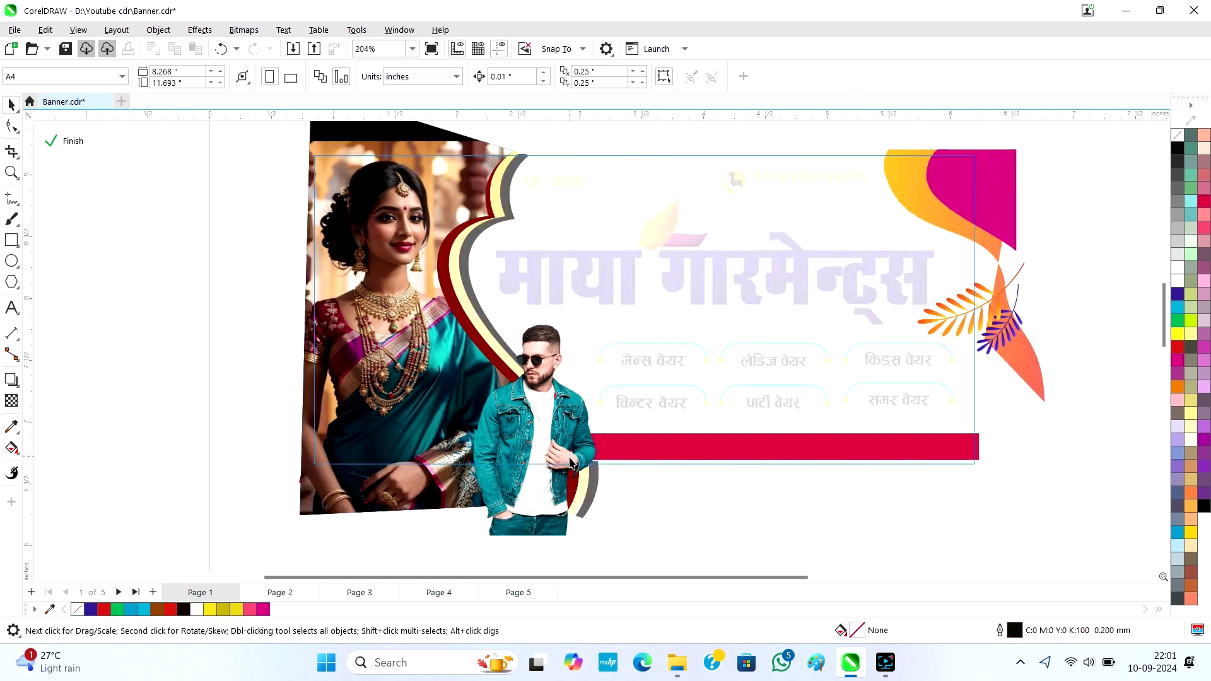
Try moving the man's photo within the PowerClip contents and undo the move.
click(514, 512)
drag(515, 512, 672, 456)
click(672, 455)
key(ctrl+z)
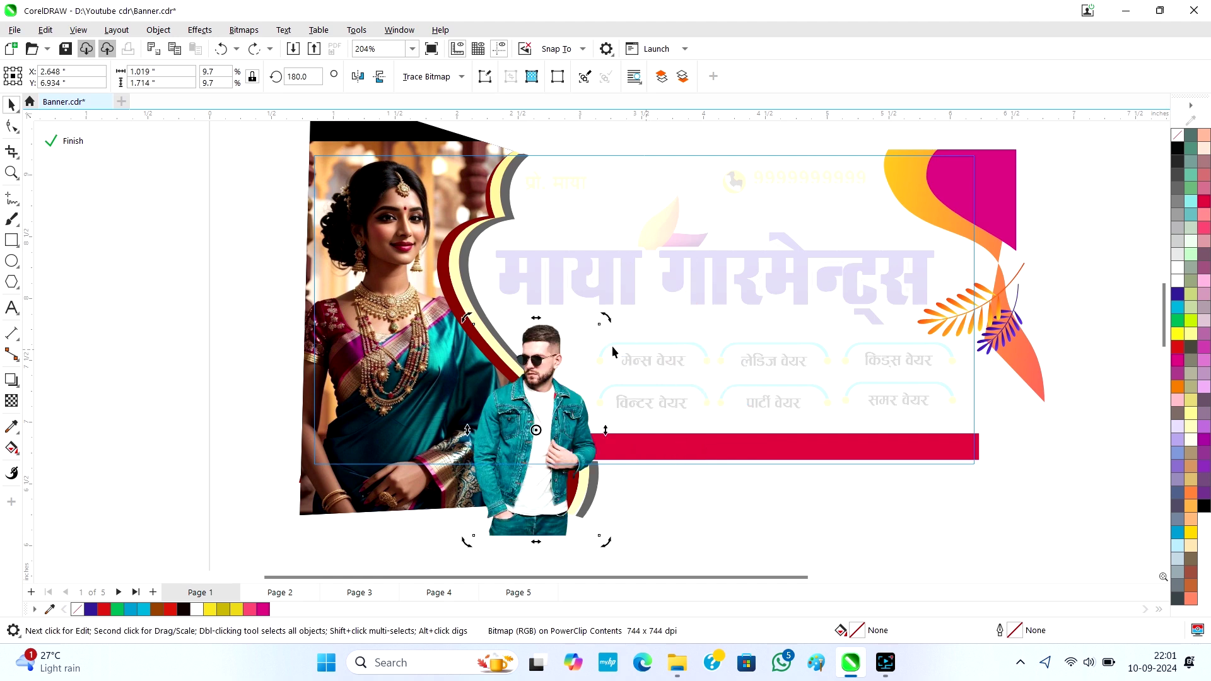
Fill the magenta corner shape with 50% black and finish editing the PowerClip contents.
click(989, 201)
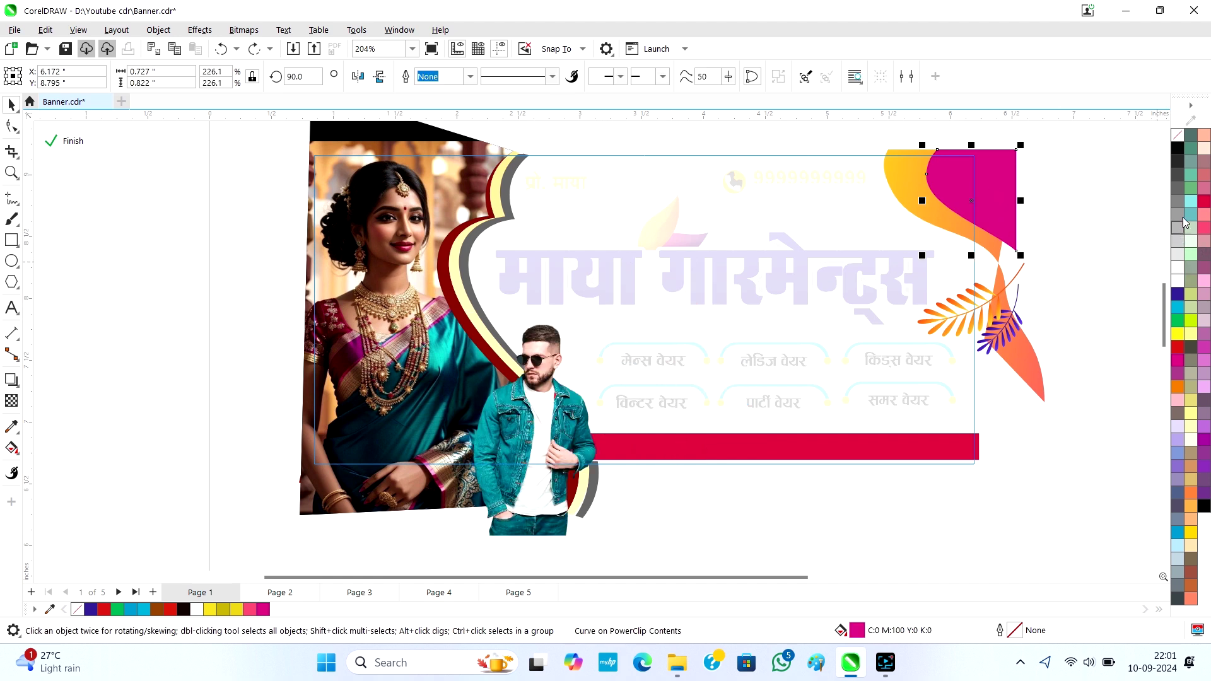
click(1178, 214)
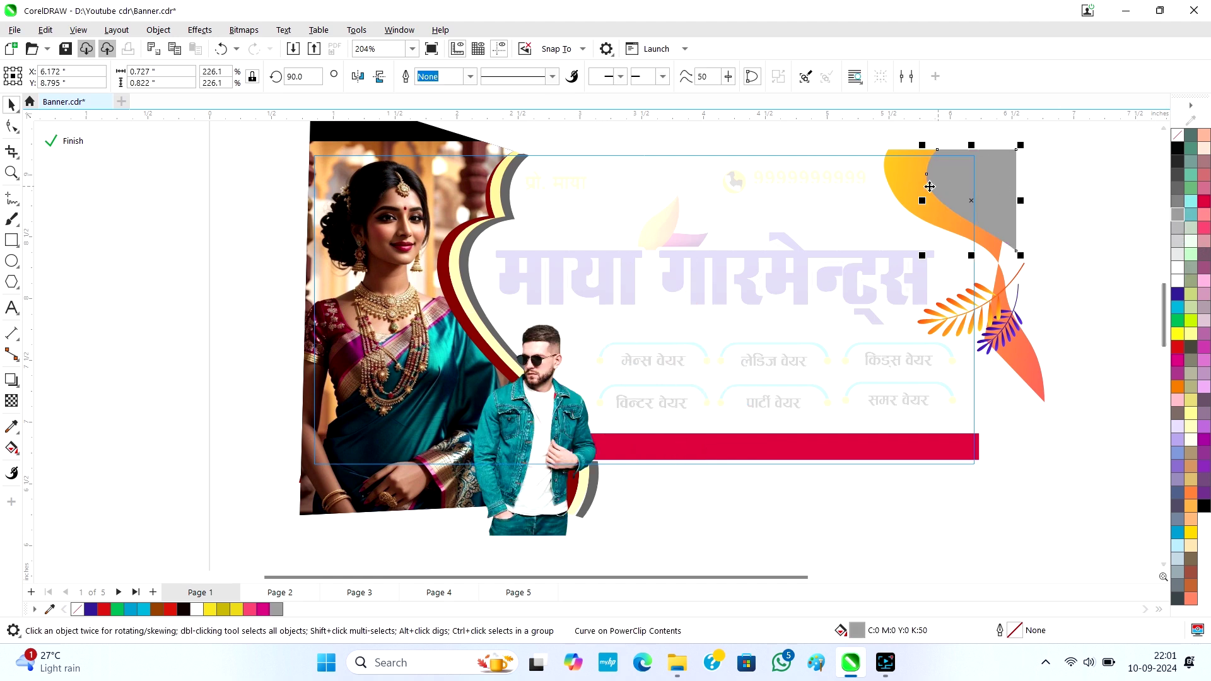
click(908, 190)
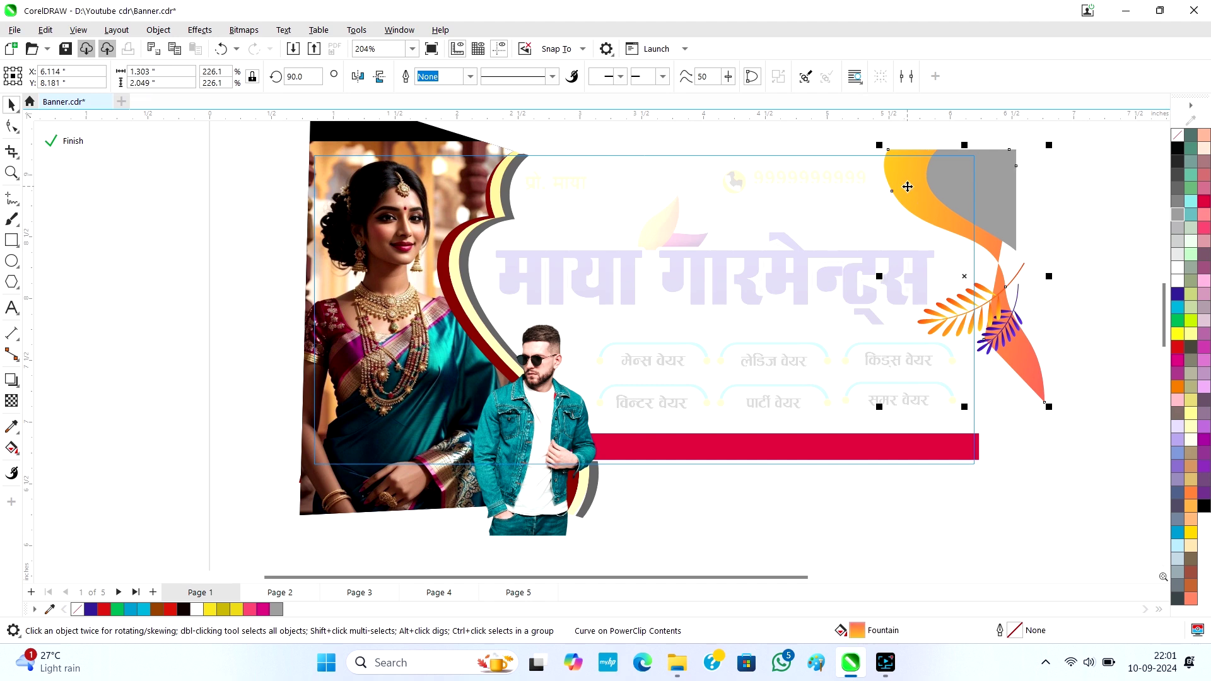
click(379, 285)
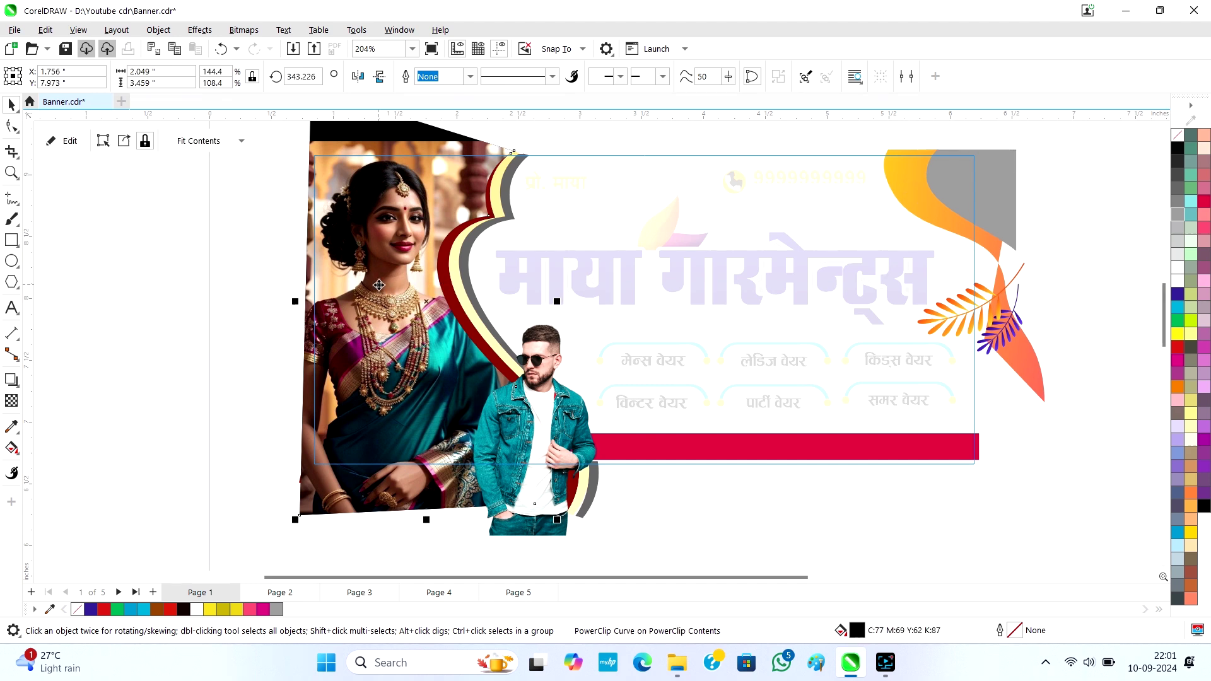
click(241, 352)
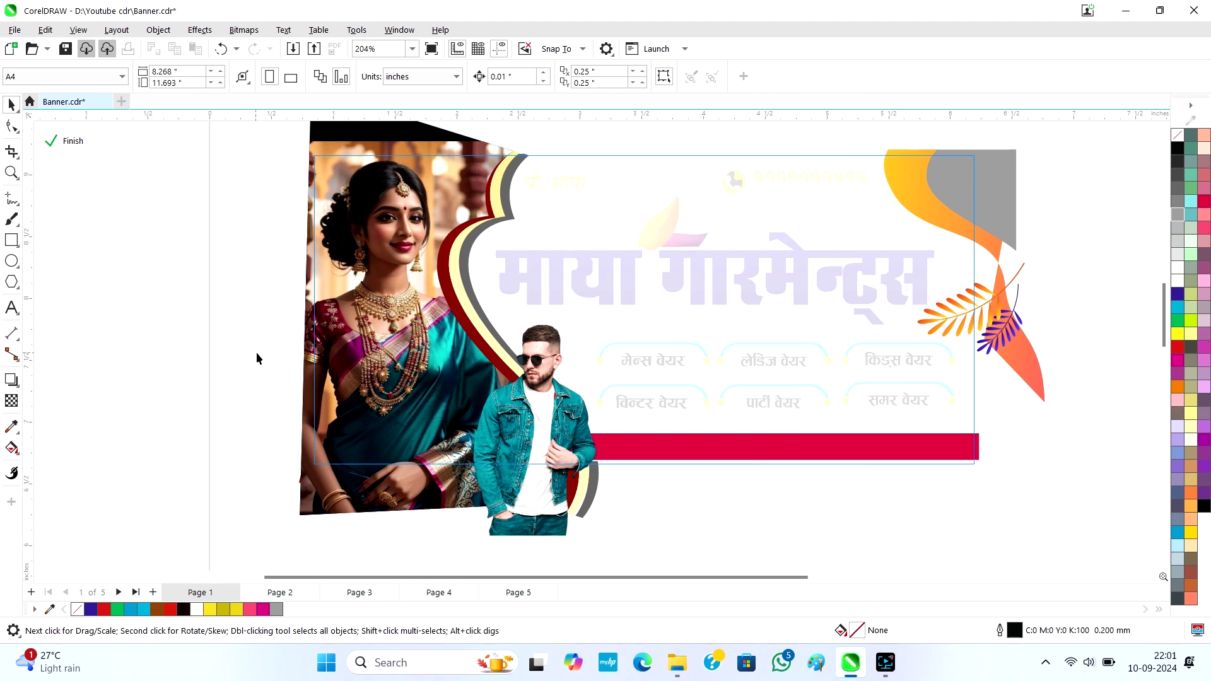
ctrl+click(821, 482)
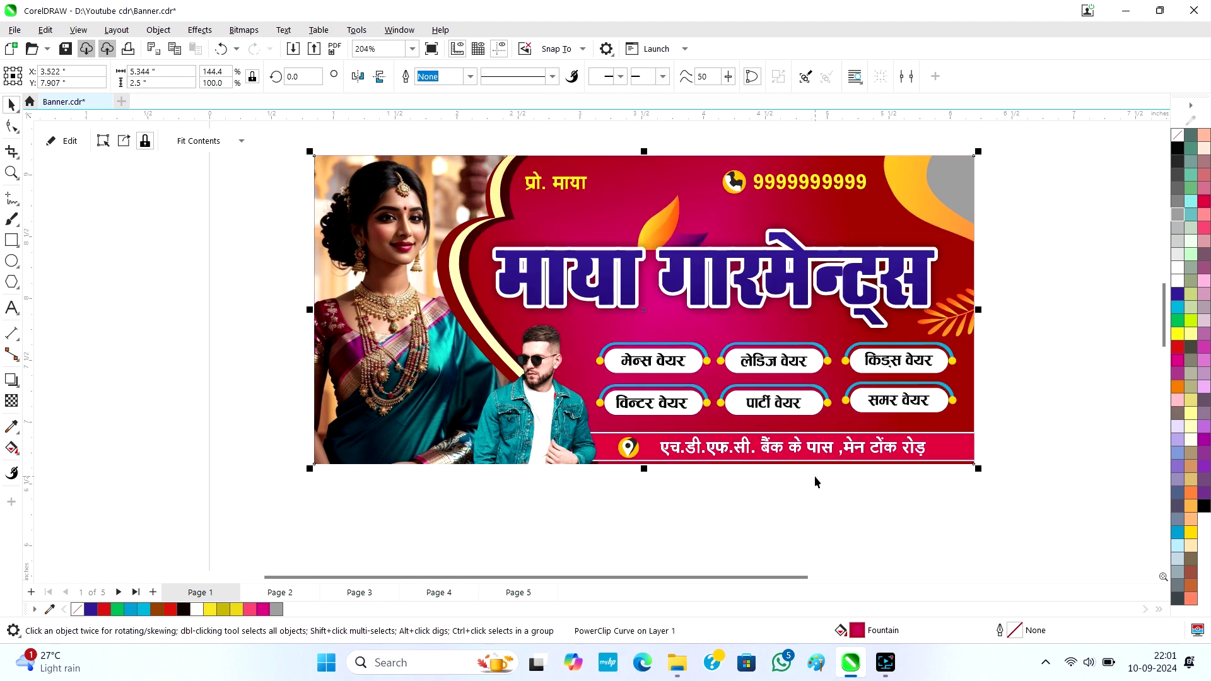
click(839, 529)
Give the main title माया गारमेन्ट्स a yellow fill and a black outline.
click(816, 296)
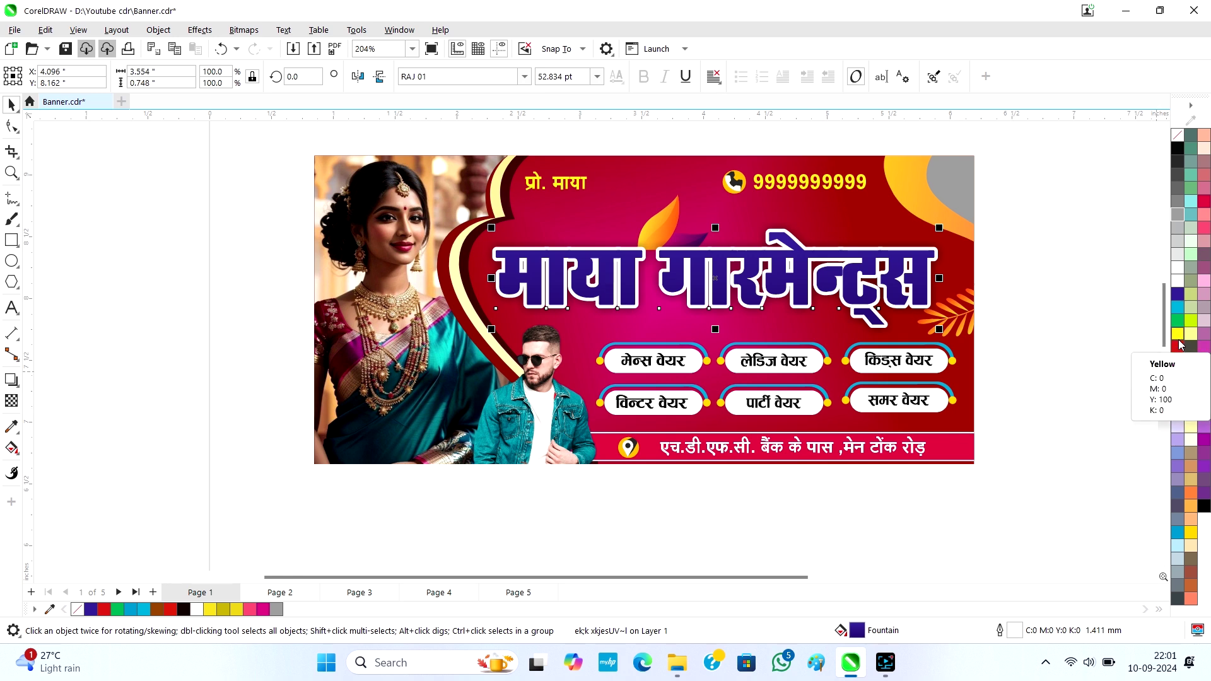
click(1178, 335)
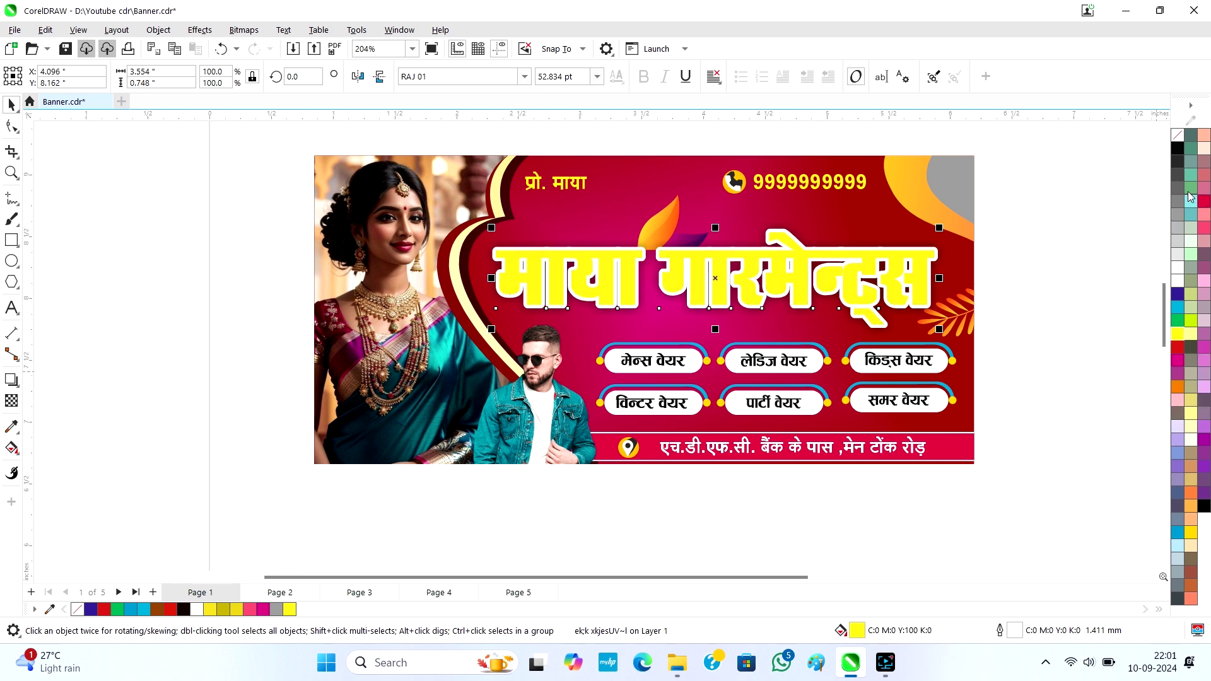
right_click(1179, 151)
scroll(821, 334, down, 3)
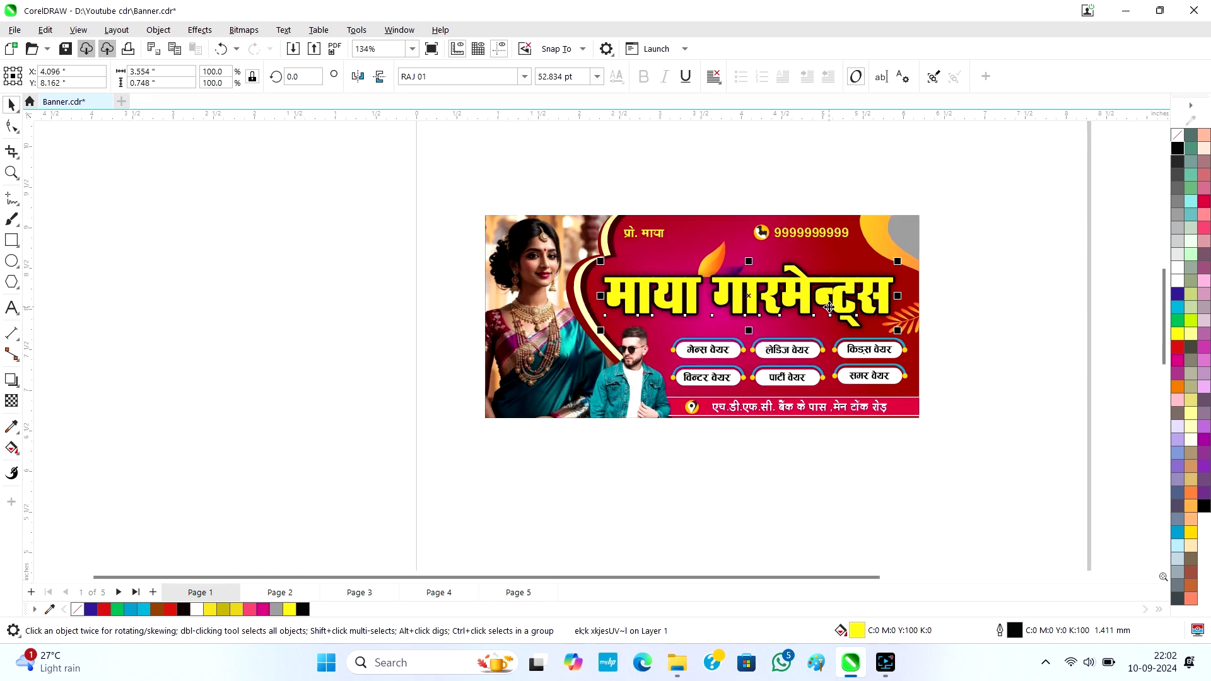
scroll(830, 308, up, 1)
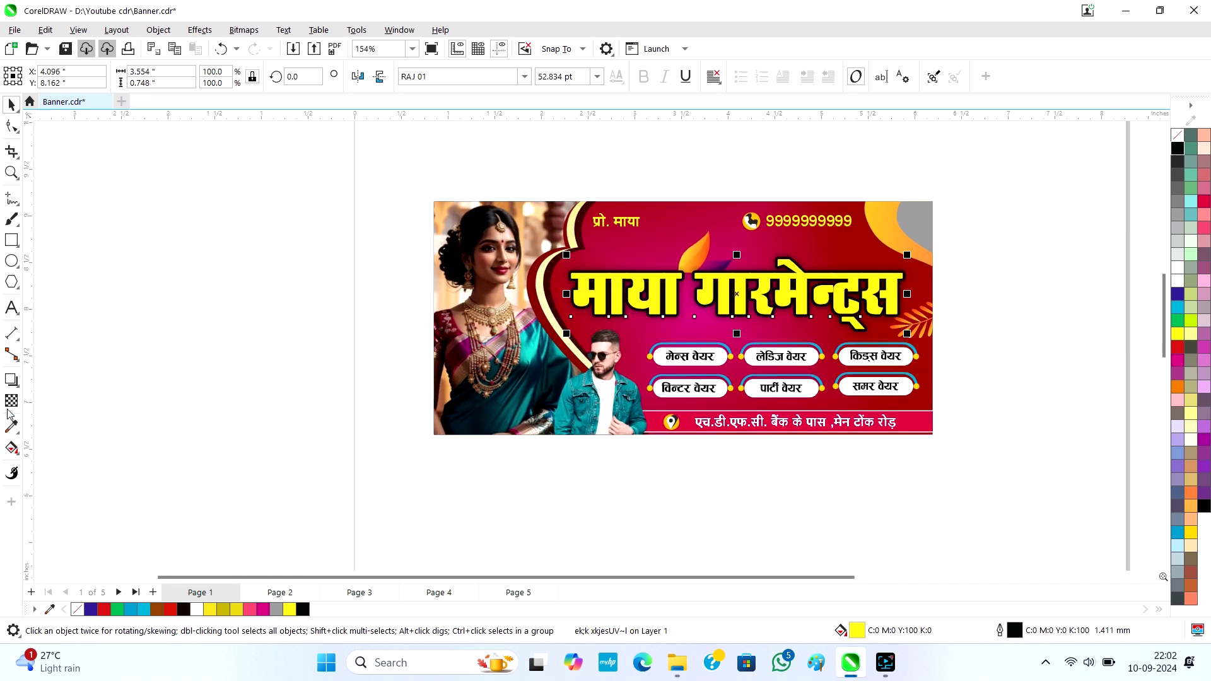
Clear the main title's existing drop shadow and cast a new one straight down from its top edge.
click(12, 382)
scroll(771, 288, up, 4)
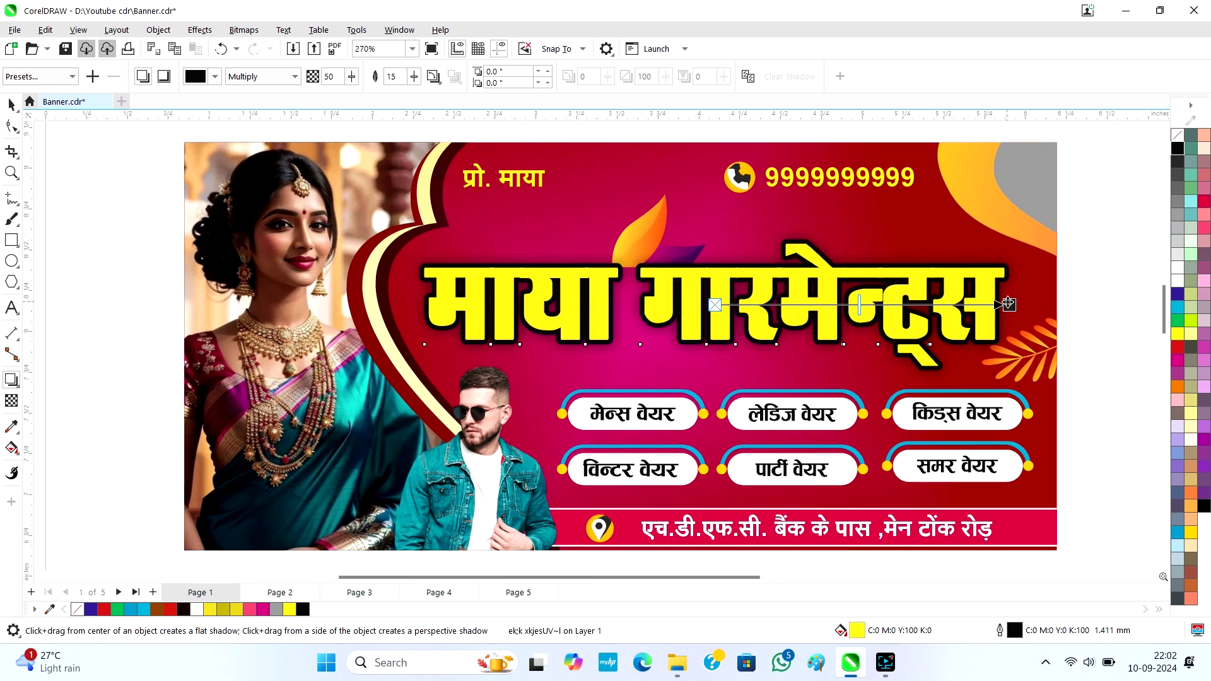
drag(1009, 304, 716, 357)
click(607, 353)
click(792, 77)
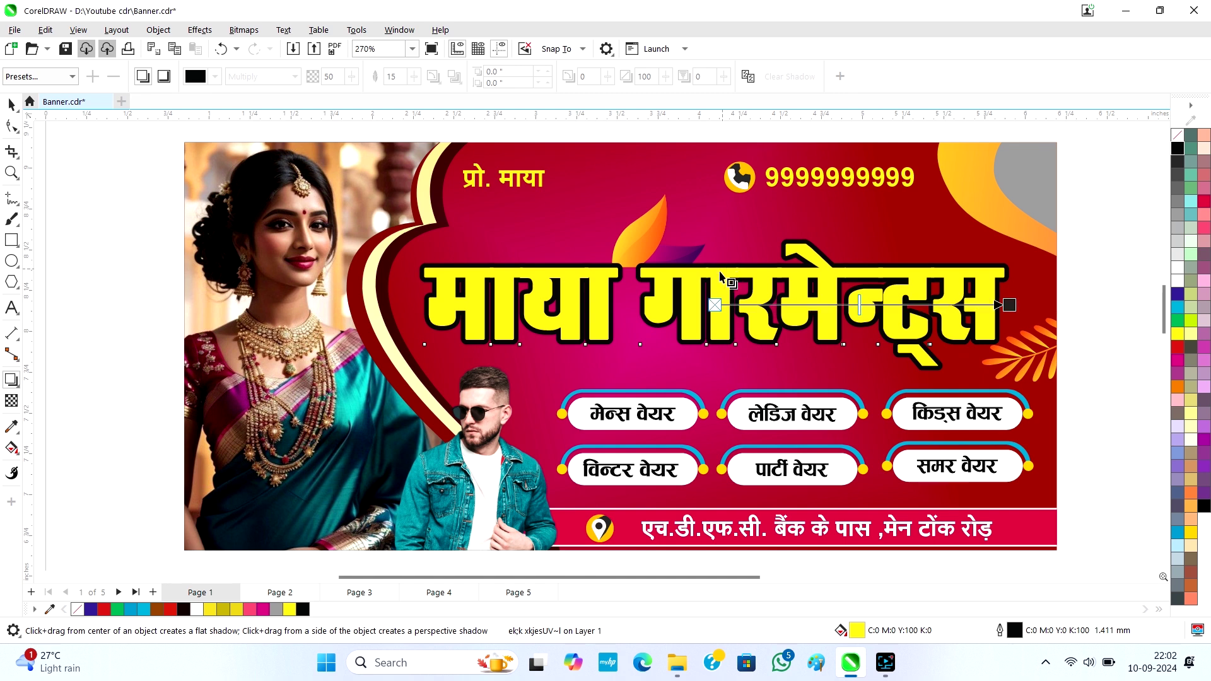
drag(716, 270, 716, 383)
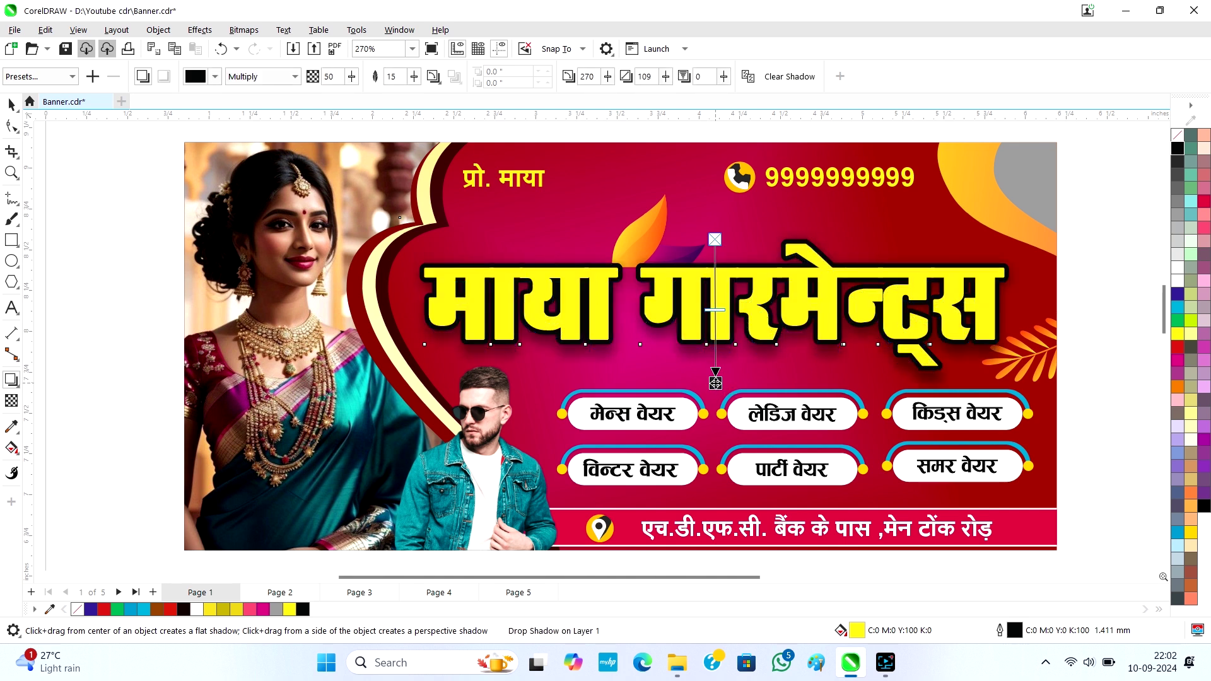
Set the feathering of the title's drop shadow to 5 and deselect it.
scroll(688, 319, down, 3)
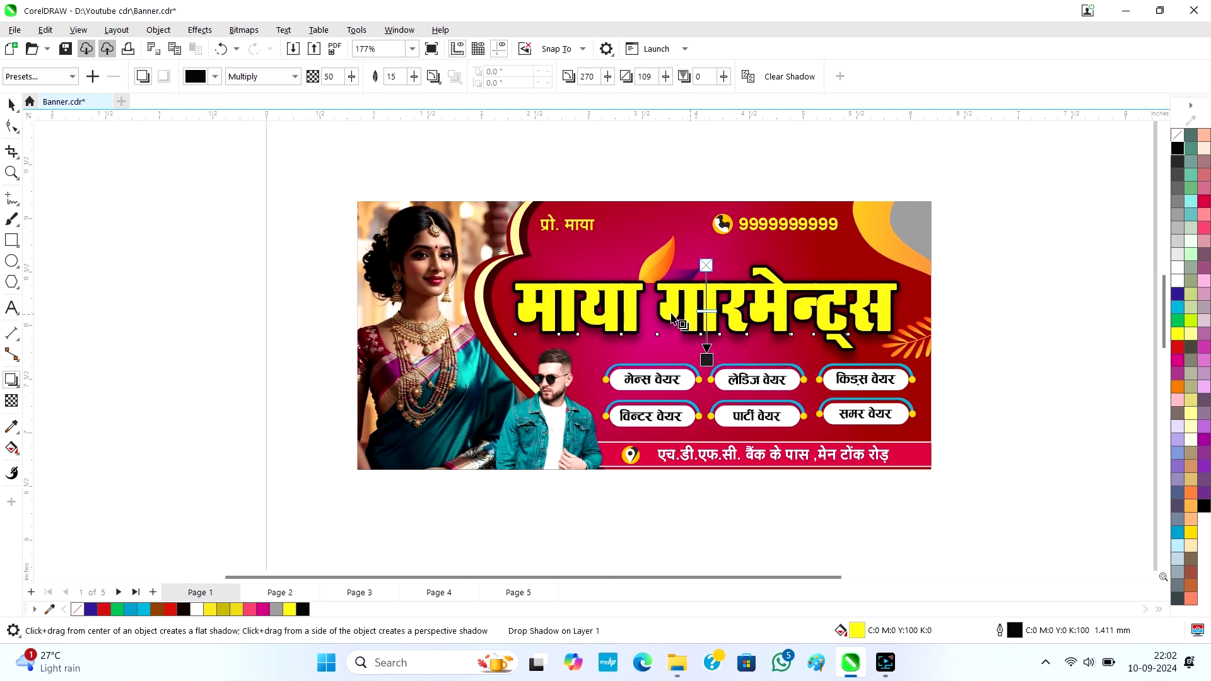
click(393, 76)
drag(415, 95, 407, 95)
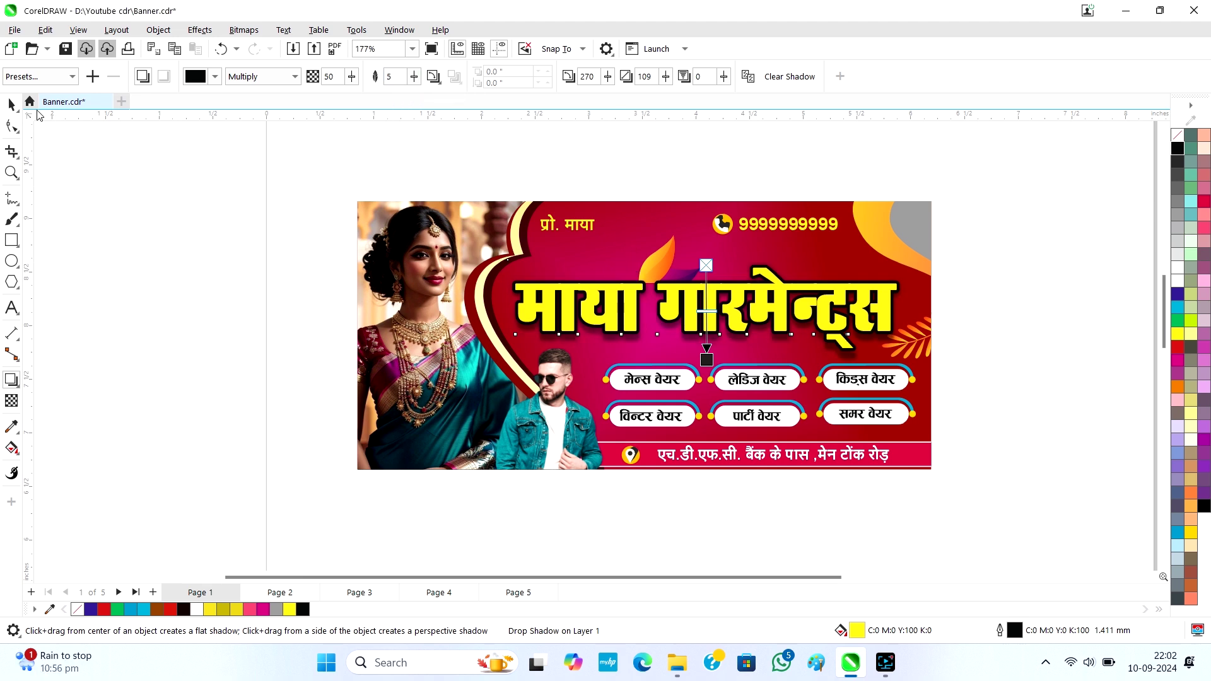
click(9, 105)
click(199, 243)
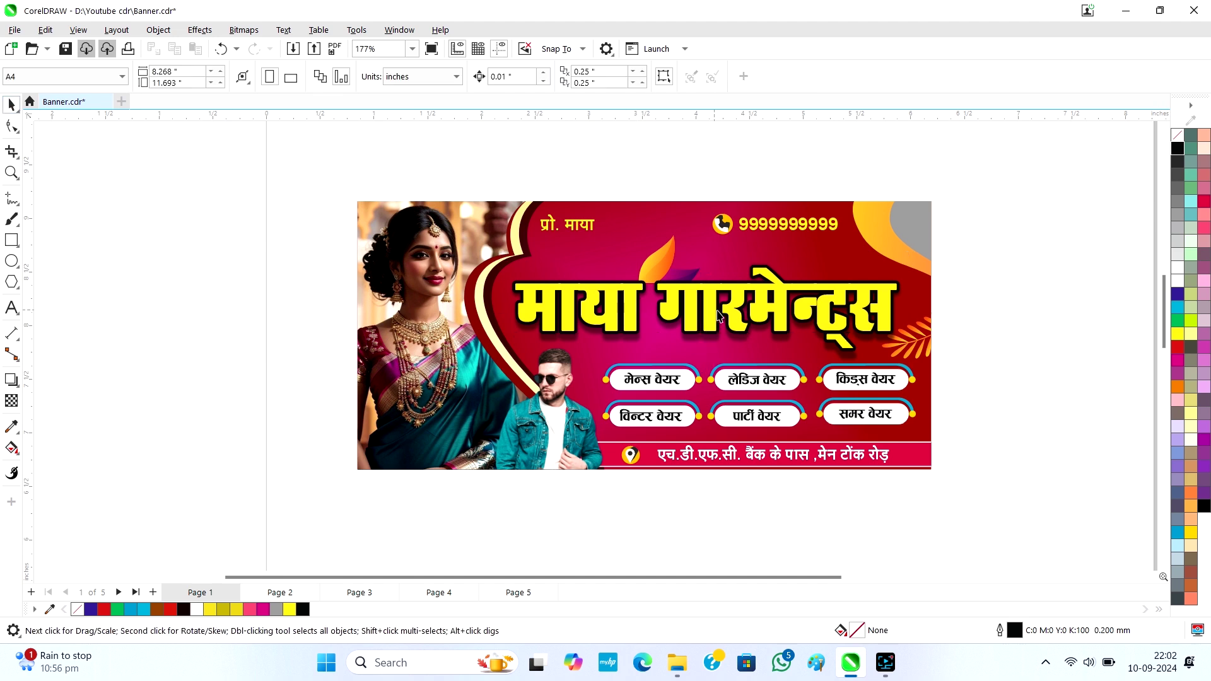
Check that the proprietor line at the banner's top is editable text, leaving its wording as it is.
scroll(723, 316, up, 1)
scroll(701, 319, down, 2)
scroll(749, 329, up, 1)
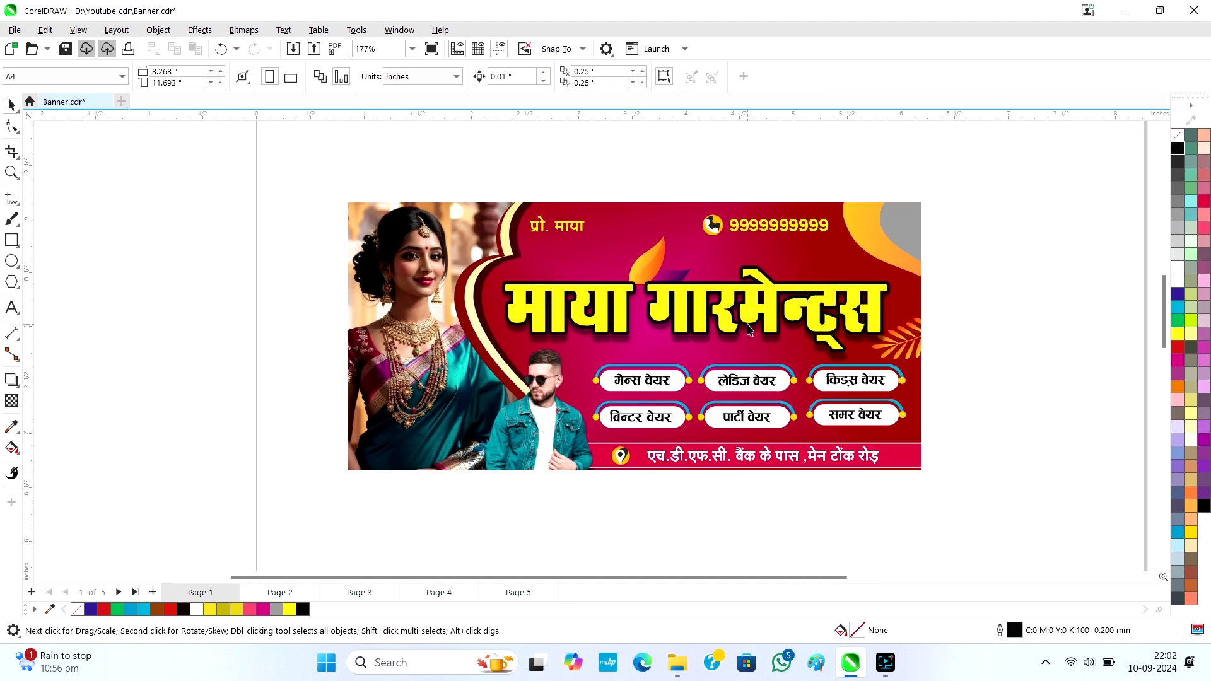
double_click(563, 233)
drag(563, 233, 606, 233)
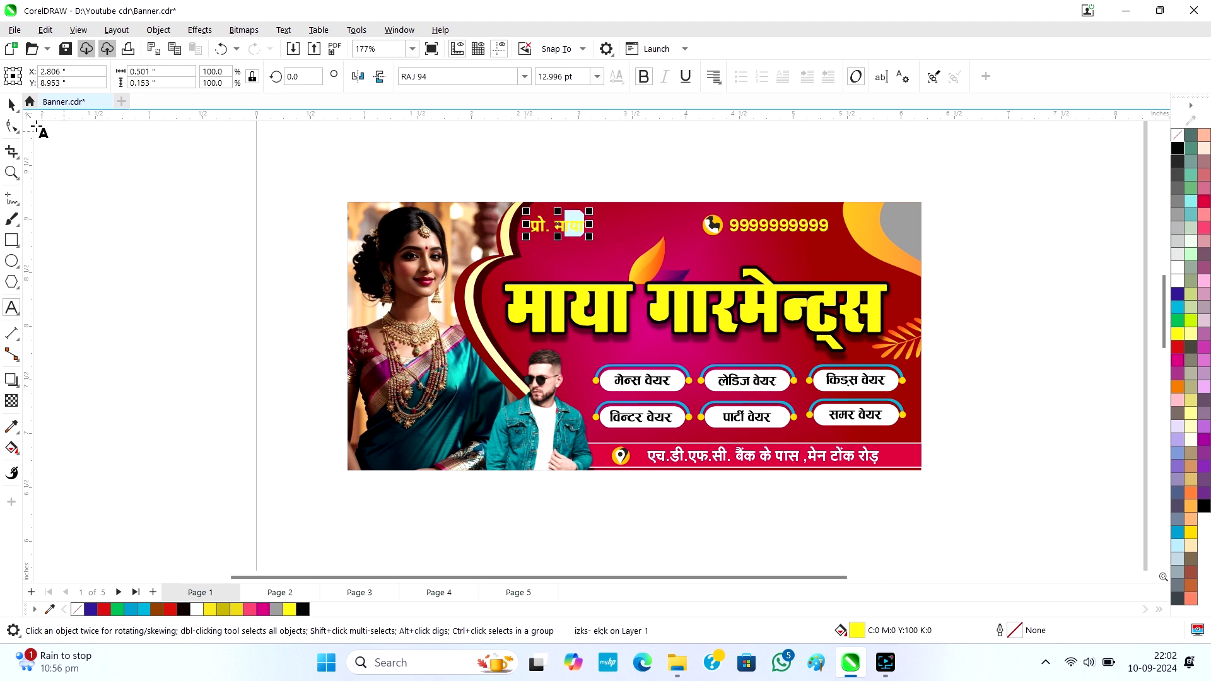
click(12, 105)
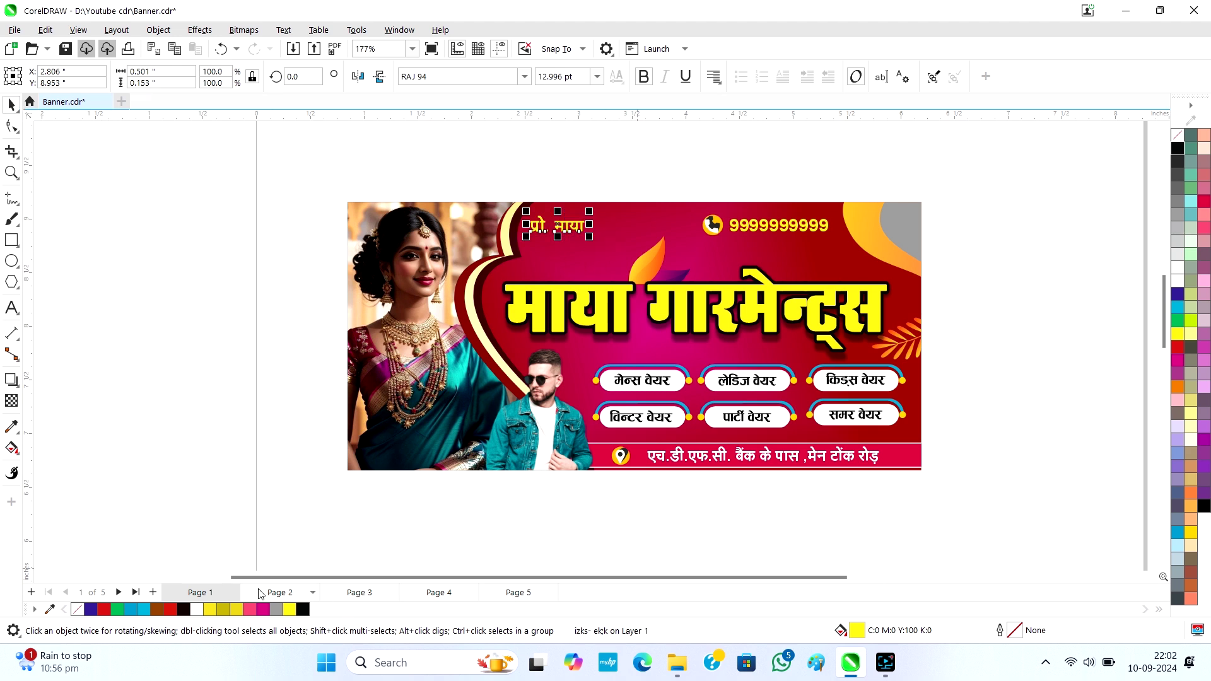
Replace the word कमल with विमल in the main heading of the Page 2 mobile shop banner.
click(279, 593)
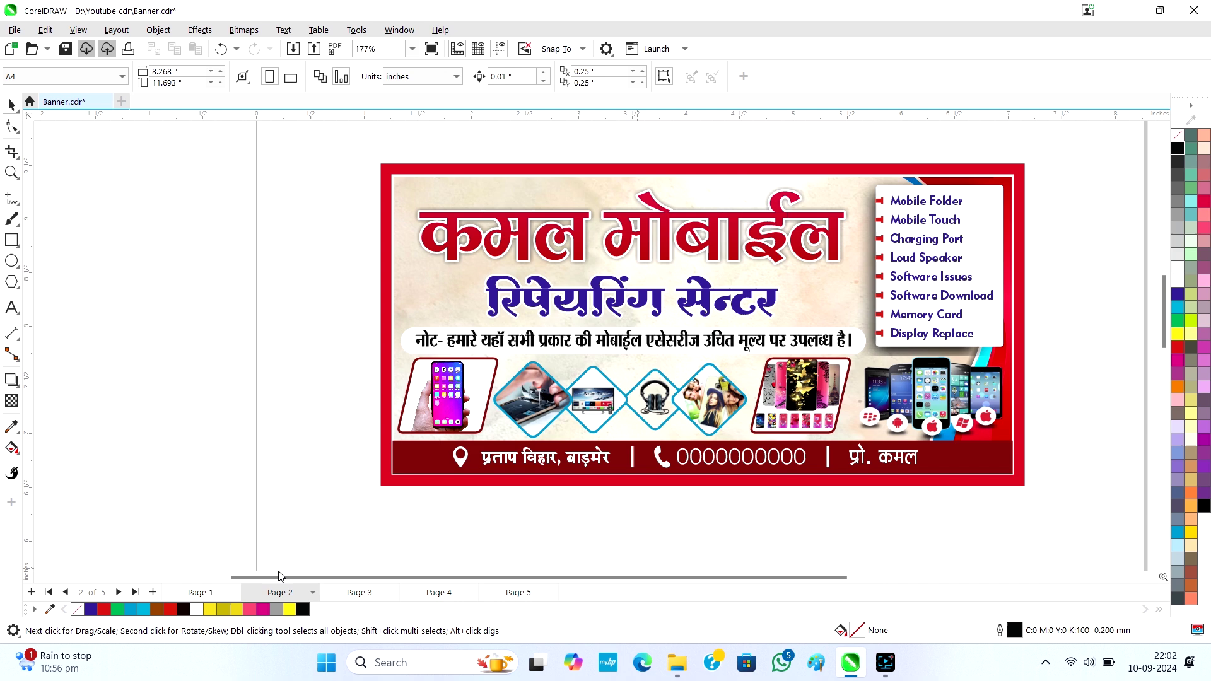
scroll(490, 401, down, 1)
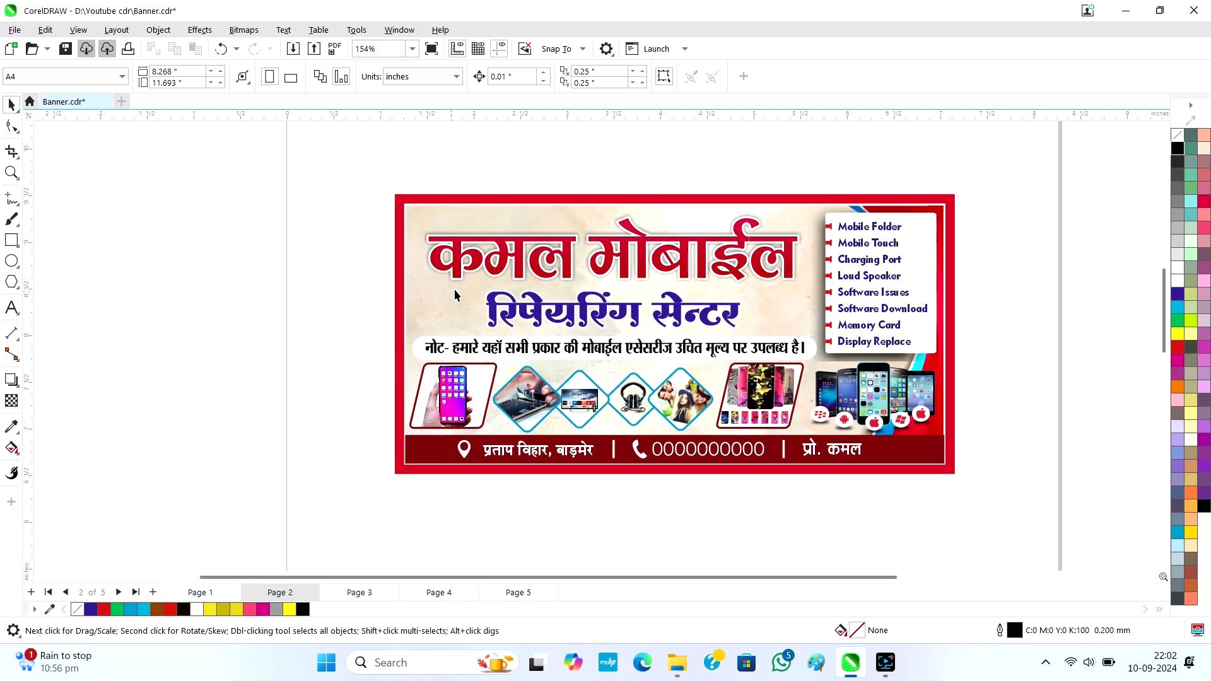
click(518, 261)
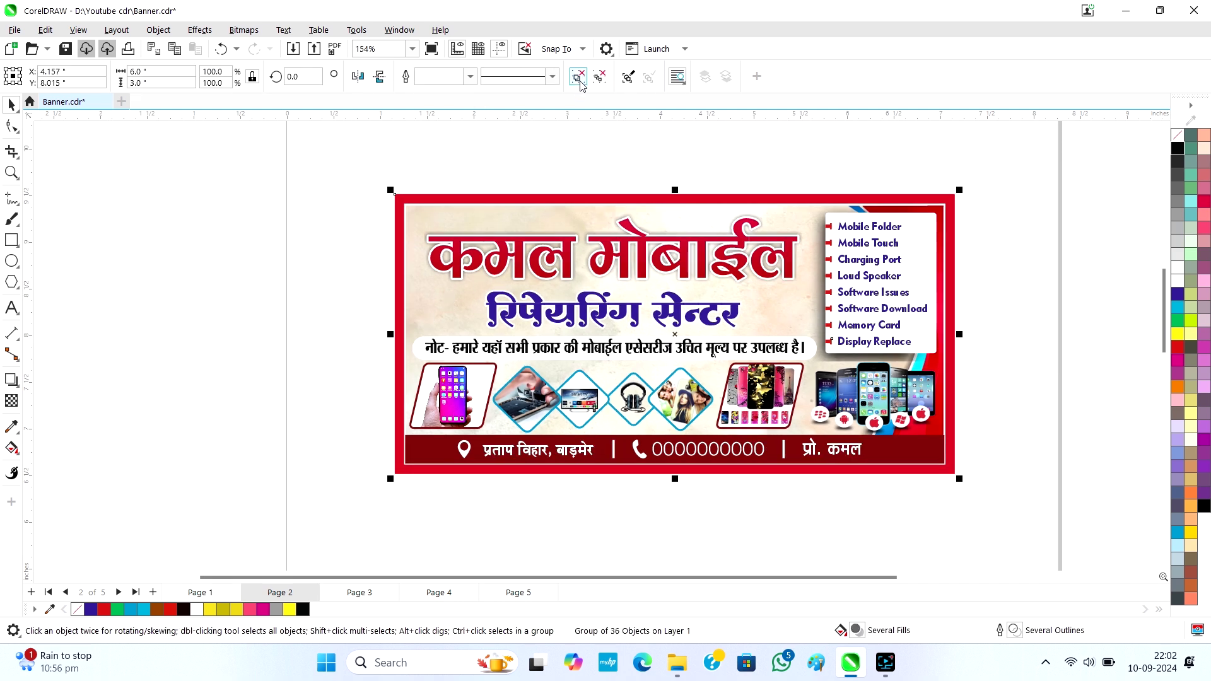
key(F8)
click(559, 255)
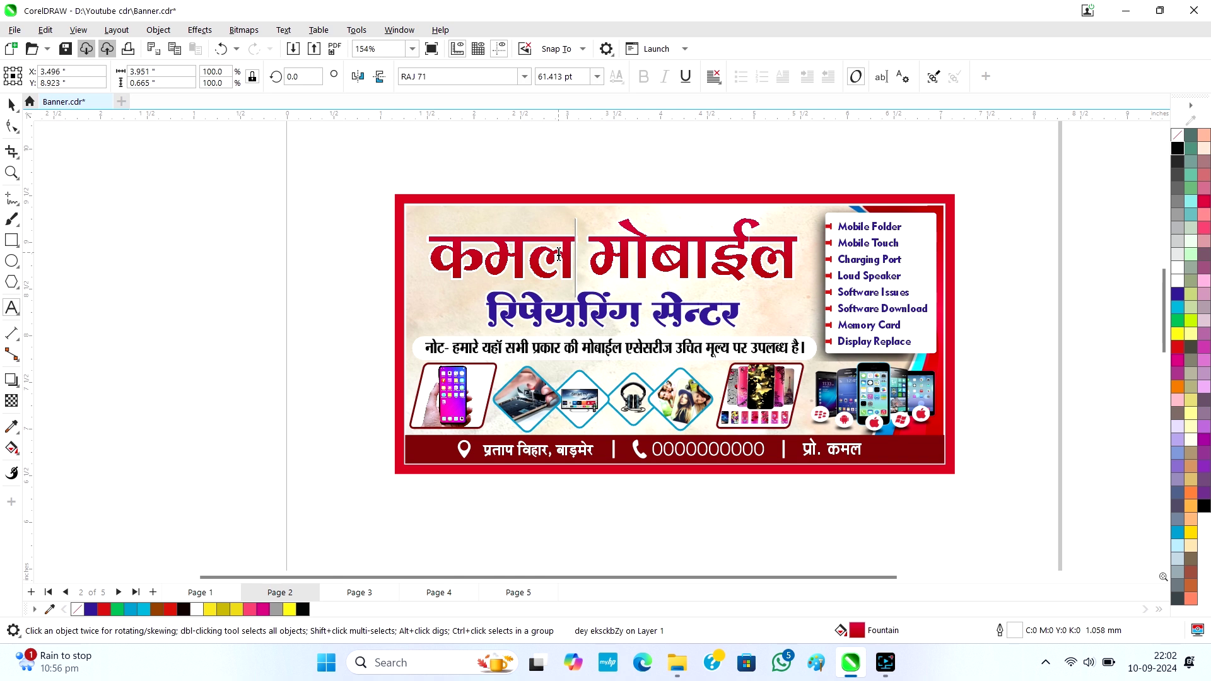
drag(558, 254, 405, 249)
key(Escape)
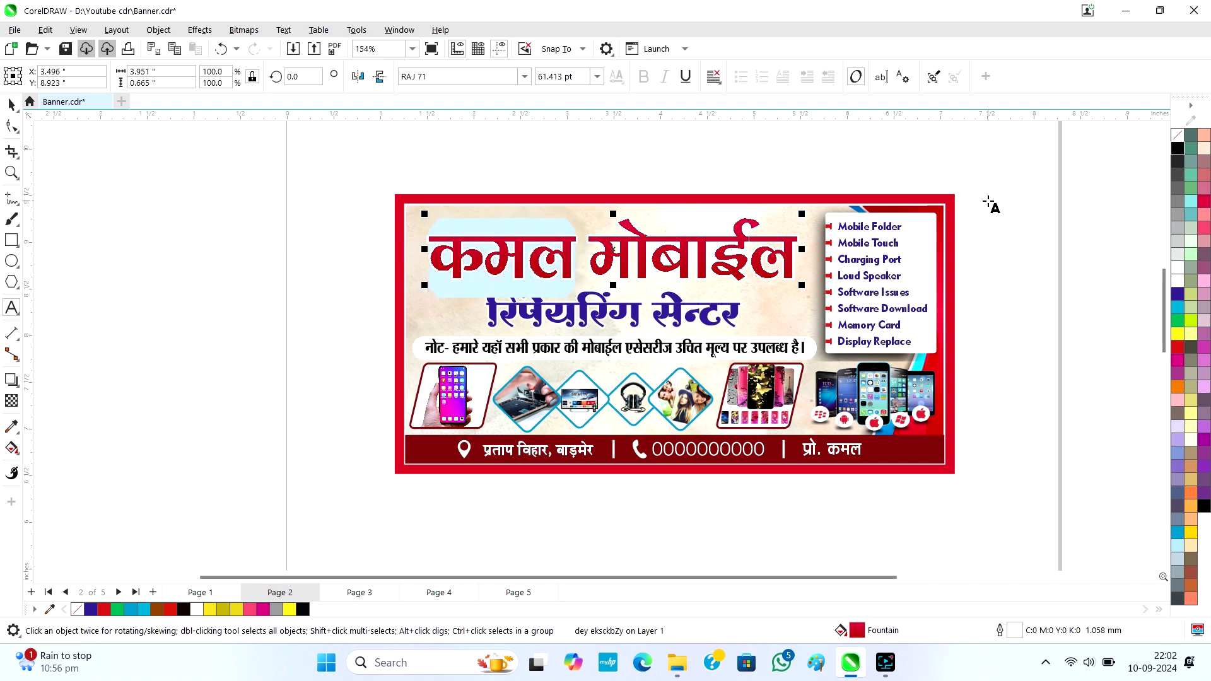
text(विमल)
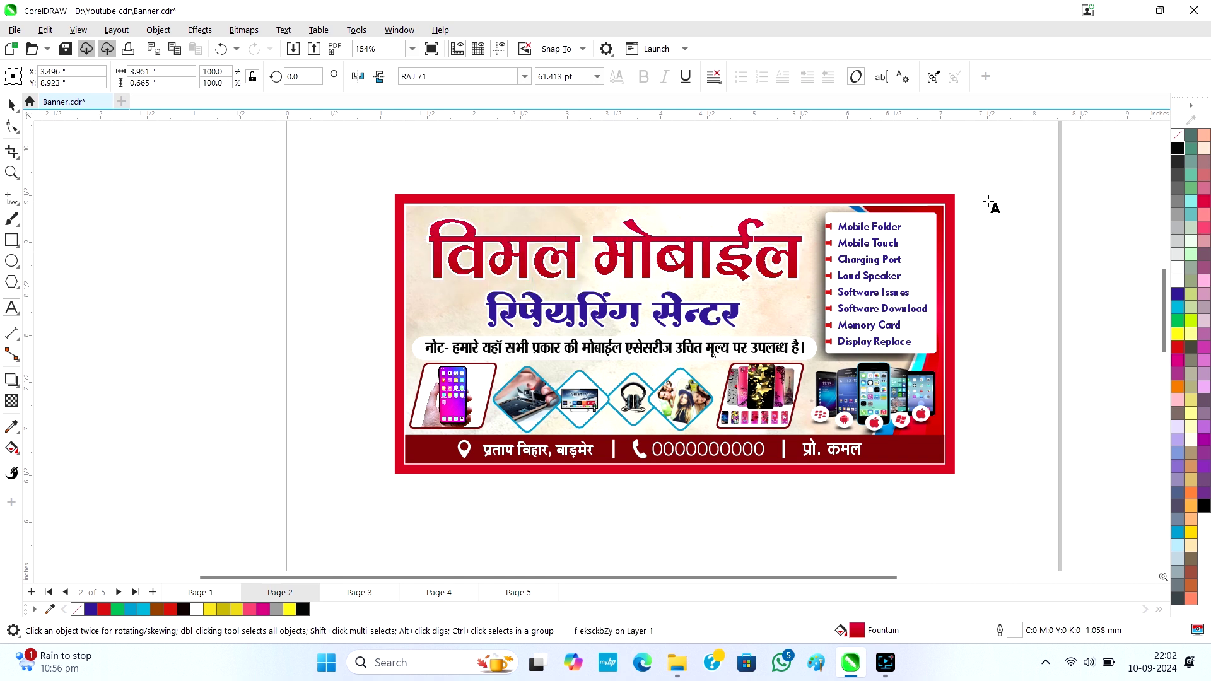
Check that the blue subheading and the note line beneath it on the mobile shop banner are editable text.
drag(697, 315, 553, 327)
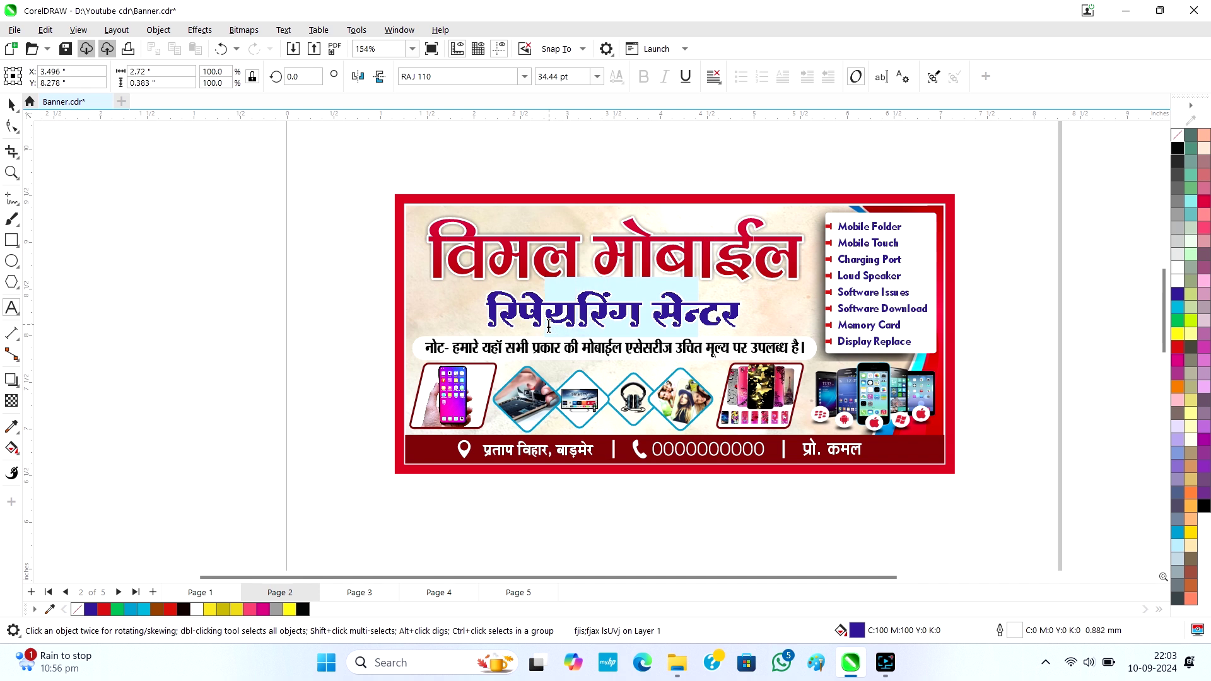
key(ctrl+space)
click(710, 357)
key(F8)
drag(719, 356, 504, 356)
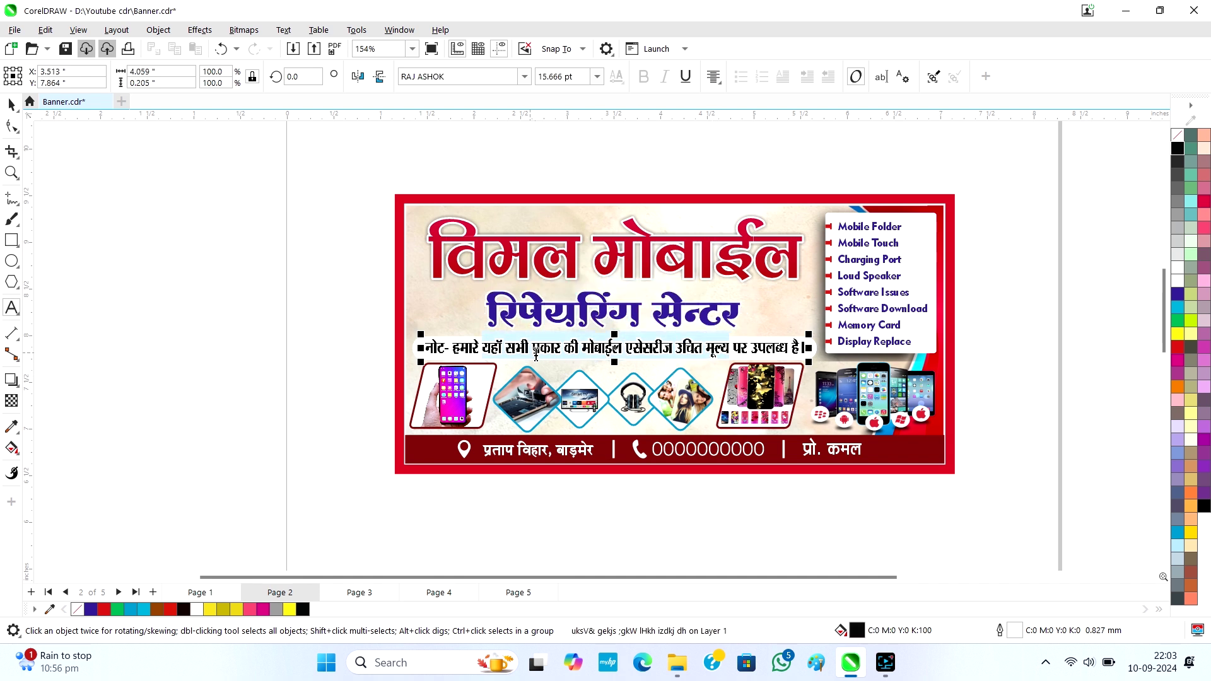
key(ctrl+space)
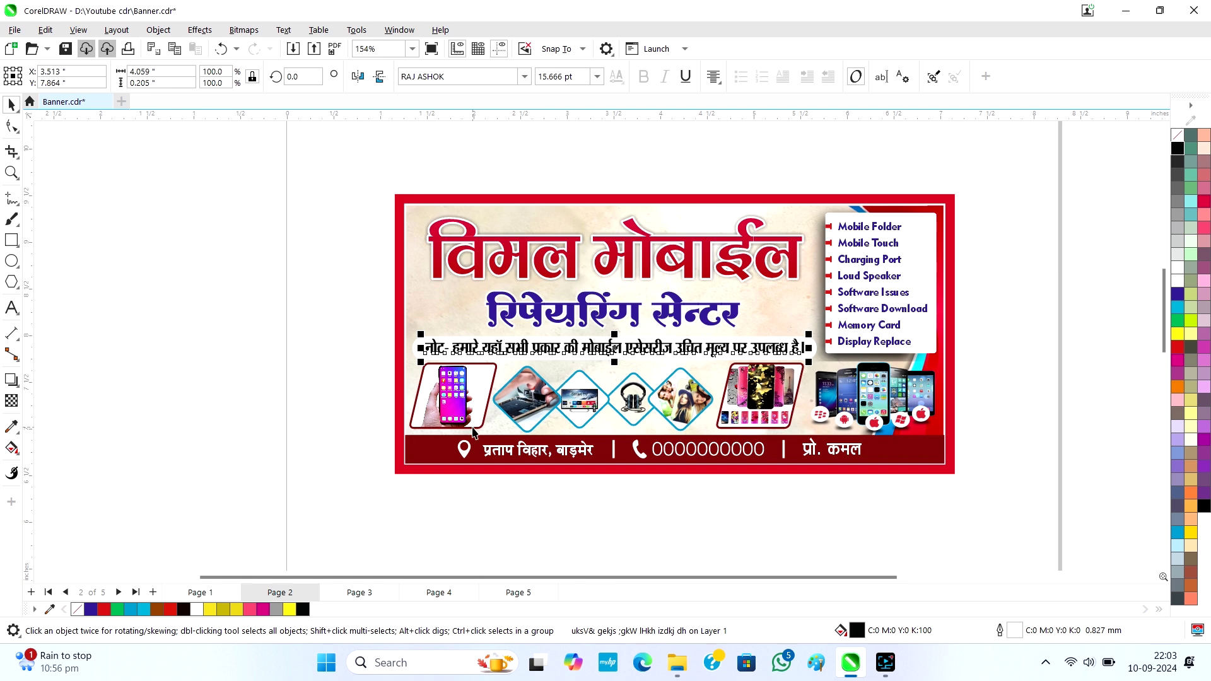
Open the PowerClip holding the hand-held phone picture, shift the picture inside it, undo the shift and leave the frame.
scroll(473, 431, up, 1)
click(465, 414)
double_click(473, 406)
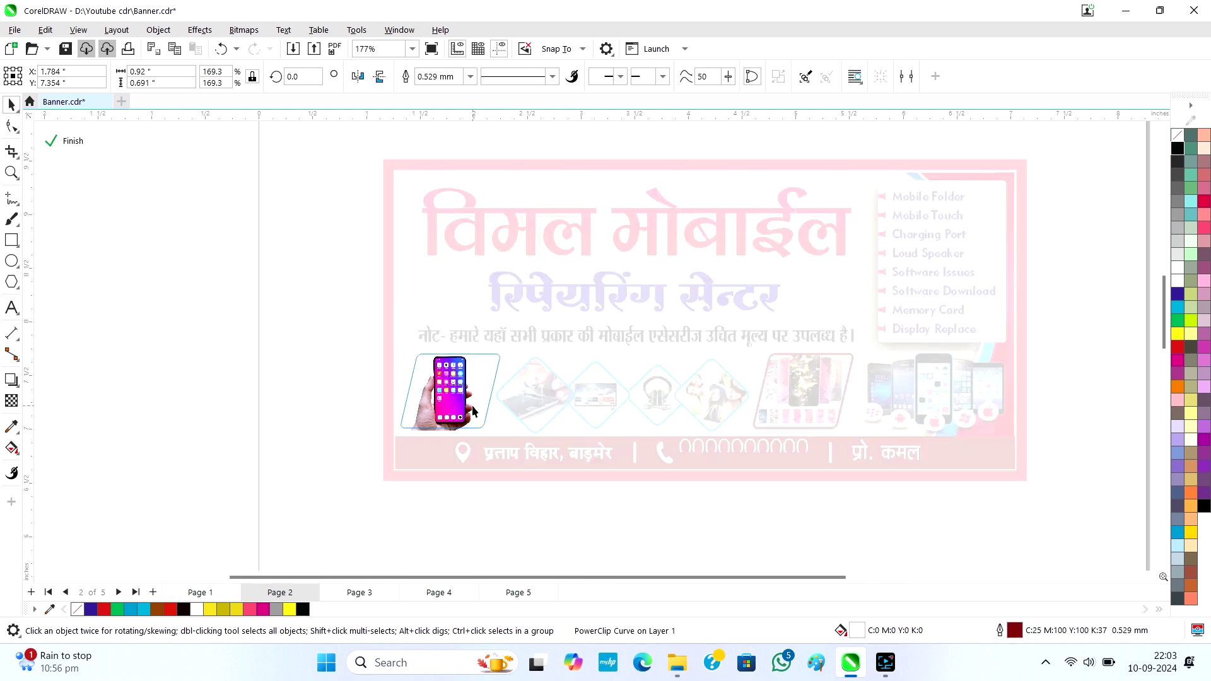
drag(430, 404, 386, 393)
key(ctrl+z)
ctrl+click(425, 472)
click(547, 505)
Ungroup the four diamond-shaped picture frames below the note line.
click(545, 402)
scroll(545, 401, up, 2)
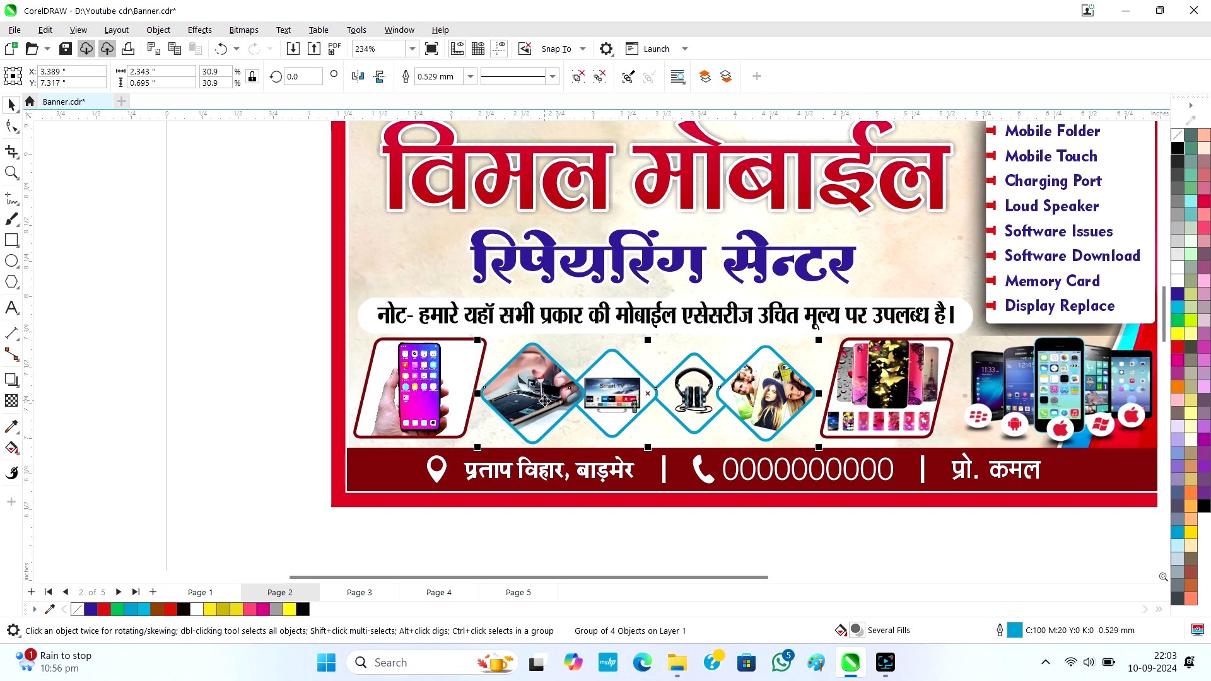
click(578, 76)
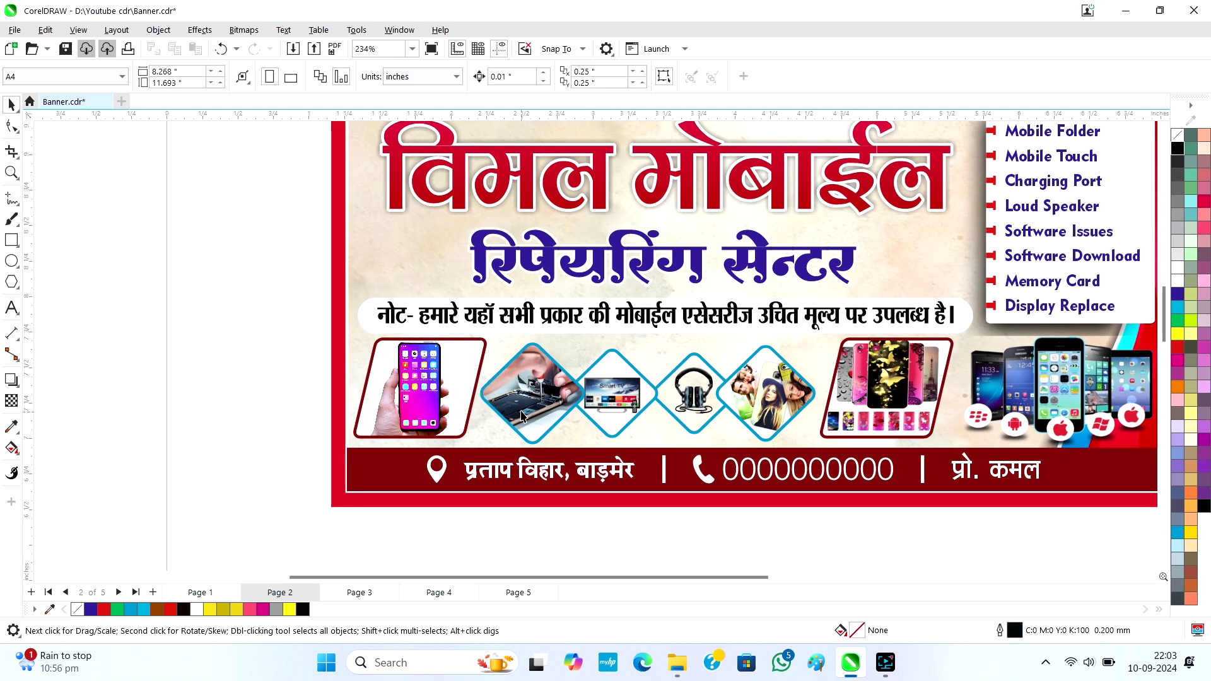
Open the PowerClip contents of the phone-repair diamond to inspect its picture, and close the frame without changes.
click(564, 401)
double_click(563, 401)
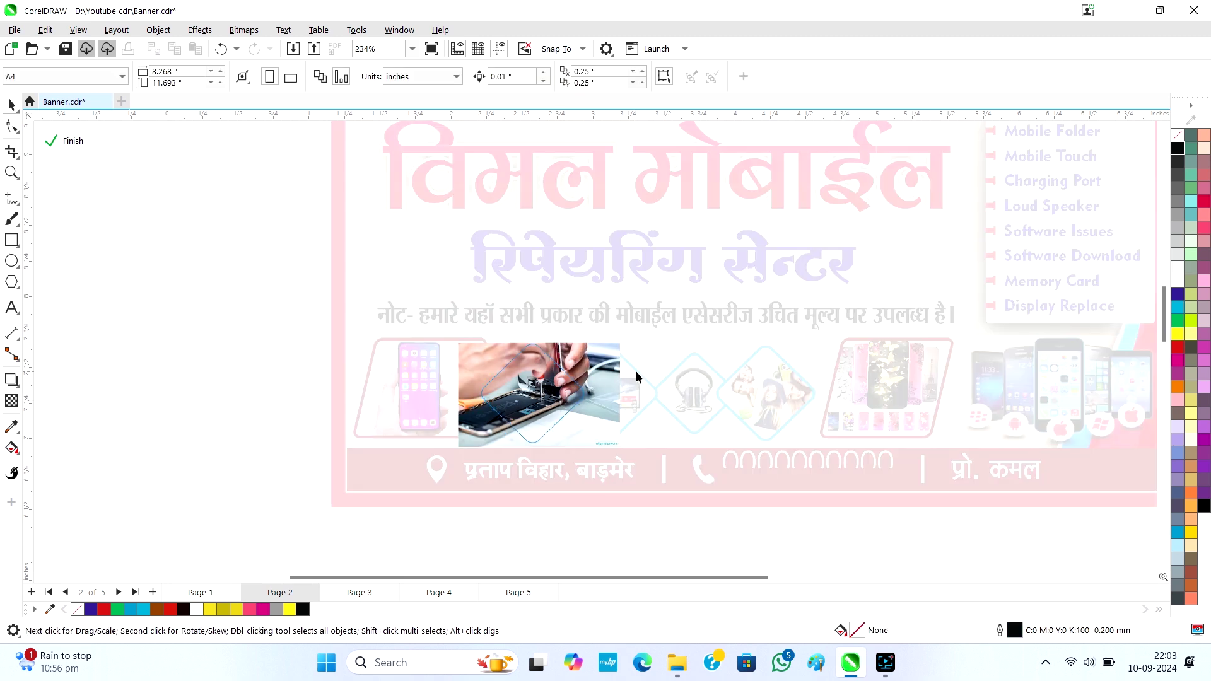
click(549, 385)
ctrl+click(697, 383)
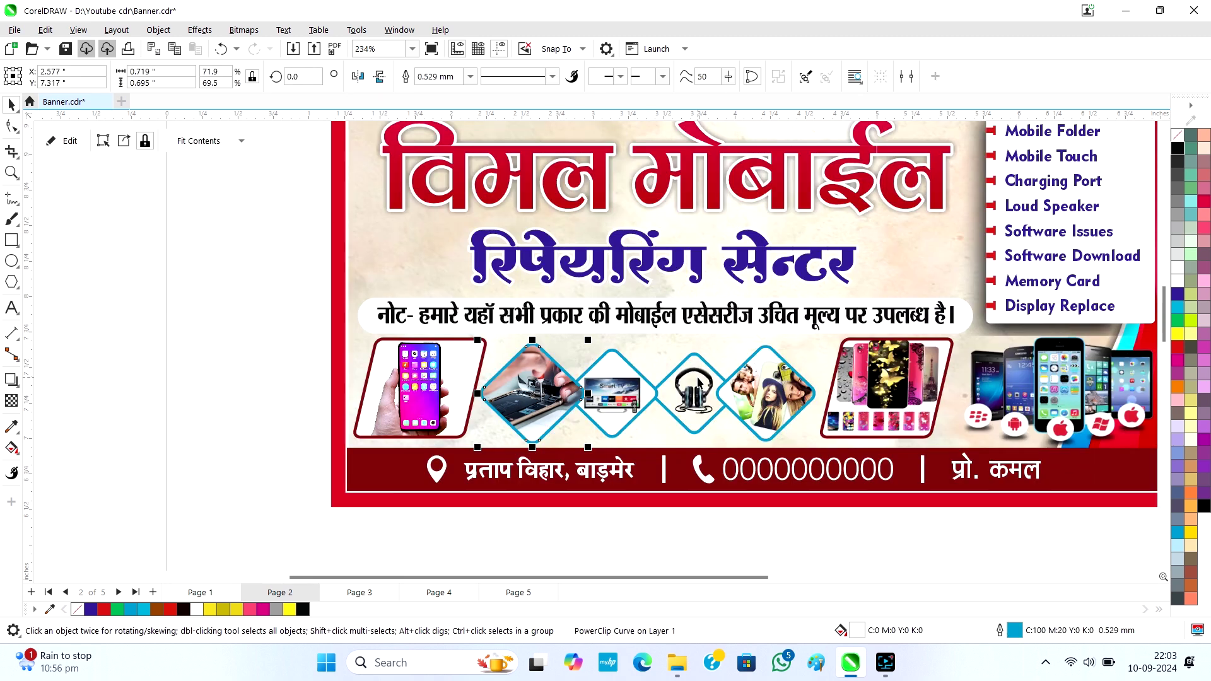
Move the smartphone row picture beyond the banner's right edge and undo the move.
scroll(594, 391, down, 1)
click(926, 326)
scroll(926, 327, up, 1)
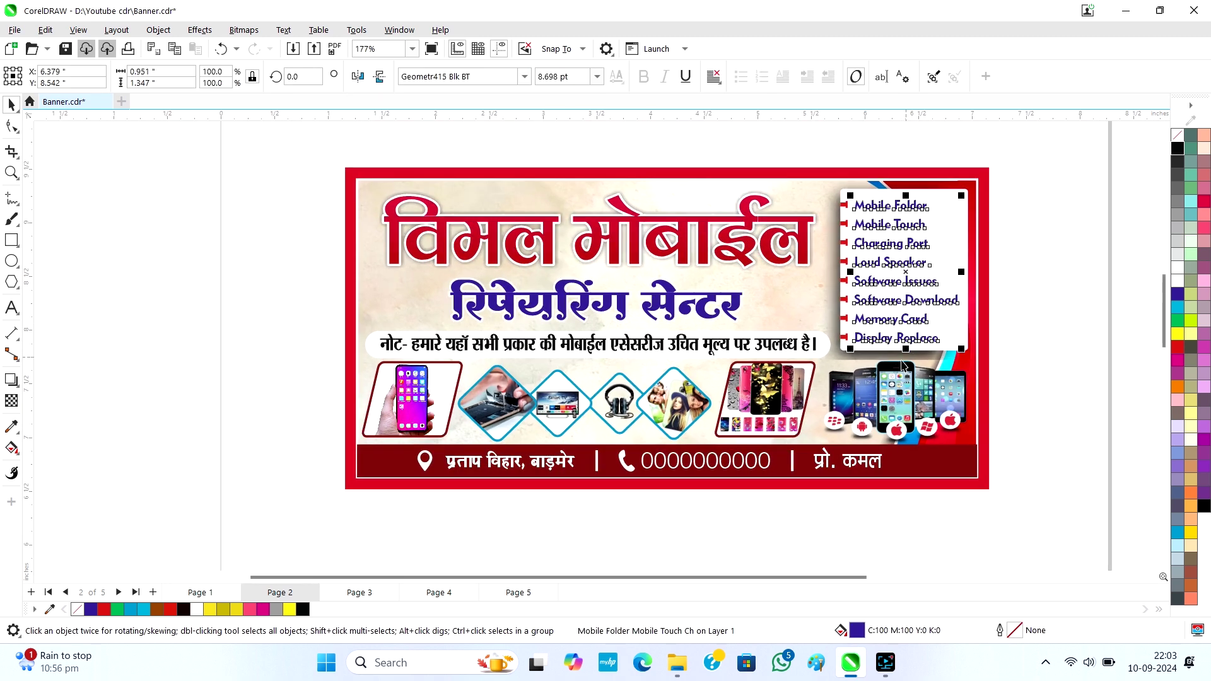
click(768, 399)
drag(876, 410, 1024, 397)
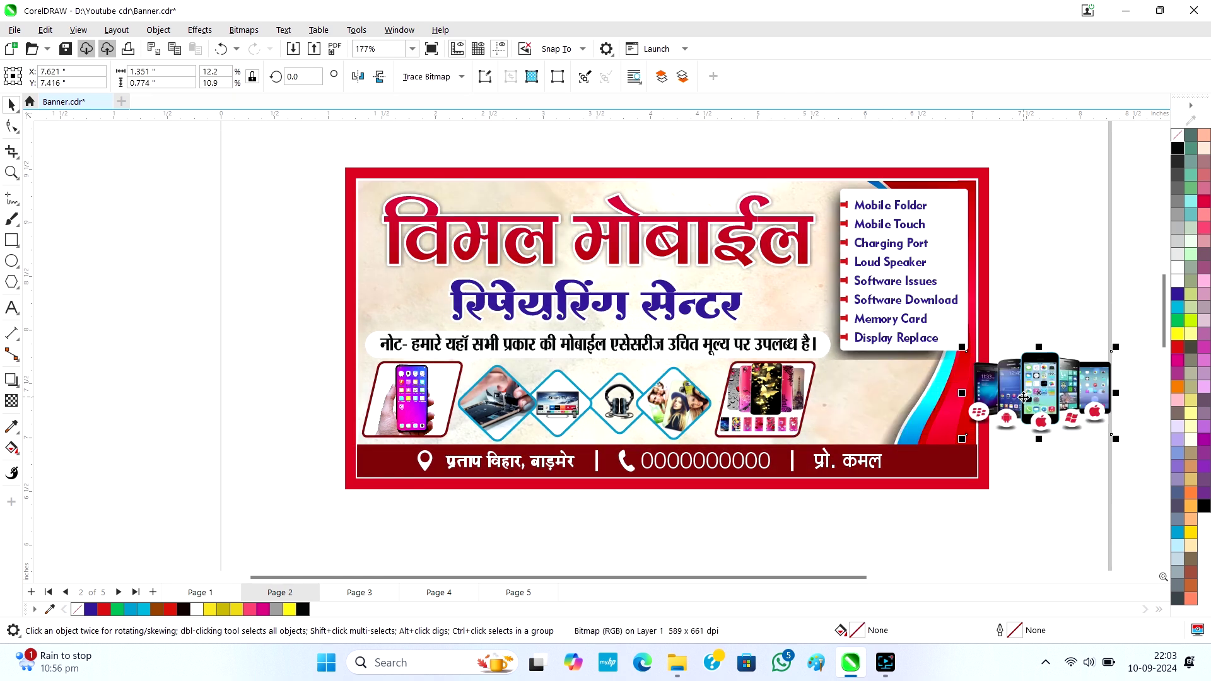
key(ctrl+z)
Check that the services list from Mobile Folder to Display Replace is editable text, leaving its wording as it is.
click(910, 263)
double_click(910, 263)
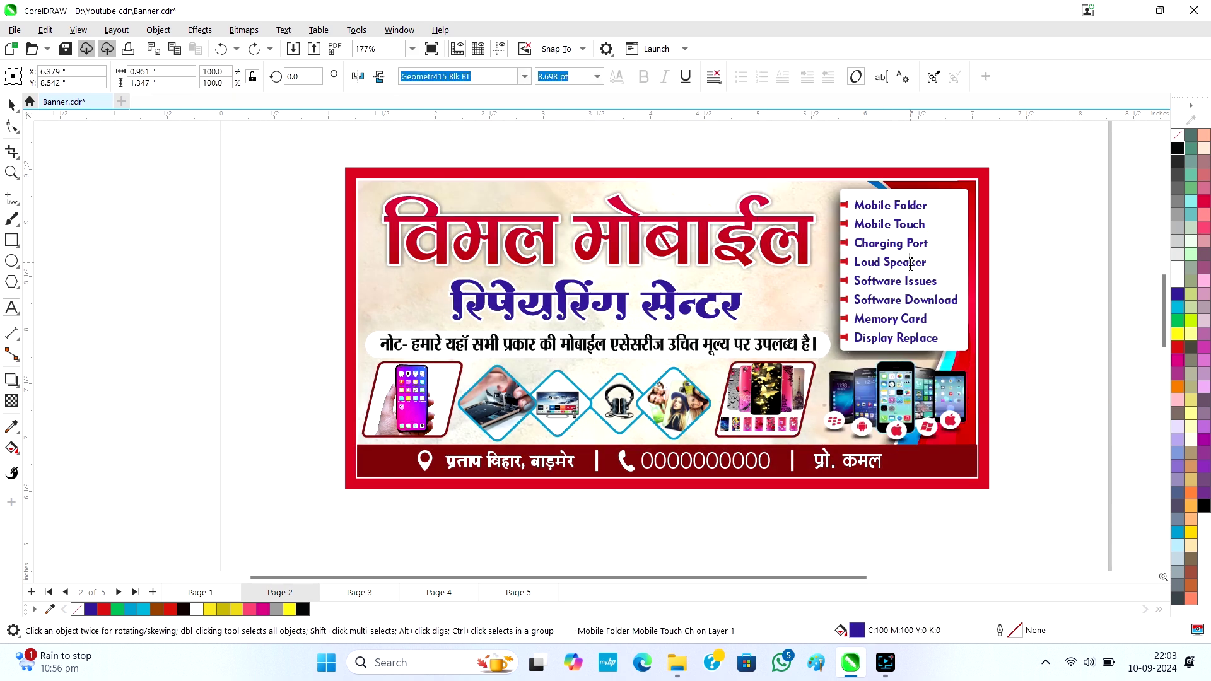
drag(910, 263, 869, 207)
drag(872, 206, 946, 350)
key(ctrl+space)
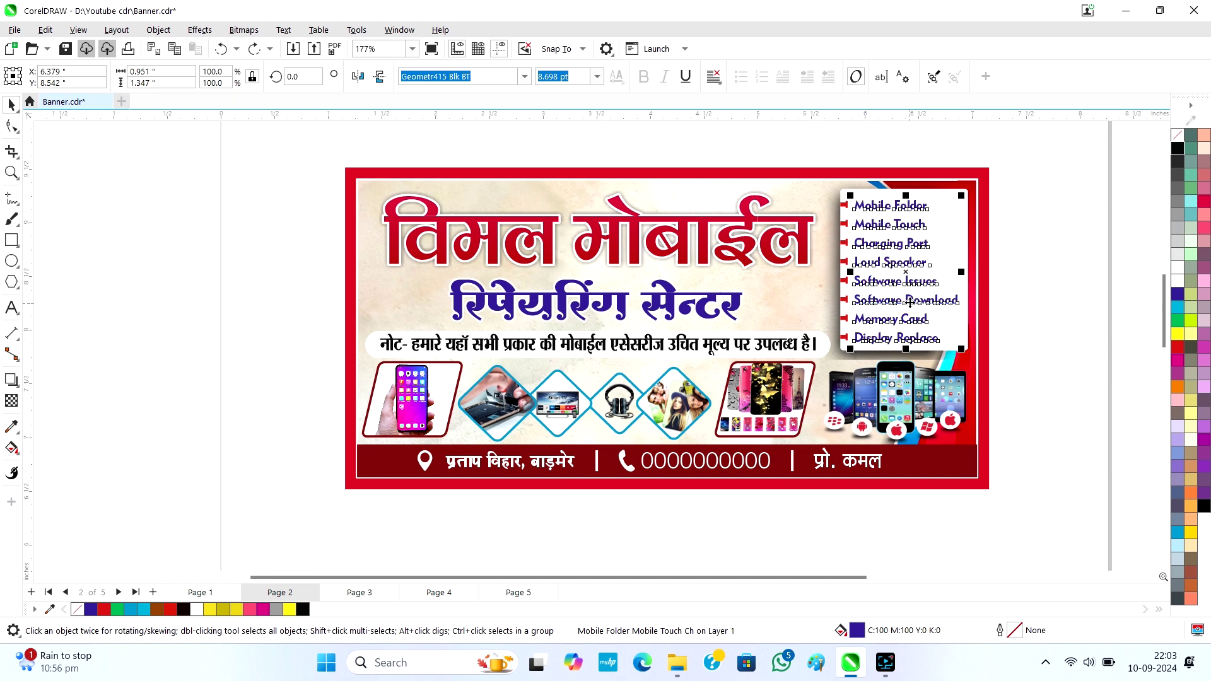
Ungroup the contact number from its phone icon in the footer strip and select the number text on its own.
click(705, 514)
click(656, 465)
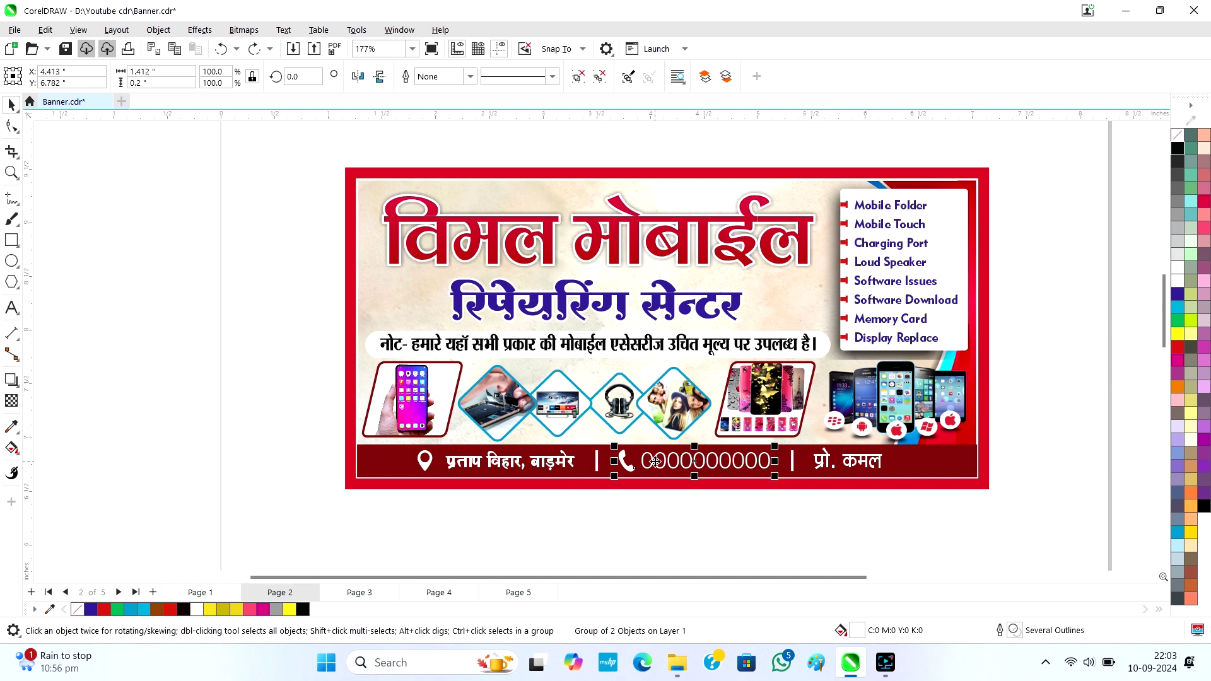
click(657, 464)
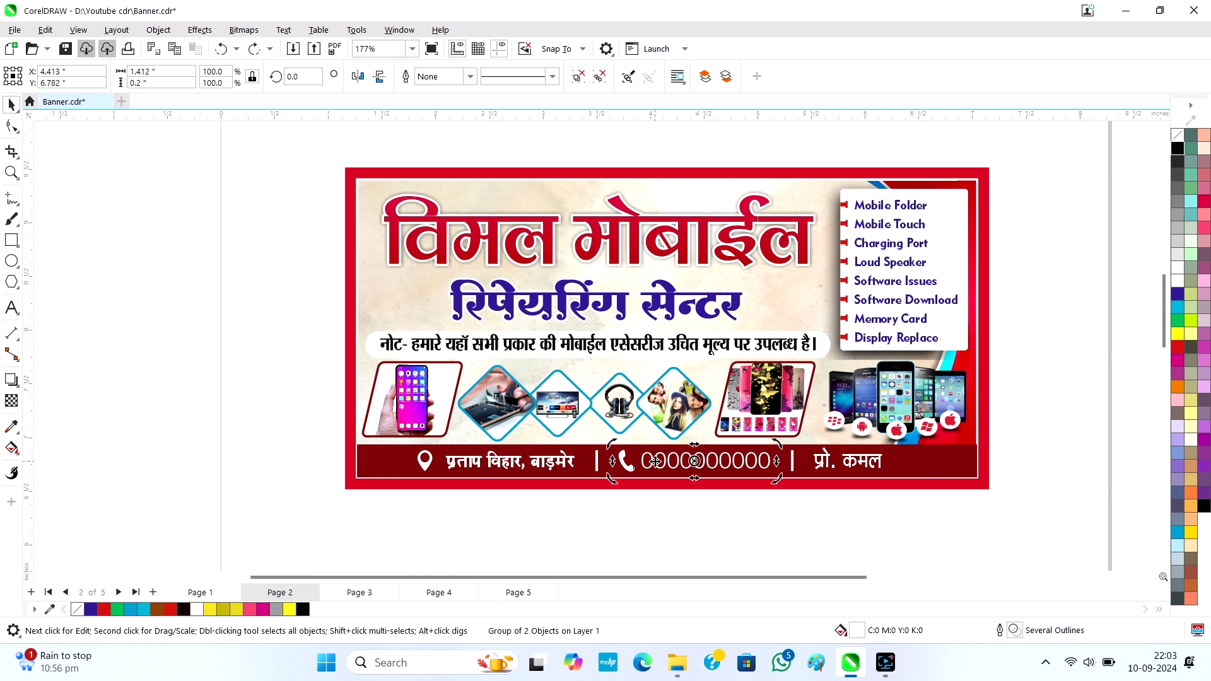
click(578, 76)
click(660, 461)
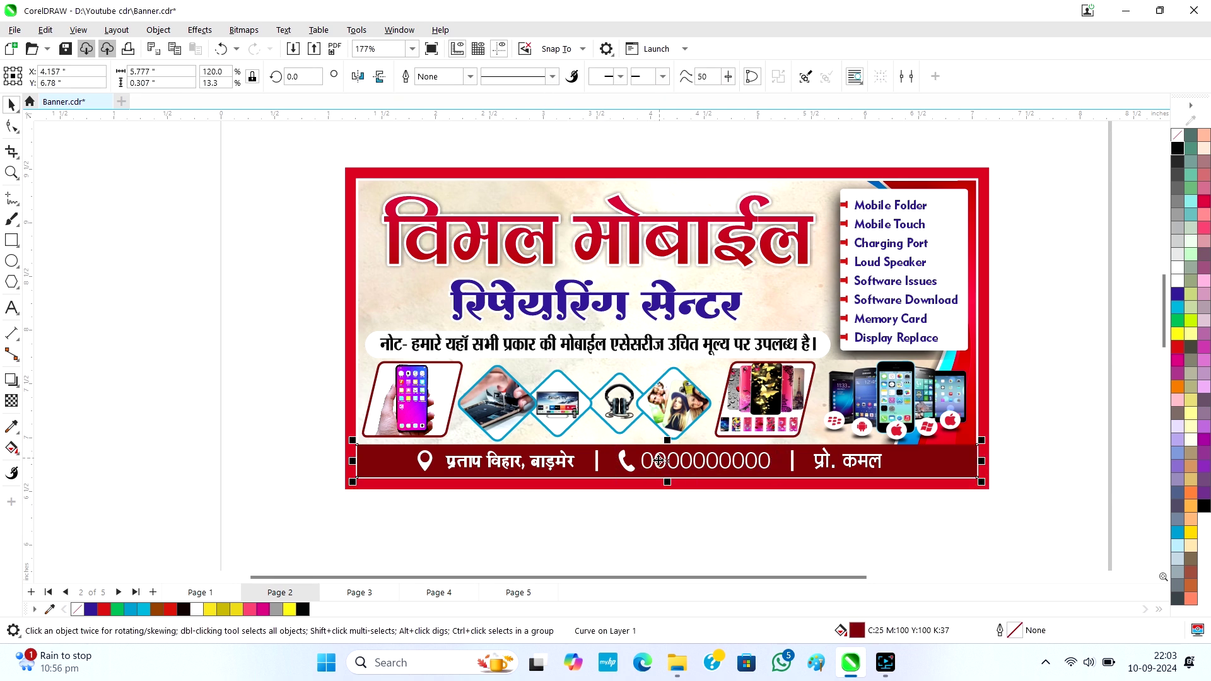
click(660, 461)
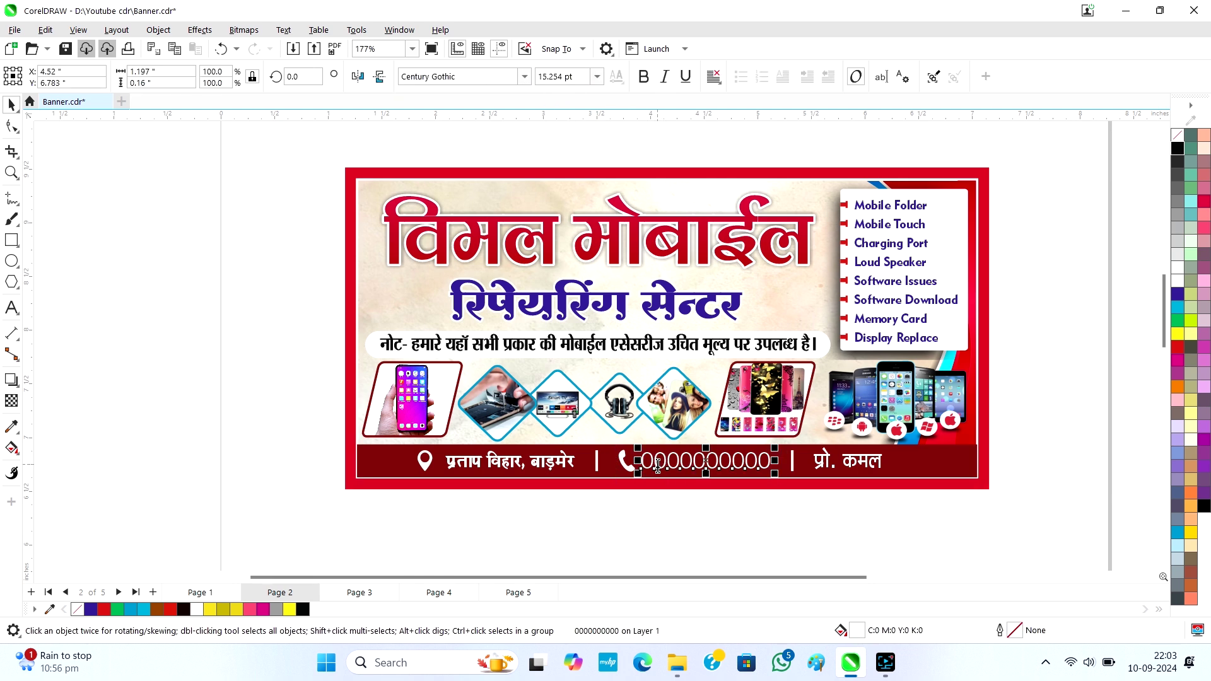
click(540, 518)
Inspect the main heading of the mobile shop banner with the Shape tool and return to the Pick tool.
key(F10)
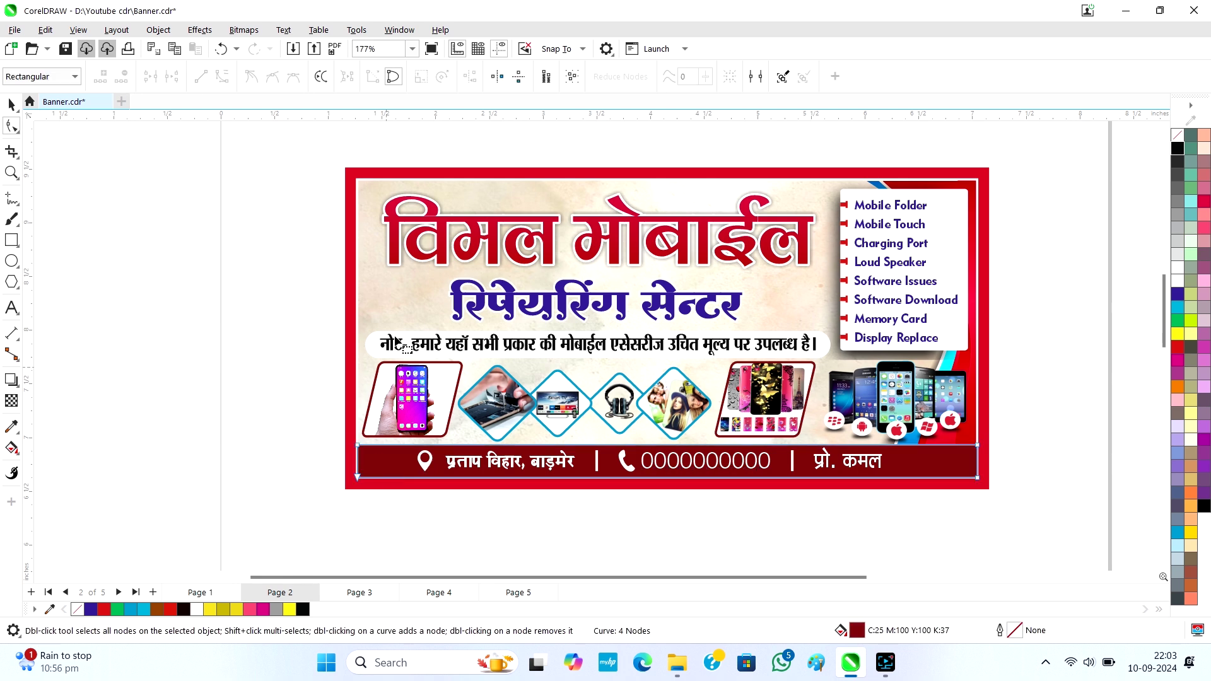
click(415, 255)
key(space)
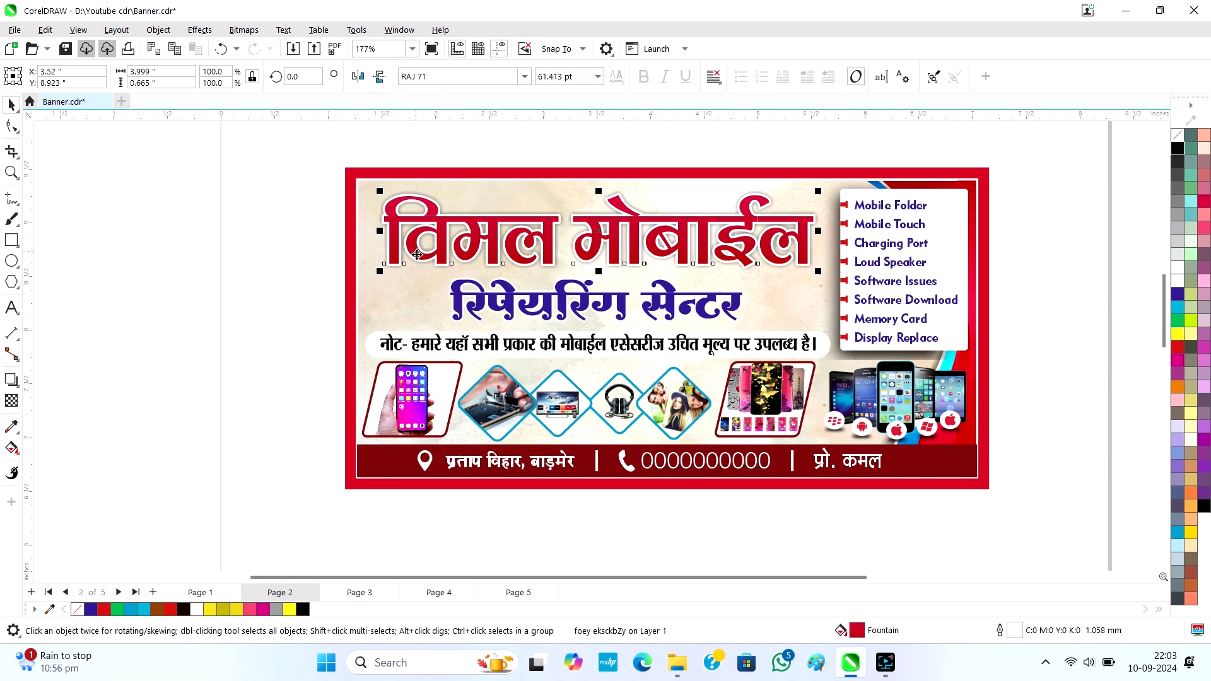
Go to Page 3 and ungroup the bike service banner.
click(351, 593)
scroll(532, 441, down, 2)
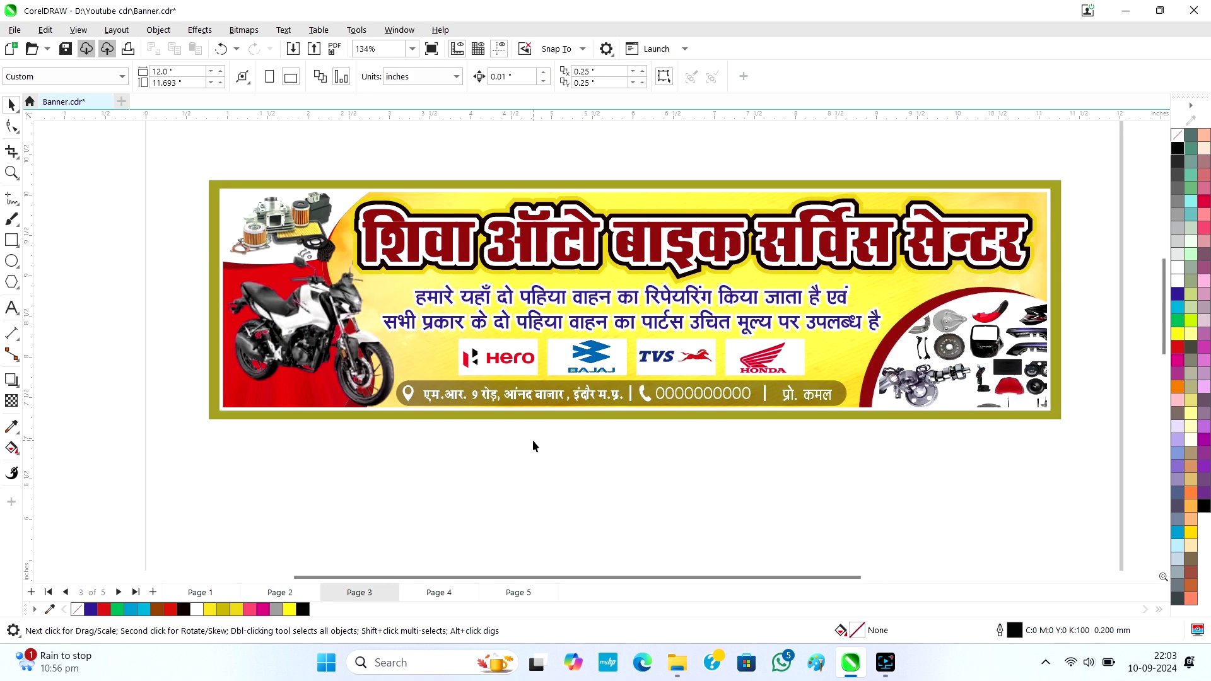
click(460, 277)
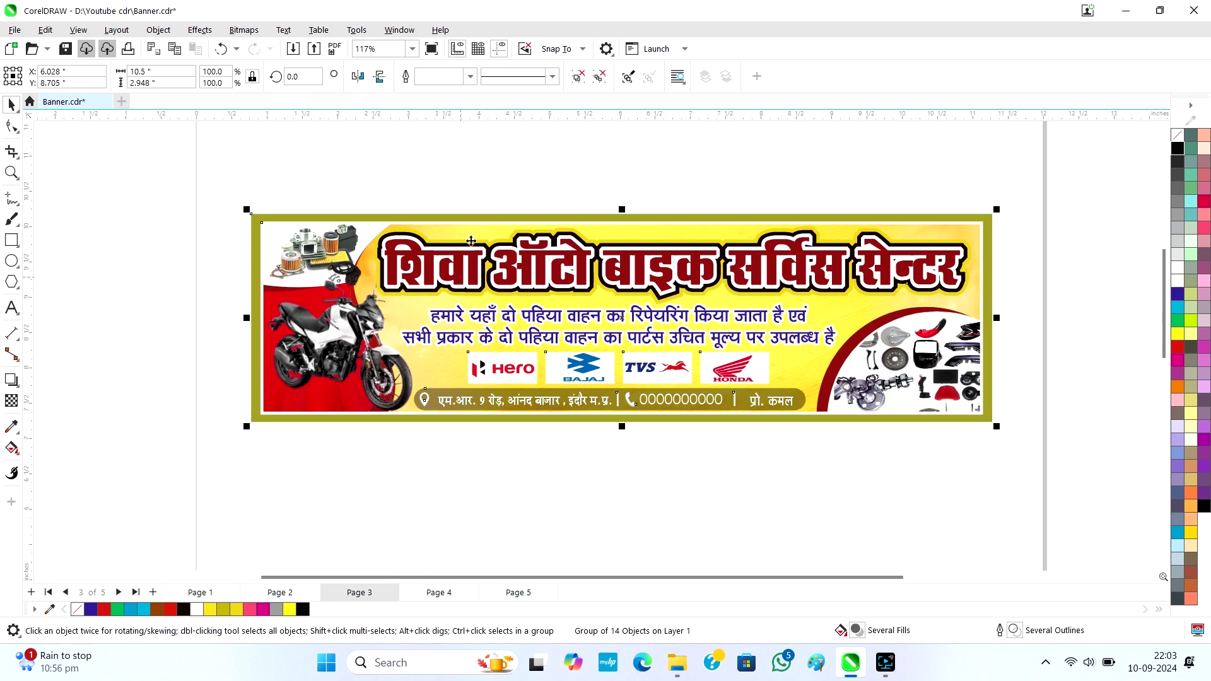
click(578, 81)
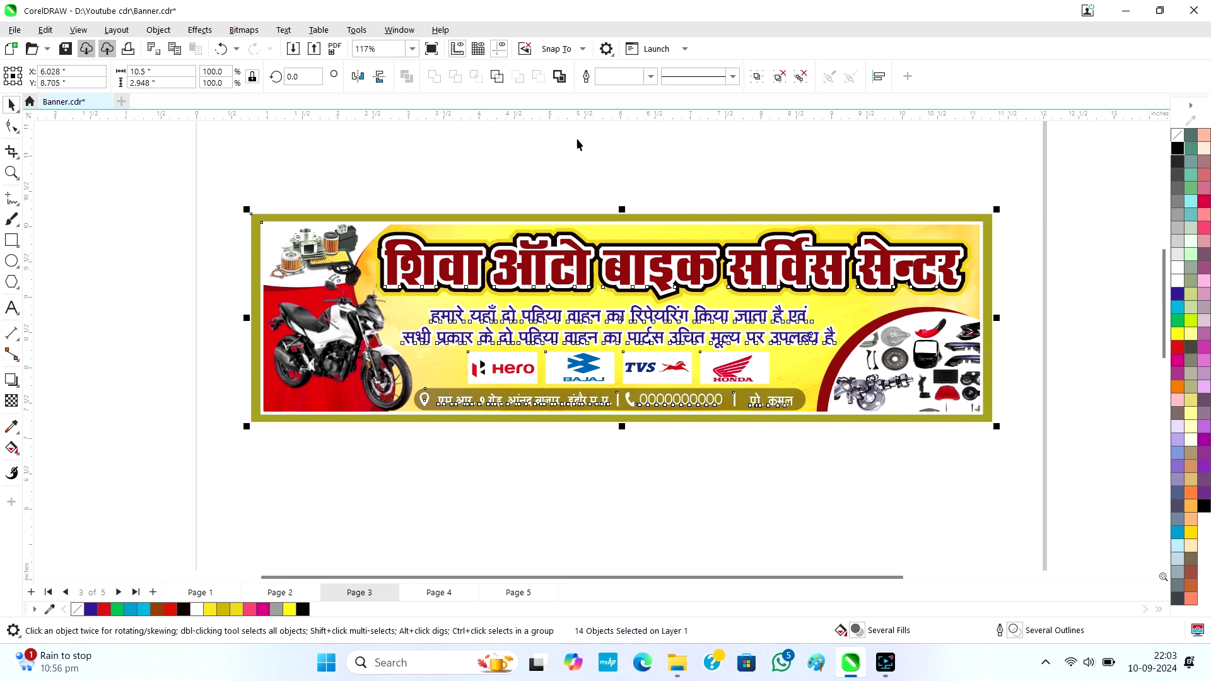
Move the bike service banner's main title upward and undo the move.
click(559, 268)
drag(559, 269, 569, 220)
key(ctrl+z)
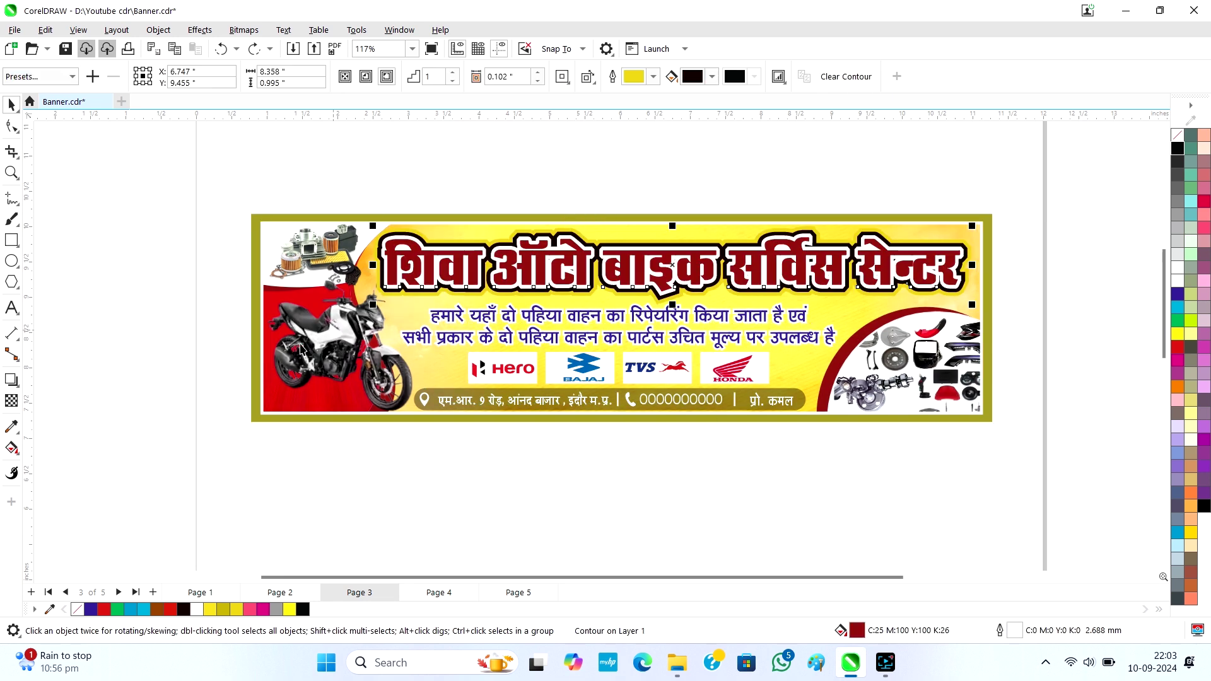
Adjust the title's contour interactively, narrowing its offset to about 0.064" and widening it to about 0.137".
click(11, 380)
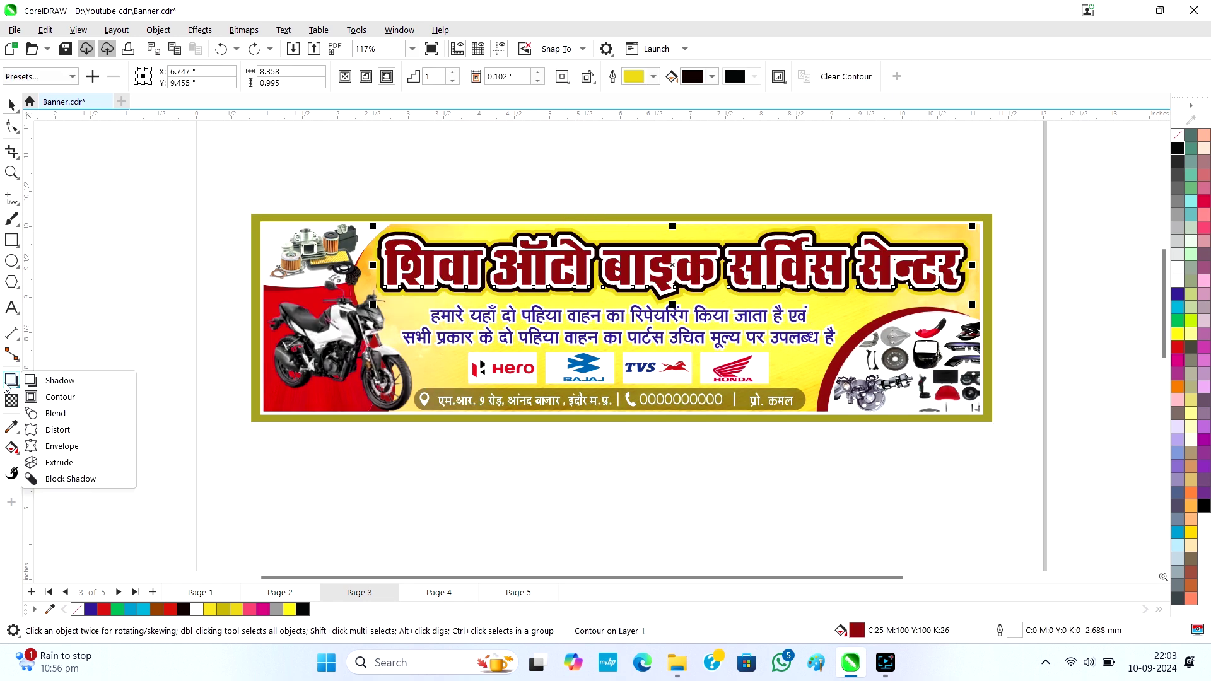
click(33, 398)
drag(378, 266, 381, 267)
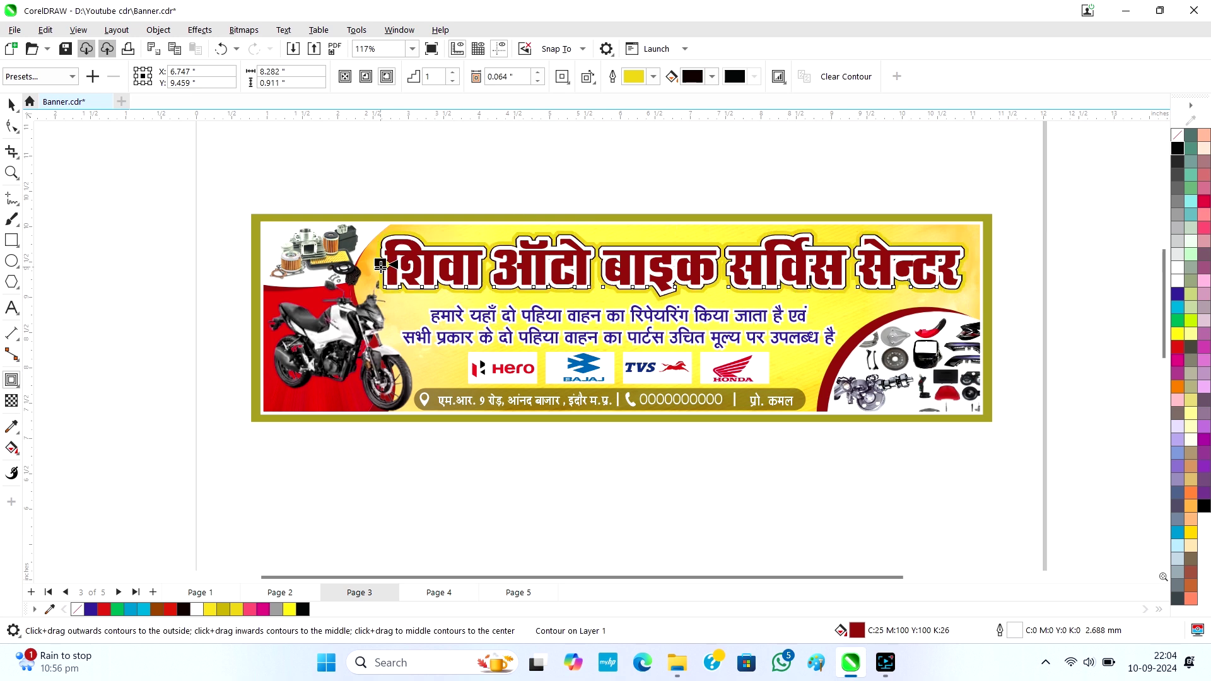
scroll(381, 265, up, 2)
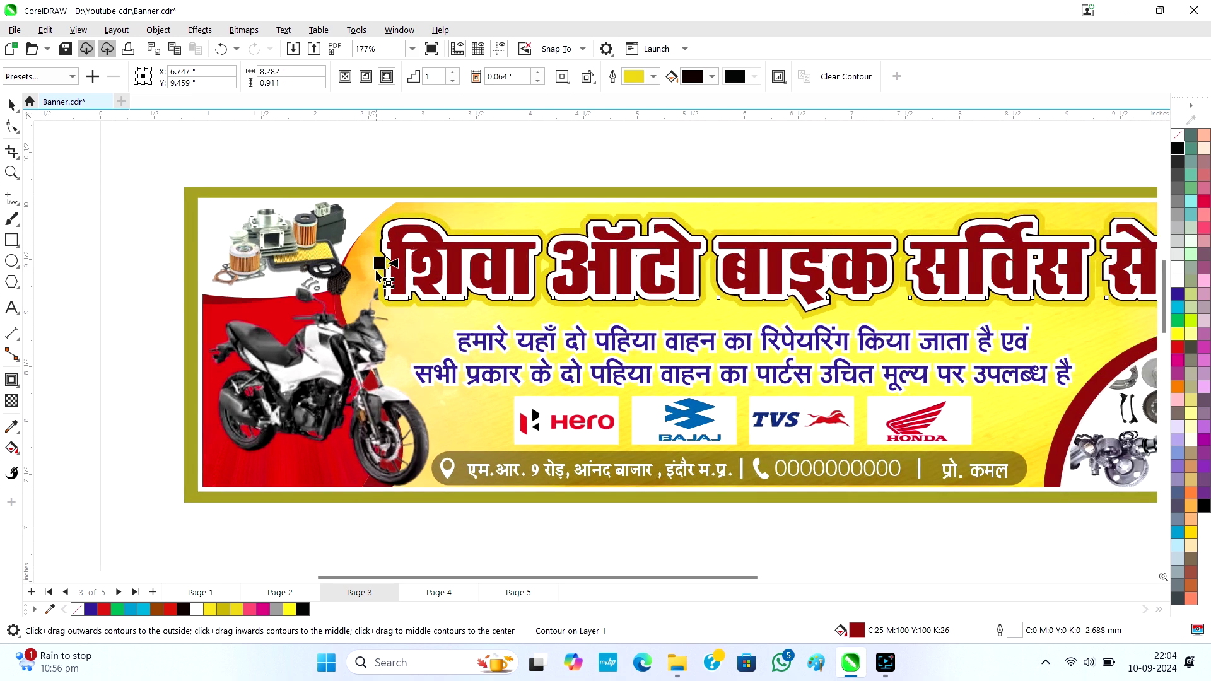
mouse_move(381, 265)
mouse_down()
mouse_move(352, 284)
mouse_move(376, 279)
mouse_up()
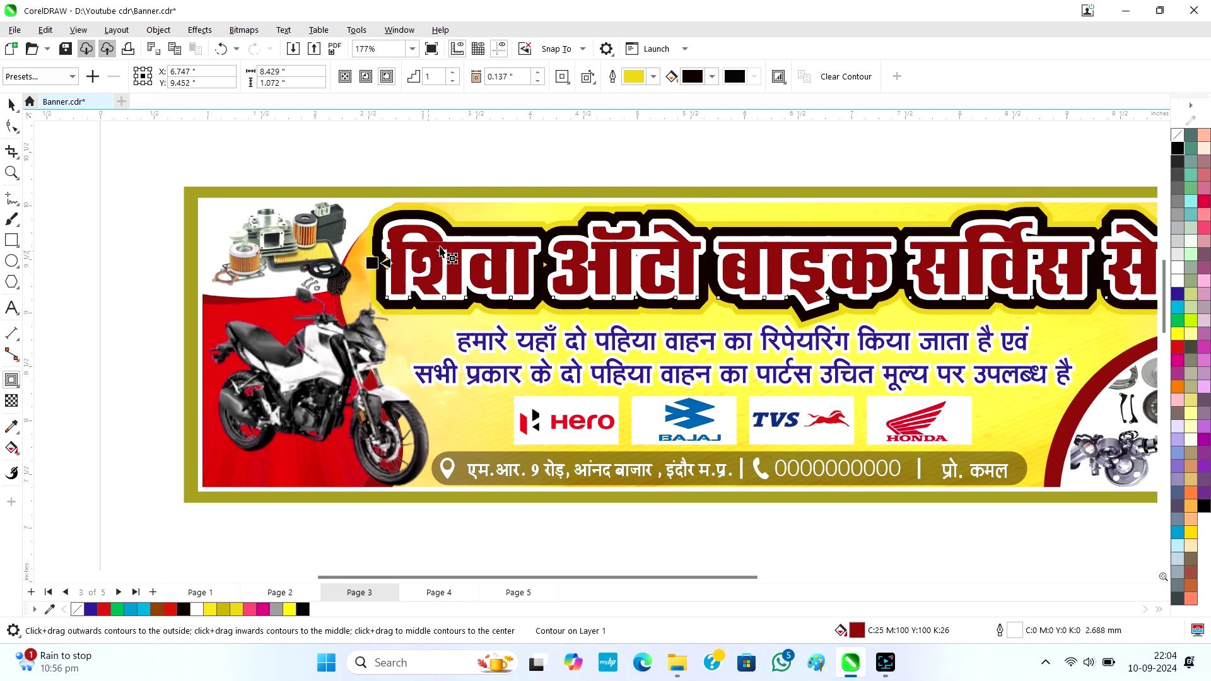
Clear the title's contour and draw a new single-step outside contour with an offset of about 0.099".
click(832, 78)
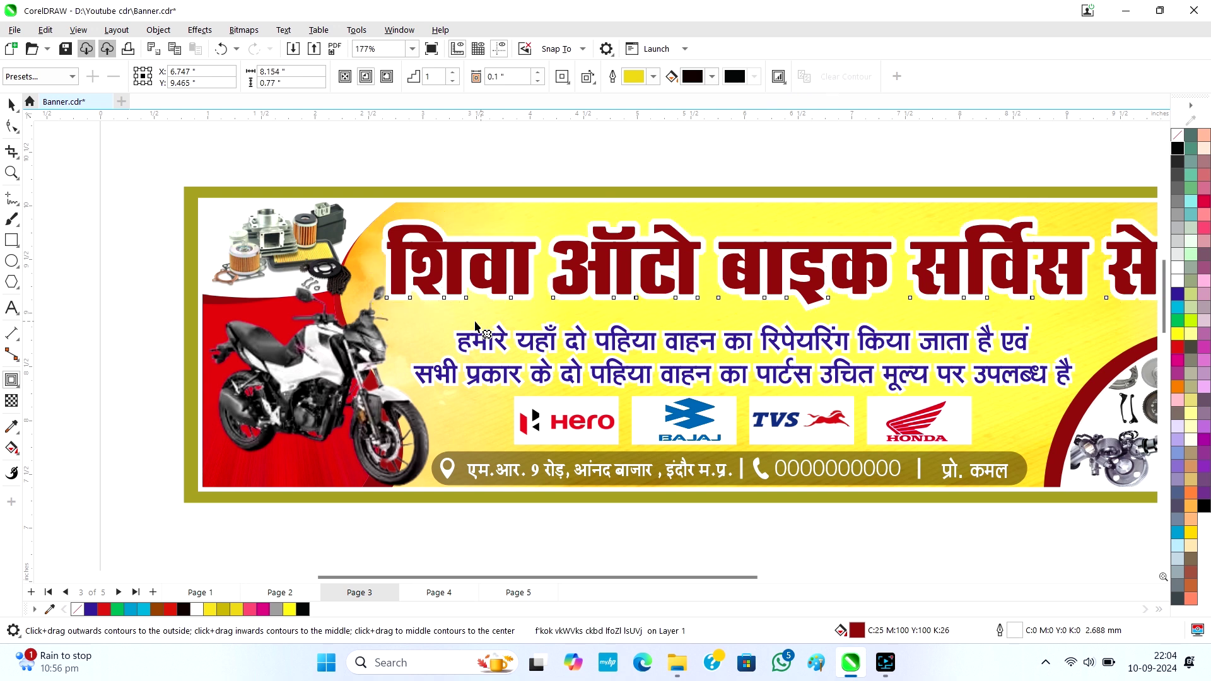
click(10, 379)
click(39, 398)
scroll(388, 221, up, 2)
drag(394, 235, 392, 218)
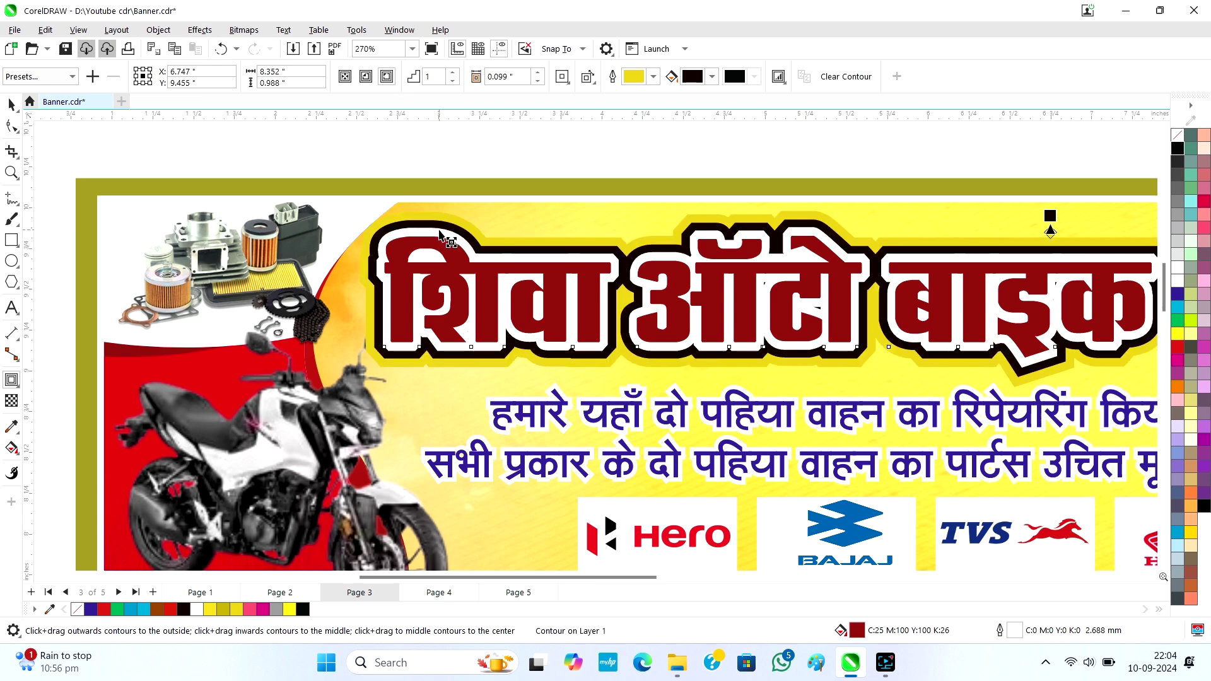
Set the title contour's outline colour to red, C2 M100 Y100 K10.
scroll(437, 229, down, 2)
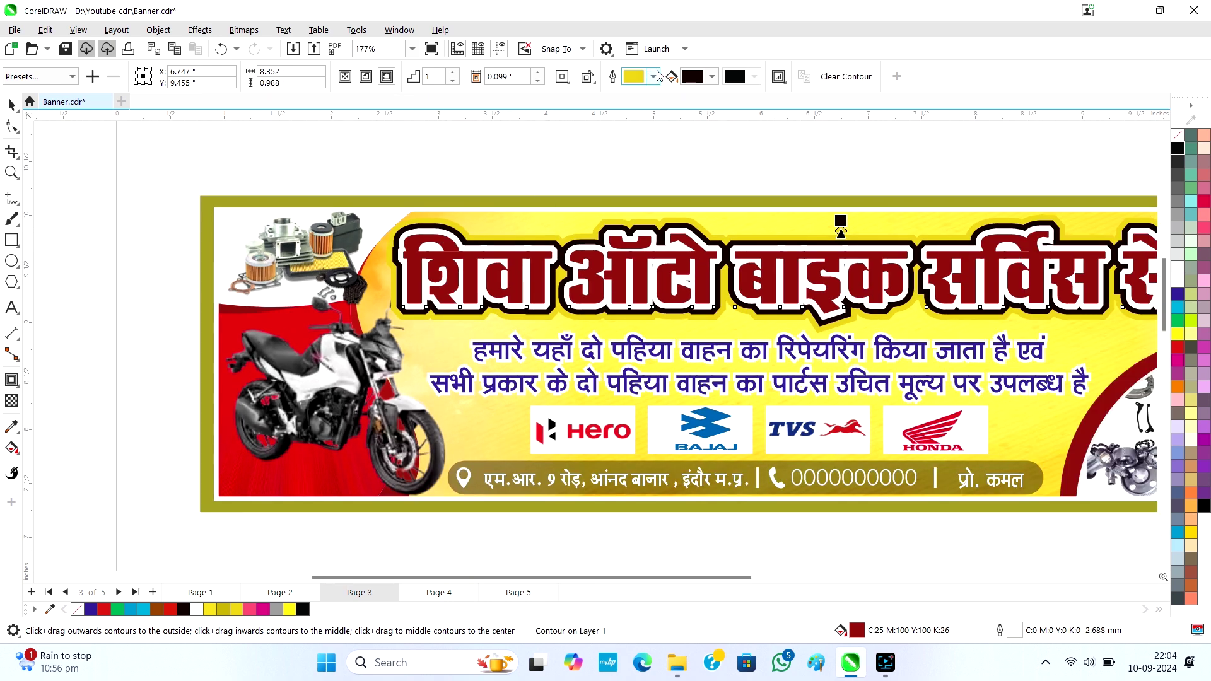
click(655, 76)
click(726, 167)
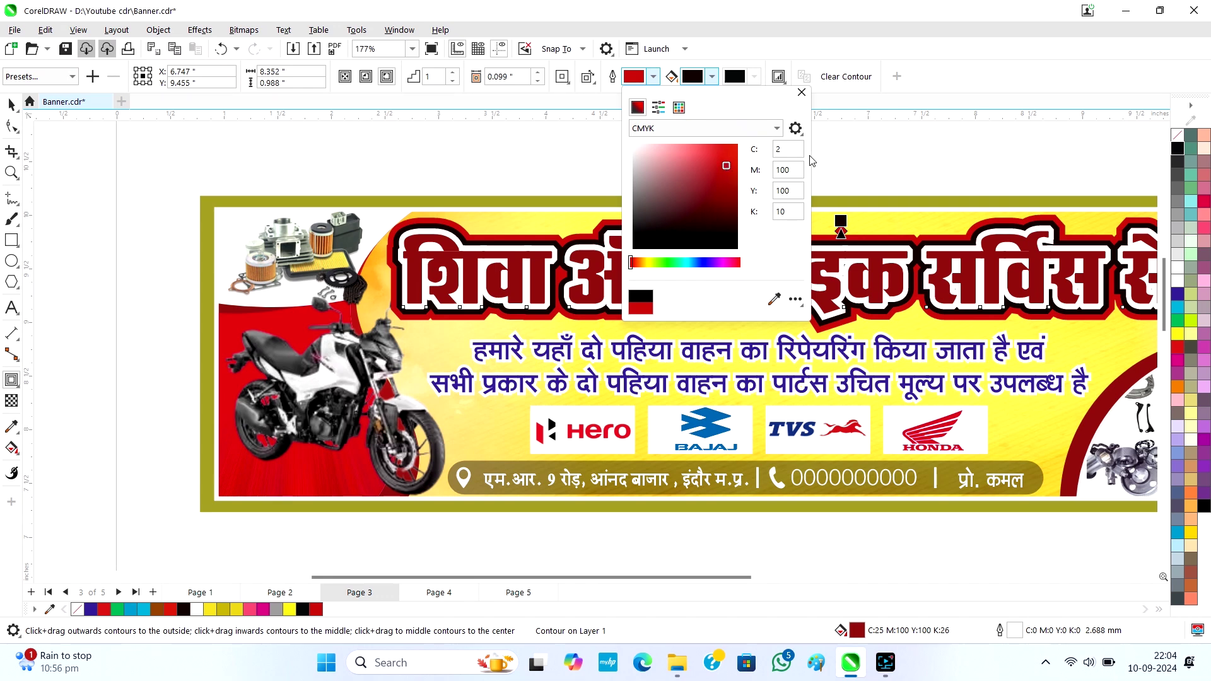
click(844, 147)
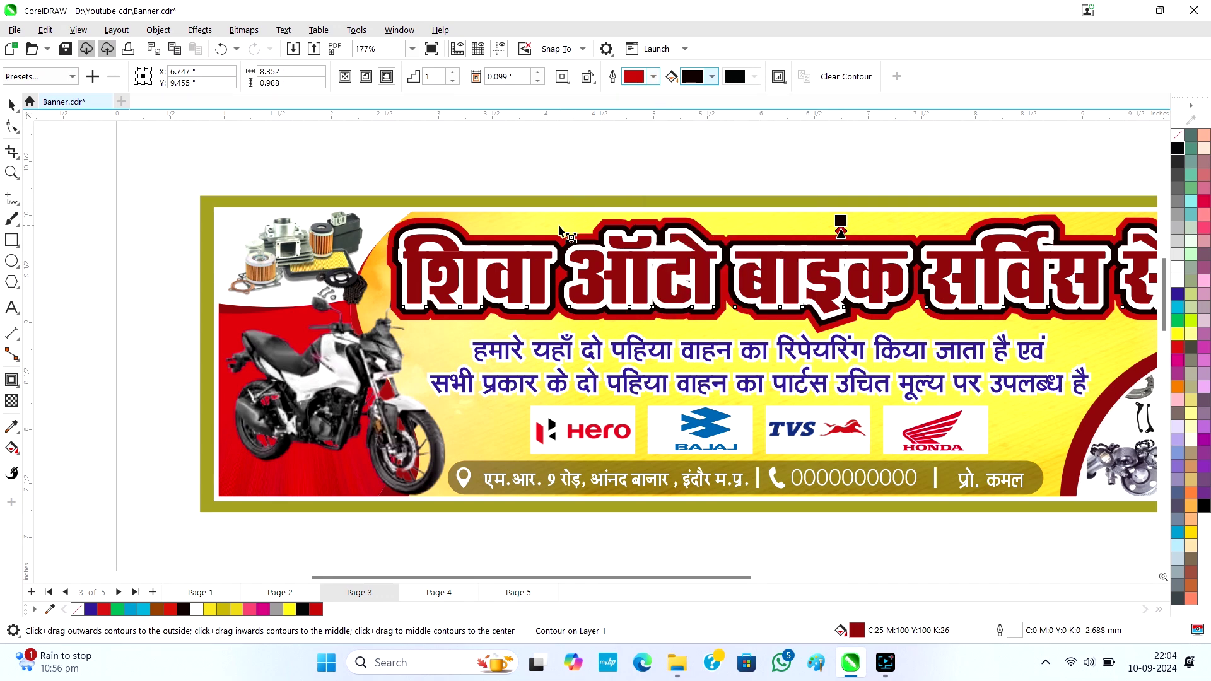
Set the title contour's fill colour to dark blue, C100 M80 Y10 K48.
click(712, 76)
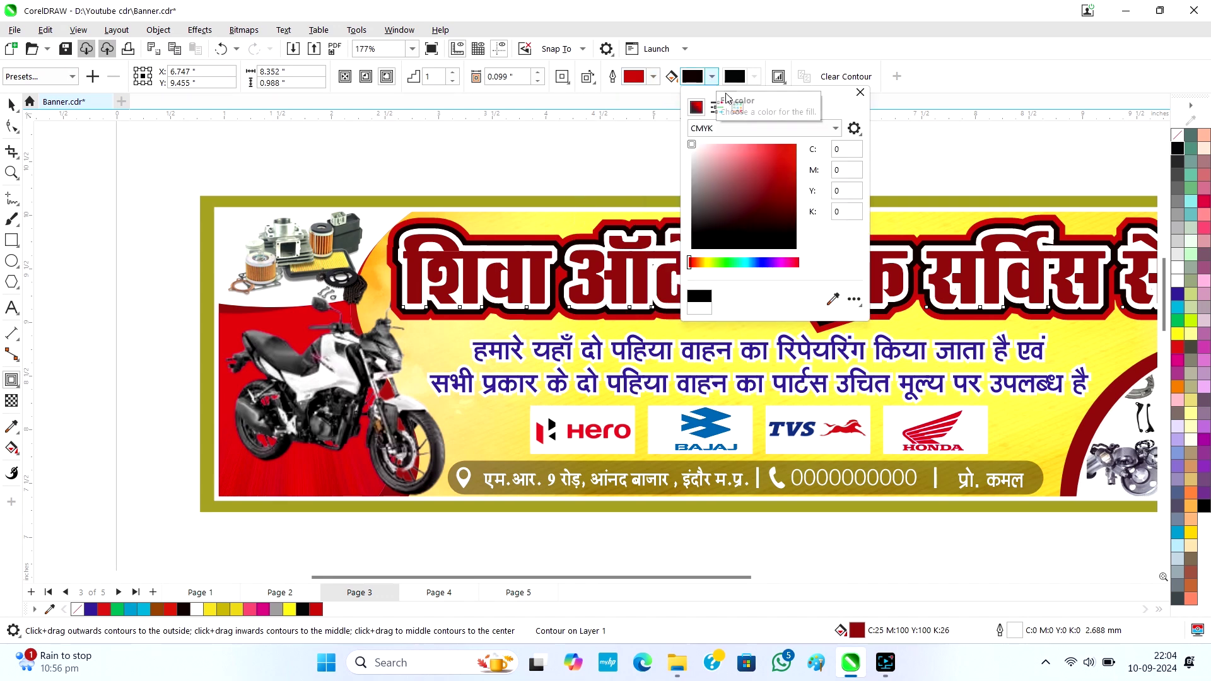
click(779, 244)
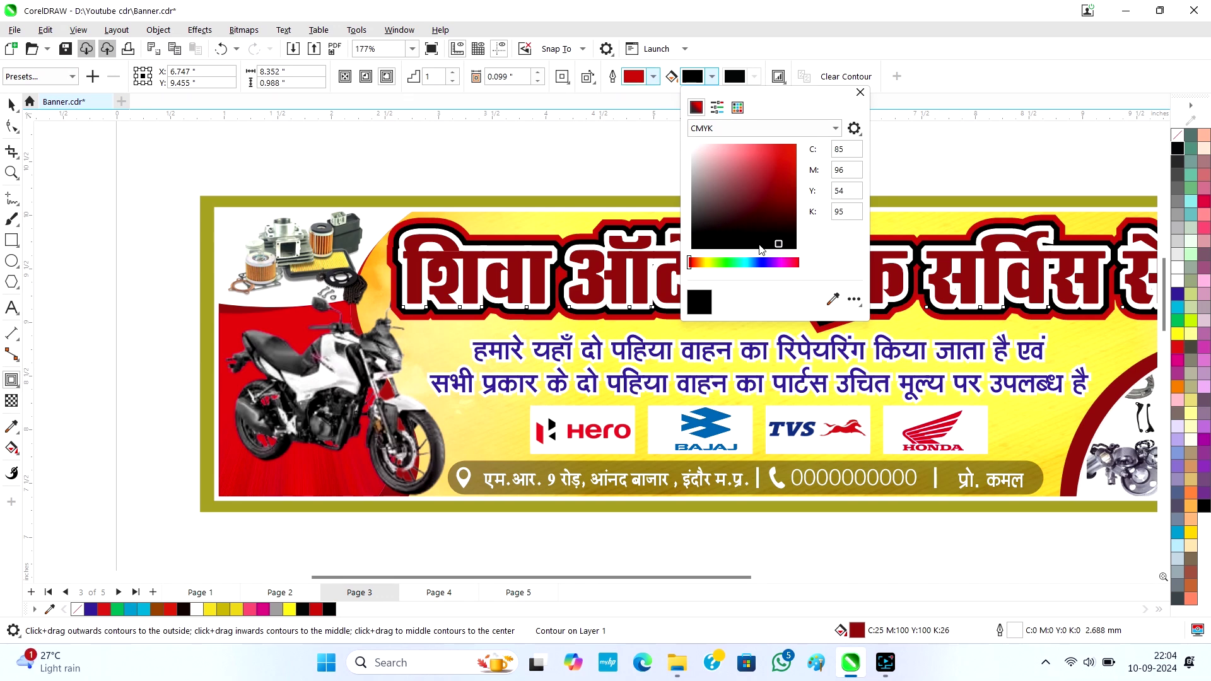
click(756, 263)
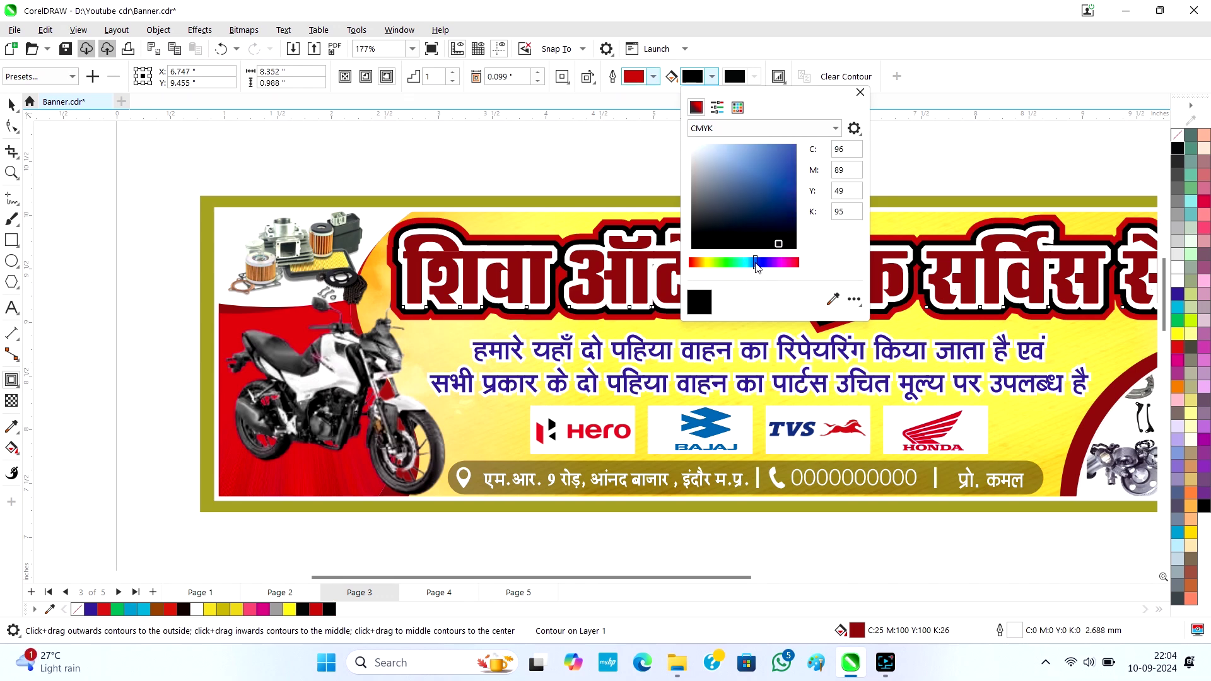
click(786, 210)
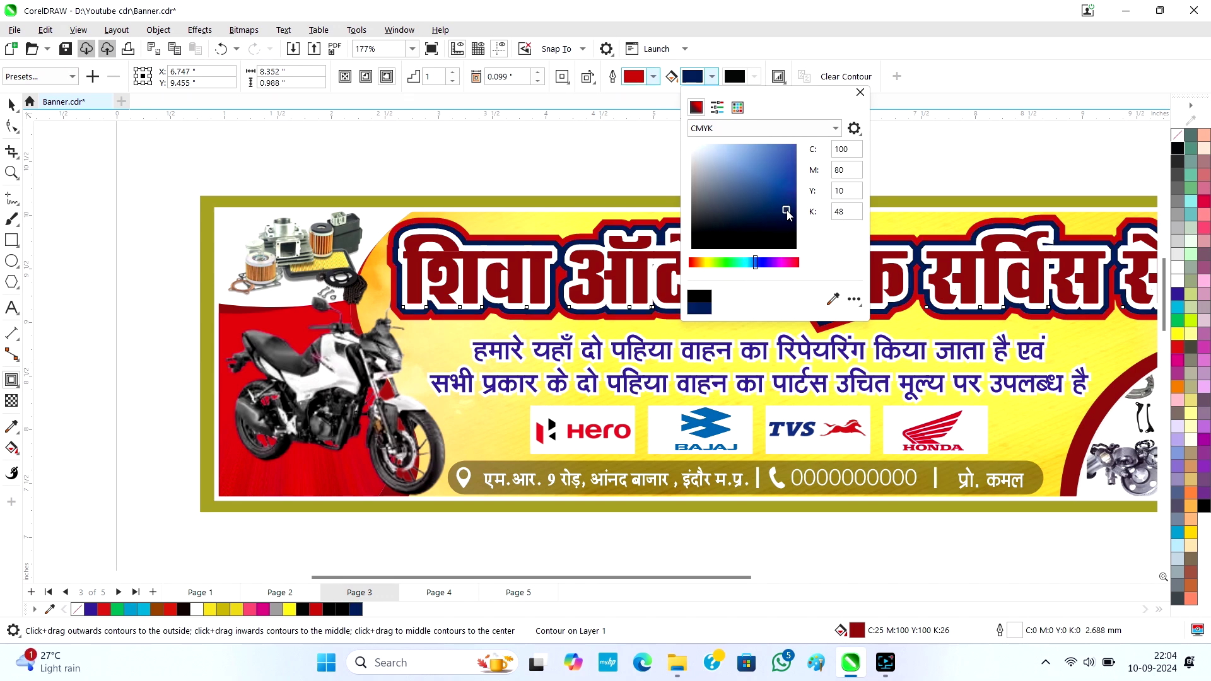
Close the title contour's fill colour settings, return to the Pick tool and deselect the title.
click(572, 360)
scroll(612, 274, down, 2)
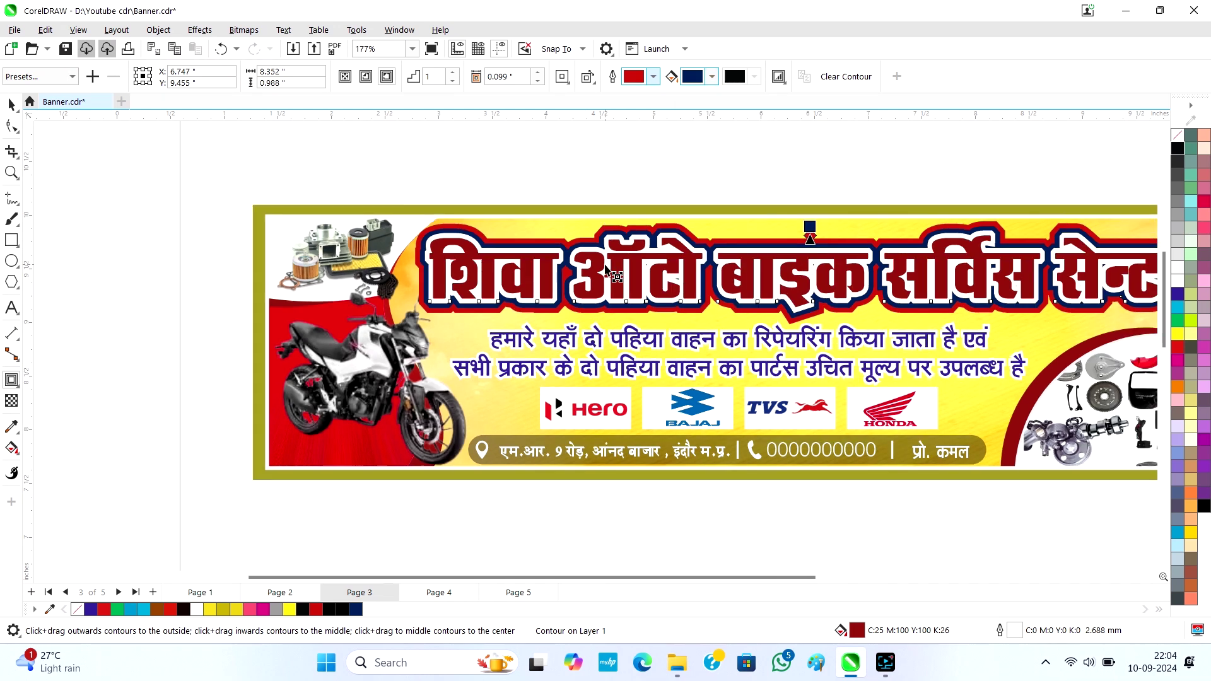
click(711, 77)
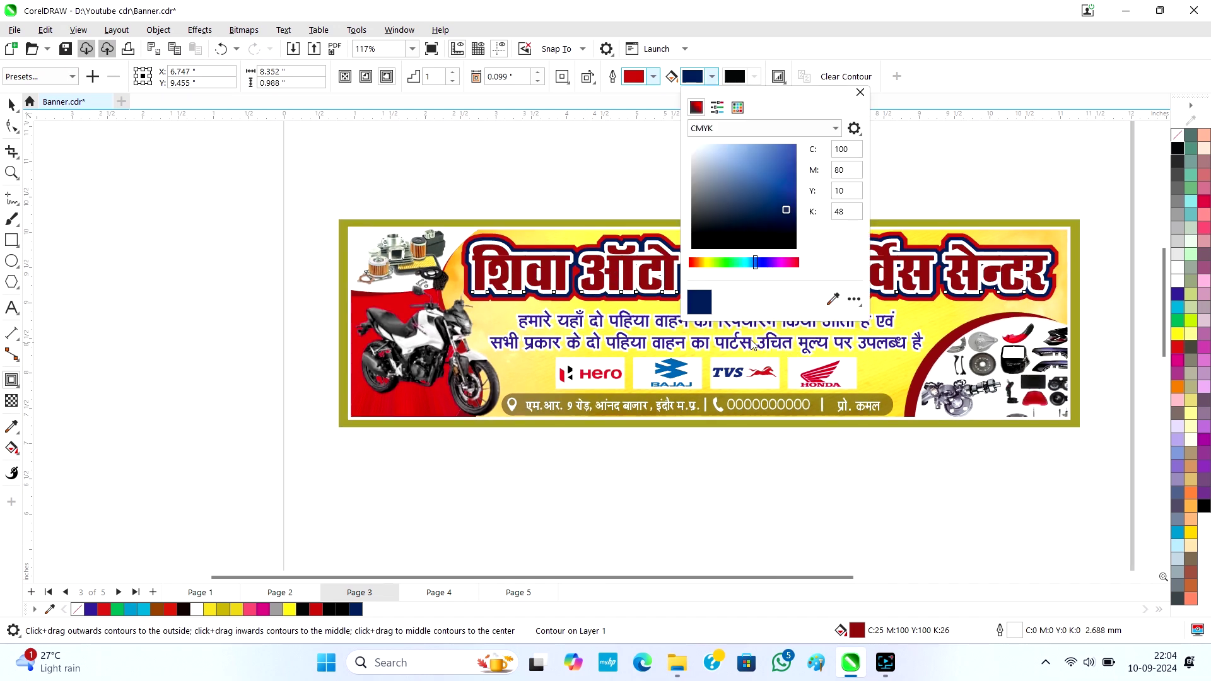
click(491, 189)
click(12, 106)
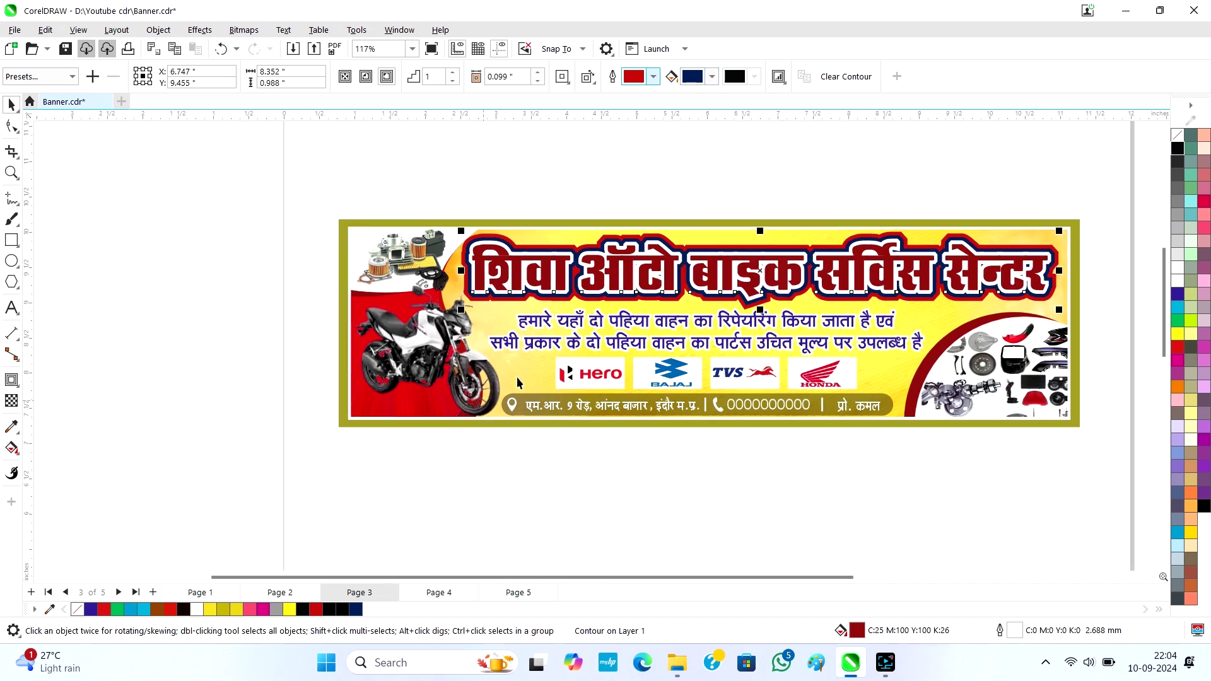
key(Escape)
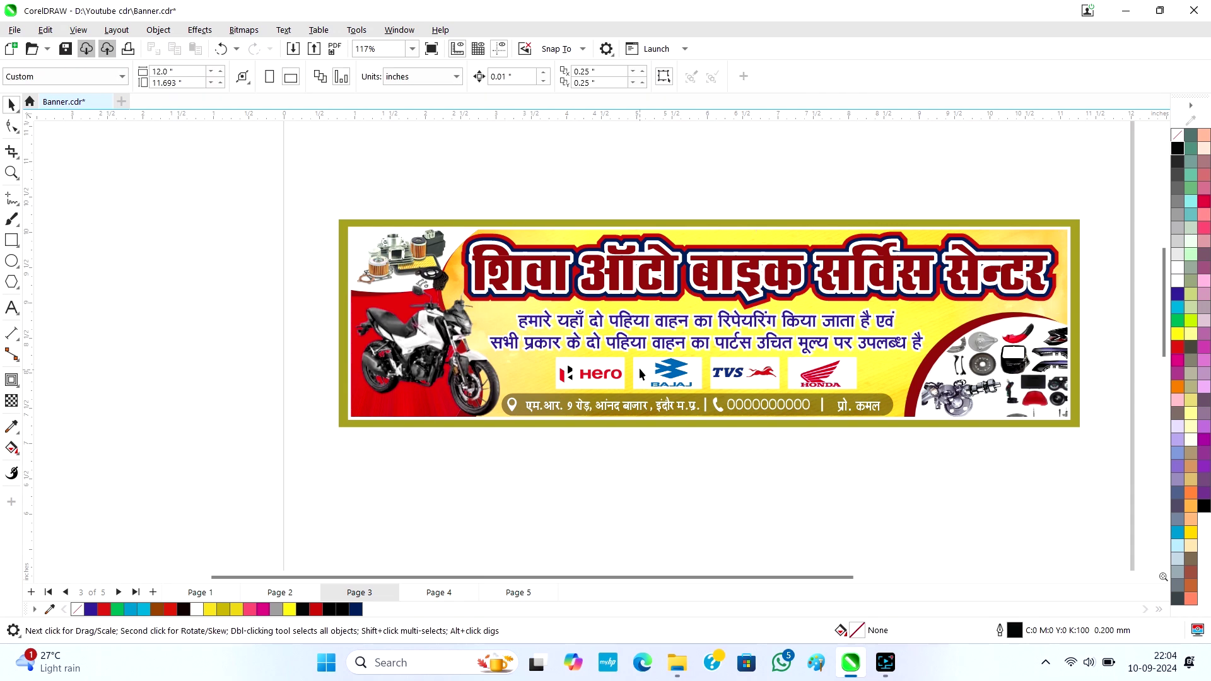
Open the two-line service description for text editing, highlight its text and leave it as is.
double_click(638, 344)
drag(641, 342, 531, 325)
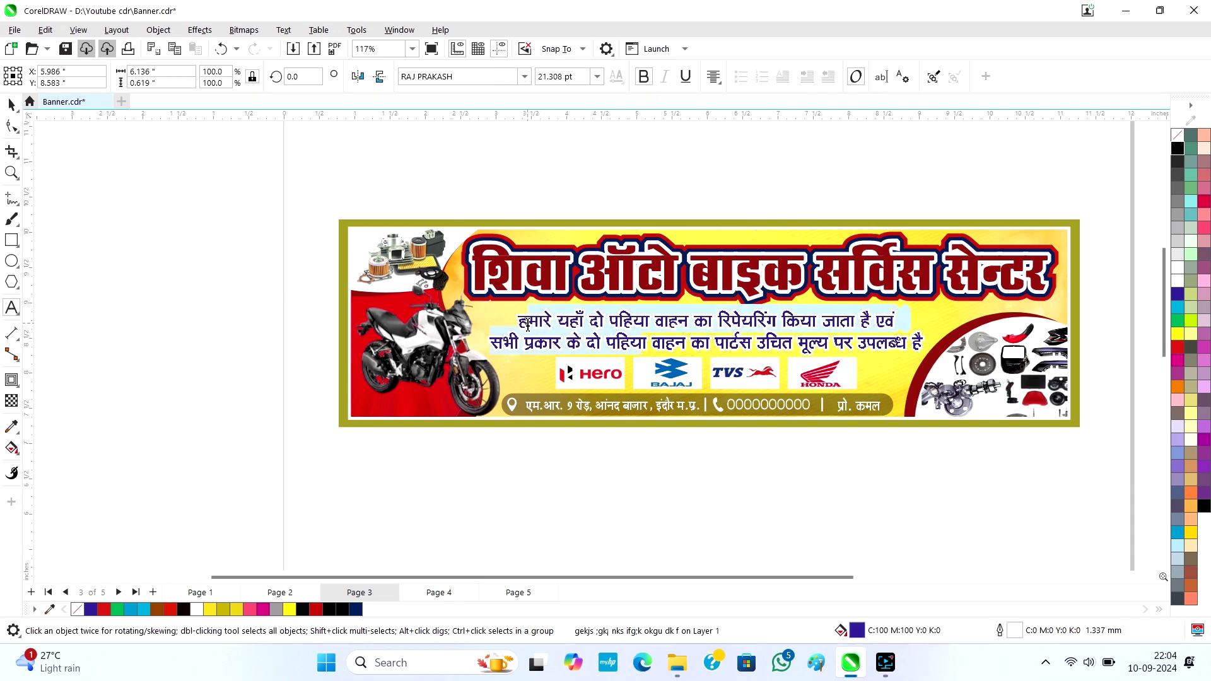
key(ctrl+space)
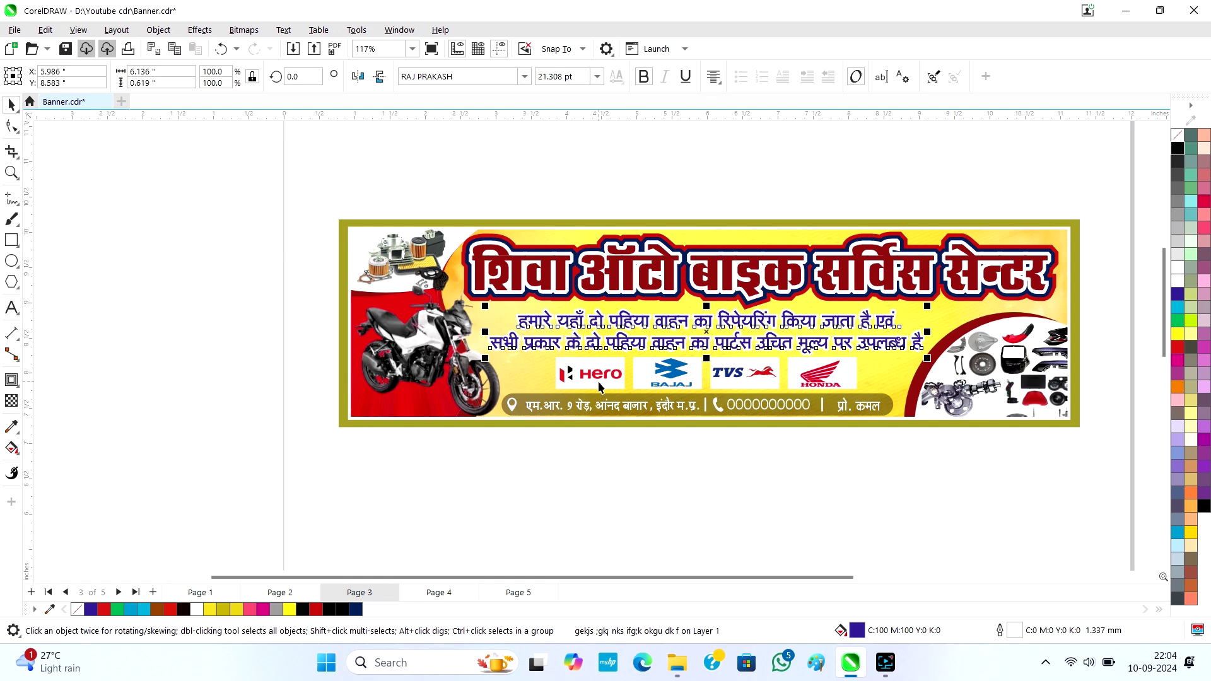
Open the Hero logo's PowerClip contents, check the logo inside and finish editing the frame.
click(600, 382)
scroll(602, 382, up, 2)
ctrl+click(600, 376)
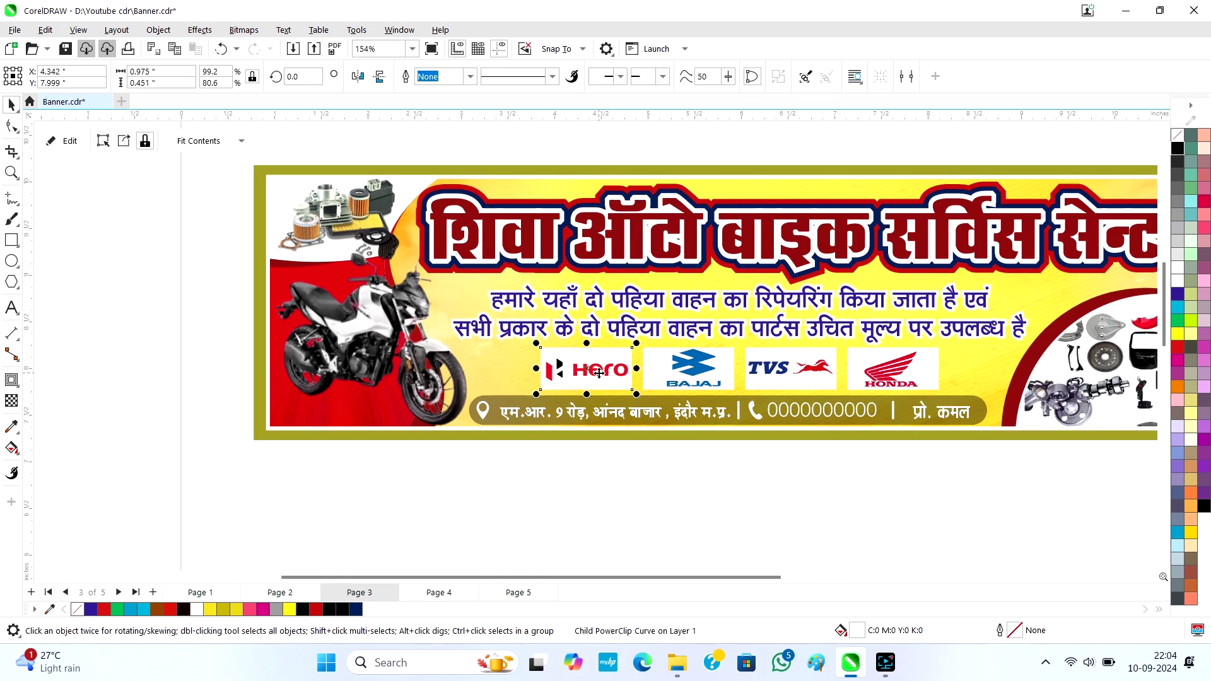
click(600, 373)
ctrl+click(600, 373)
click(65, 141)
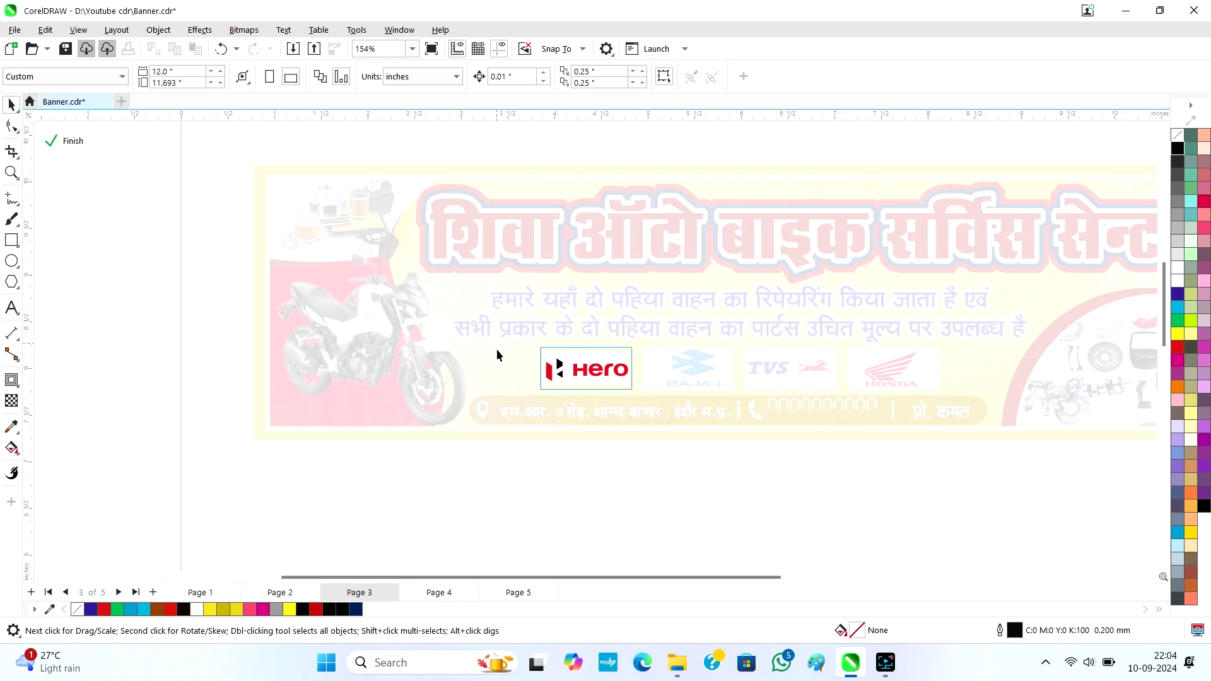
click(577, 378)
ctrl+click(565, 463)
click(566, 462)
Open the banner background's PowerClip contents for editing.
click(364, 316)
ctrl+click(364, 316)
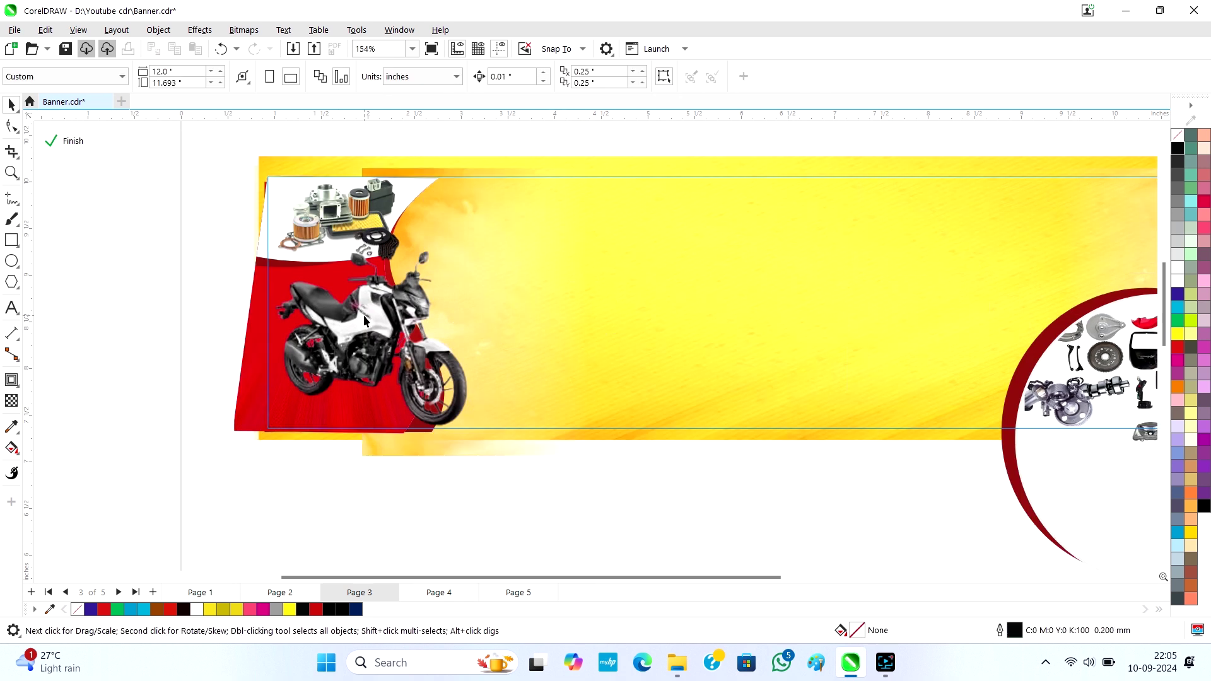
Pull the motorcycle picture, the dark red curved shape and the red-and-white curved shape apart inside the background contents.
click(255, 393)
drag(252, 393, 105, 408)
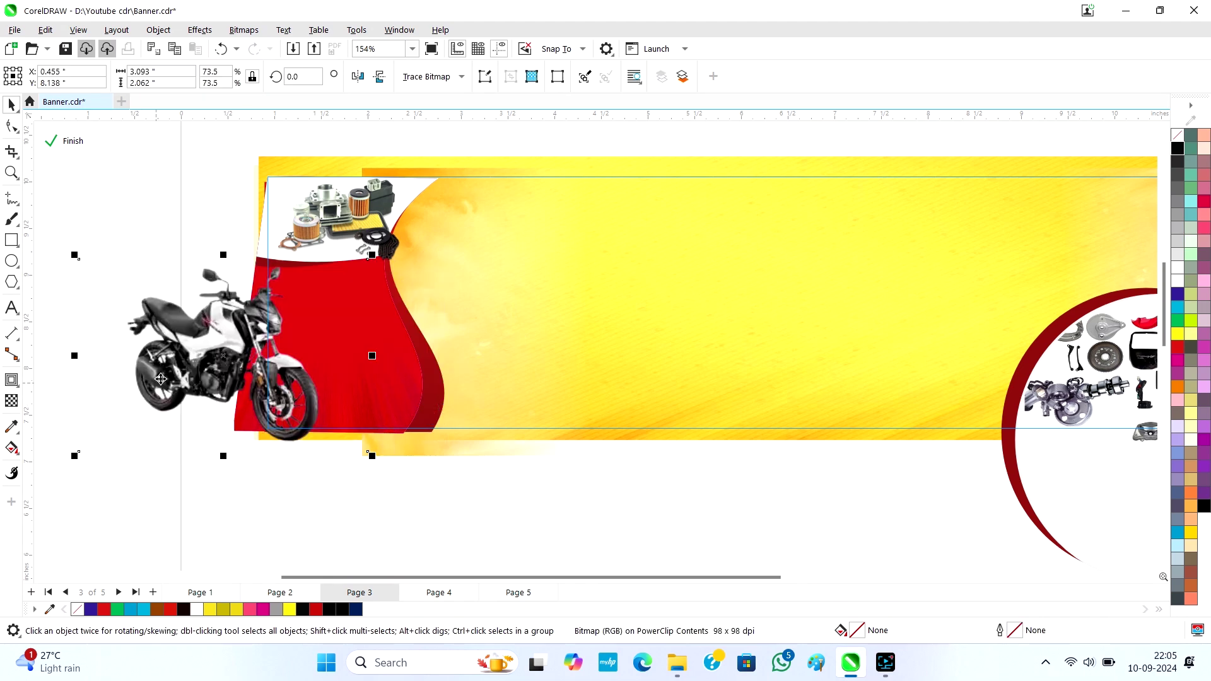
click(433, 396)
drag(433, 396, 682, 391)
click(465, 387)
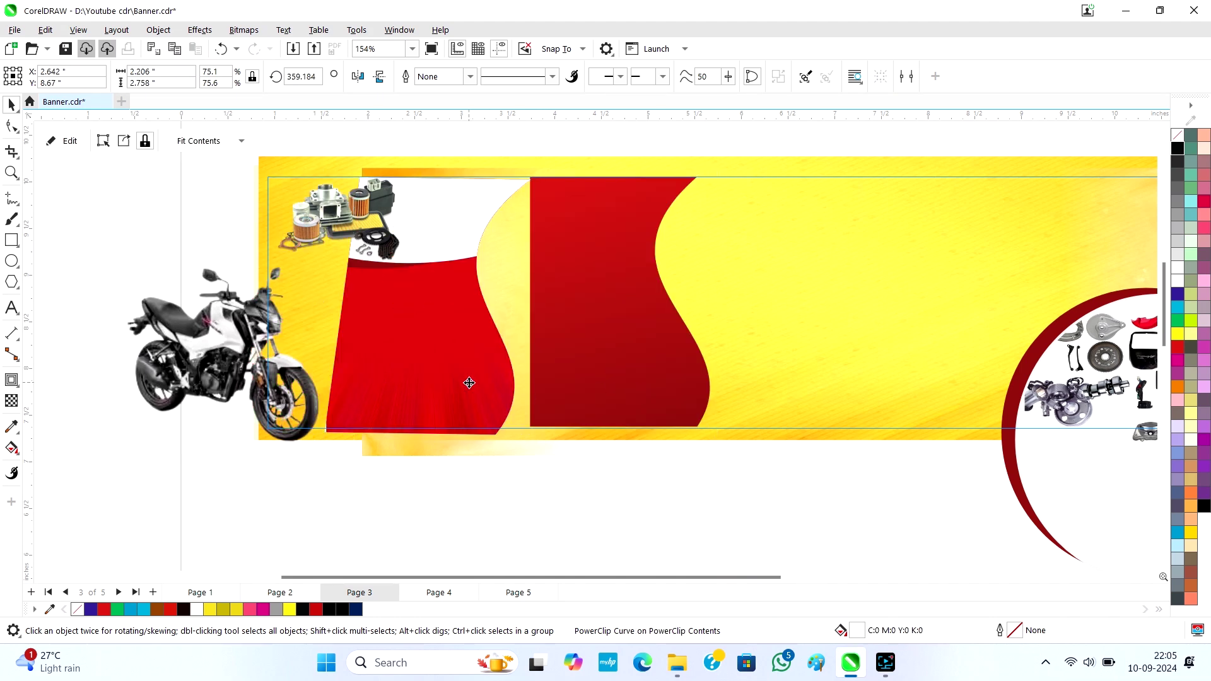
drag(444, 371, 461, 451)
Open the red-and-white shape's nested PowerClip contents and move the white and dark red ellipses apart.
double_click(442, 356)
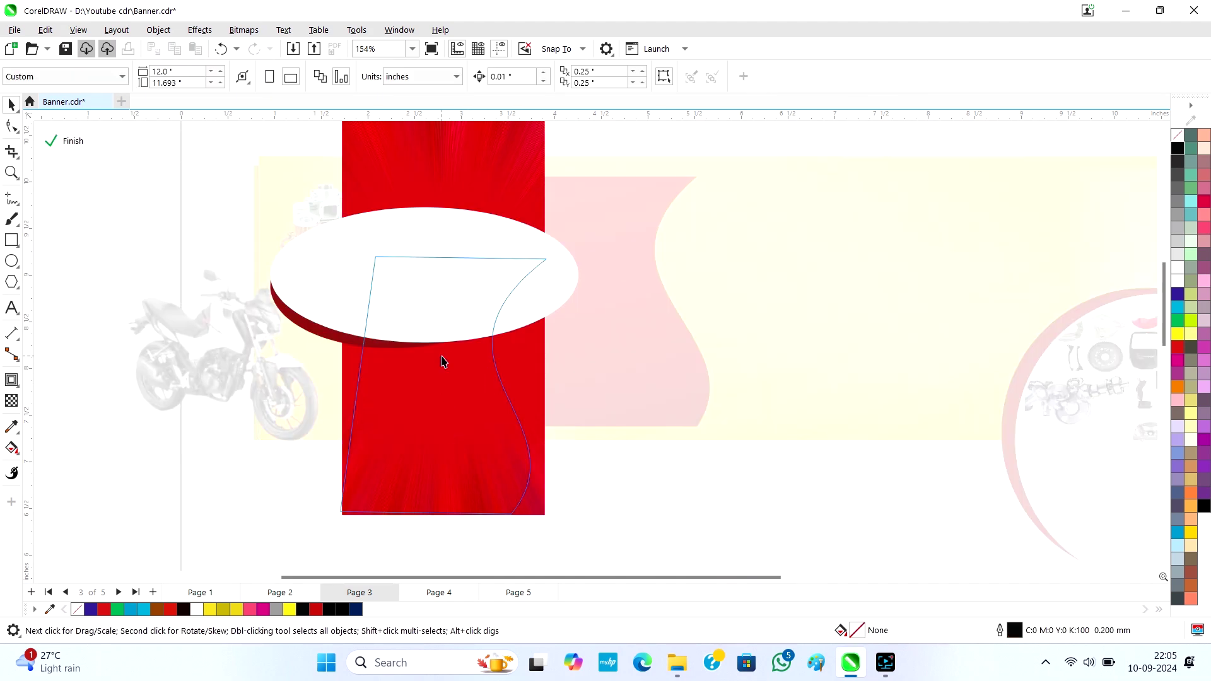
click(416, 314)
scroll(417, 308, down, 1)
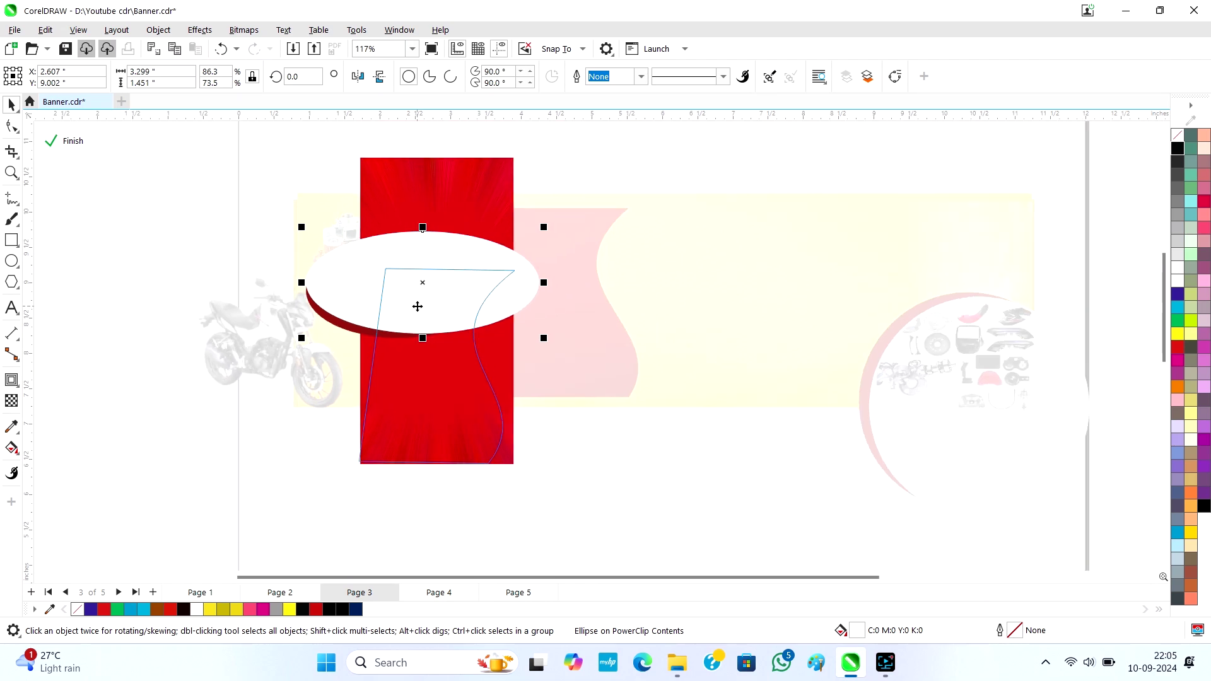
click(346, 335)
drag(346, 336, 228, 341)
Leave the nested PowerClip and undo the moves of the red-and-white shape, the dark red curve and the motorcycle.
key(ctrl+z)
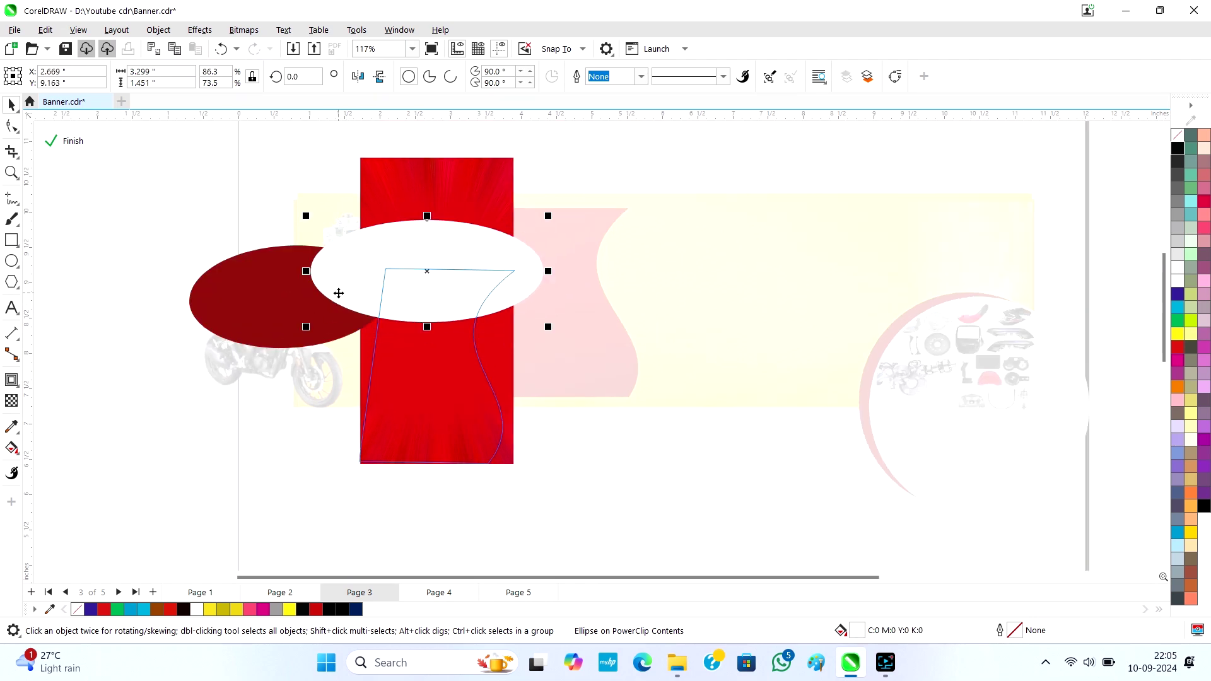
ctrl+click(581, 458)
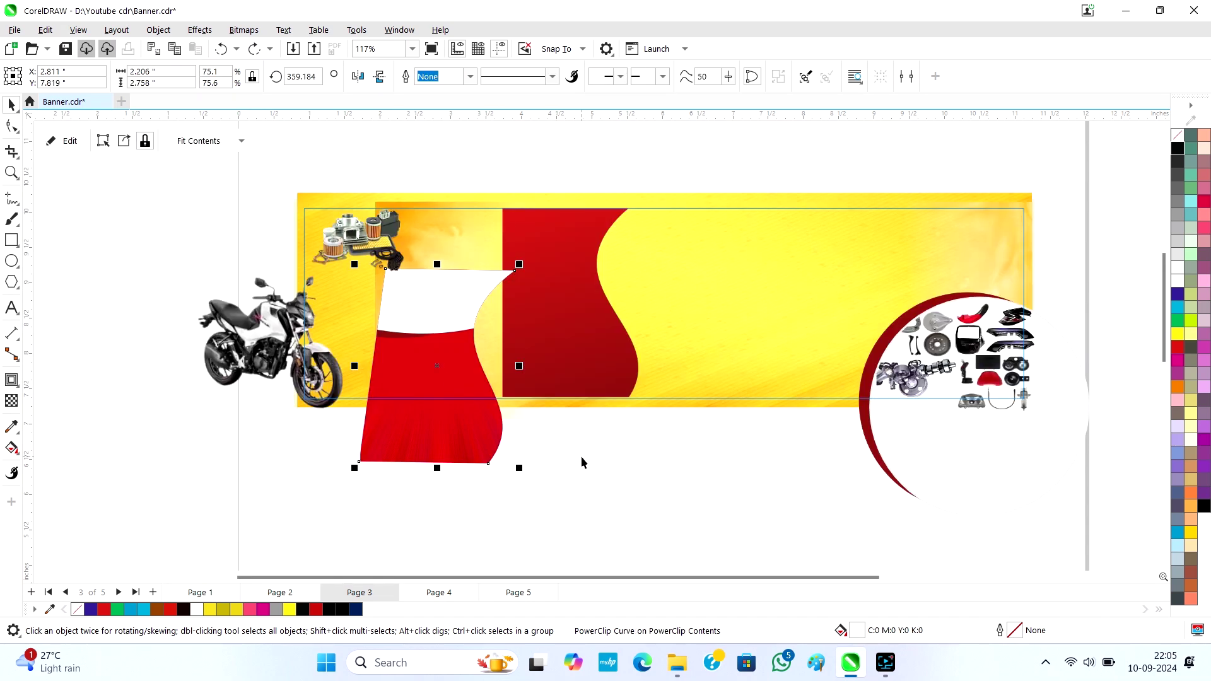
key(ctrl+z)
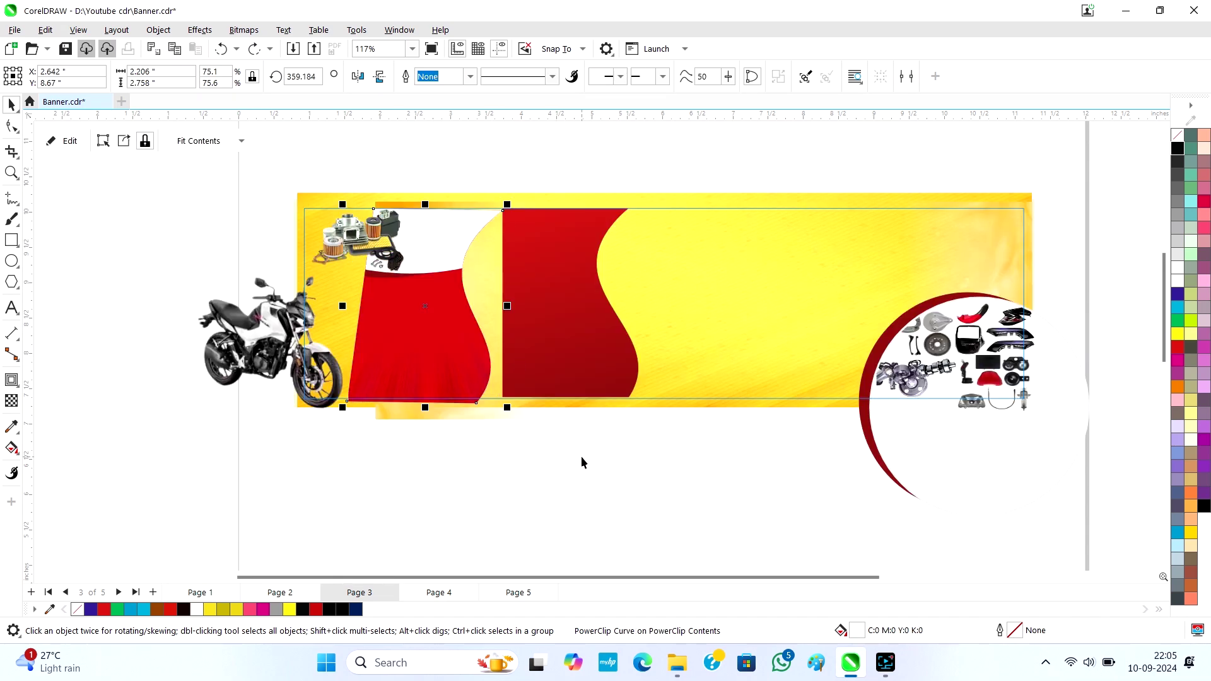
key(ctrl+z)
key(ctrl+z)
key(ctrl+z)
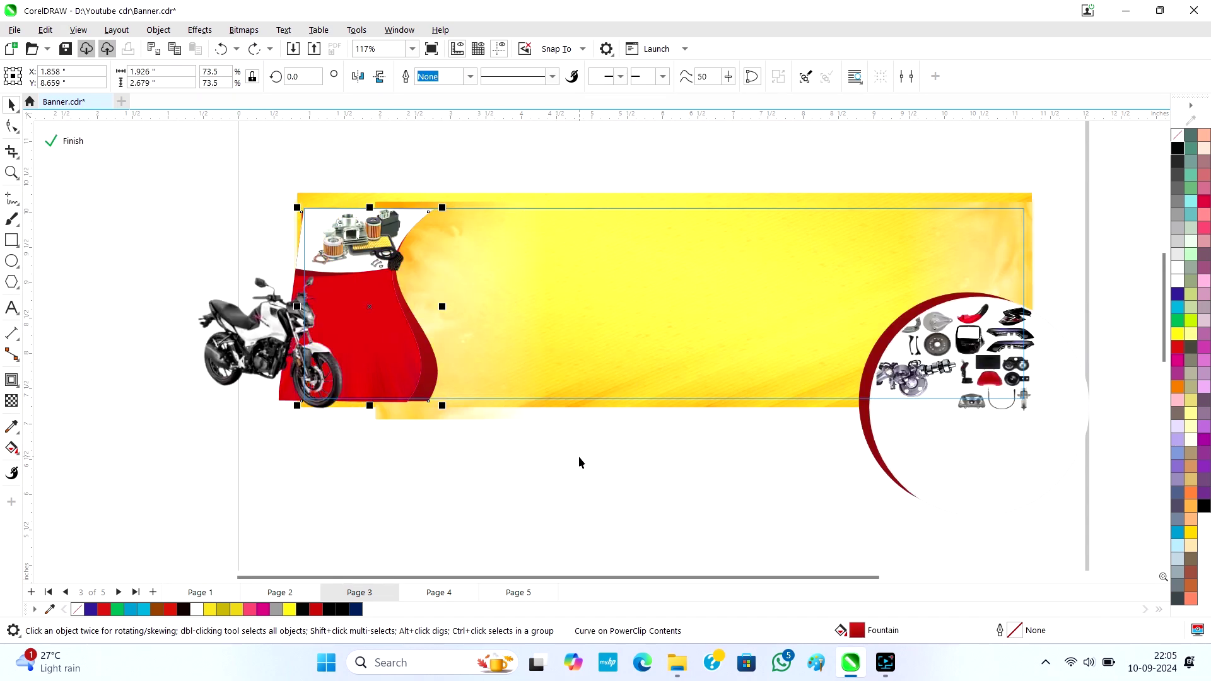
key(ctrl+z)
Reposition the dark red circle behind the white spare-parts circle as a thinner rim and finish editing the background contents.
drag(869, 452, 896, 409)
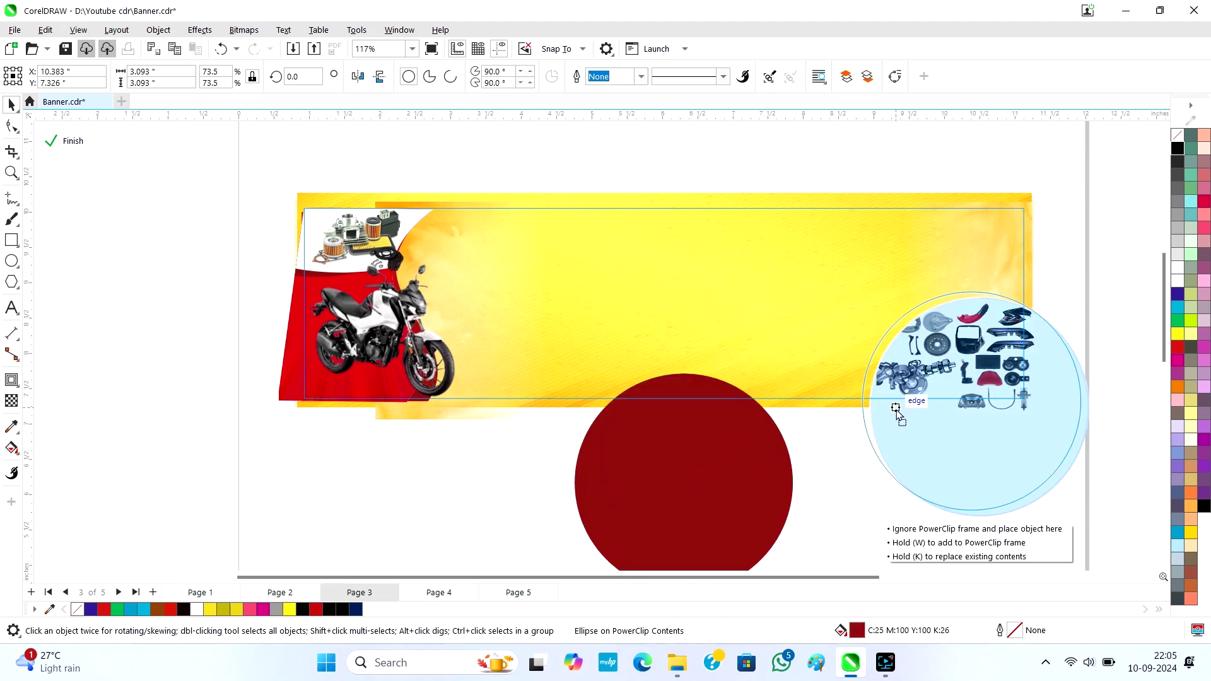
drag(896, 409, 898, 407)
click(688, 488)
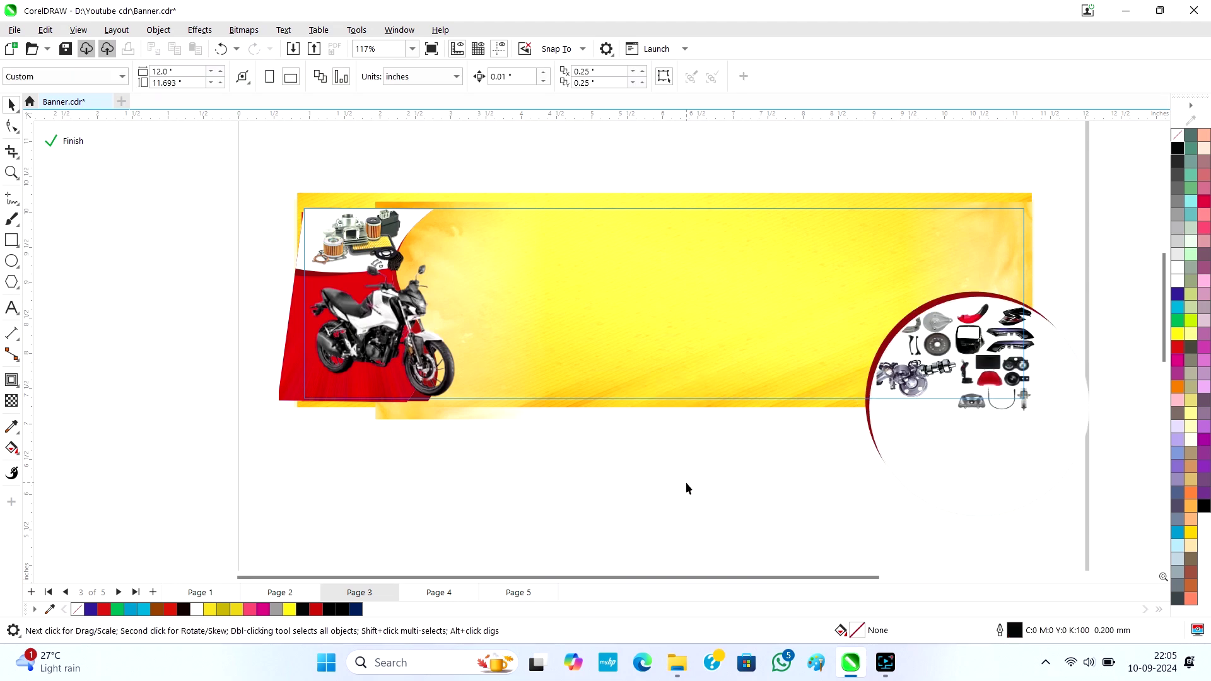
ctrl+click(612, 489)
Try red and green fills on the banner title, settle on a dark blue fill and deselect it.
ctrl+click(668, 262)
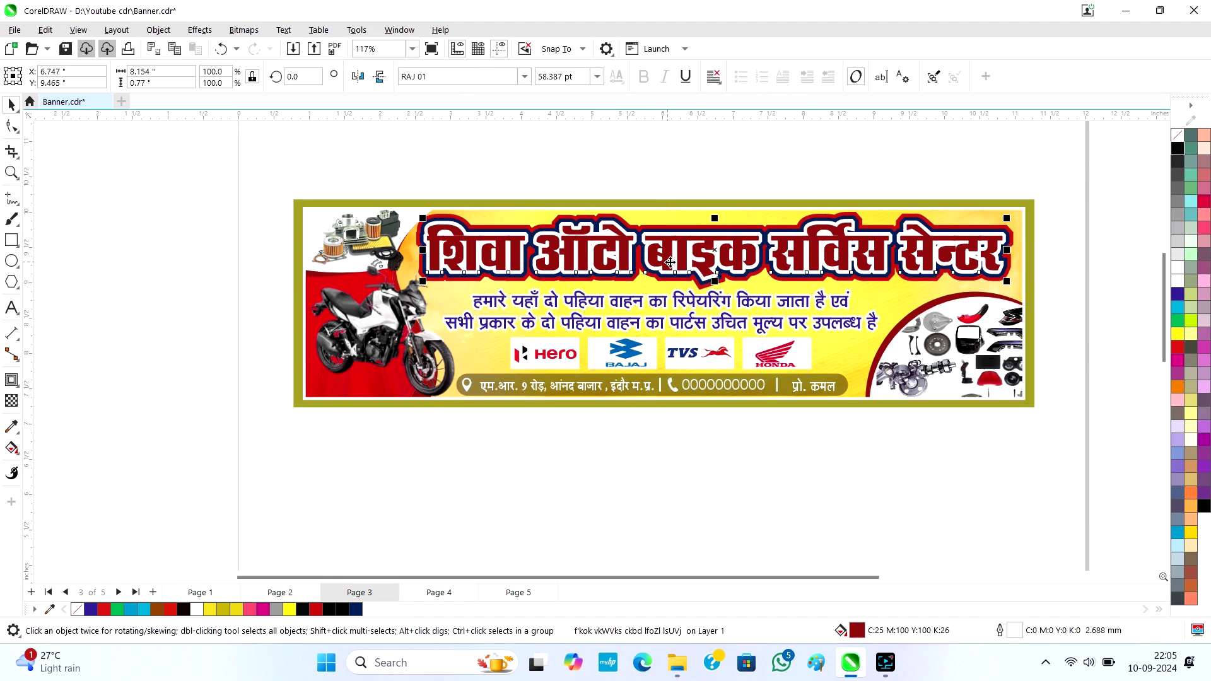
click(1179, 349)
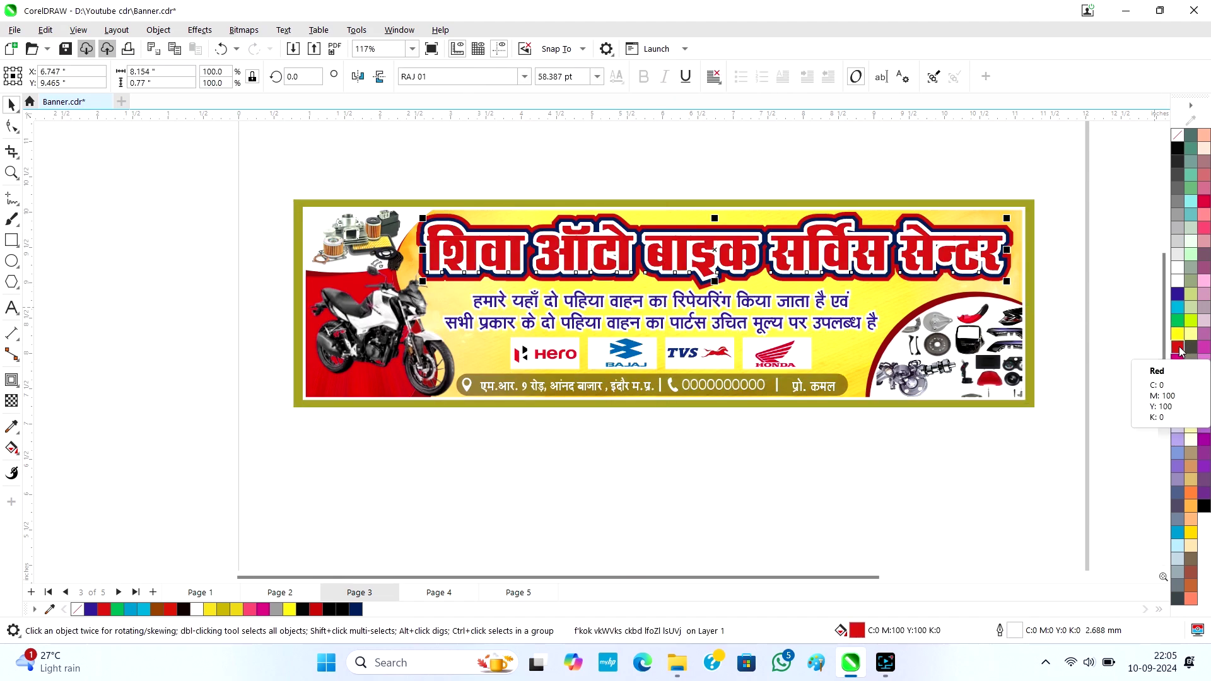
click(1179, 316)
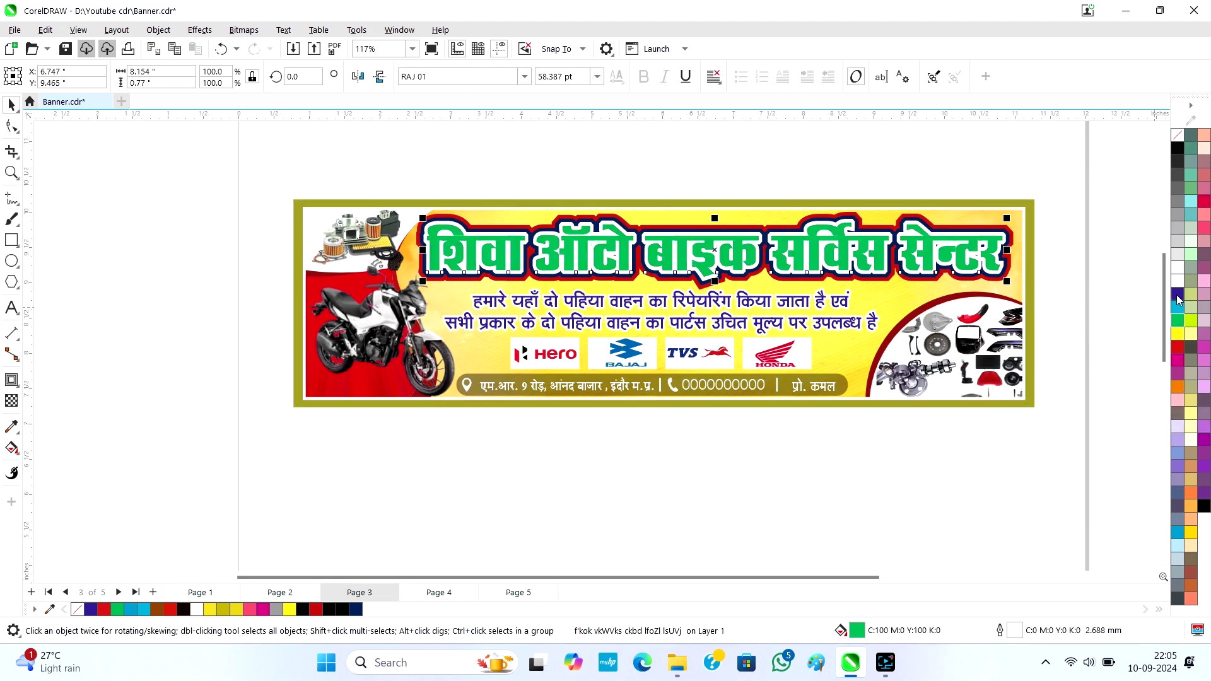
click(1177, 294)
click(668, 449)
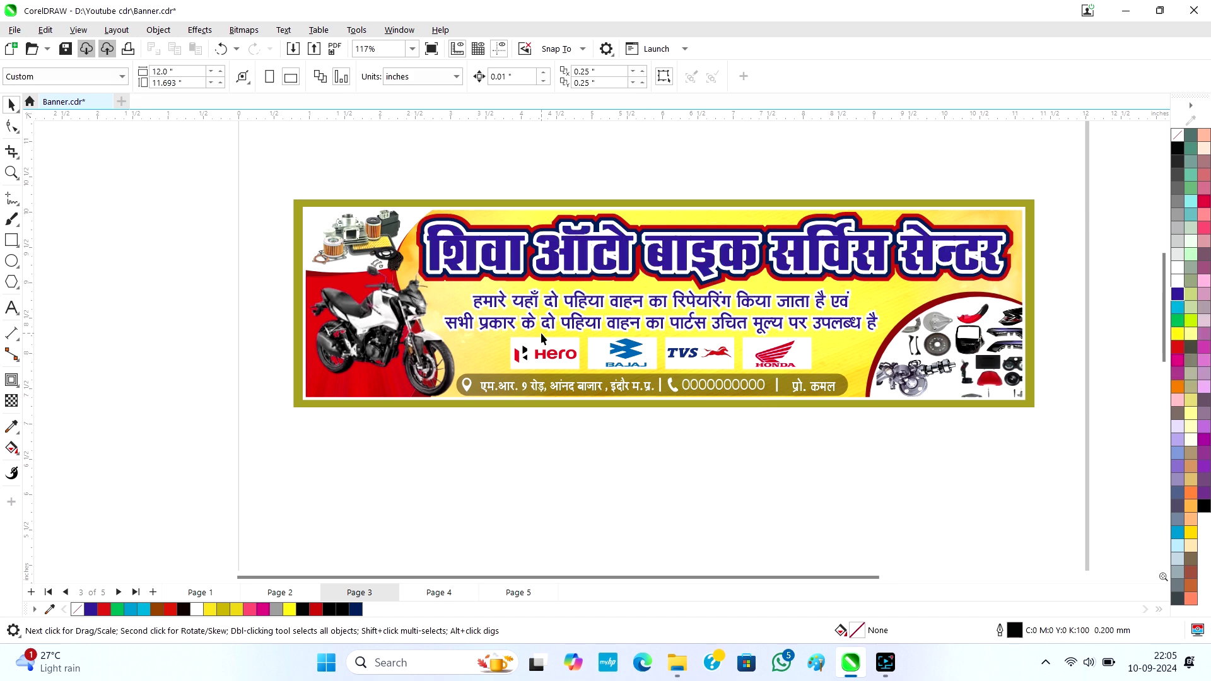
Switch to Page 4 and bring its beauty parlour banner into close view.
scroll(556, 358, down, 1)
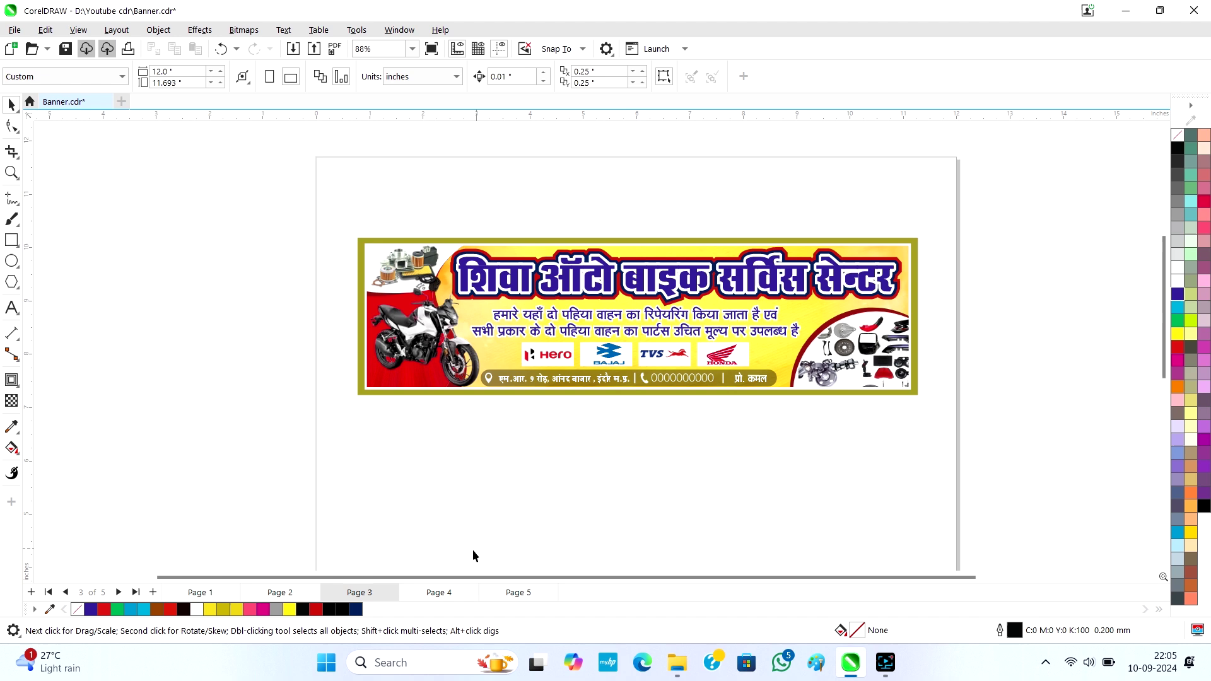
click(435, 595)
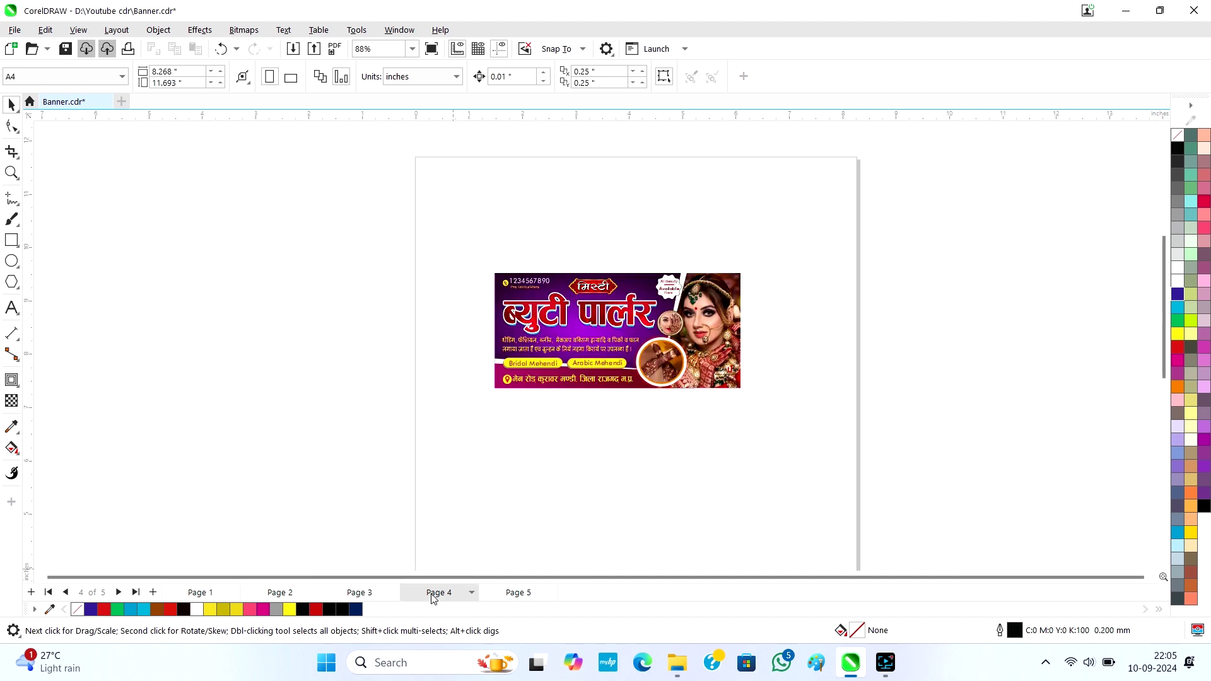
scroll(673, 344, up, 1)
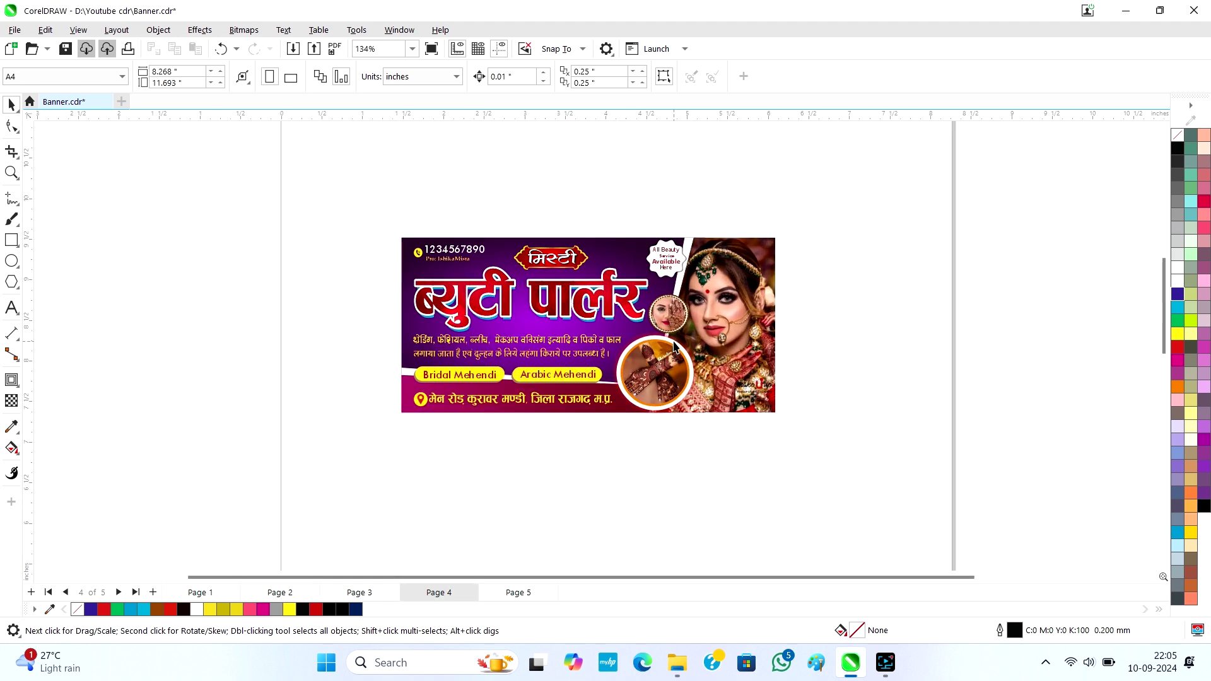
scroll(475, 314, up, 1)
Try removing the first word of the beauty parlour title, undo the text edit and deselect the title.
double_click(478, 309)
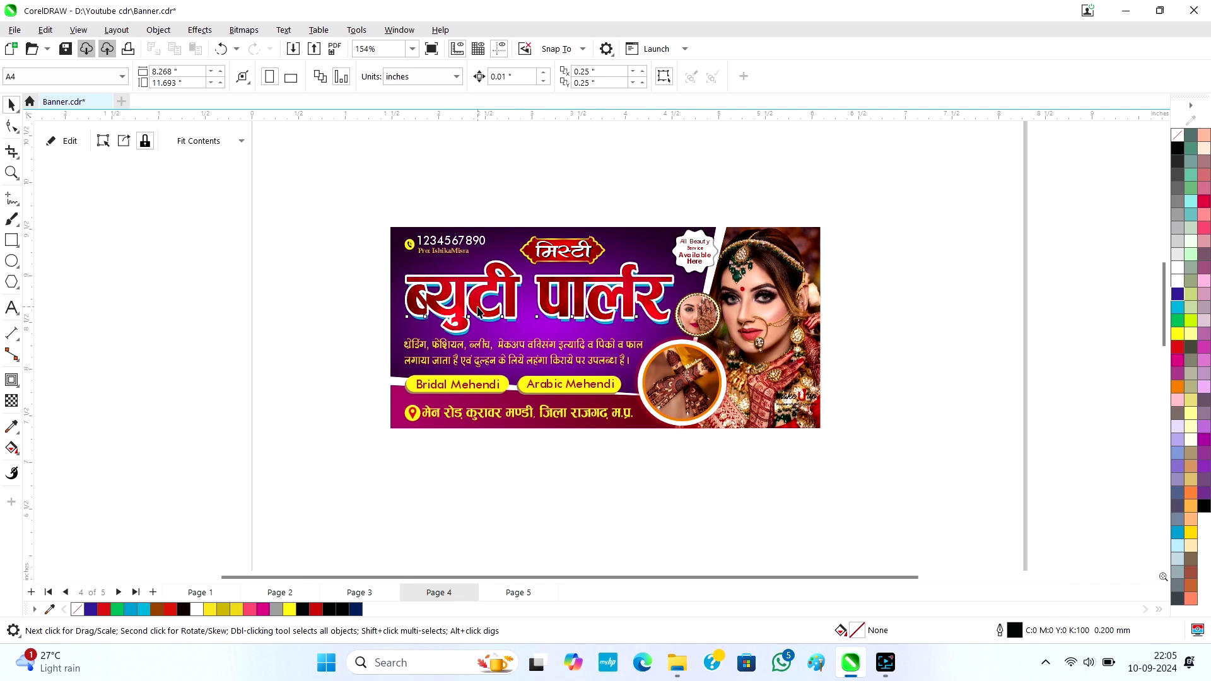
drag(478, 309, 663, 312)
click(478, 310)
click(518, 309)
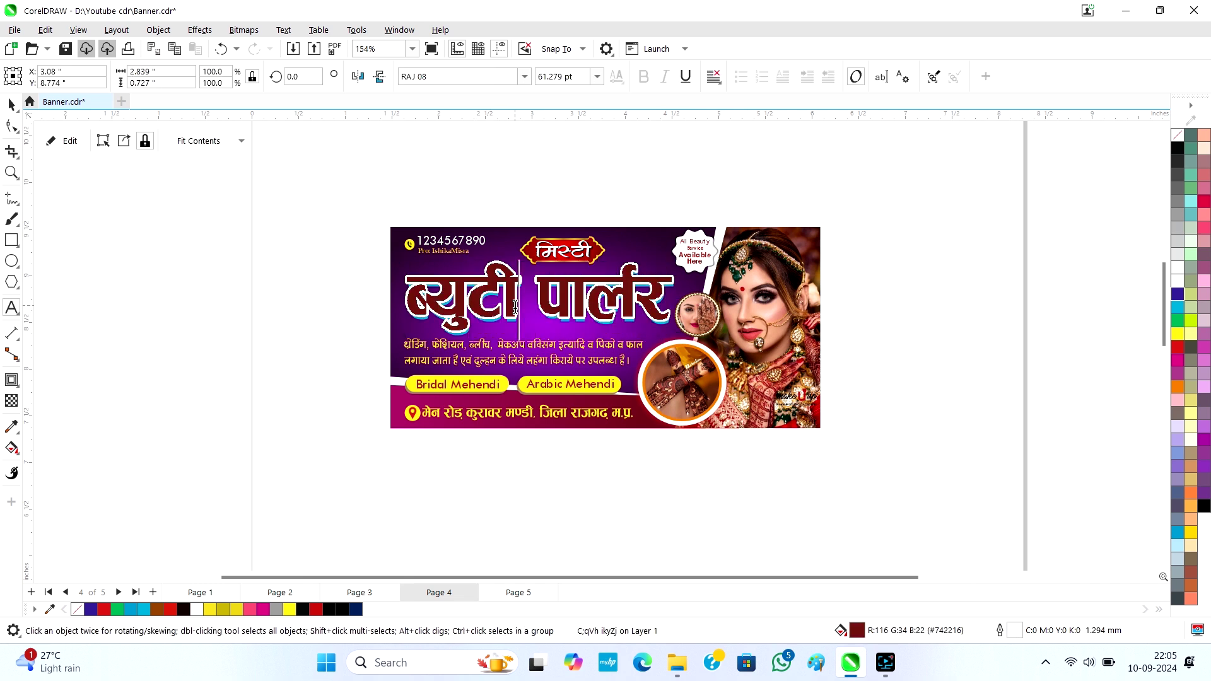
drag(518, 309, 370, 313)
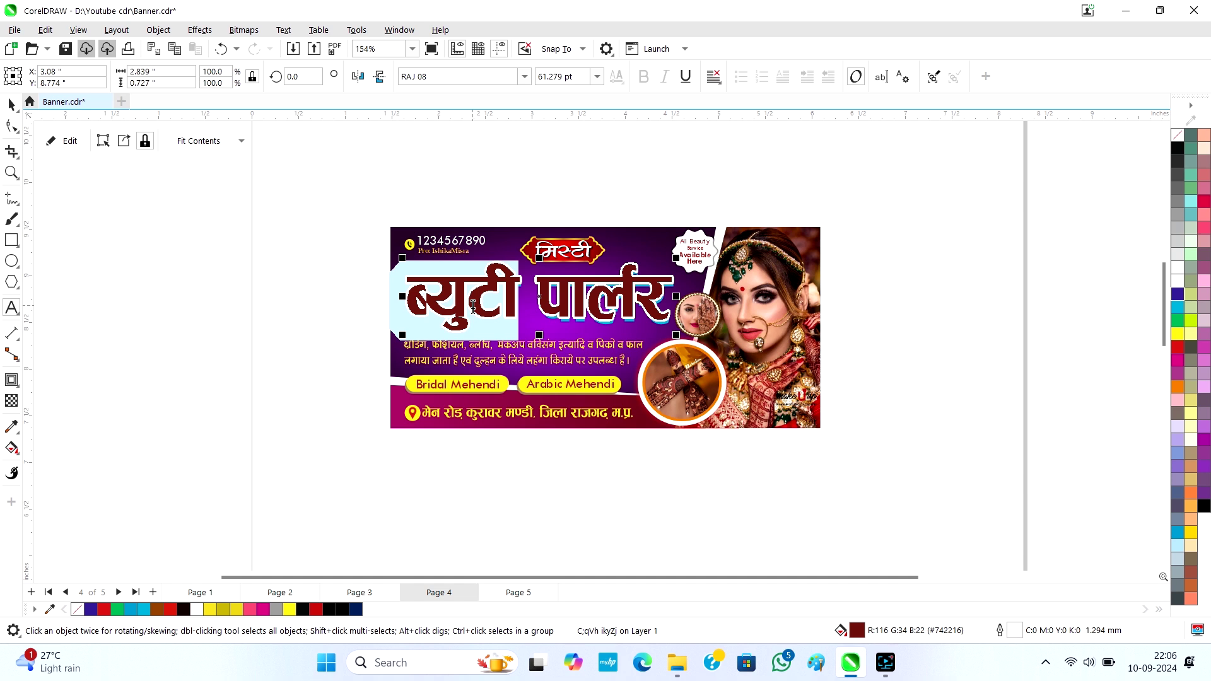
text(dsa)
key(ctrl+z)
key(ctrl+z)
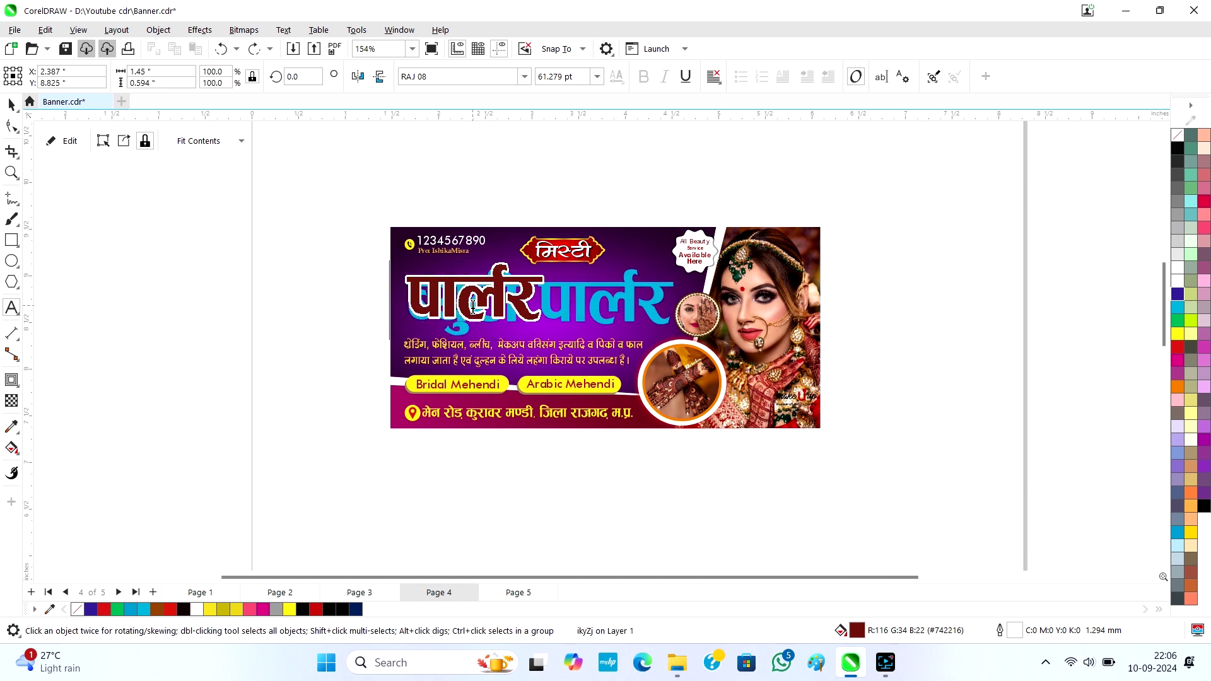
key(Escape)
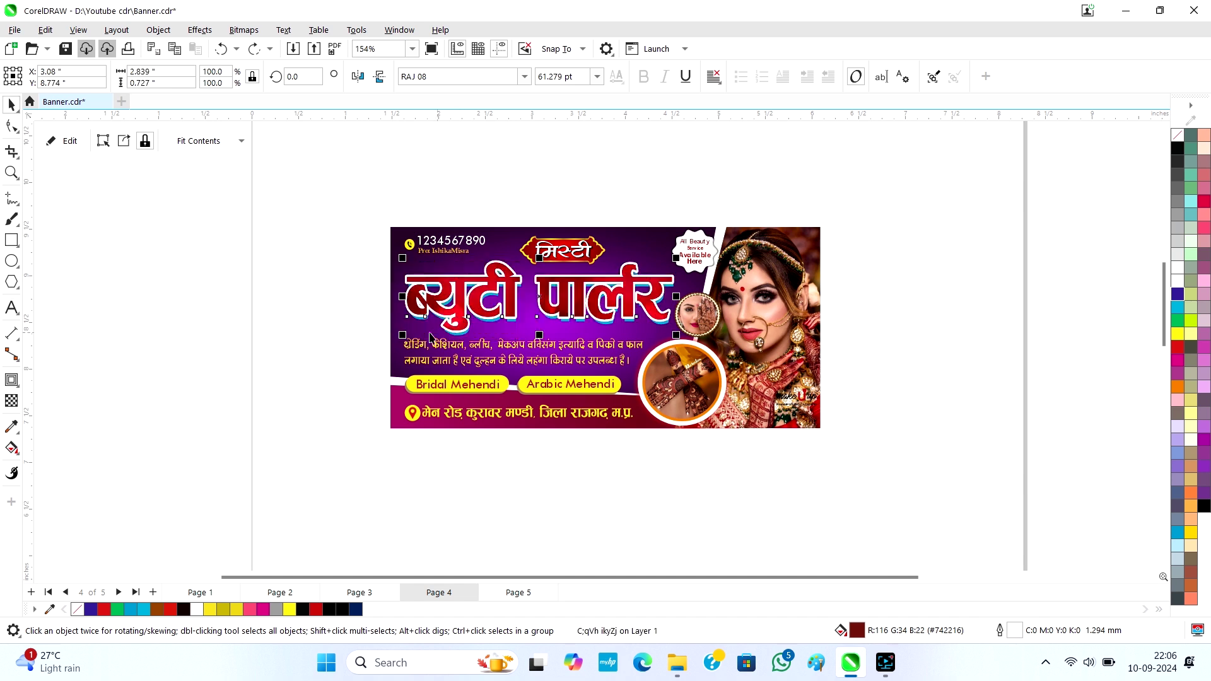
key(Escape)
Try deleting the digits after the third in the banner's phone number and undo the deletion.
click(458, 246)
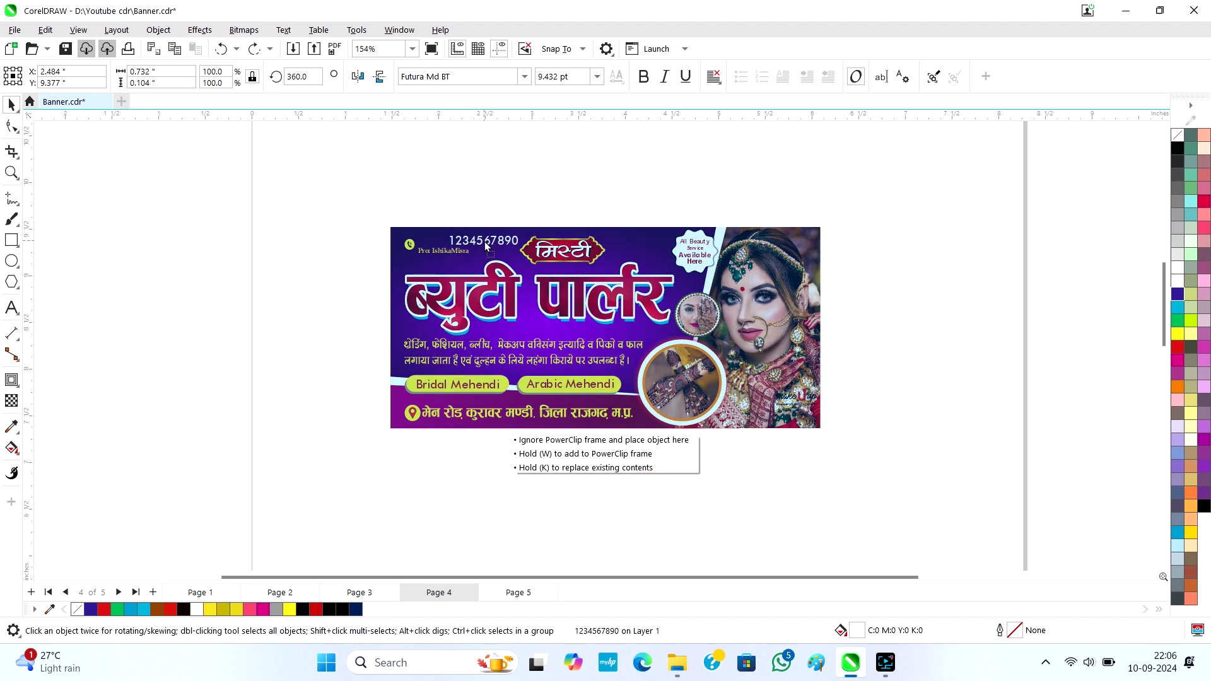
scroll(478, 242, up, 3)
double_click(414, 241)
drag(415, 241, 529, 246)
key(shift+End)
key(Delete)
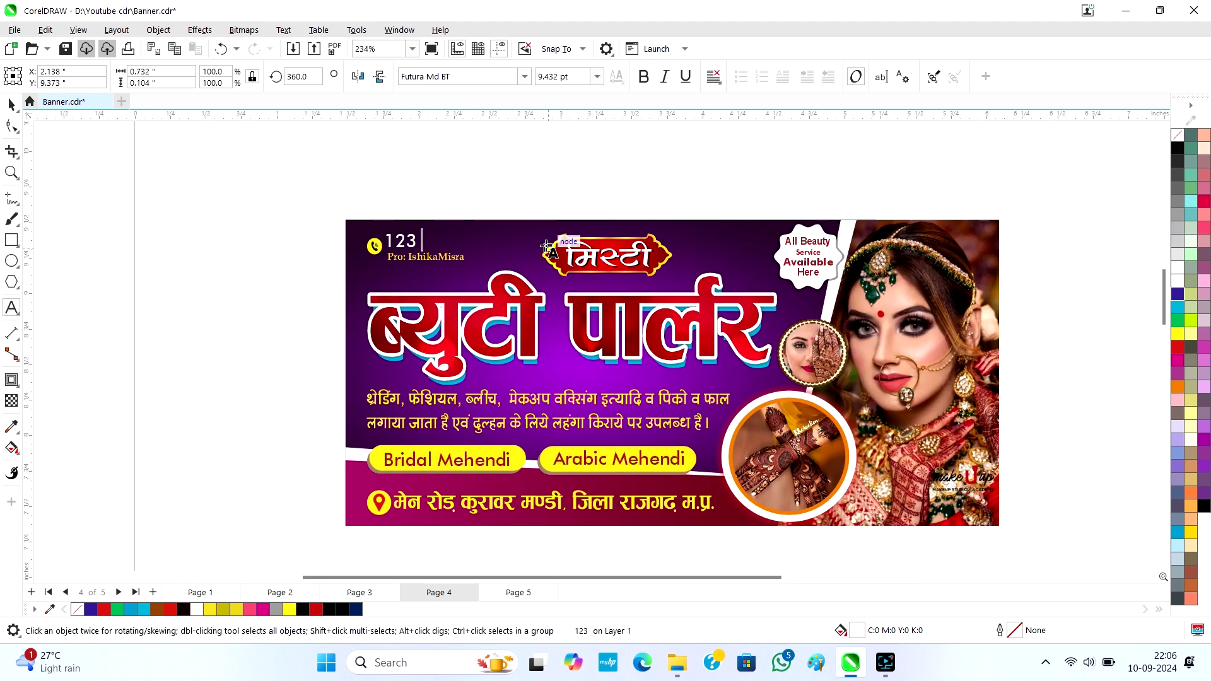
key(Escape)
key(ctrl+z)
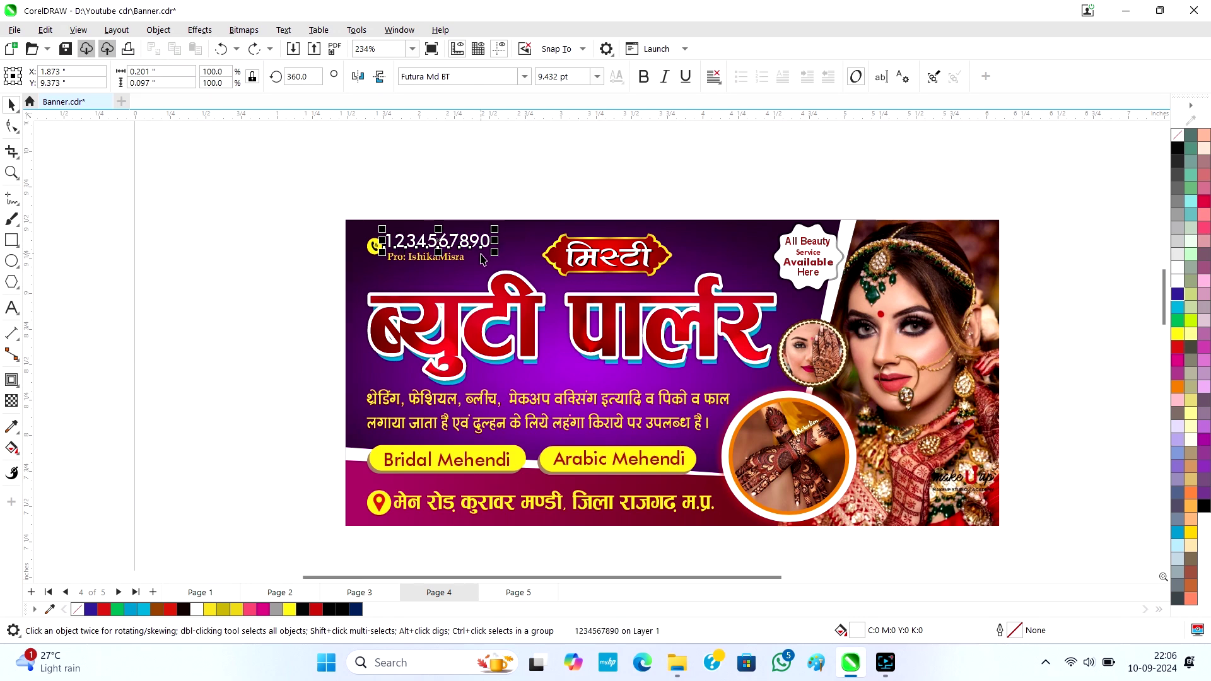
Highlight letters in the red nameplate's text, leave text editing and select the white badge shape beside the bride.
click(584, 263)
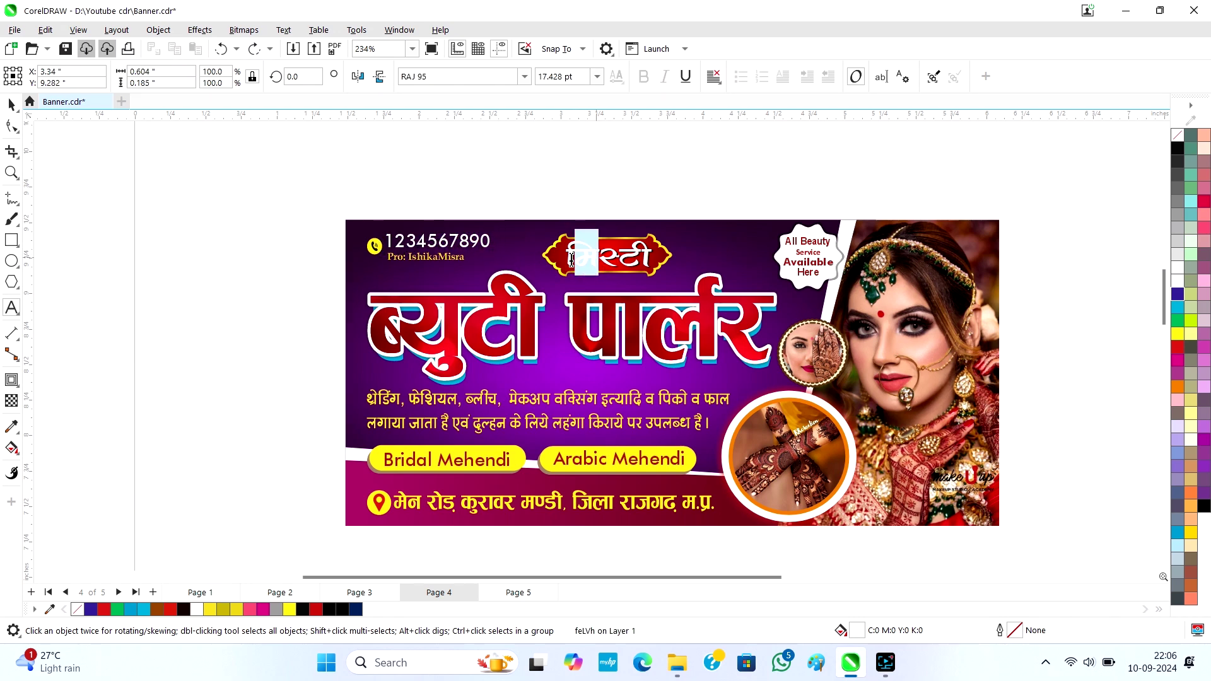
click(11, 104)
click(249, 275)
click(814, 264)
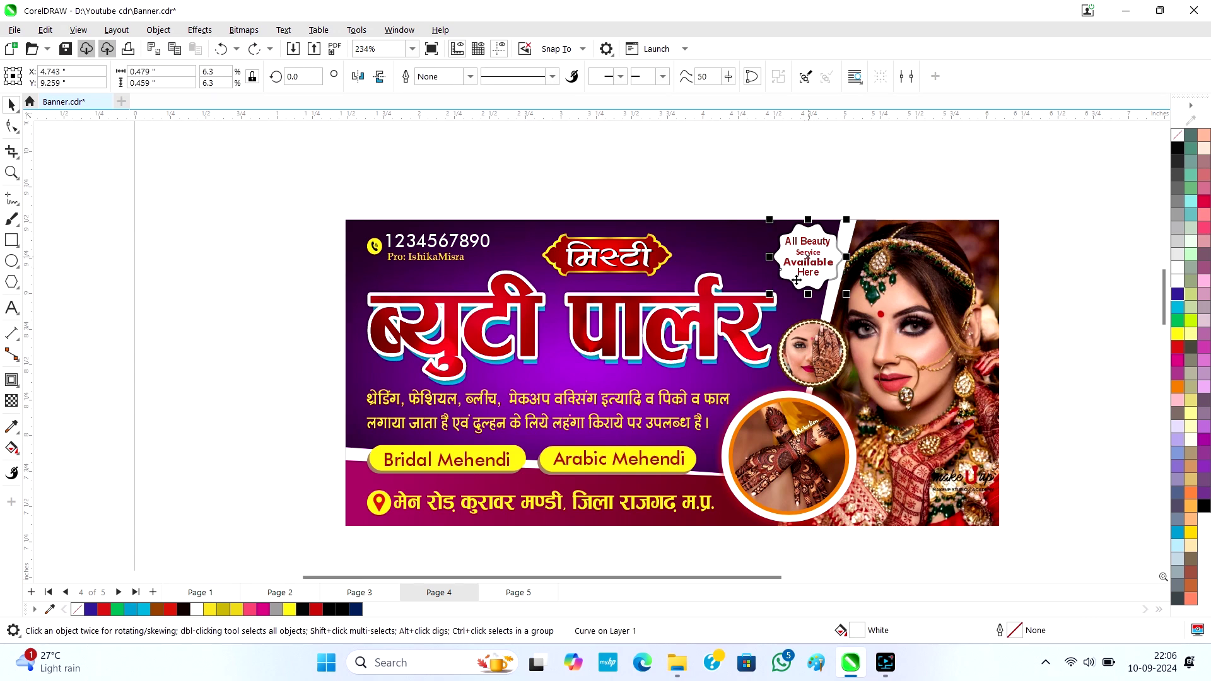
Highlight a few words in the second yellow service line and leave text editing.
click(550, 416)
key(F8)
click(550, 422)
drag(550, 422, 496, 422)
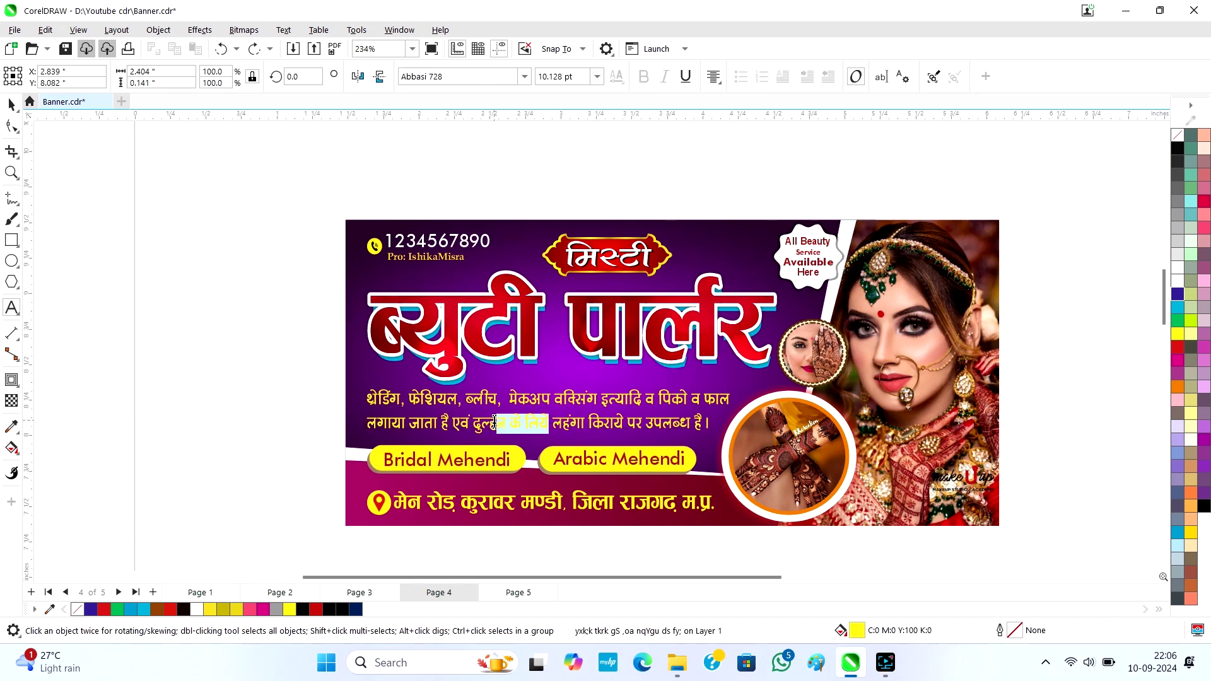
key(ctrl+space)
scroll(565, 428, down, 2)
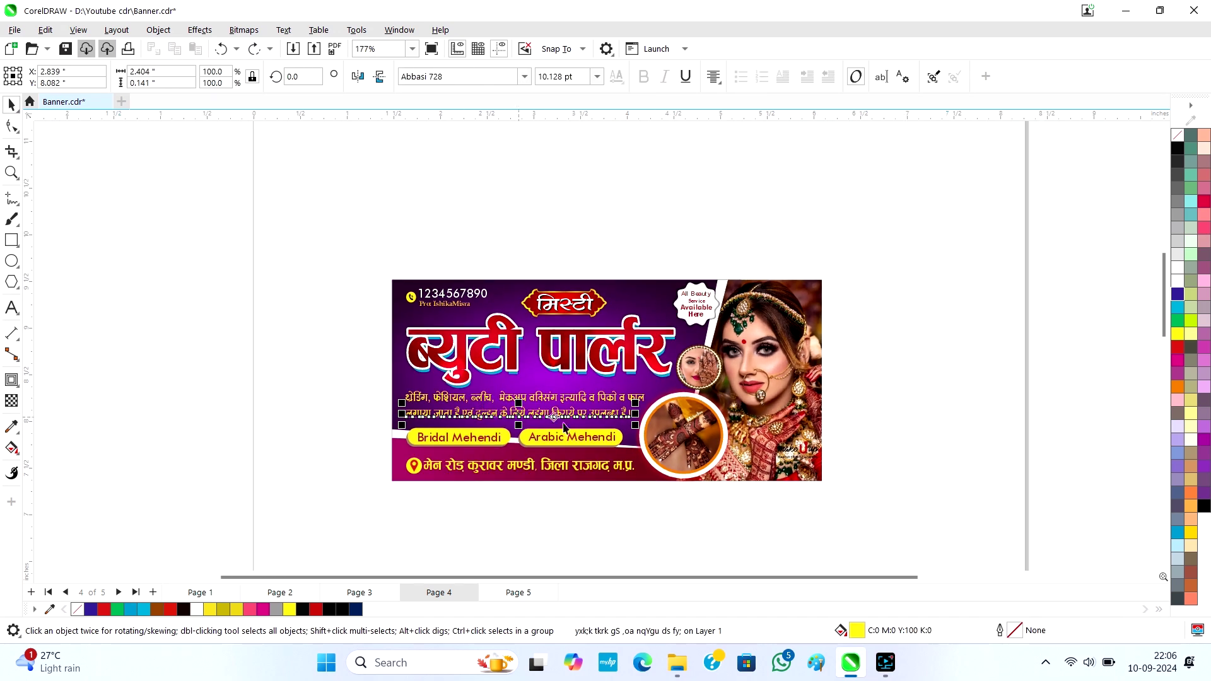
Open the PowerClip of the large round mehendi photo, select the photo inside and leave the frame.
click(697, 461)
scroll(697, 460, up, 1)
double_click(700, 462)
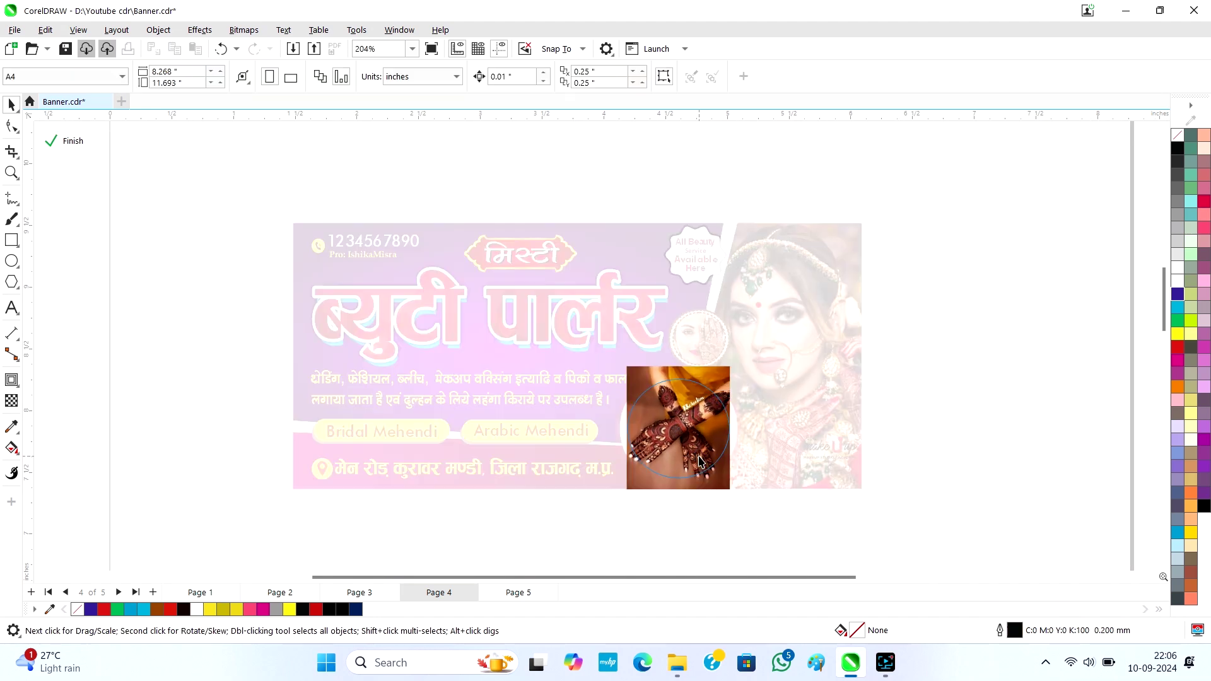
click(700, 457)
scroll(751, 494, up, 4)
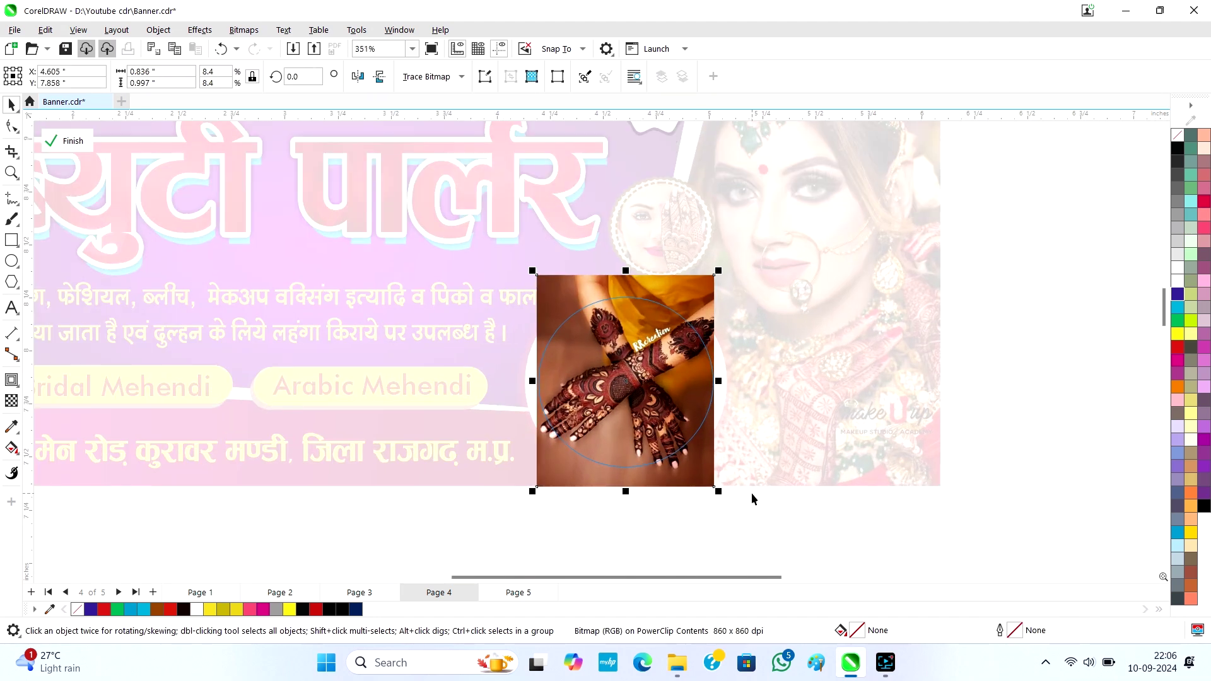
ctrl+click(751, 494)
Pull the white backing circle aside and recolour the mehendi photo circle's outline, trying red and settling on cyan.
drag(704, 450, 841, 443)
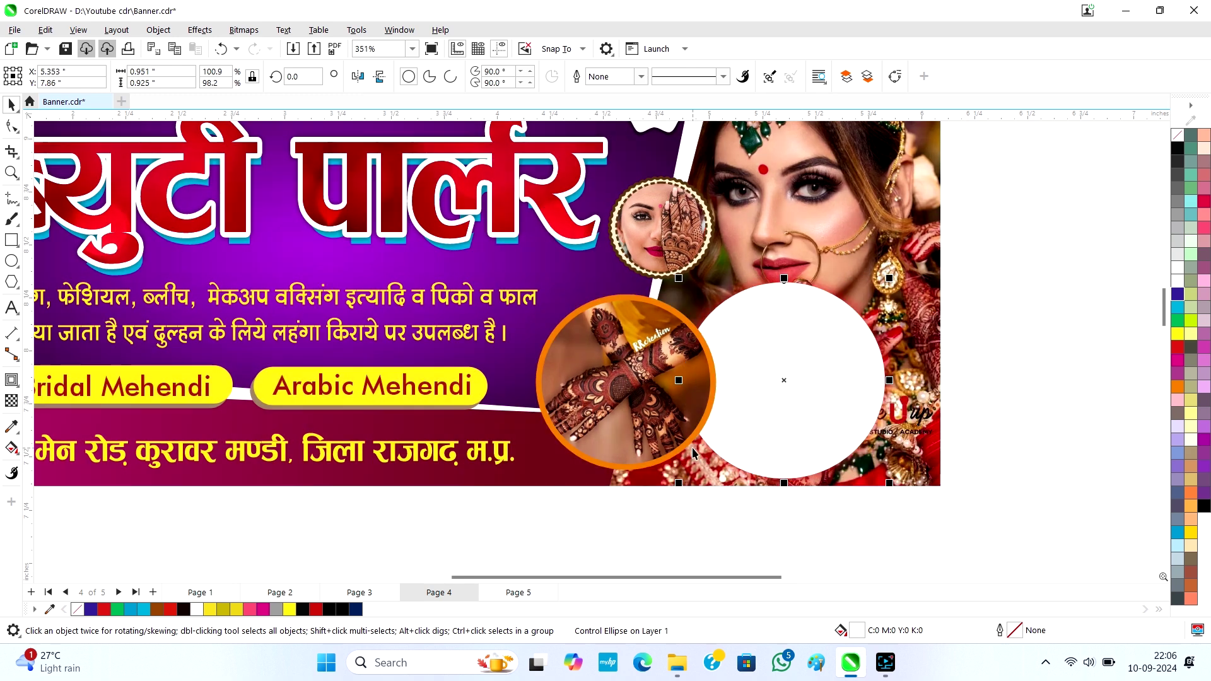
click(670, 456)
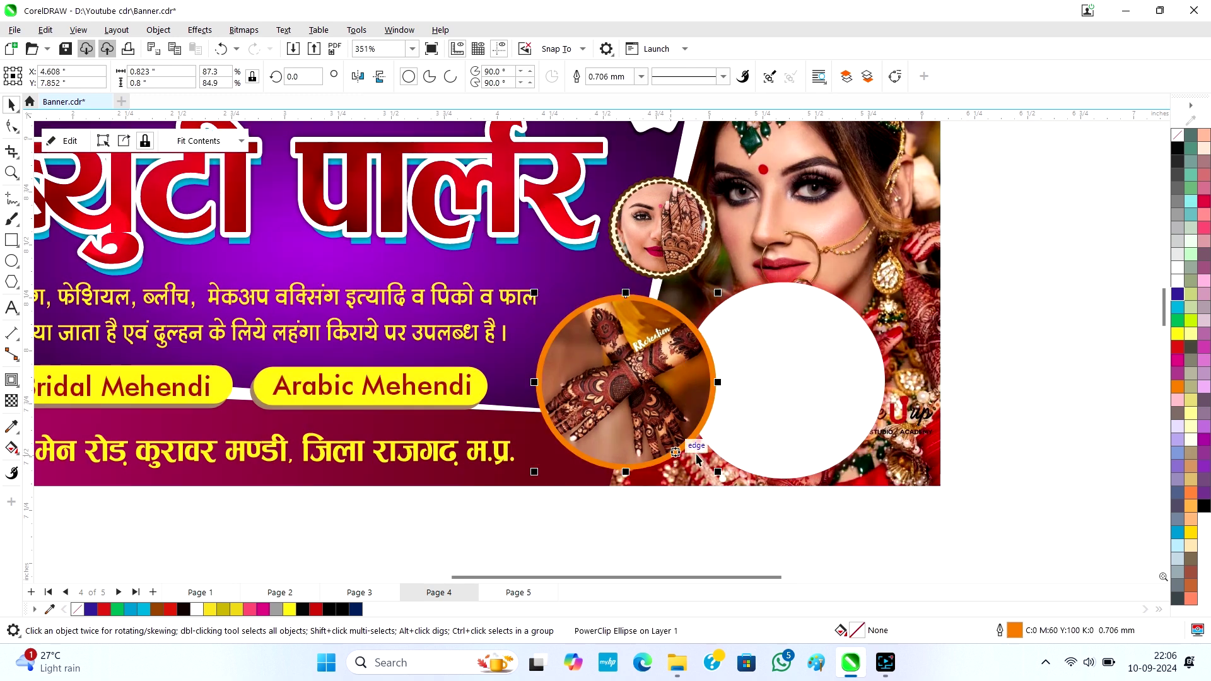
right_click(1176, 389)
right_click(1178, 346)
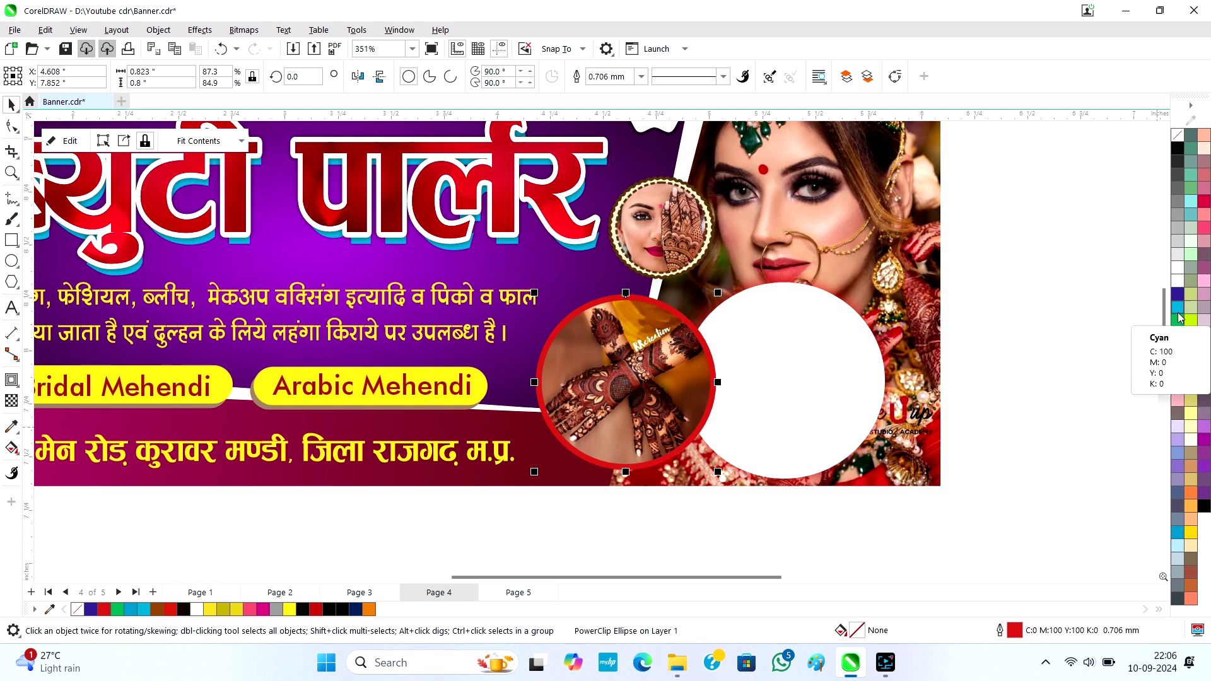
right_click(1178, 307)
Centre the white backing circle on the mehendi photo circle horizontally and vertically, and deselect both.
click(812, 356)
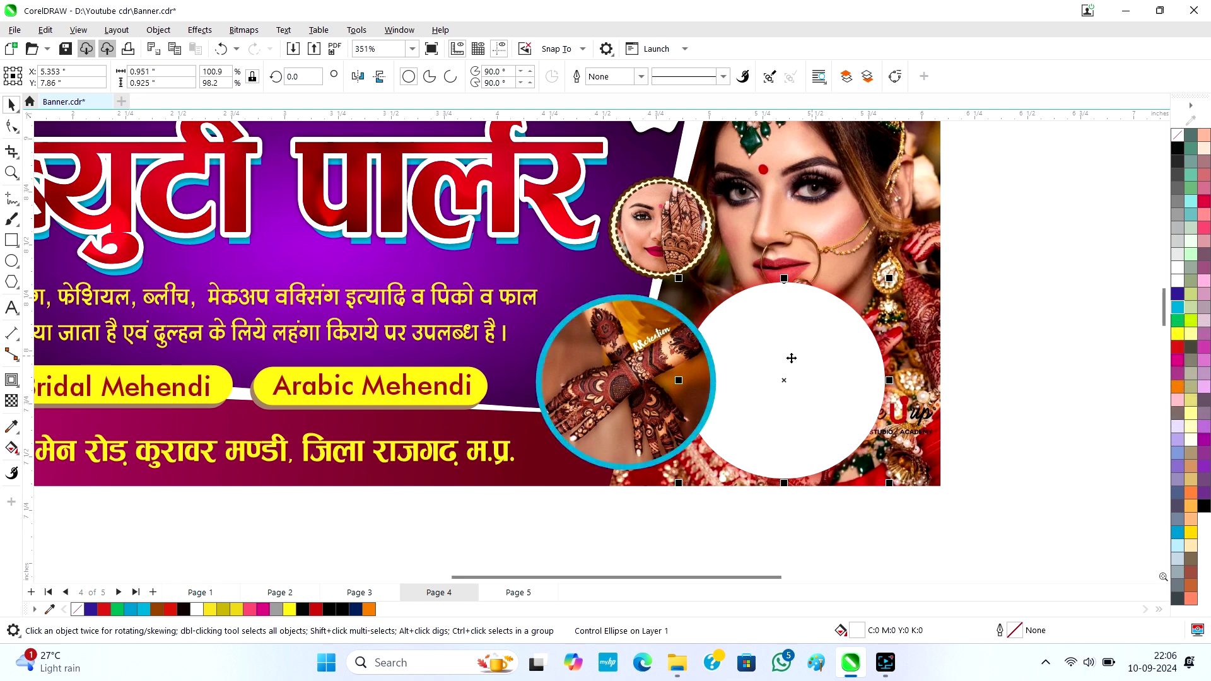
shift+click(637, 372)
key(c)
key(e)
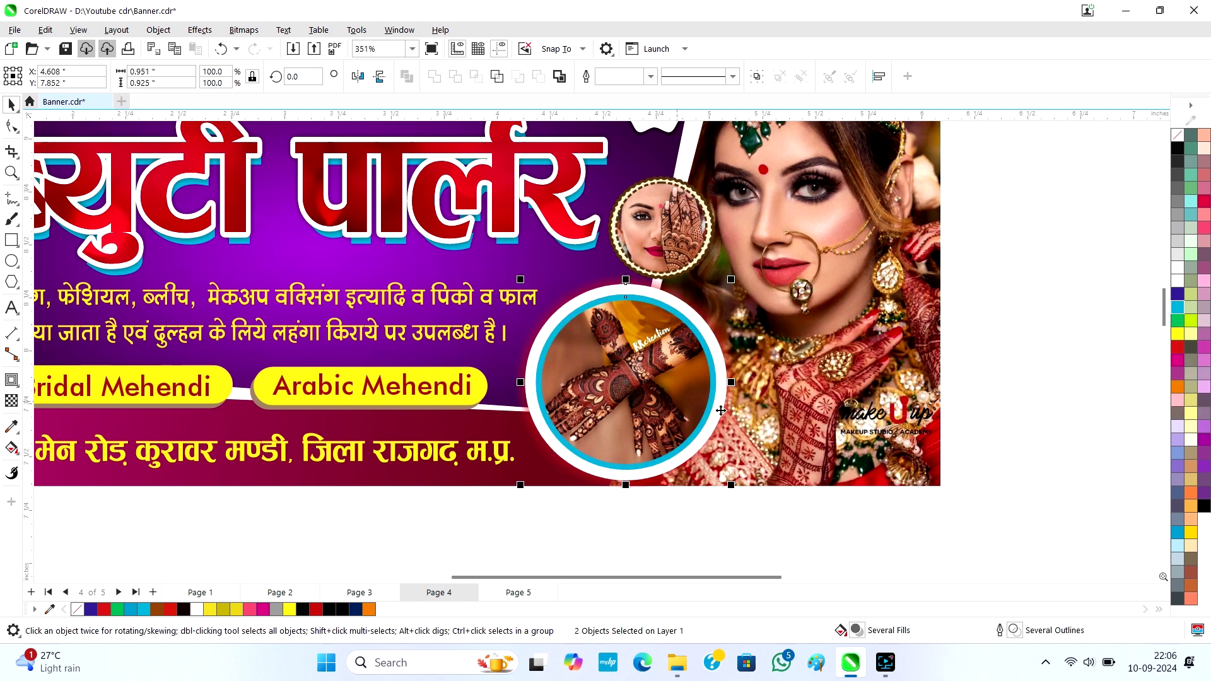
click(1043, 406)
scroll(703, 402, down, 1)
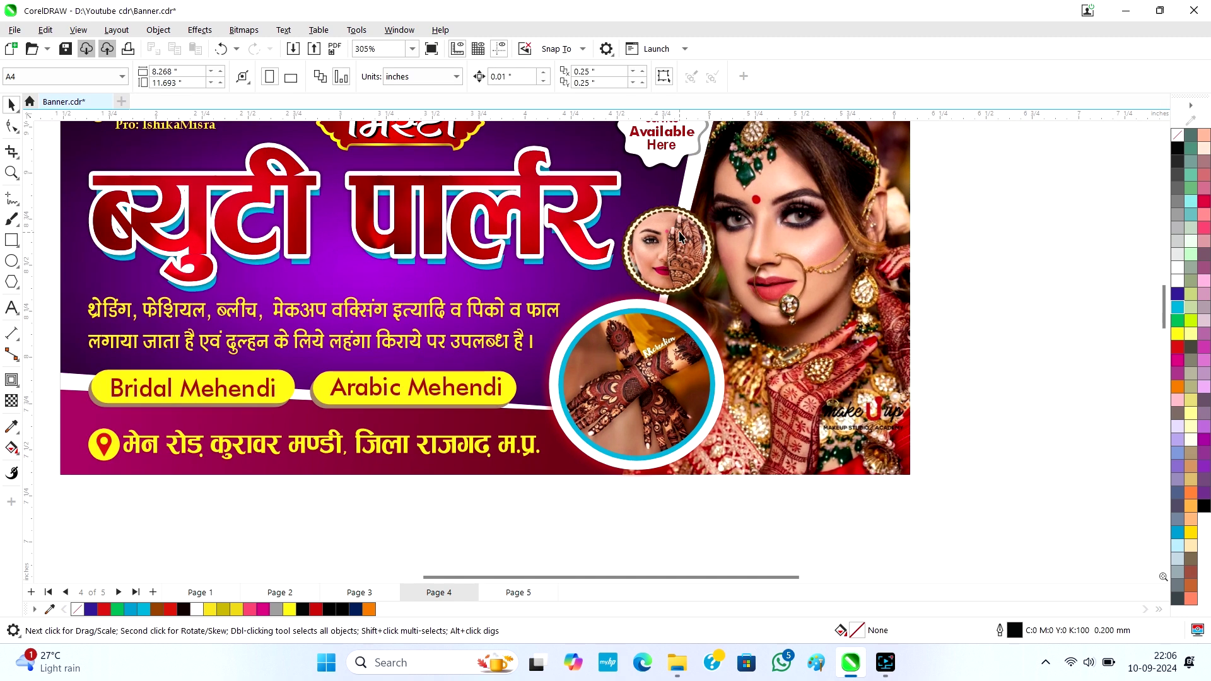
Open the PowerClip of the small round portrait to inspect its uncropped photo, and leave the frame.
scroll(662, 217, up, 4)
click(645, 222)
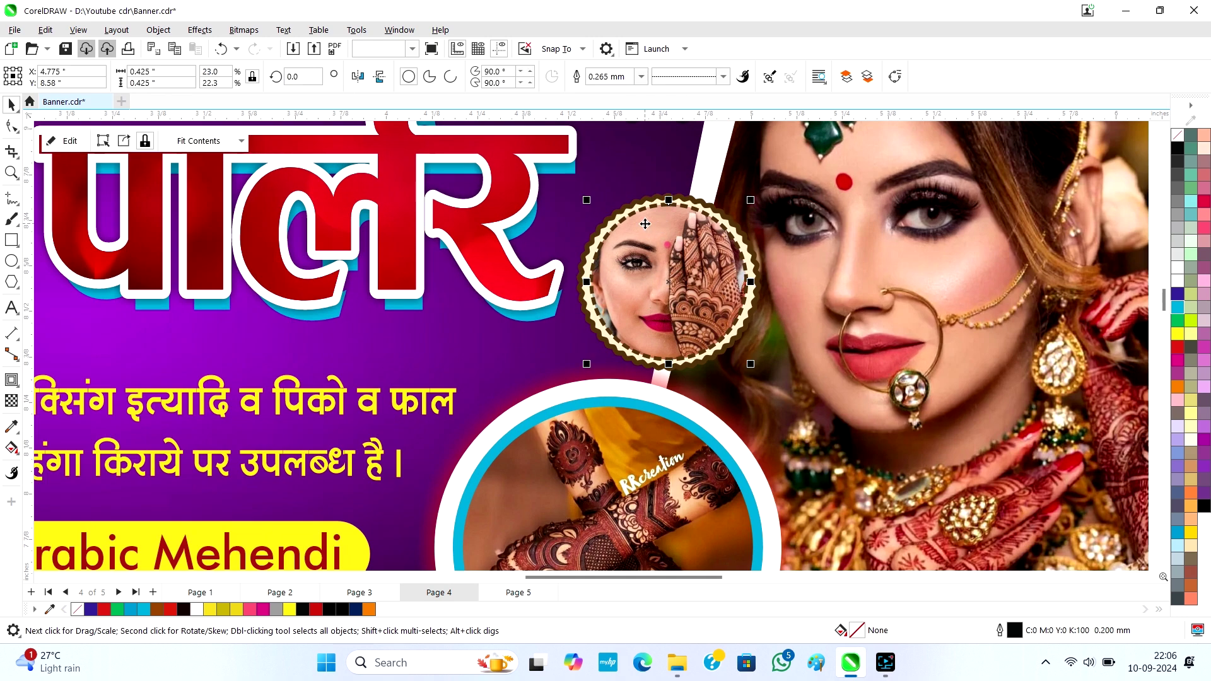
double_click(645, 235)
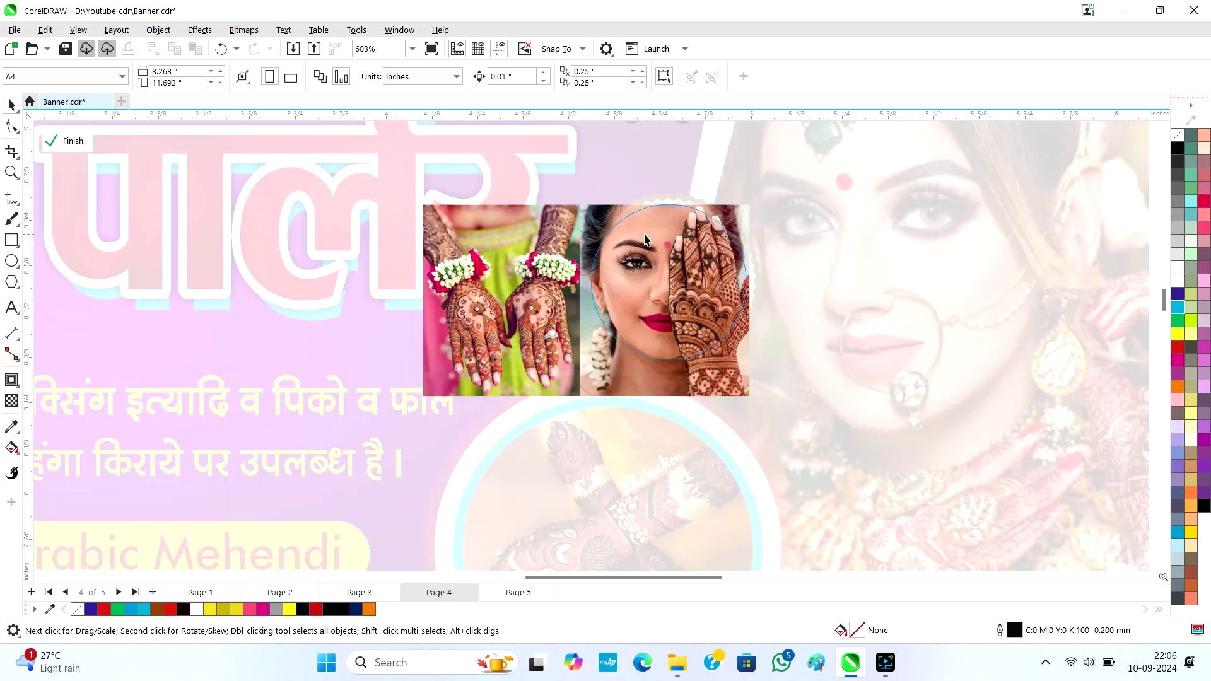
ctrl+click(830, 424)
scroll(685, 405, down, 3)
Try moving the small portrait circle off its cream backing and undo the move.
click(679, 378)
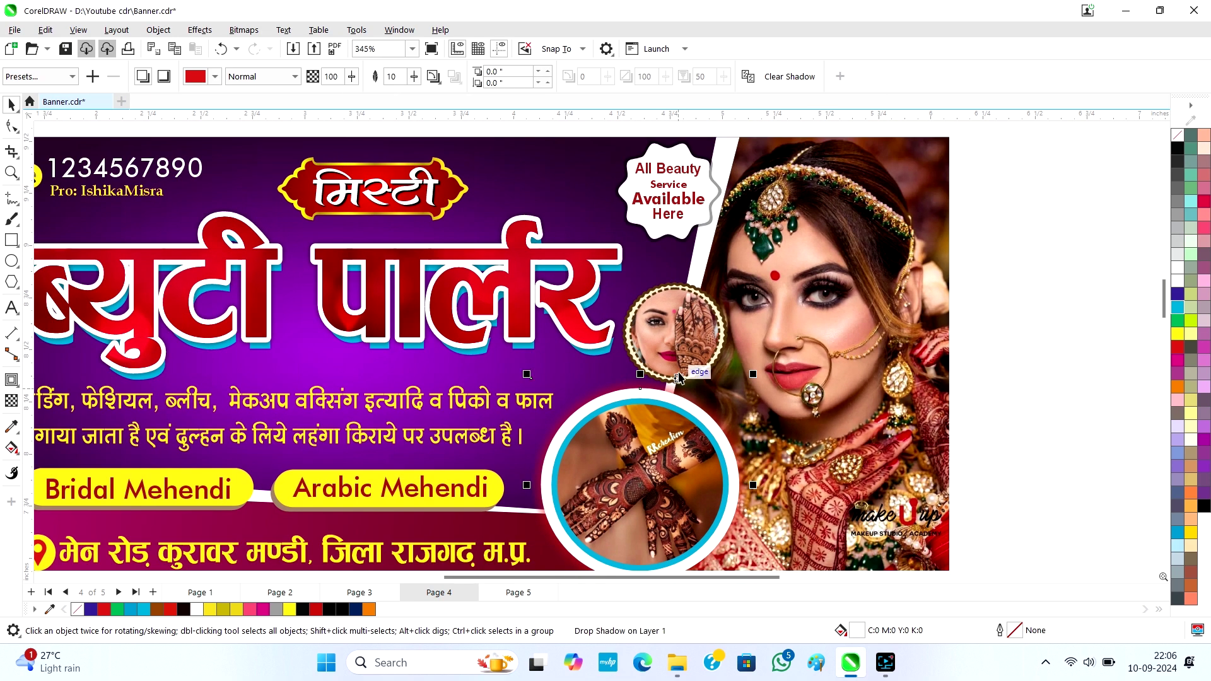
click(681, 351)
drag(675, 335, 779, 330)
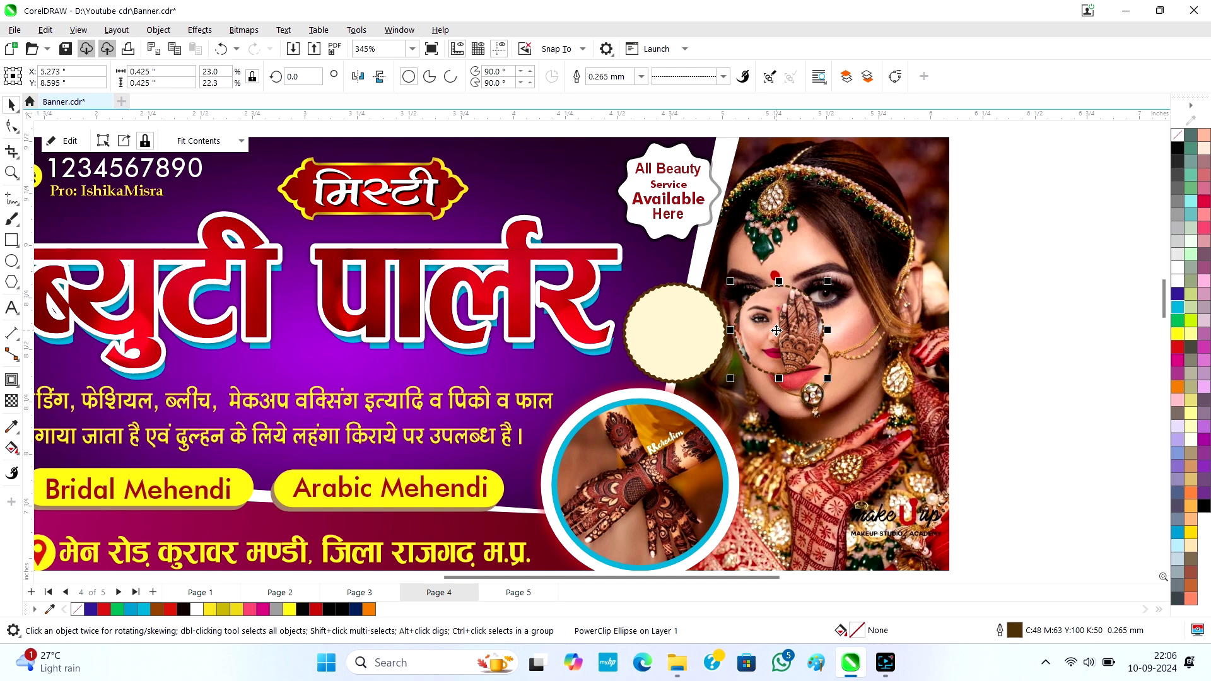
key(ctrl+z)
Open the banner background's PowerClip contents and show the nodes of the bride photo's slanted frame.
scroll(769, 329, down, 2)
click(805, 323)
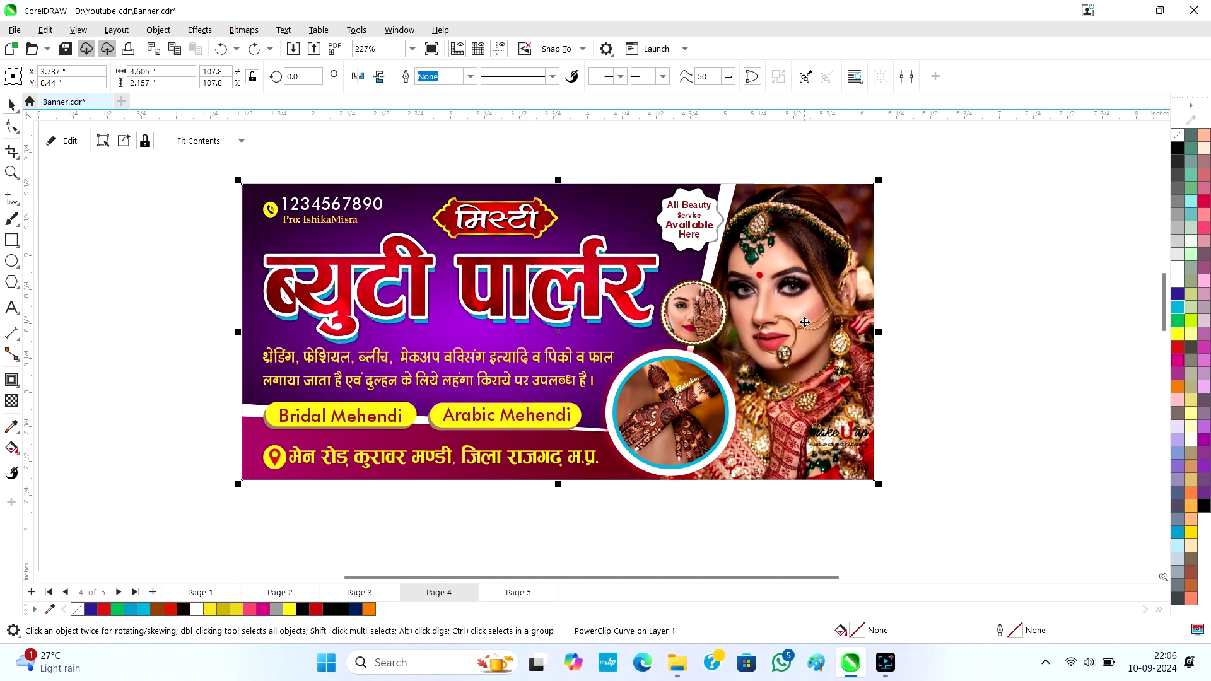
ctrl+click(805, 324)
click(804, 324)
key(F10)
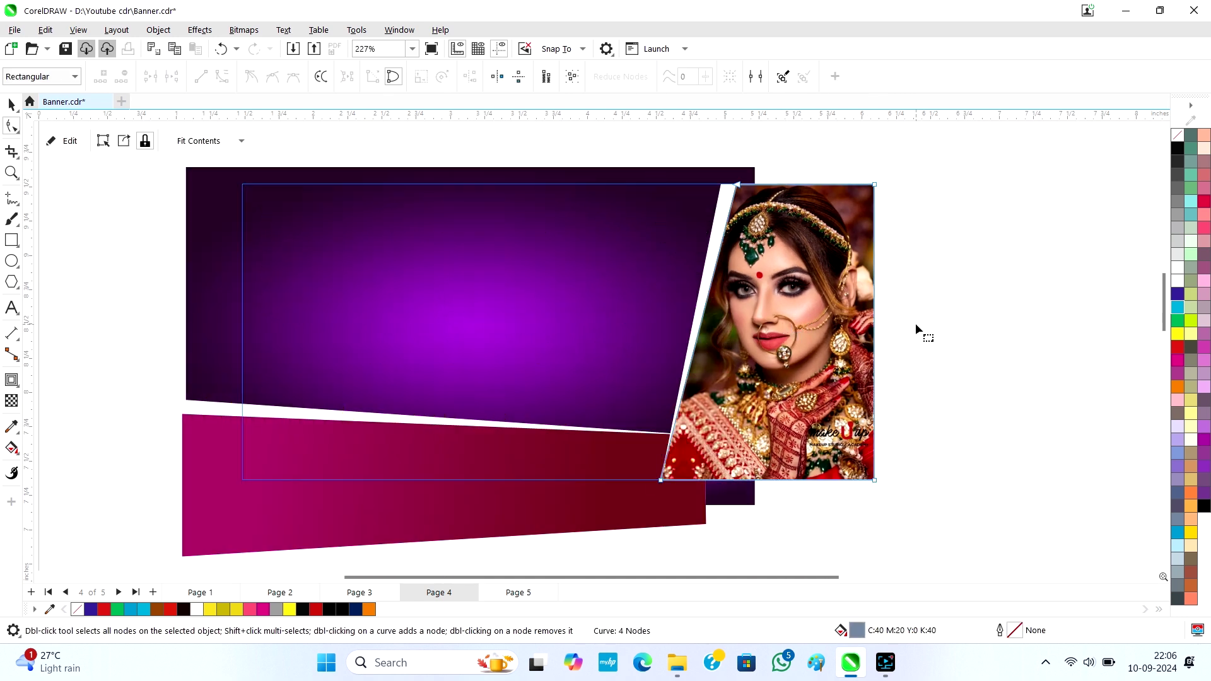
key(space)
Try pulling the bride photo frame and the white shape behind it apart, and undo the moves.
drag(760, 333, 1038, 333)
click(768, 325)
drag(768, 326, 709, 318)
key(ctrl+z)
key(ctrl+z)
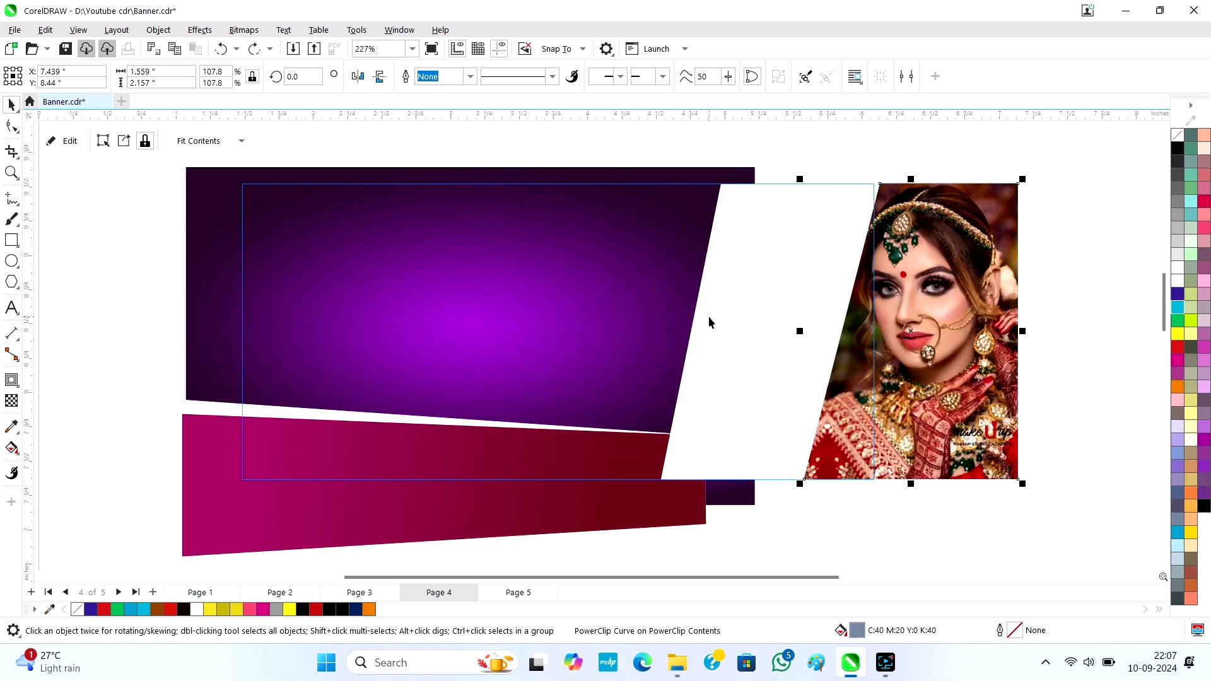
key(ctrl+z)
Fill the white slanted strip beside the bride photo with blue C100 M100 Y0 K0 and deselect it.
click(724, 159)
click(720, 195)
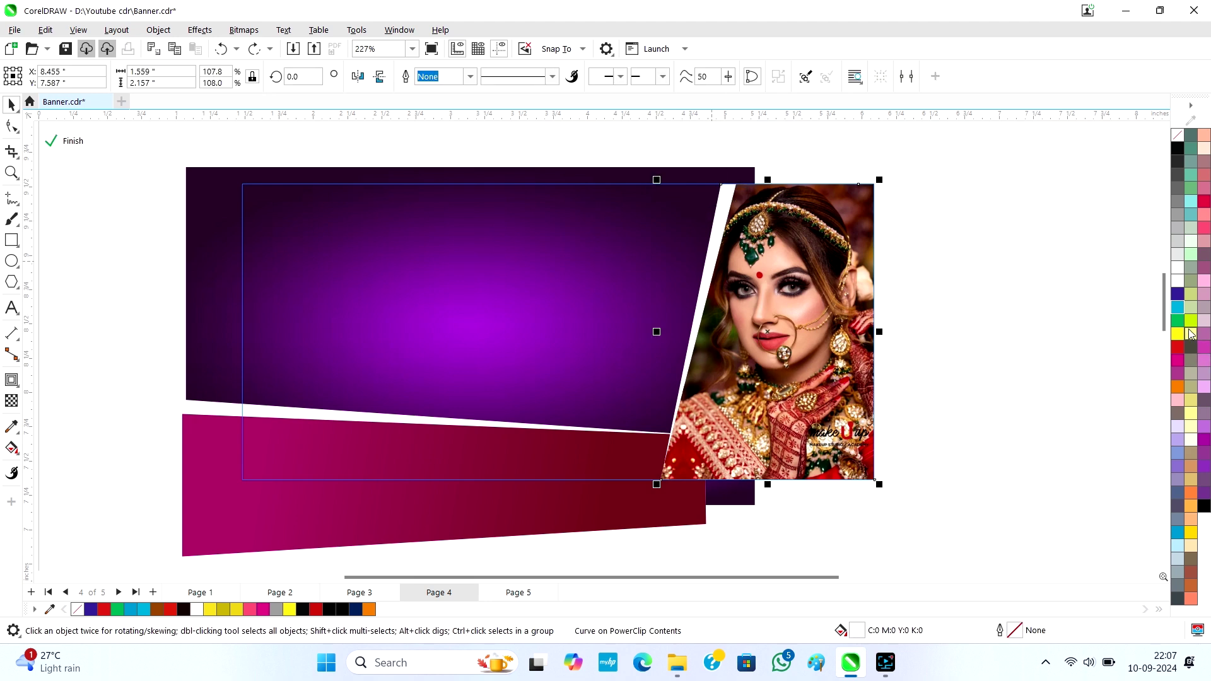
click(1180, 294)
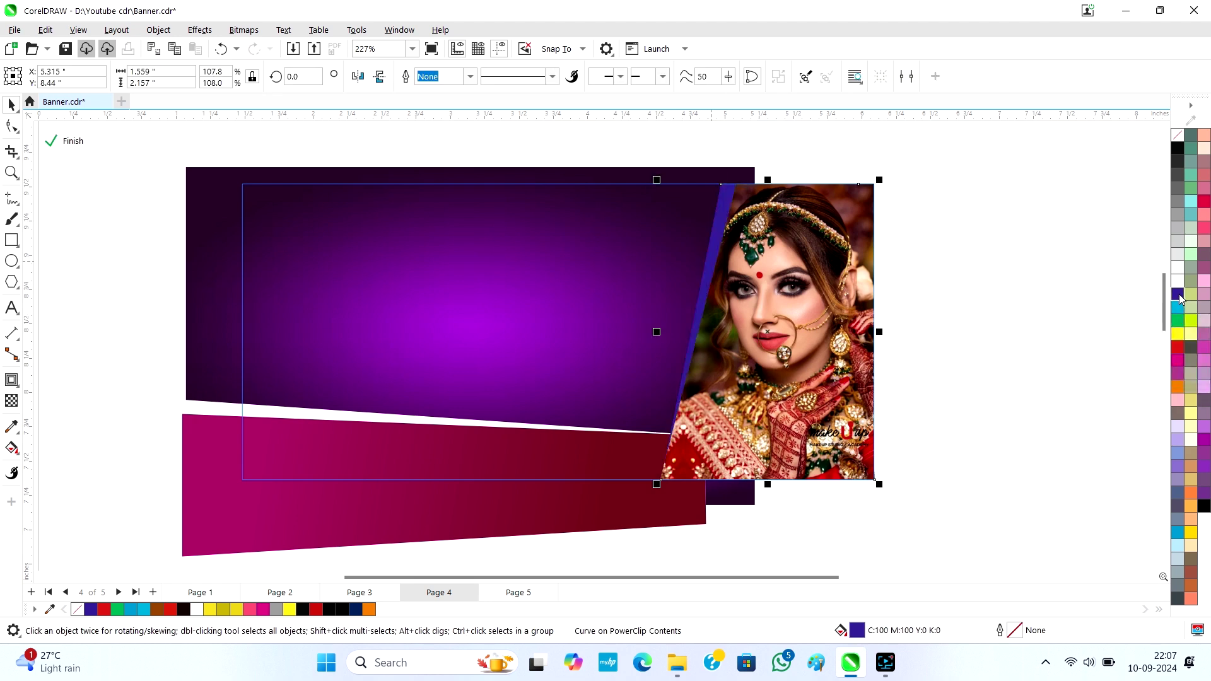
click(919, 279)
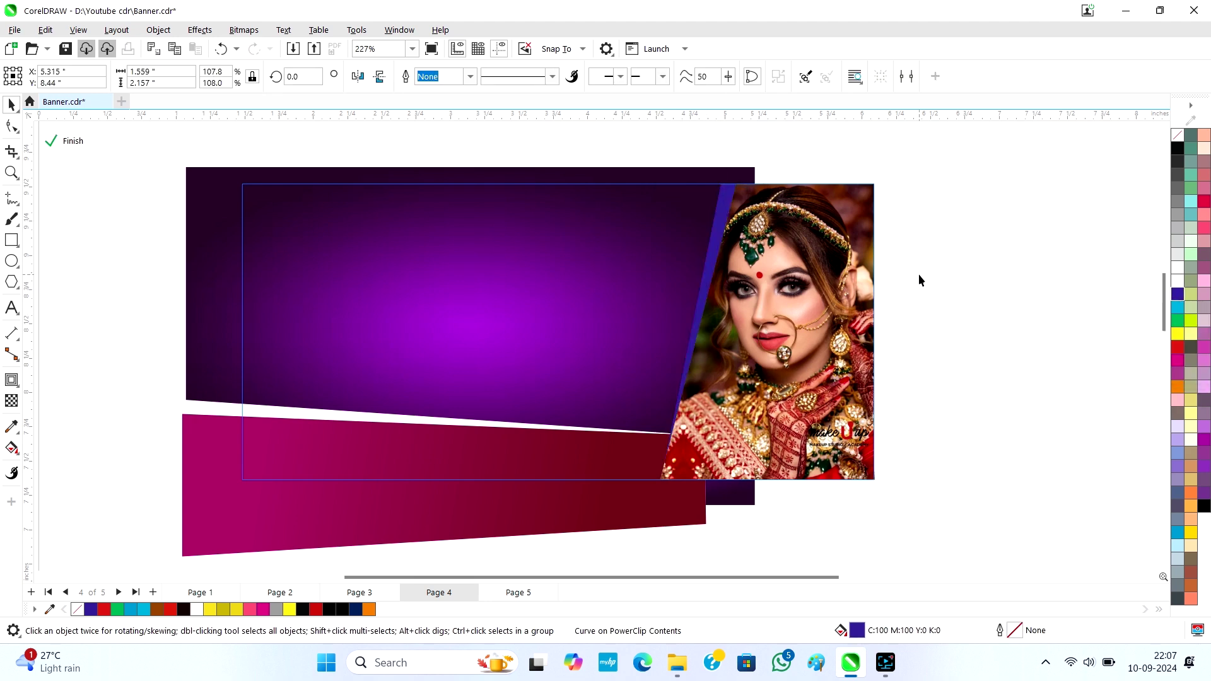
Try moving the lower white strip and the magenta panel away, and undo the moves.
click(206, 407)
drag(207, 407, 216, 272)
drag(198, 448, 260, 548)
key(ctrl+z)
key(ctrl+z)
key(ctrl+z)
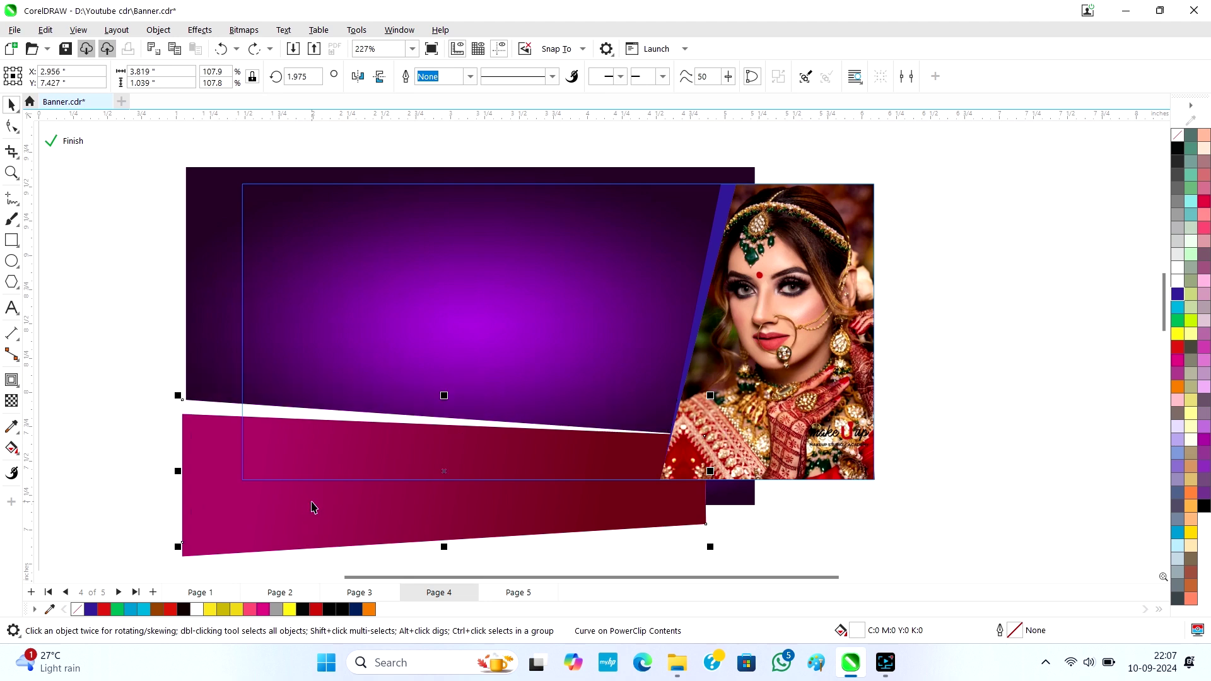
Fill the white strip above the magenta panel with blue C100 M100 Y0 K0, select the purple background bitmap and deselect it.
click(1178, 293)
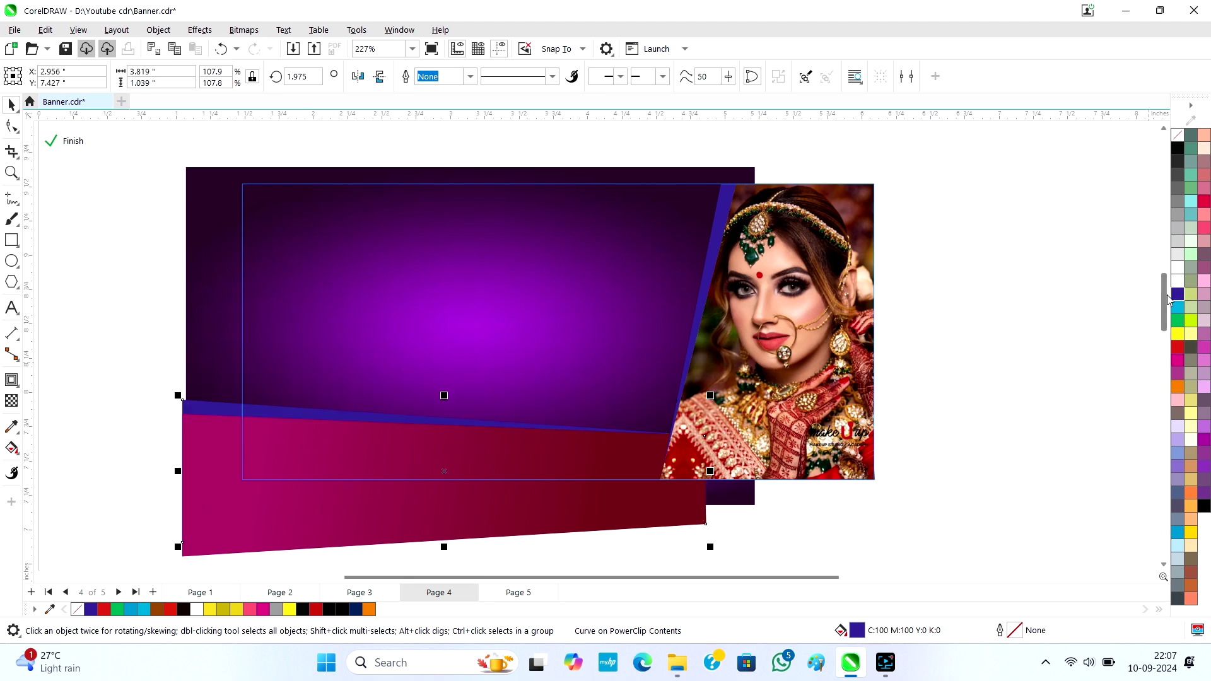
click(538, 273)
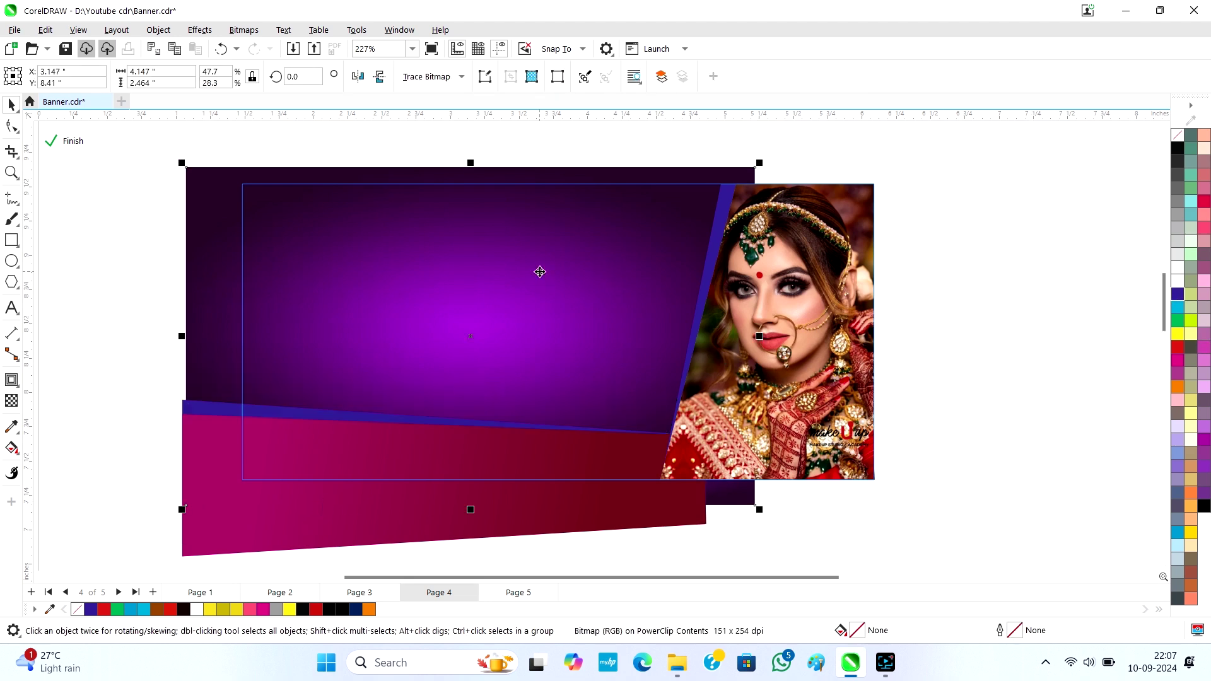
click(224, 251)
click(224, 251)
click(139, 258)
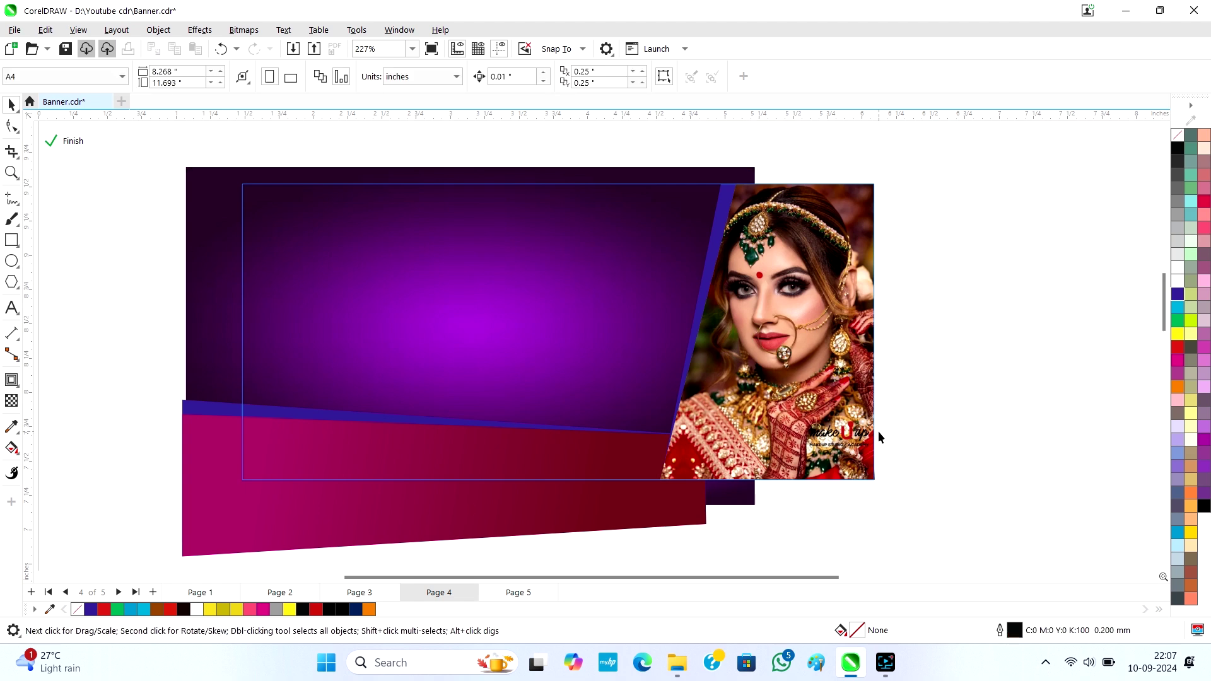
Open the bride photo's PowerClip contents and move the mirrored duplicate away from the original photo.
click(803, 431)
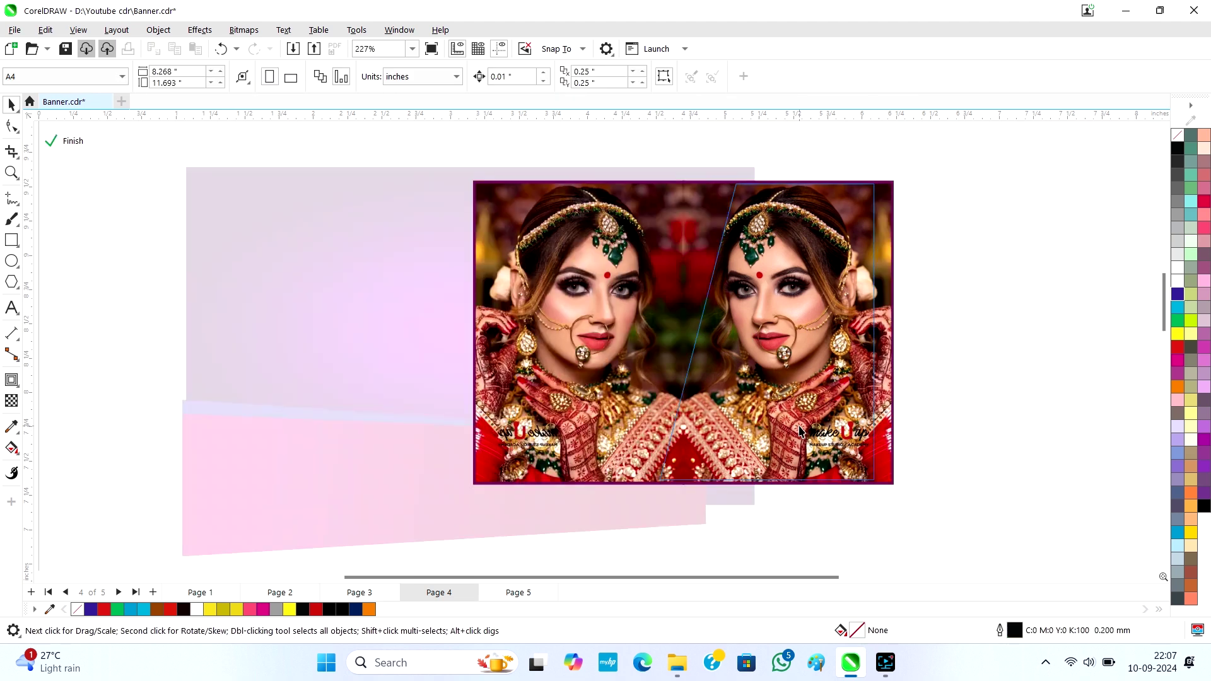
click(485, 343)
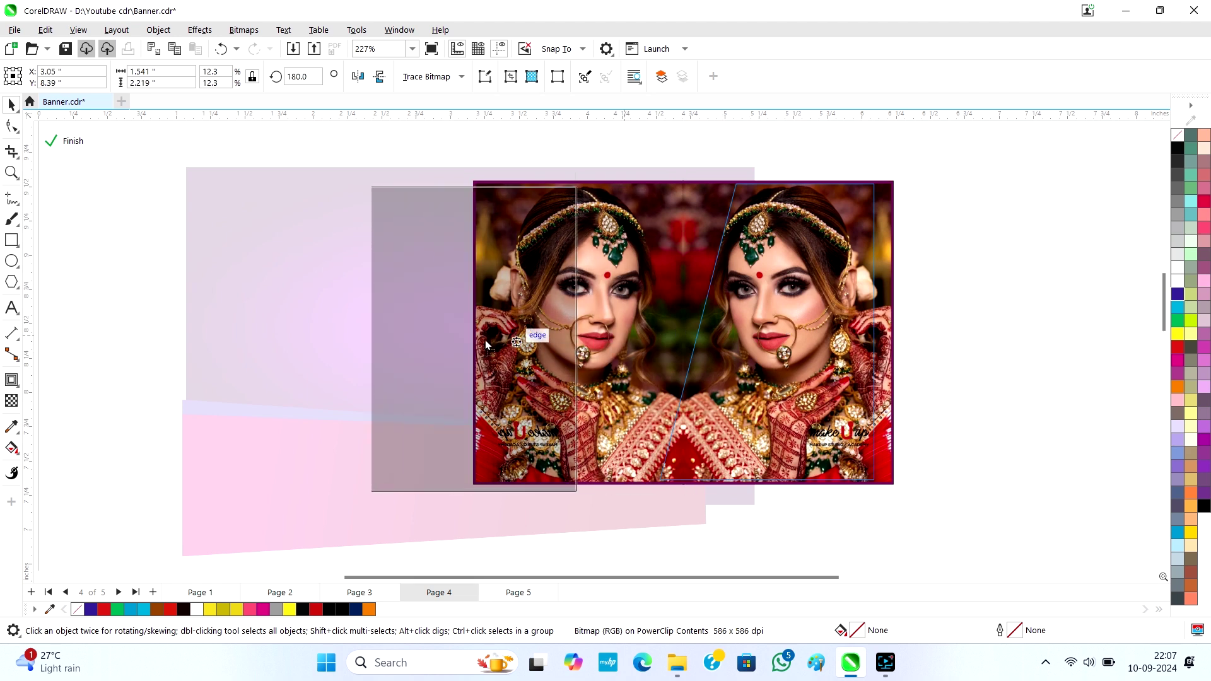
drag(486, 340, 456, 339)
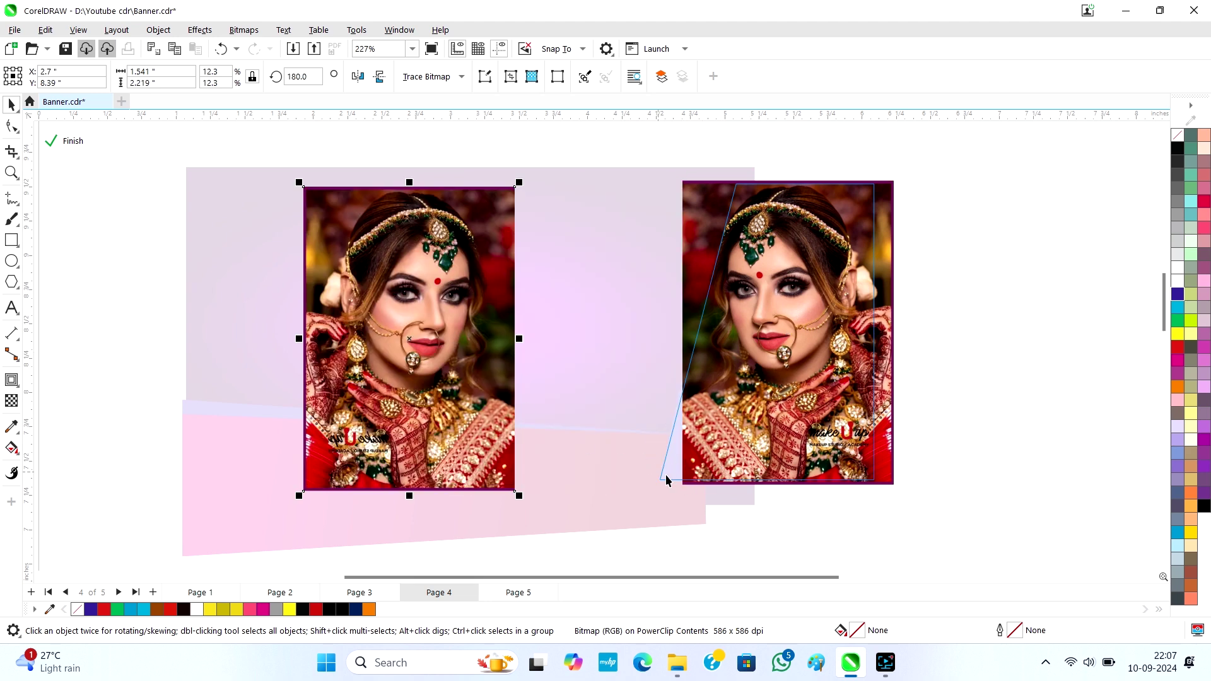
Create a mirrored copy of the bride photo on its inner side and nudge it one step towards the original.
click(764, 421)
drag(901, 334, 655, 366)
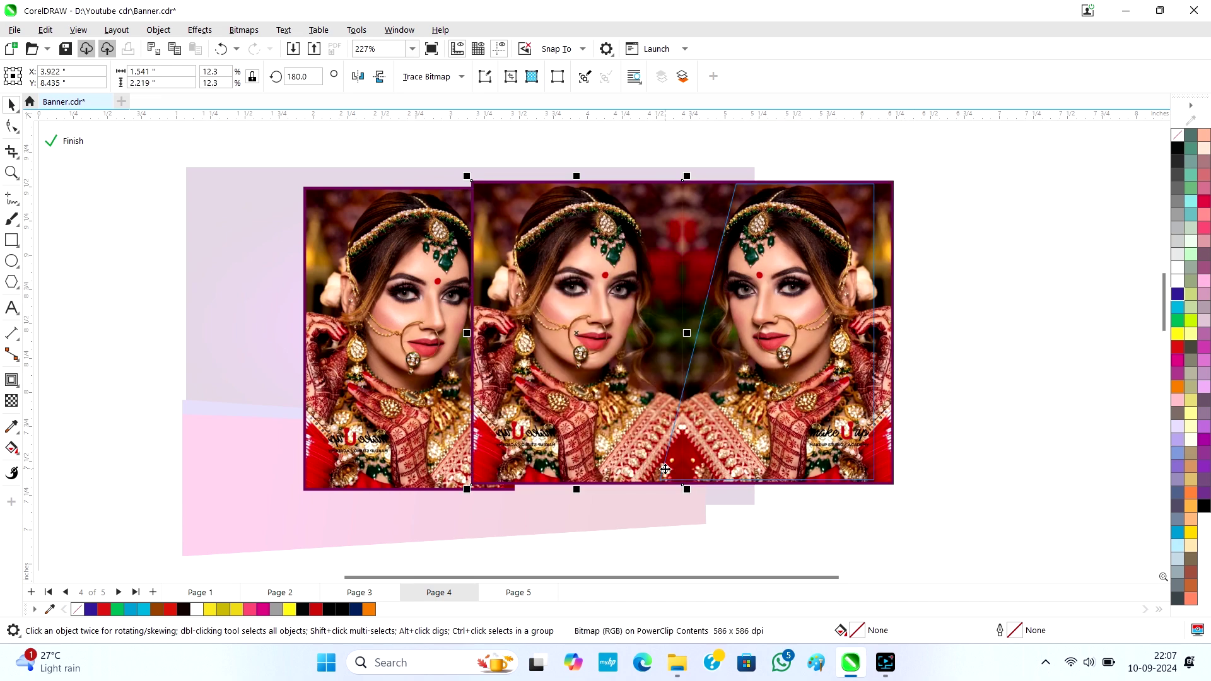
scroll(665, 470, up, 5)
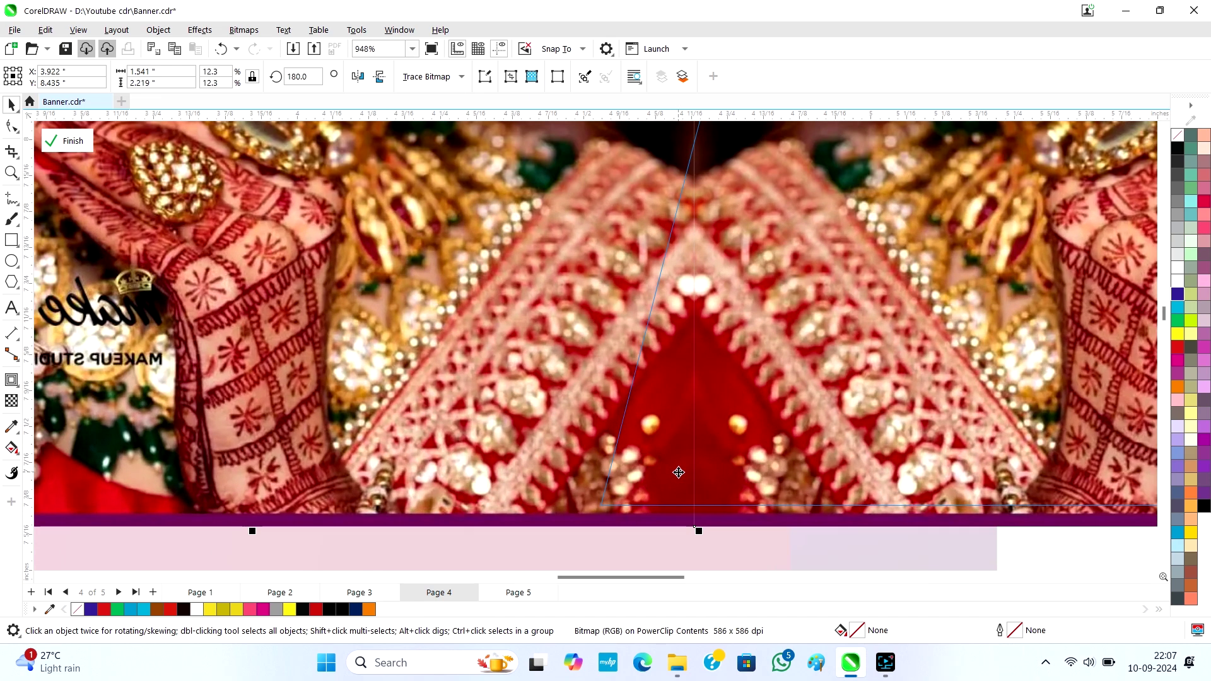
click(680, 473)
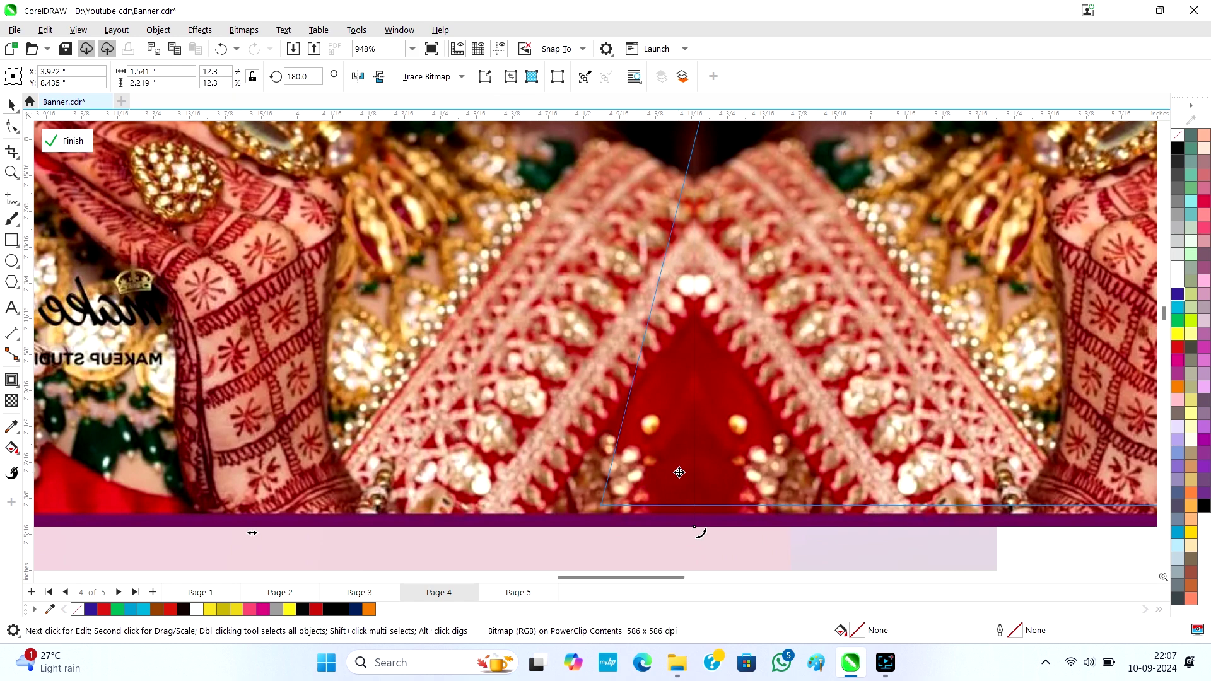
key(Right)
Delete the old displaced duplicate of the bride photo and finish editing that frame's contents.
scroll(680, 472, down, 8)
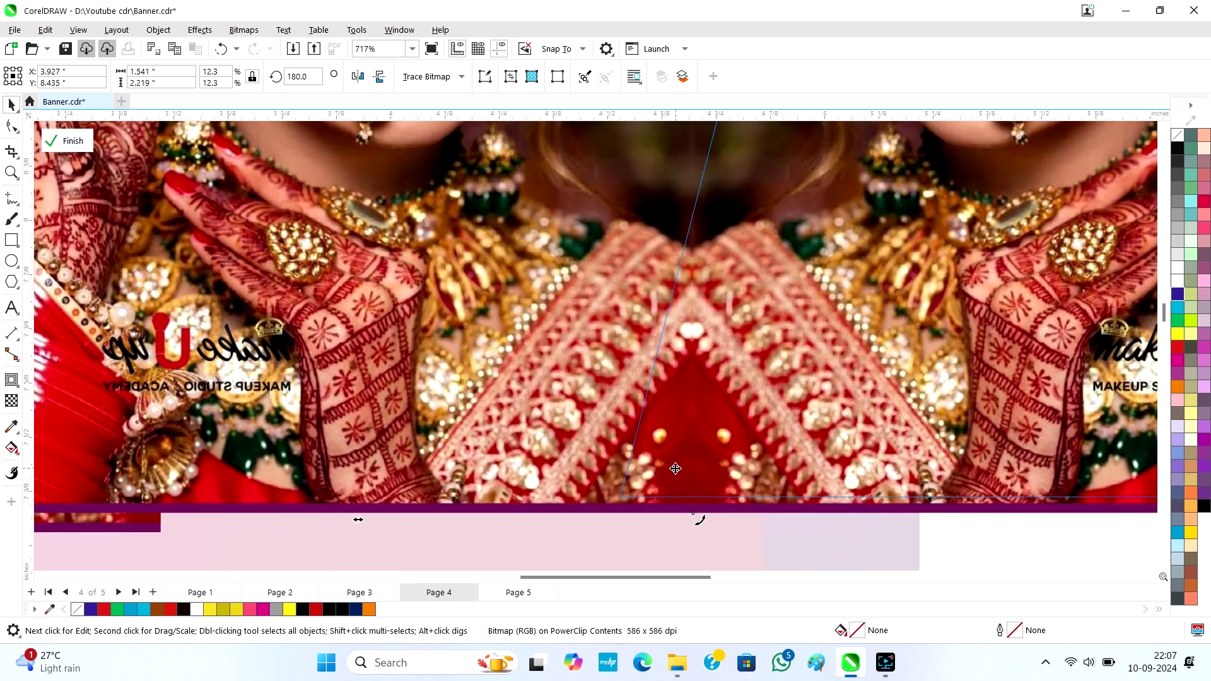
key(Delete)
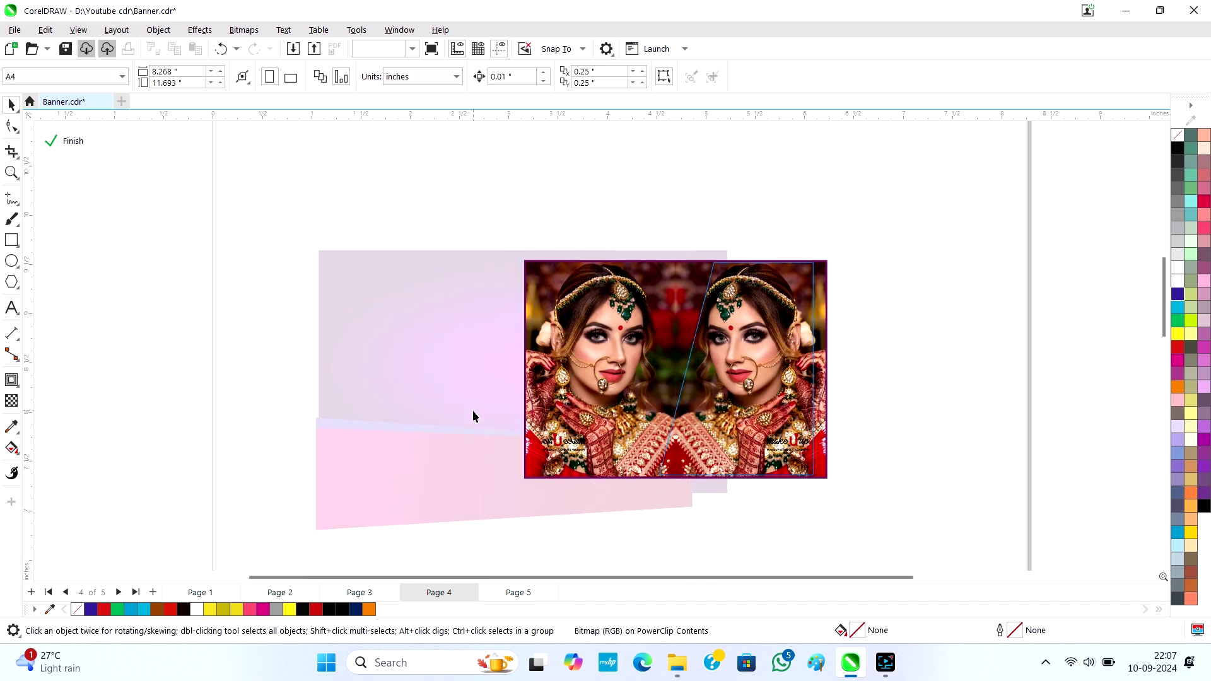
ctrl+click(910, 399)
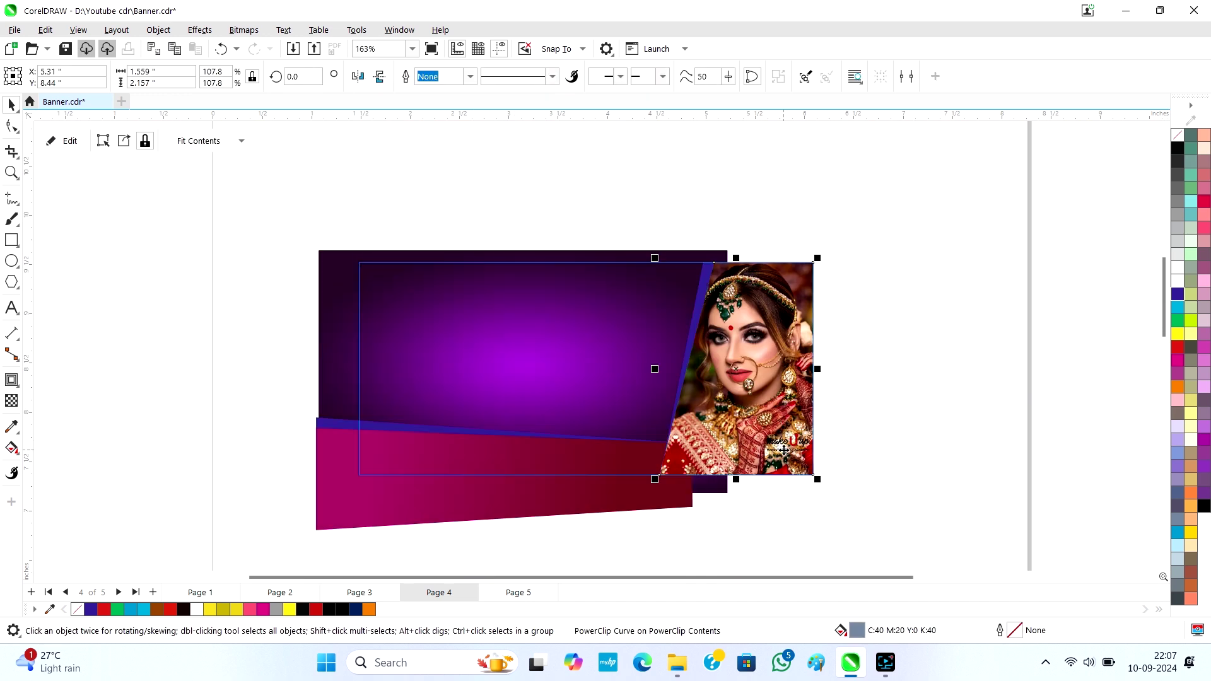
Finish editing the beauty parlour banner background's PowerClip contents and deselect the frame.
click(888, 455)
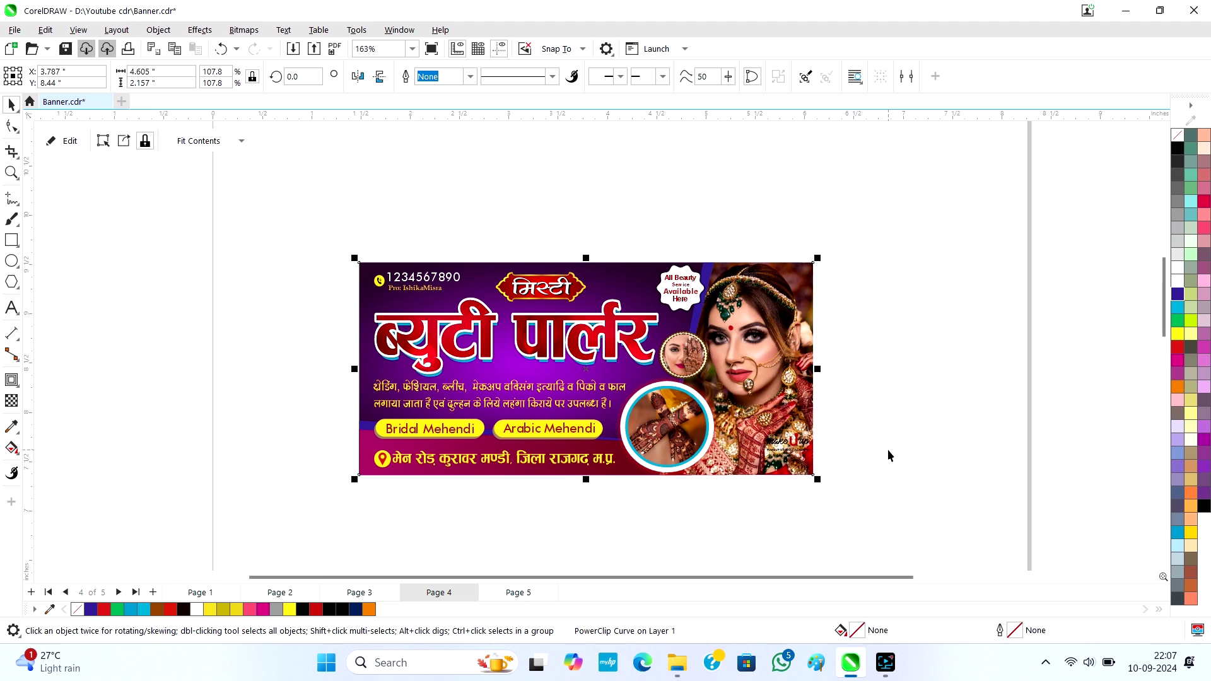
click(888, 455)
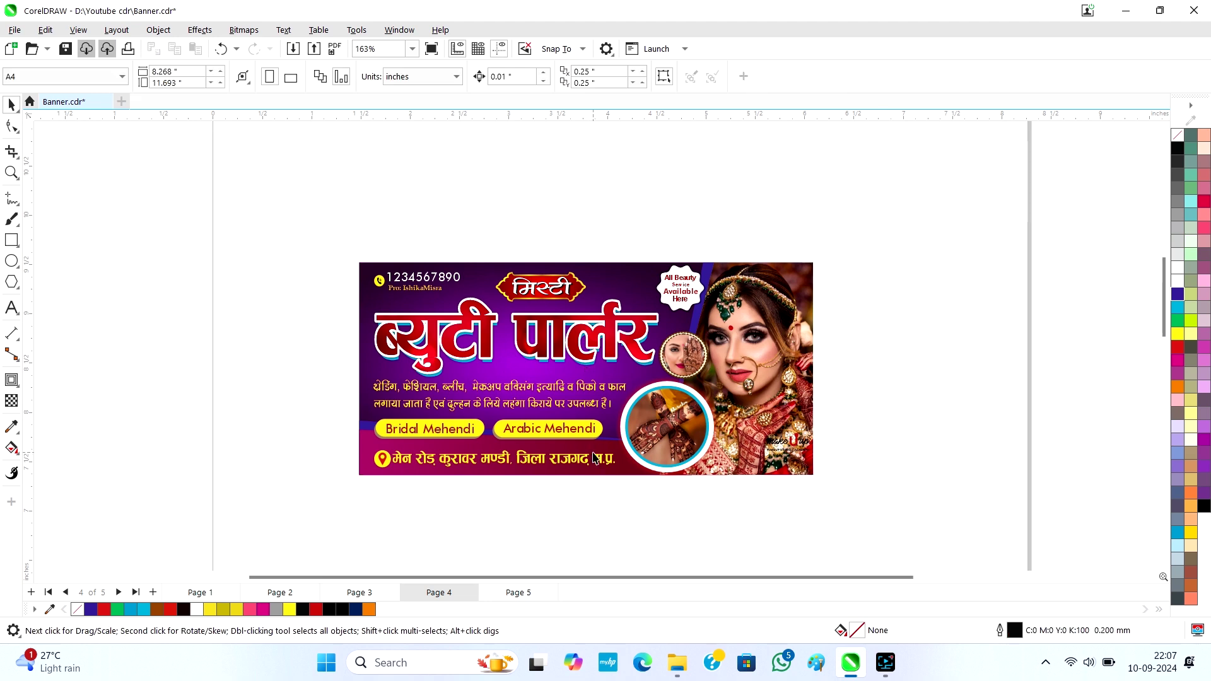
Try moving the large red headline away from its cyan backing text in several directions, undoing each move.
scroll(586, 442, up, 4)
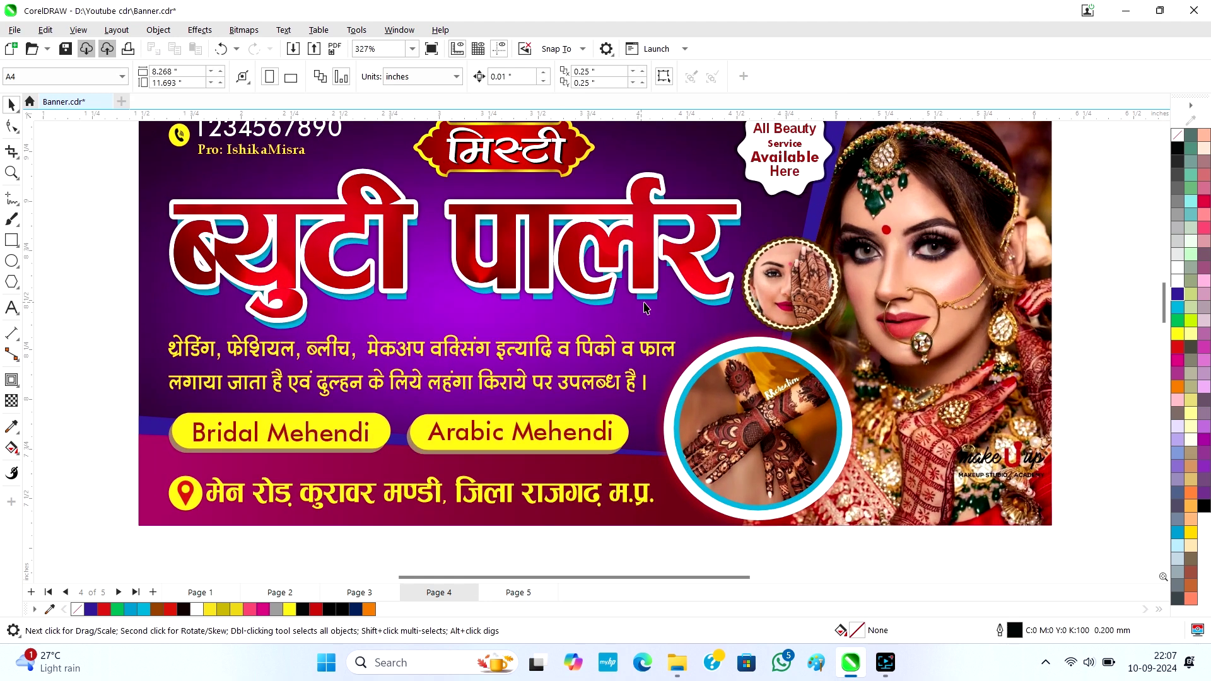
click(640, 308)
drag(640, 308, 638, 334)
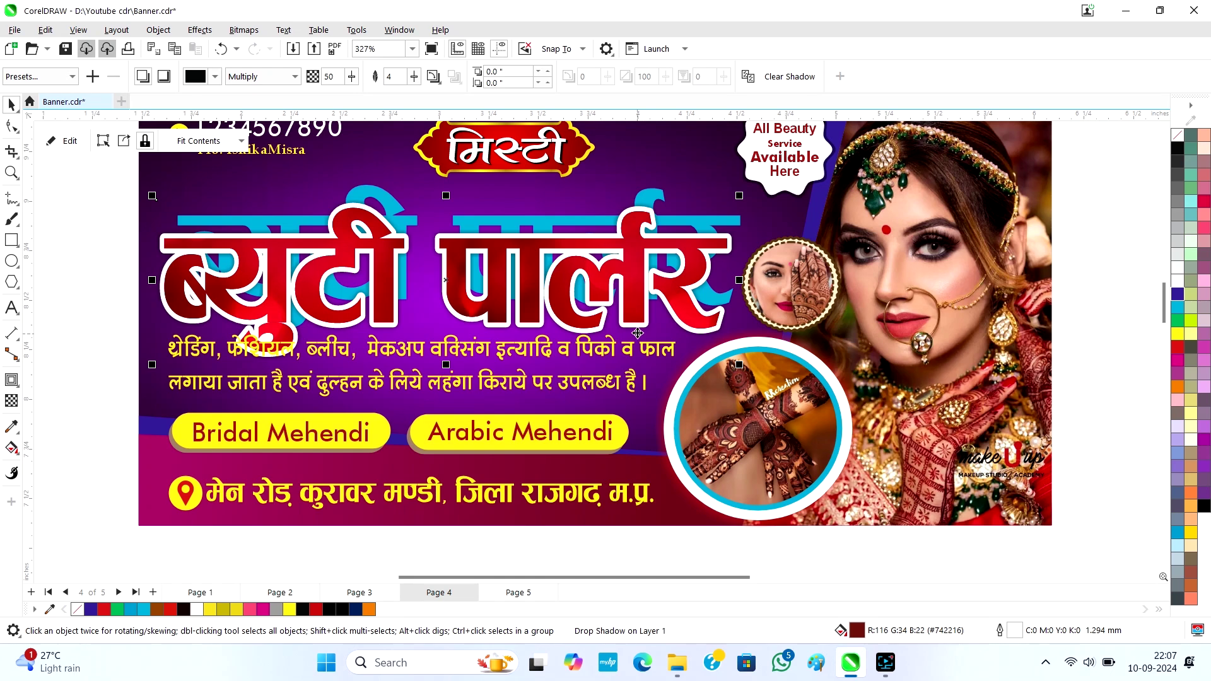
key(ctrl+z)
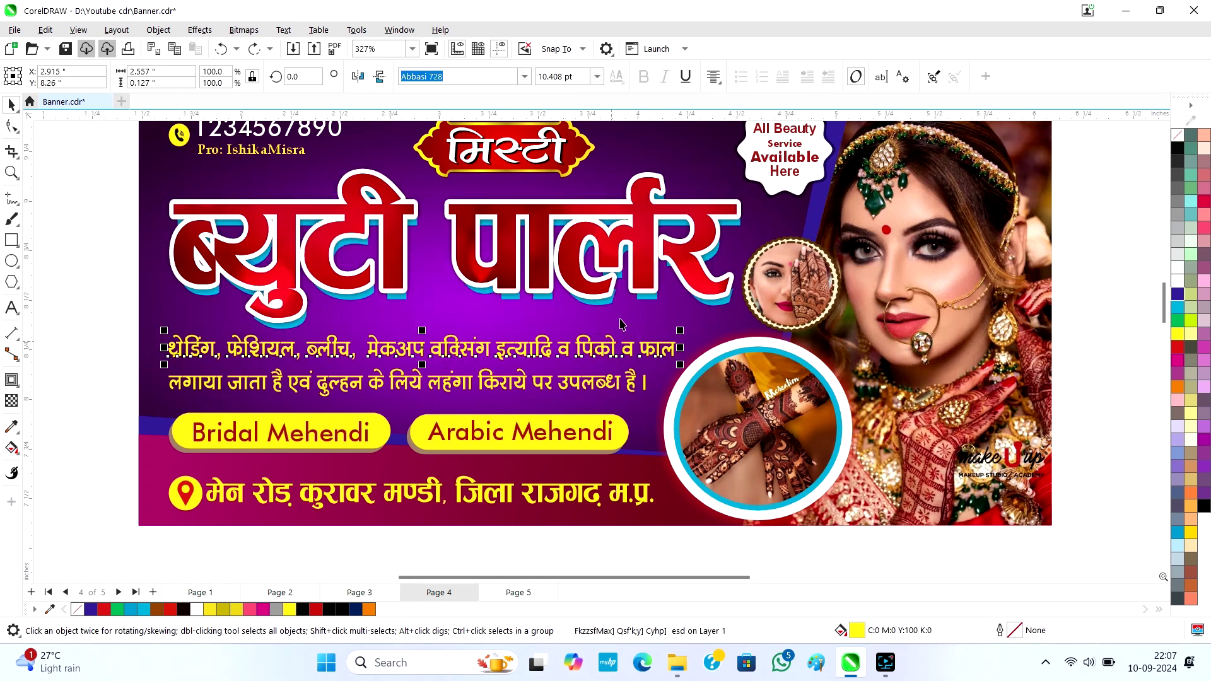
drag(602, 307, 910, 305)
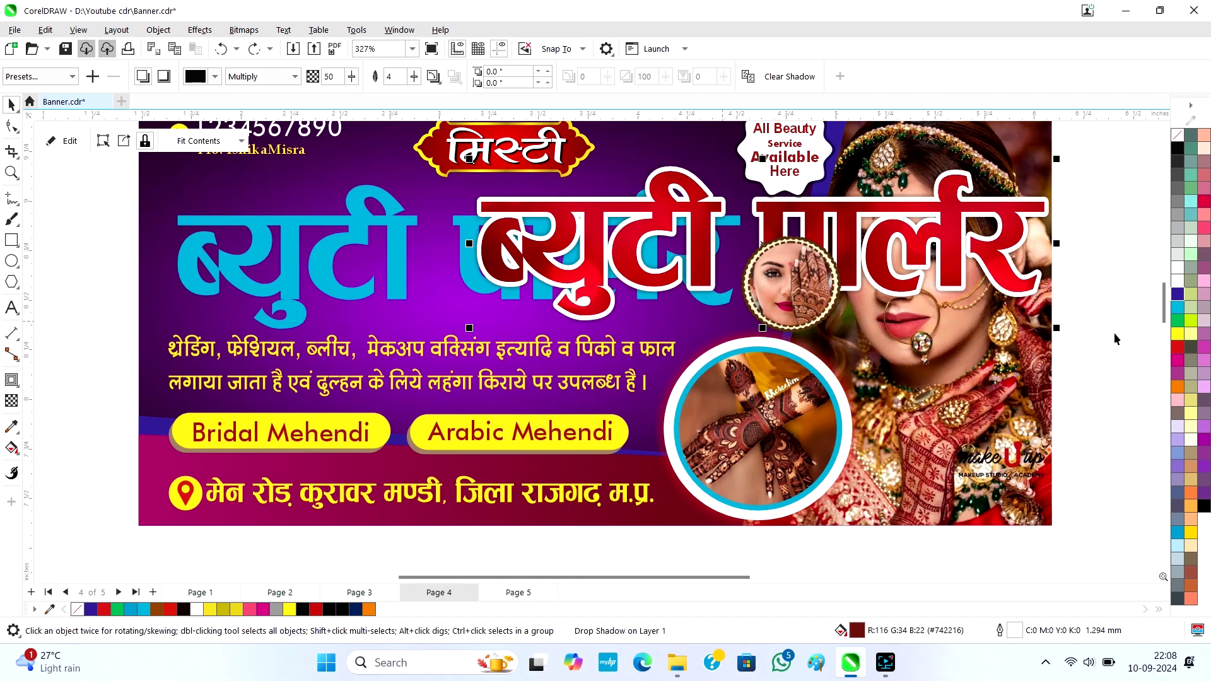
key(ctrl+z)
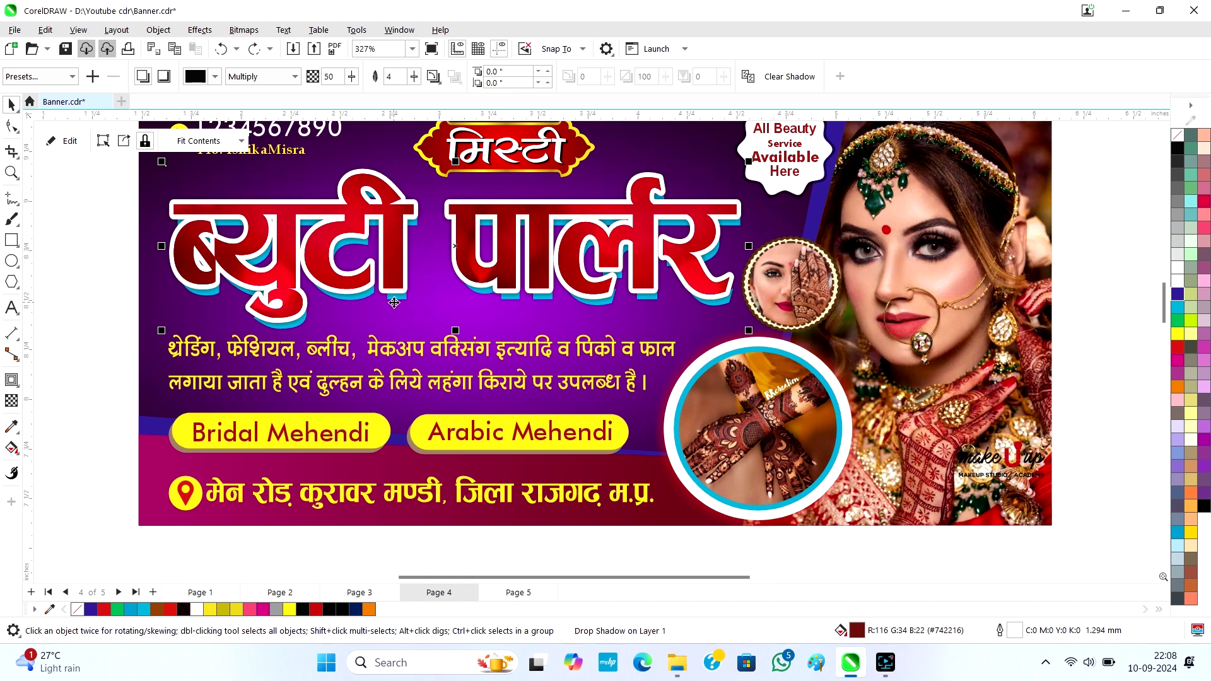
drag(397, 274, 399, 260)
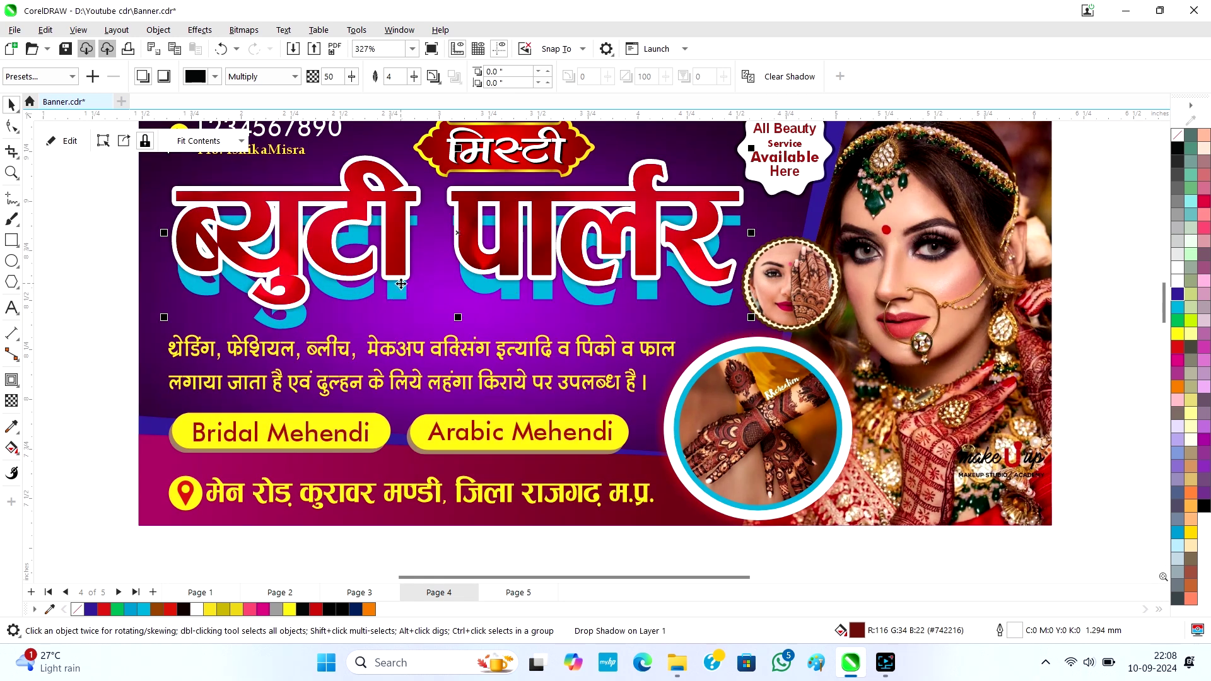
key(ctrl+z)
Fill the cyan backing text behind the headline with yellow C0 M0 Y100 K0 and deselect it.
click(398, 297)
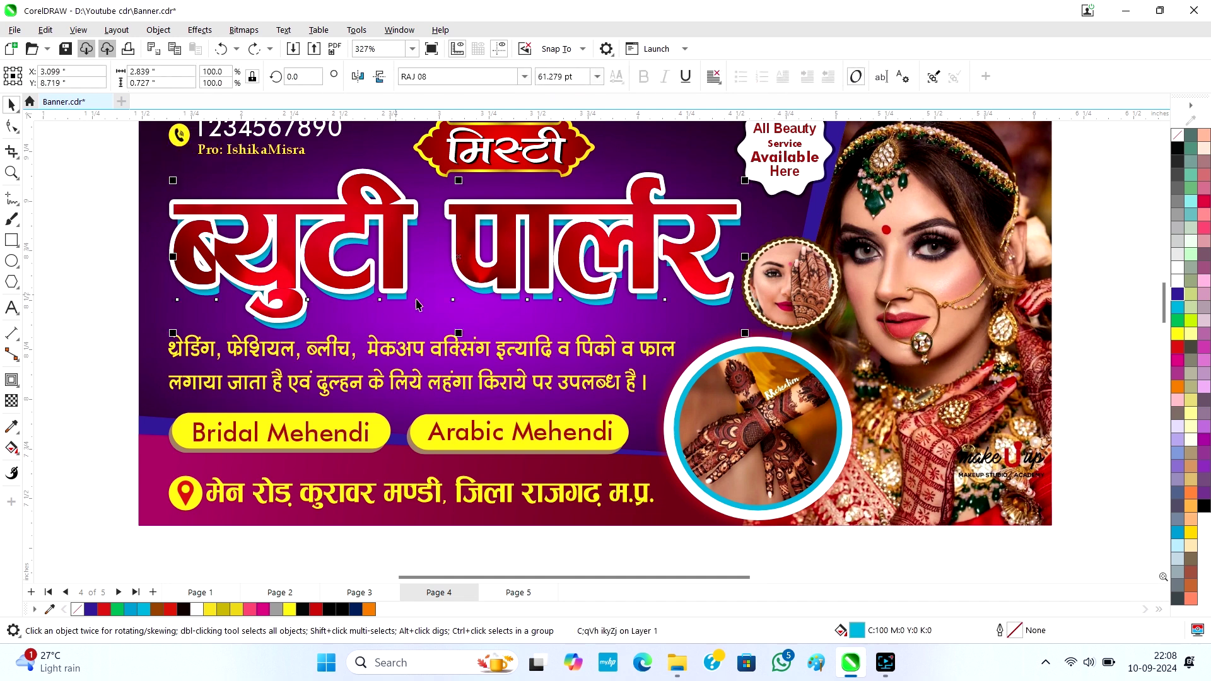
click(1178, 333)
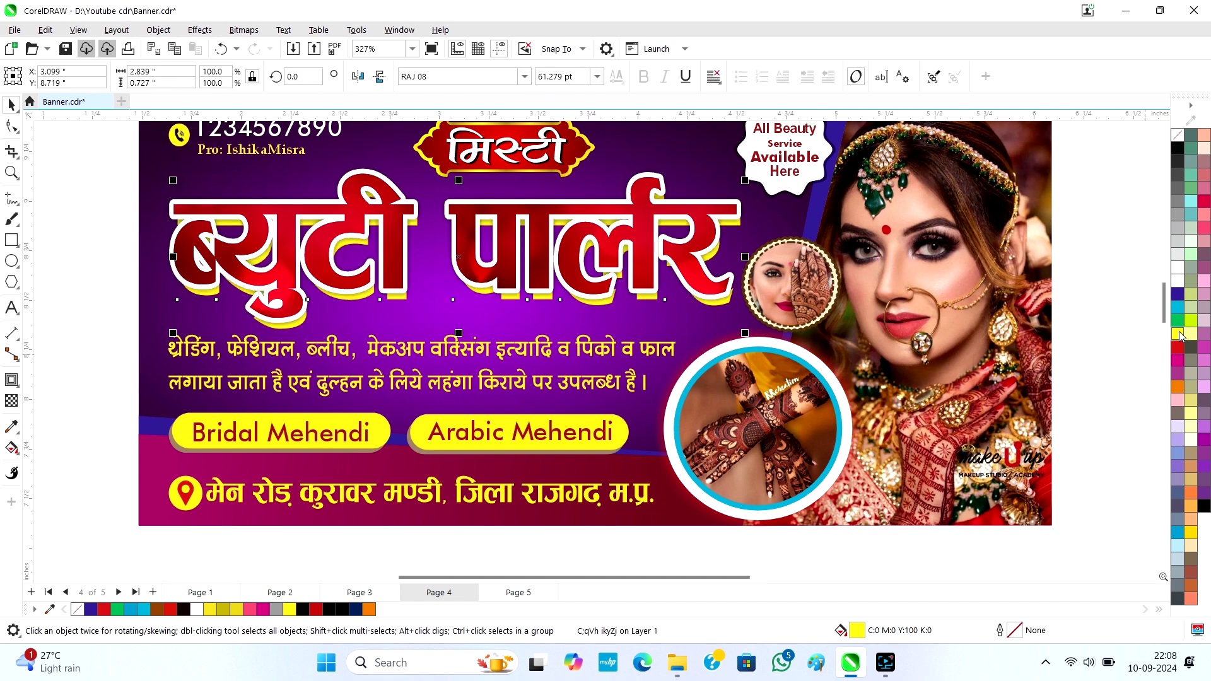
scroll(750, 370, down, 3)
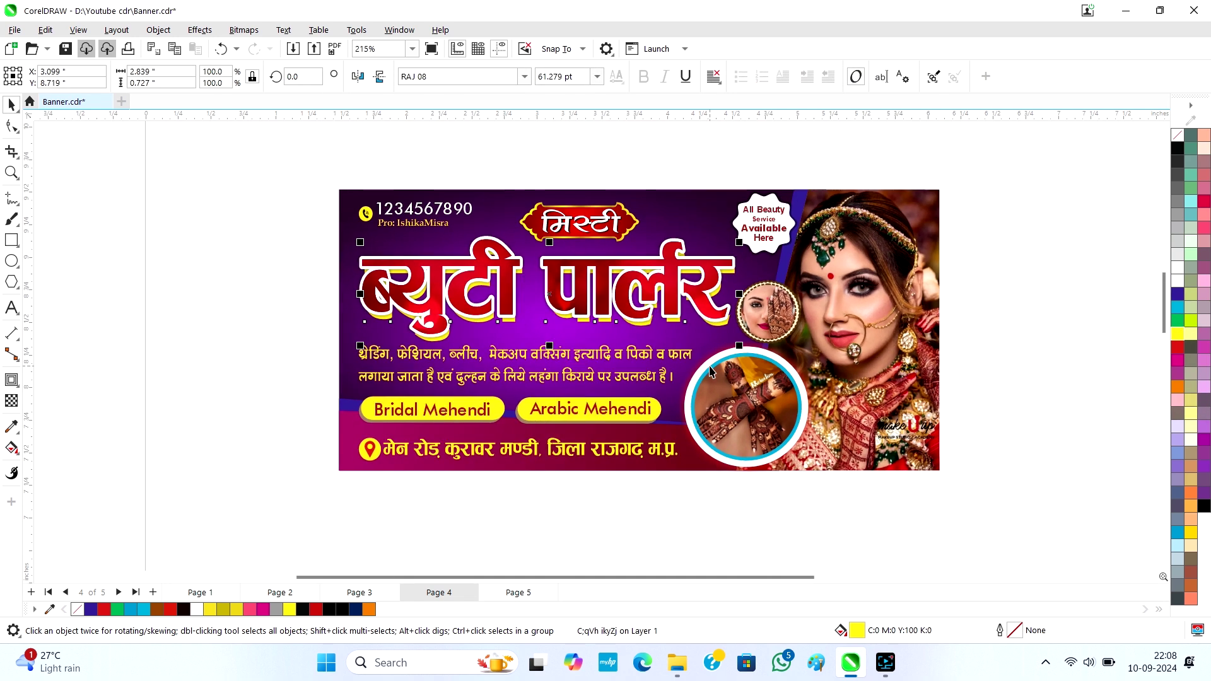
click(1068, 347)
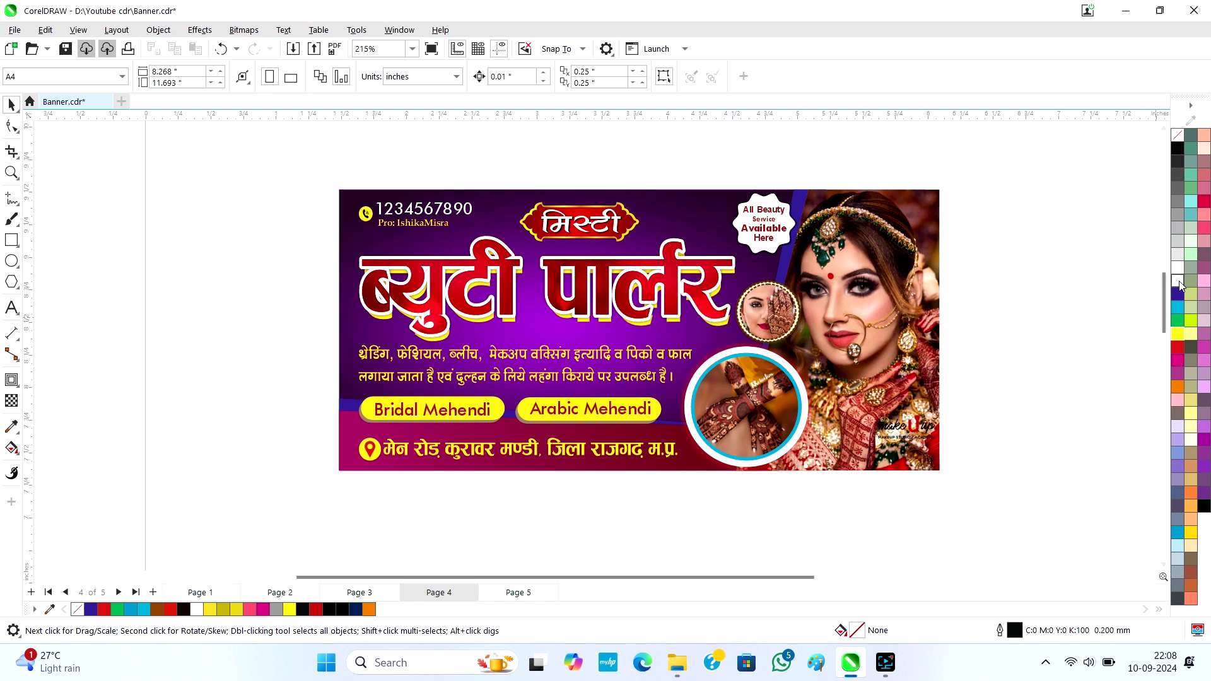
Fill the headline's yellow backing text with red C0 M100 Y100 K0, and darken it to shade C9 M100 Y100 K43.
click(1180, 282)
click(695, 415)
ctrl+click(564, 309)
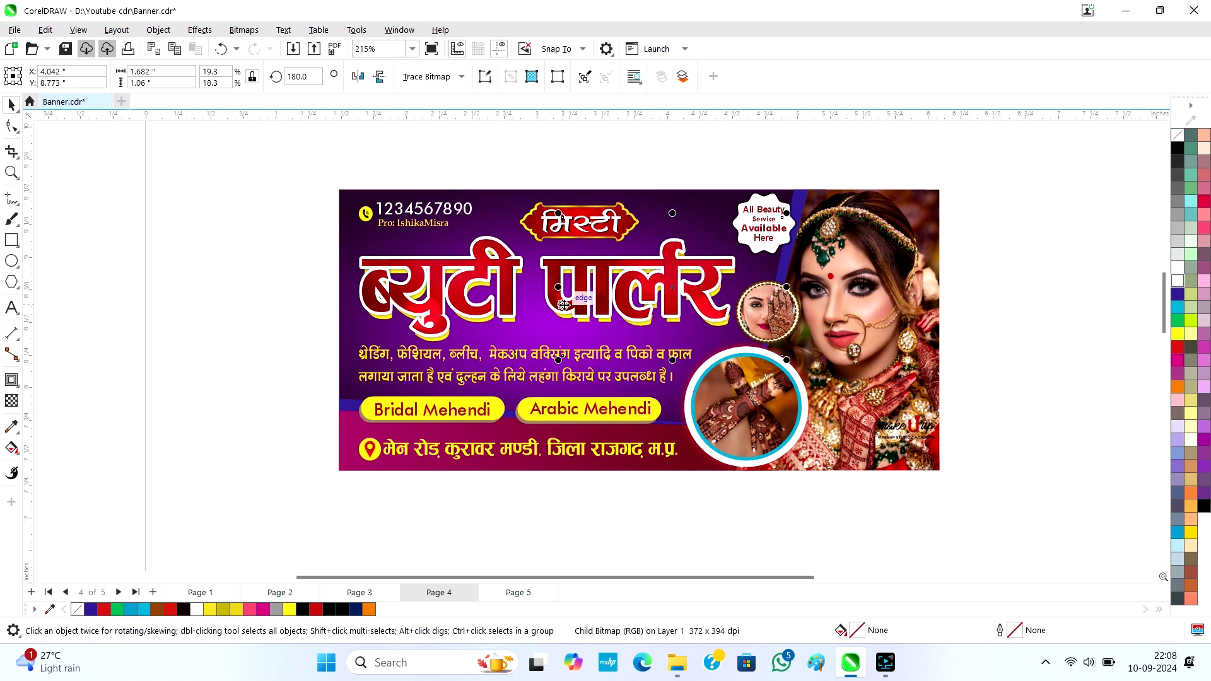
click(558, 320)
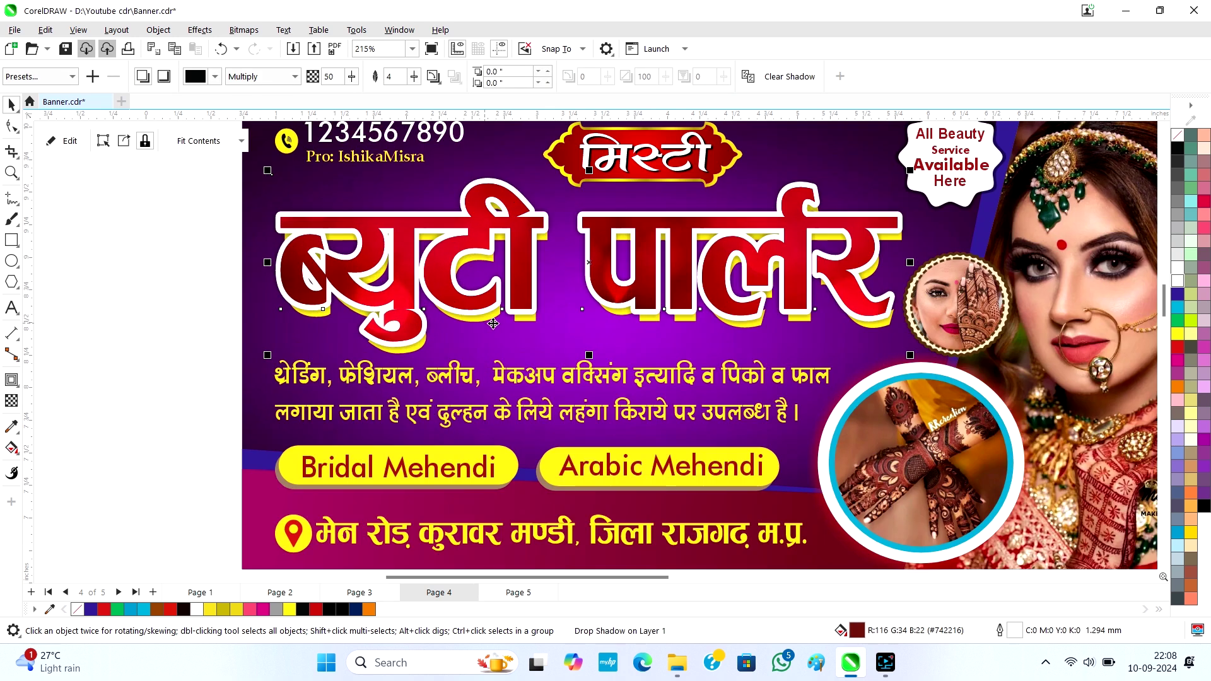
scroll(486, 322, up, 3)
click(524, 322)
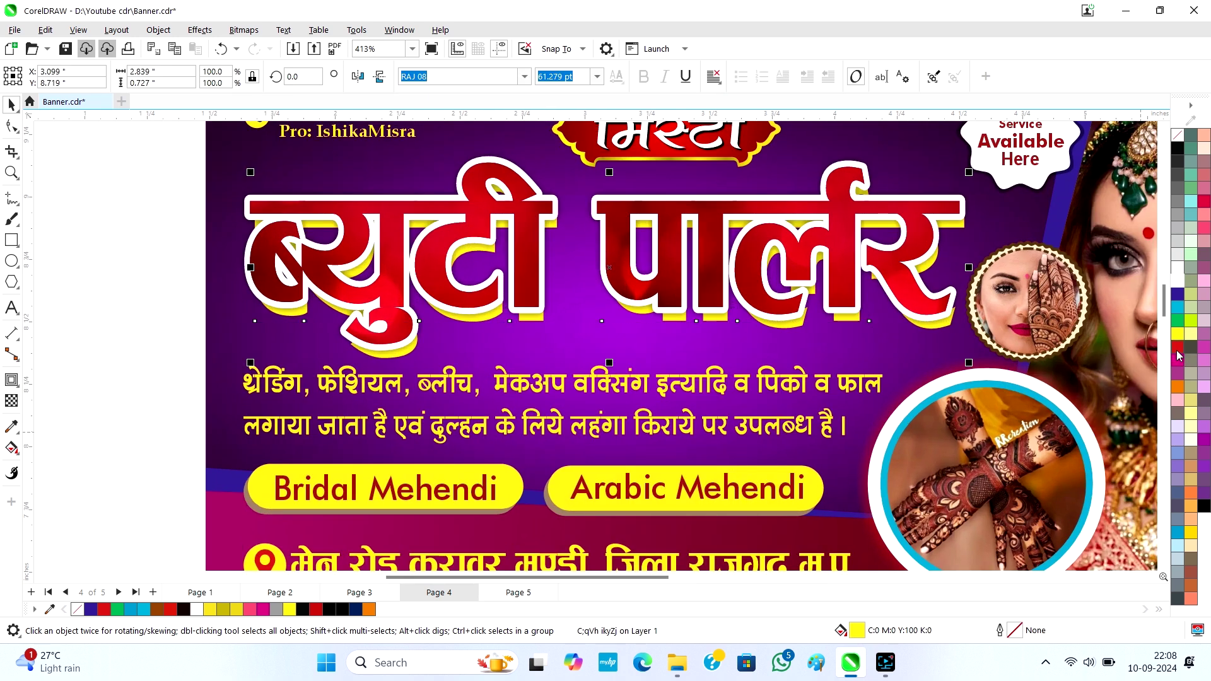
click(1178, 353)
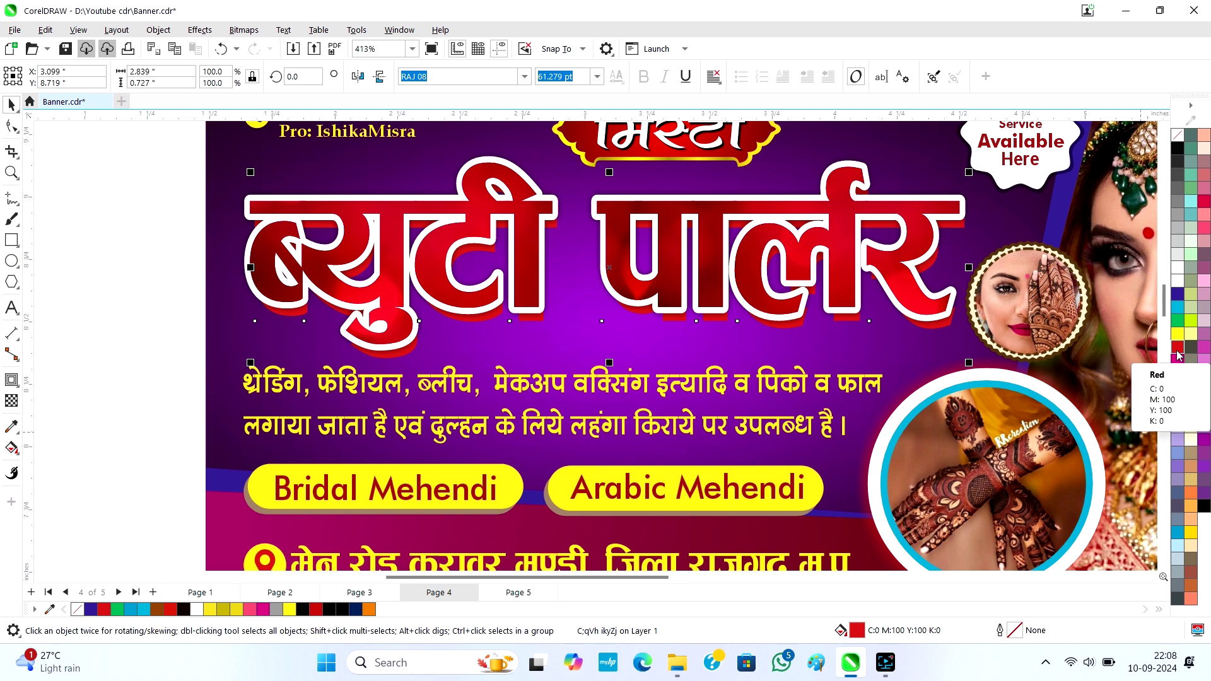
click(1178, 354)
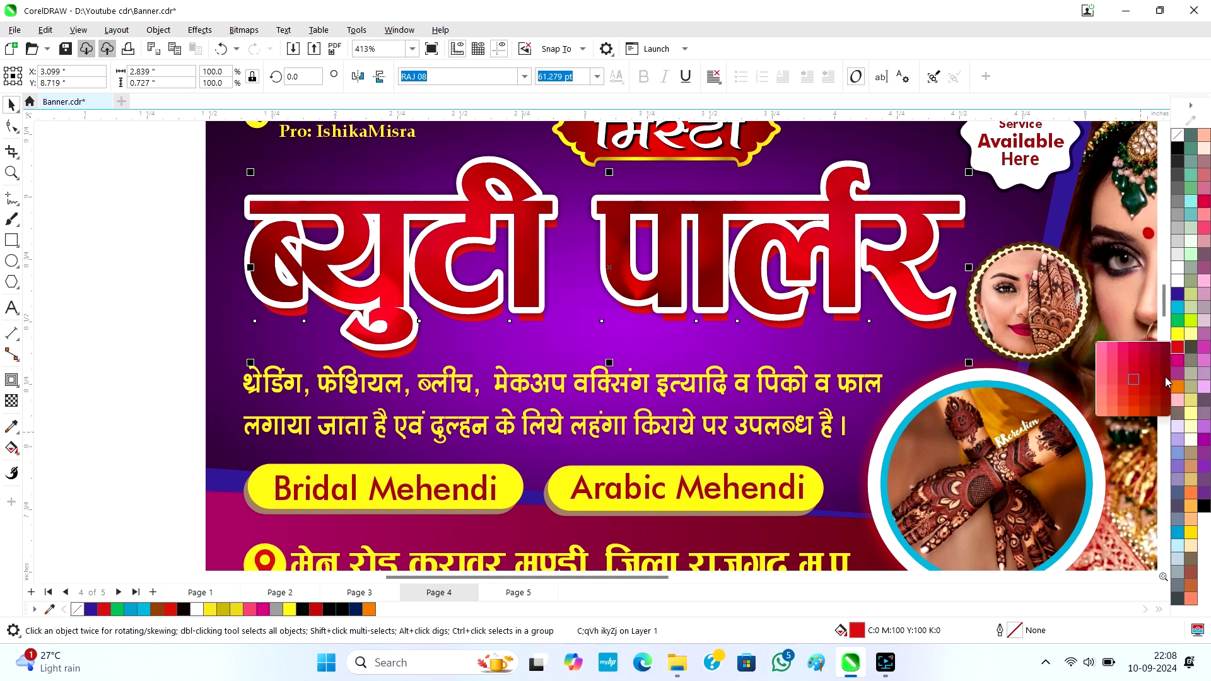
click(1166, 381)
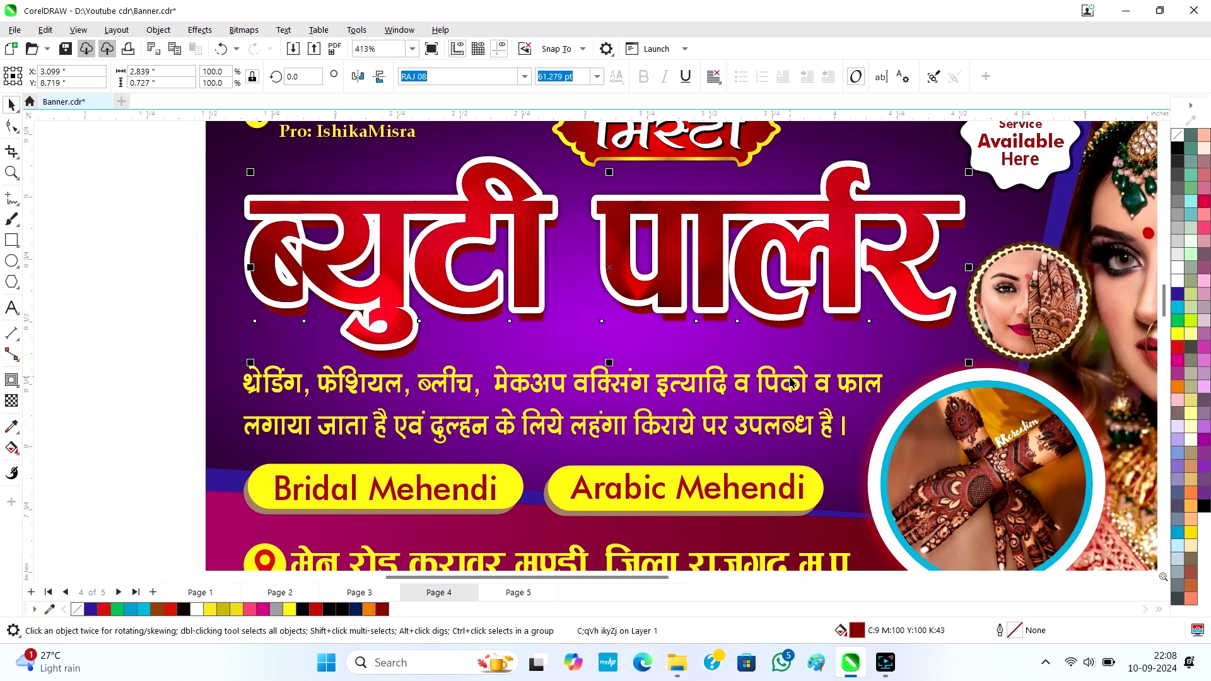
Move the dark red backing text down so that it sits lower beneath the headline.
scroll(709, 349, up, 2)
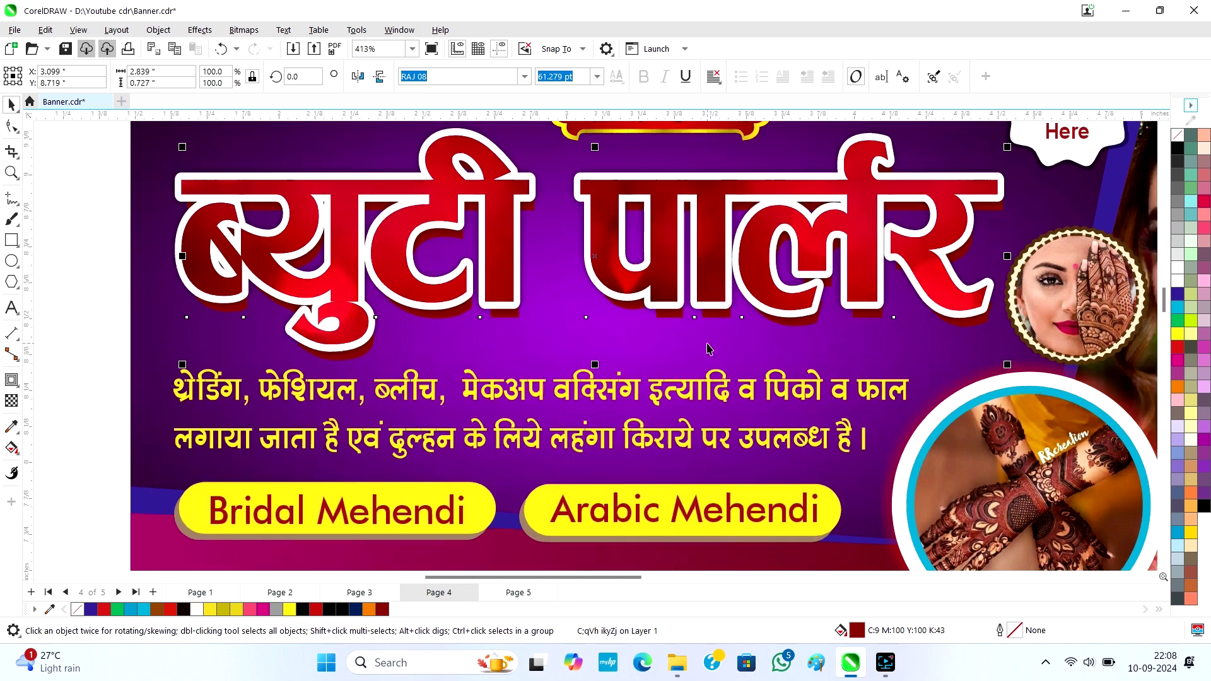
scroll(709, 349, down, 2)
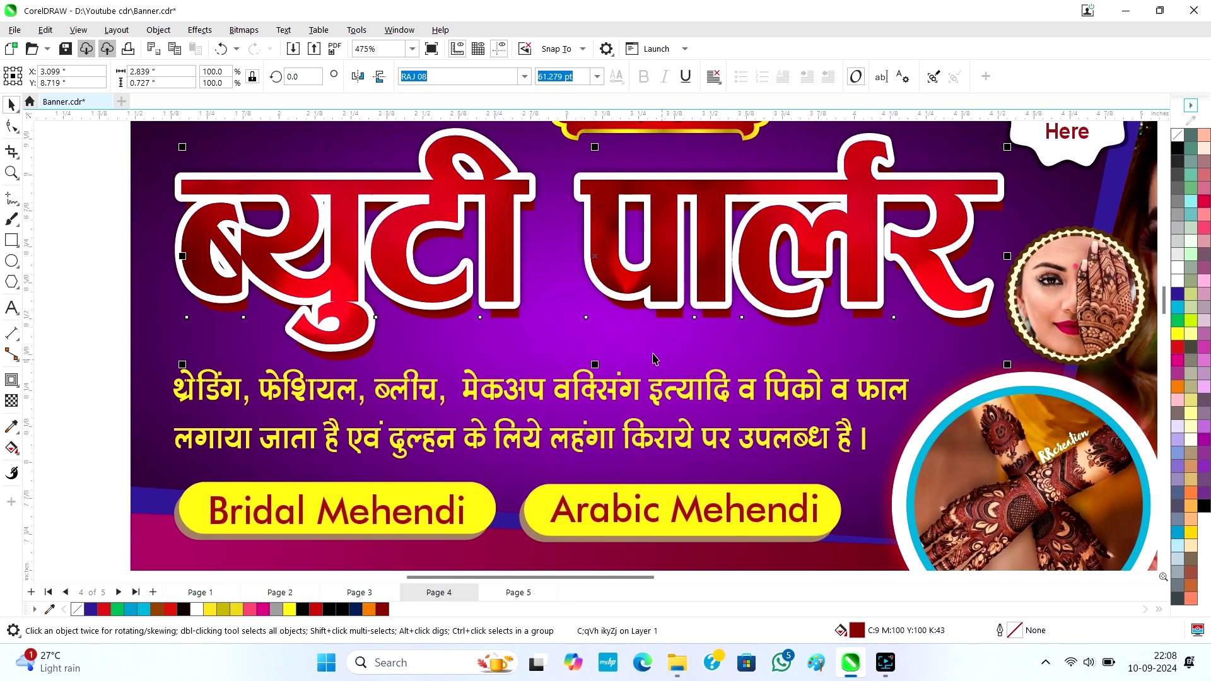
drag(596, 256, 597, 265)
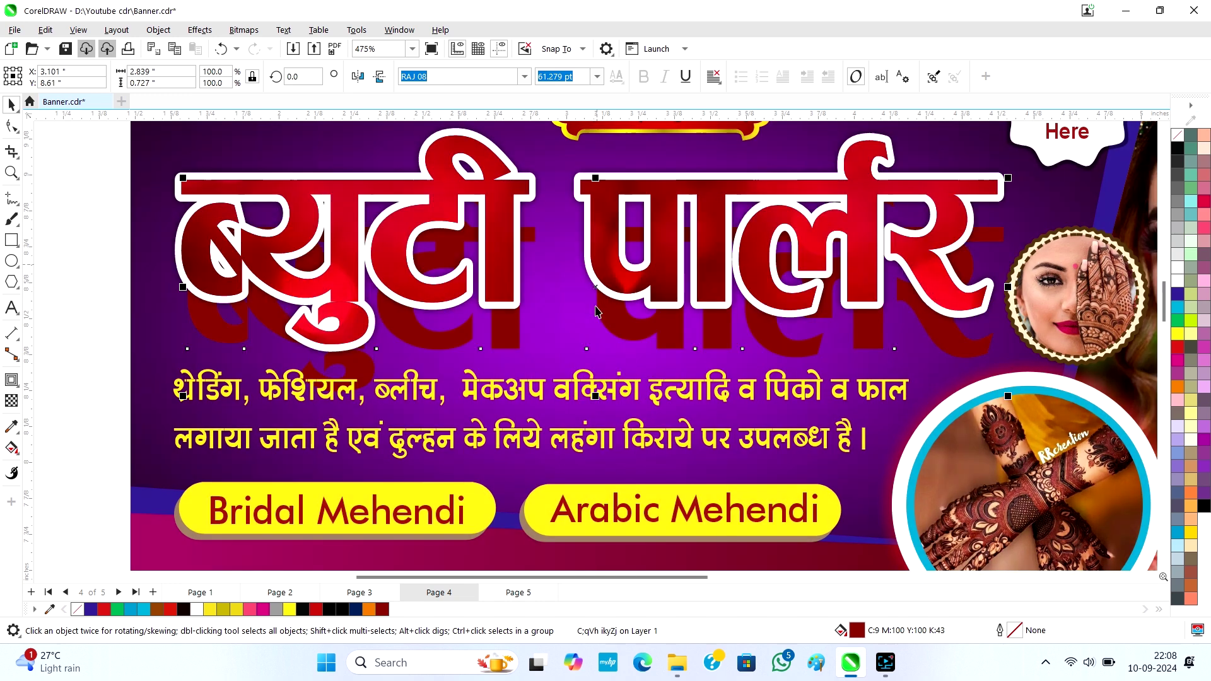
scroll(595, 303, down, 2)
click(183, 341)
drag(517, 318, 541, 314)
key(ctrl+z)
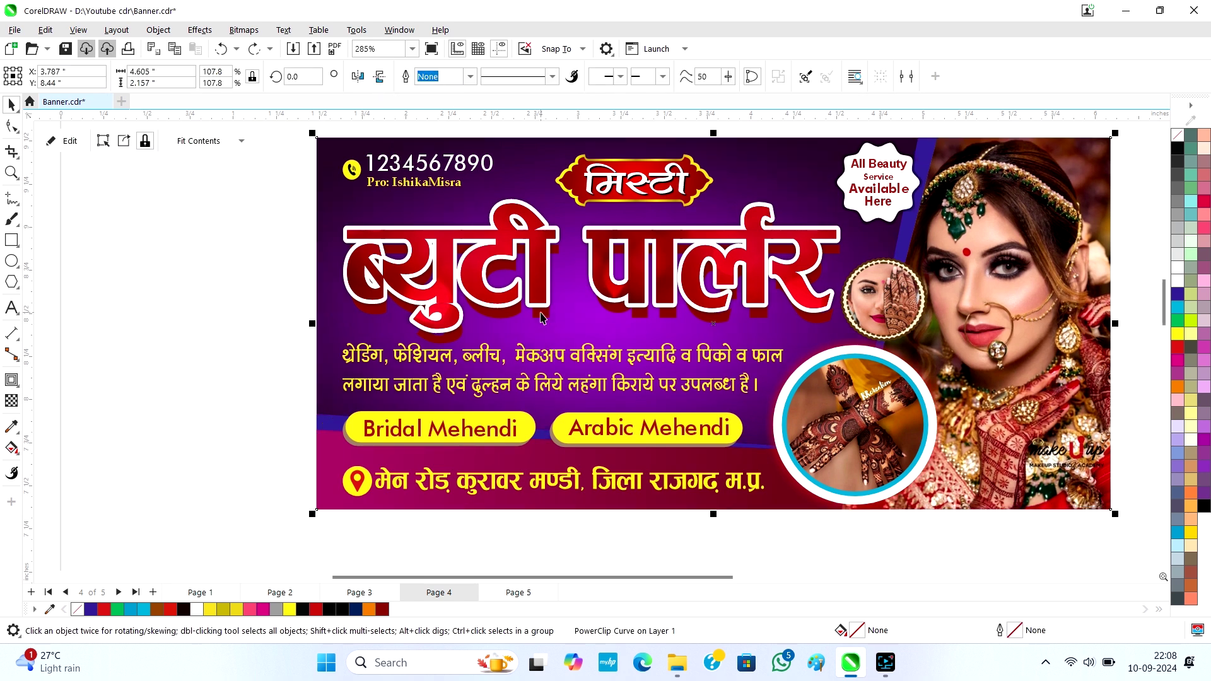
Recolour the lowered dark red backing text with magenta C0 M100 Y0 K0, and replace that fill with white.
ctrl+click(542, 317)
click(542, 320)
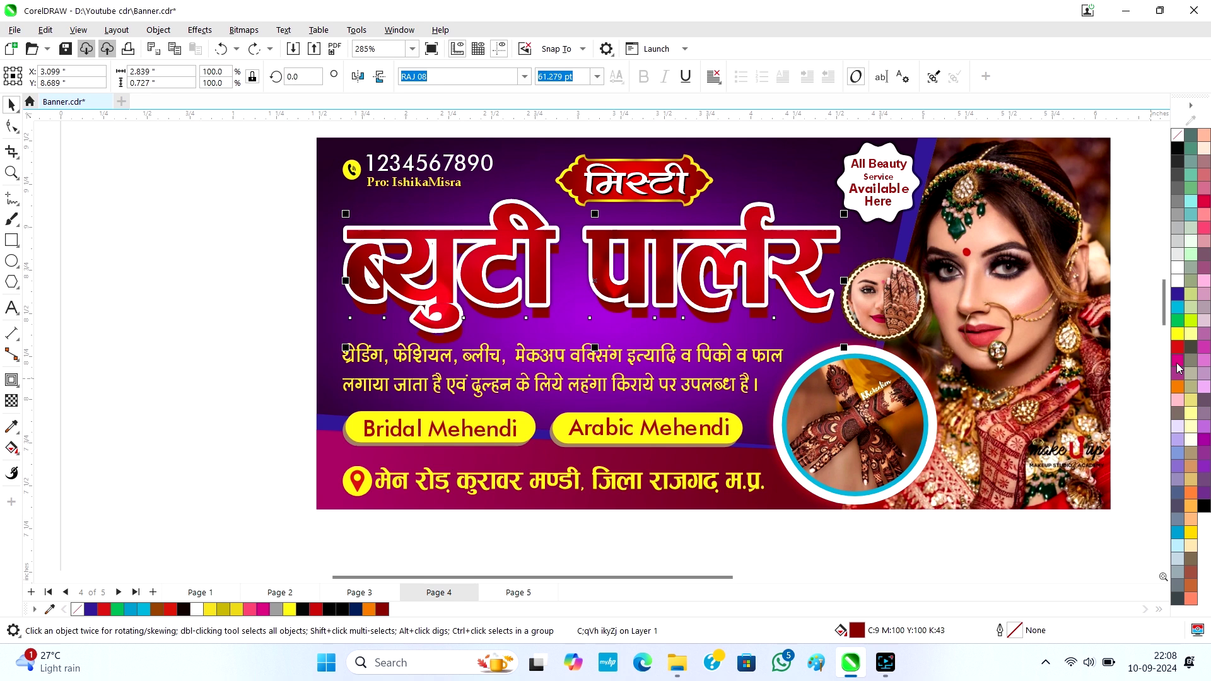
click(1179, 367)
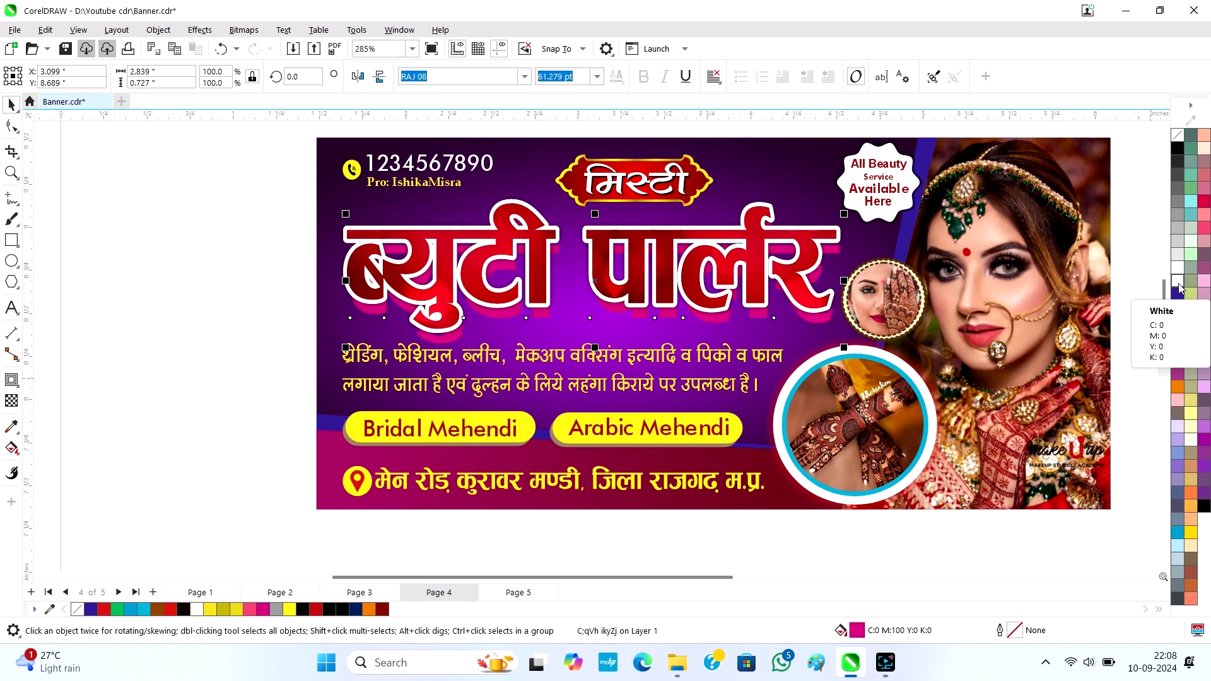
click(1179, 281)
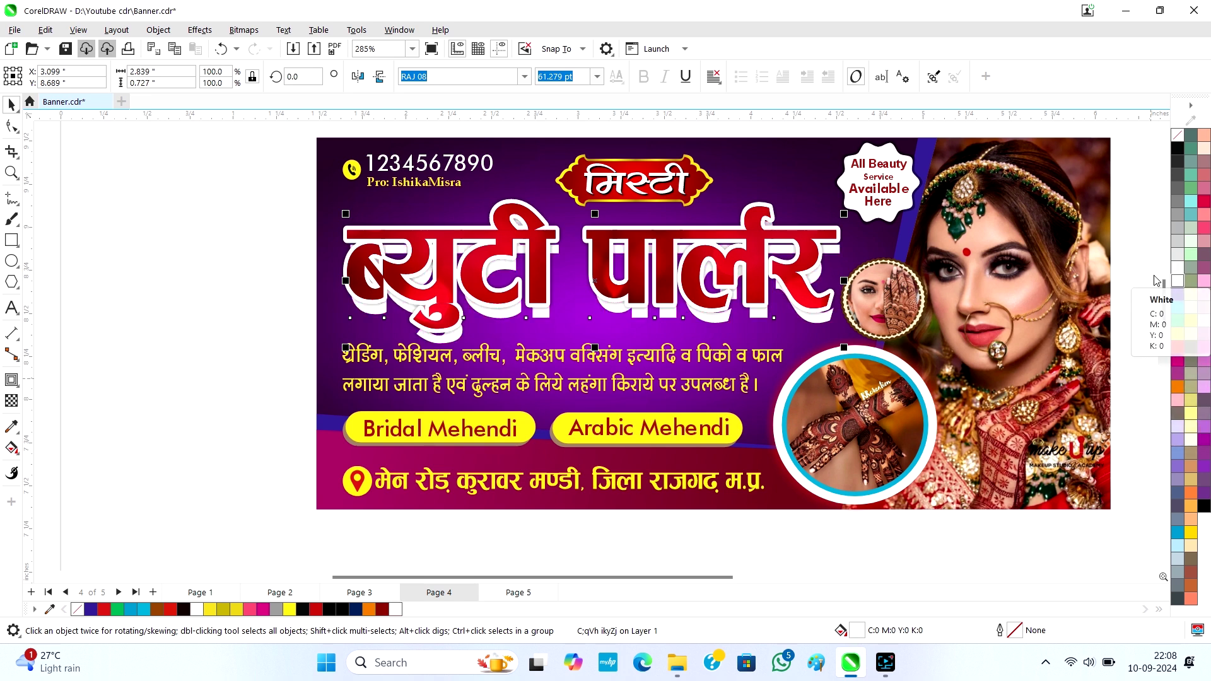
Nudge the white backing text up three steps so it sits close behind the headline.
scroll(809, 319, up, 2)
key(Up)
key(Up)
key(Up)
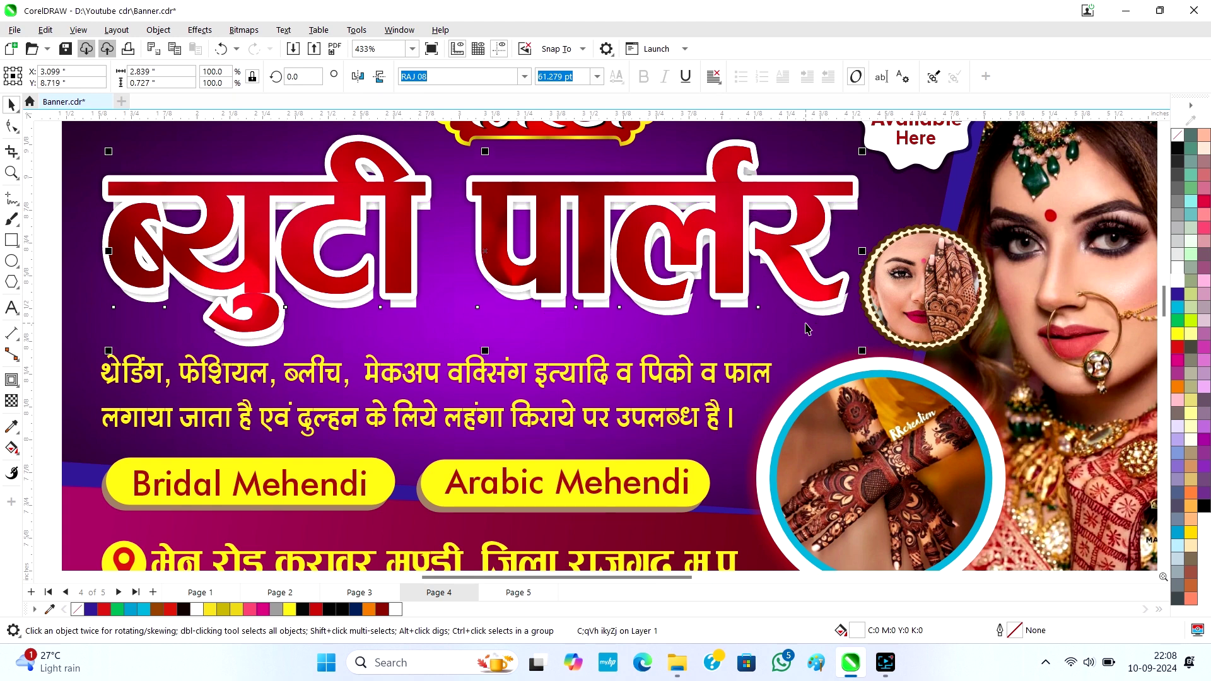
Try turquoise C60 M0 Y20 K0 on the headline's backing text, return it to cyan and deselect it.
scroll(808, 328, down, 1)
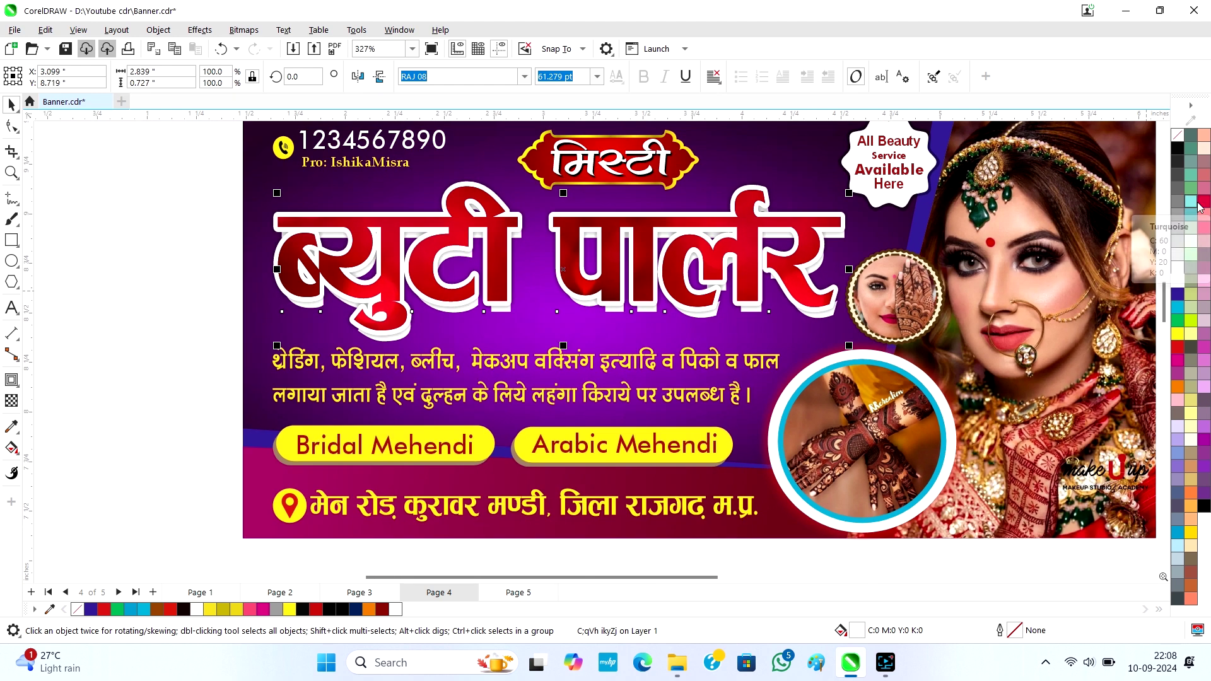
click(1191, 202)
scroll(626, 348, down, 1)
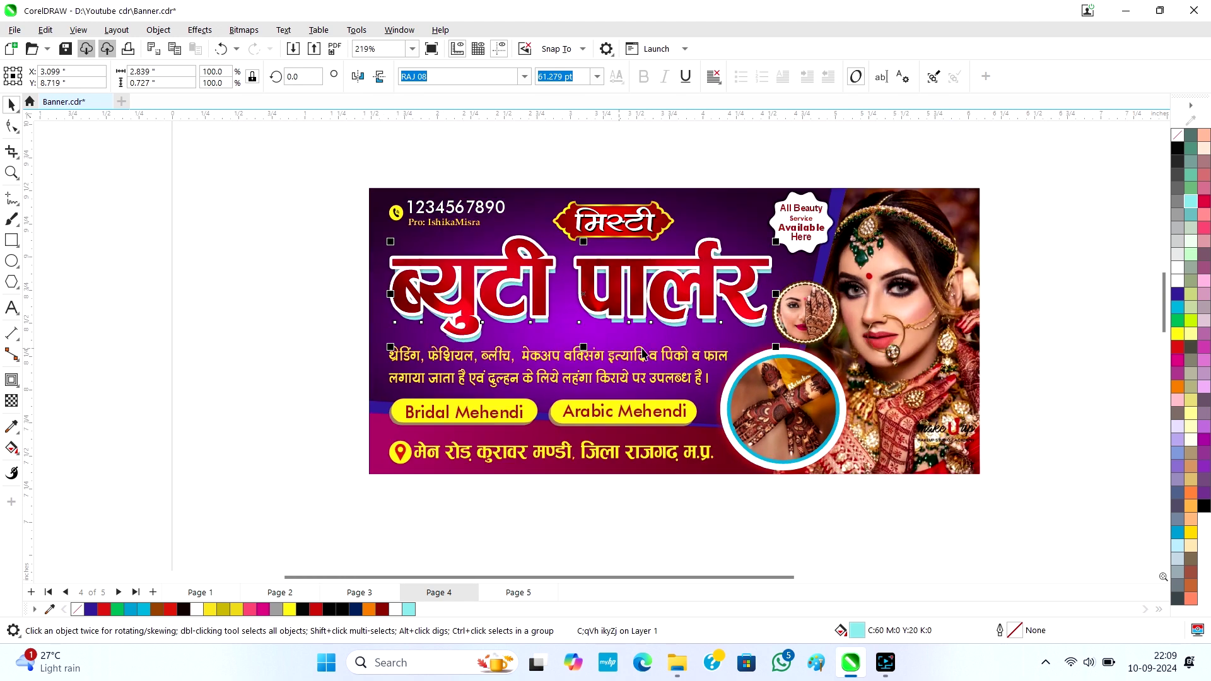
click(583, 513)
Try moving the brown rounded rectangle out from under the Arabic Mehendi label and undo the move.
click(595, 413)
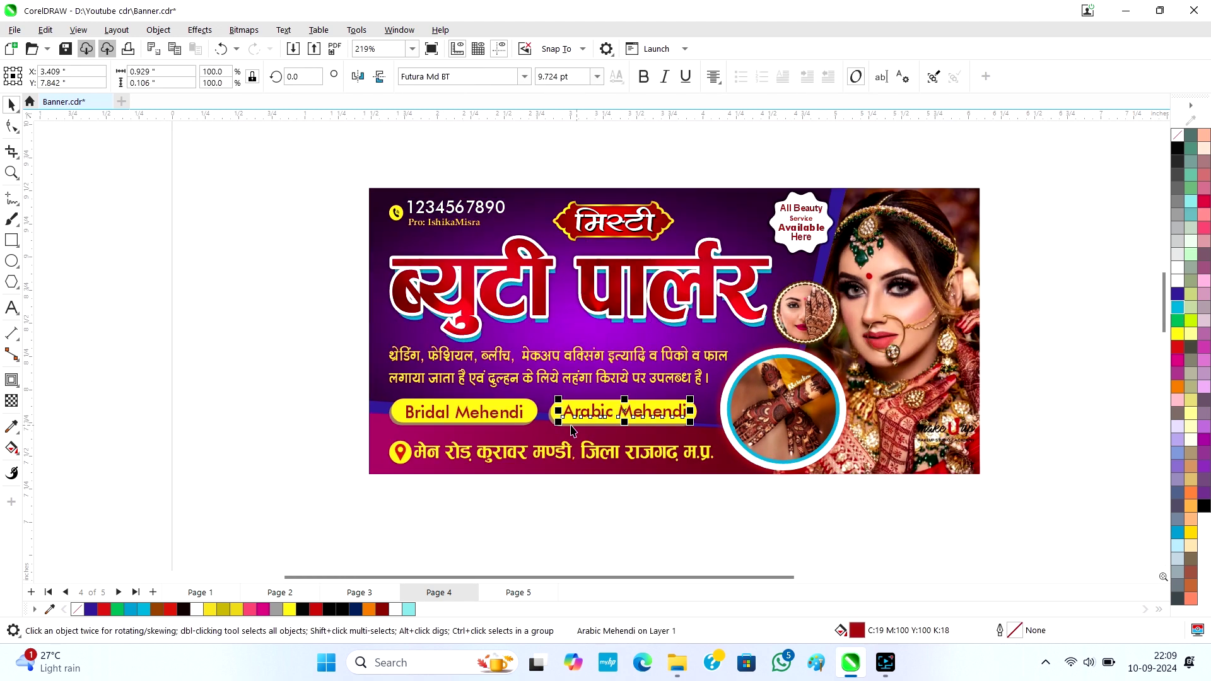
scroll(571, 429, up, 3)
drag(570, 429, 519, 457)
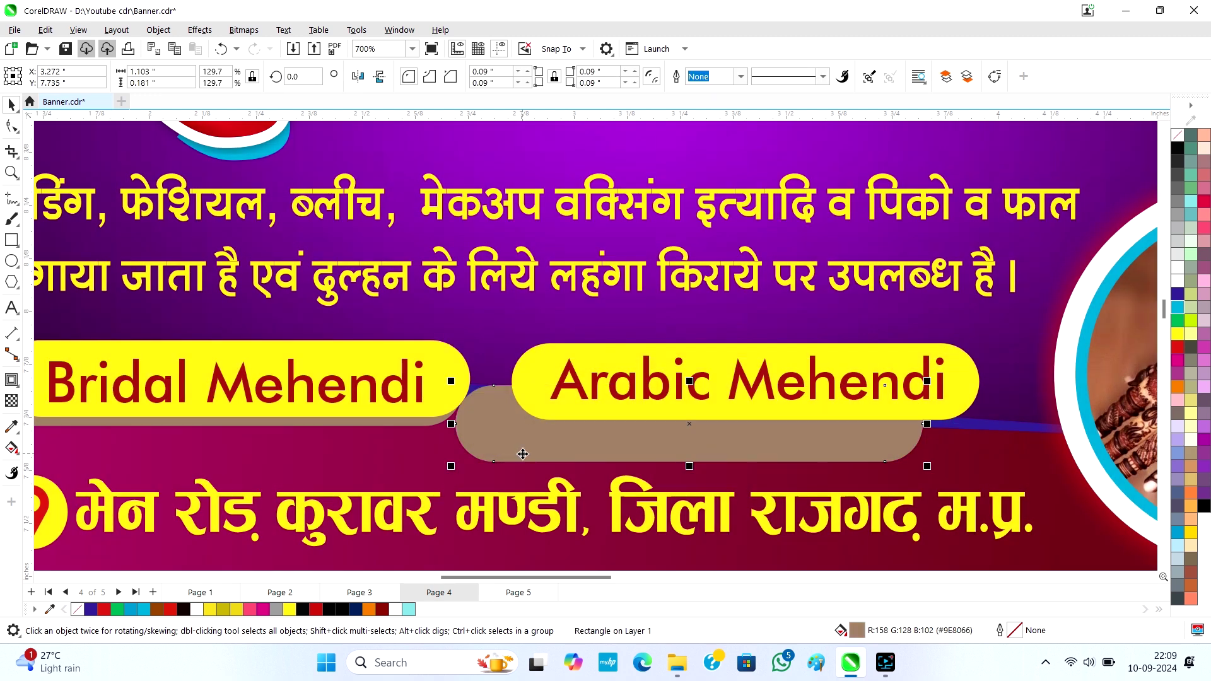
key(ctrl+z)
Fill the brown rounded rectangles behind the Arabic Mehendi and Bridal Mehendi labels with red C0 M100 Y100 K0 and deselect.
scroll(531, 395, down, 2)
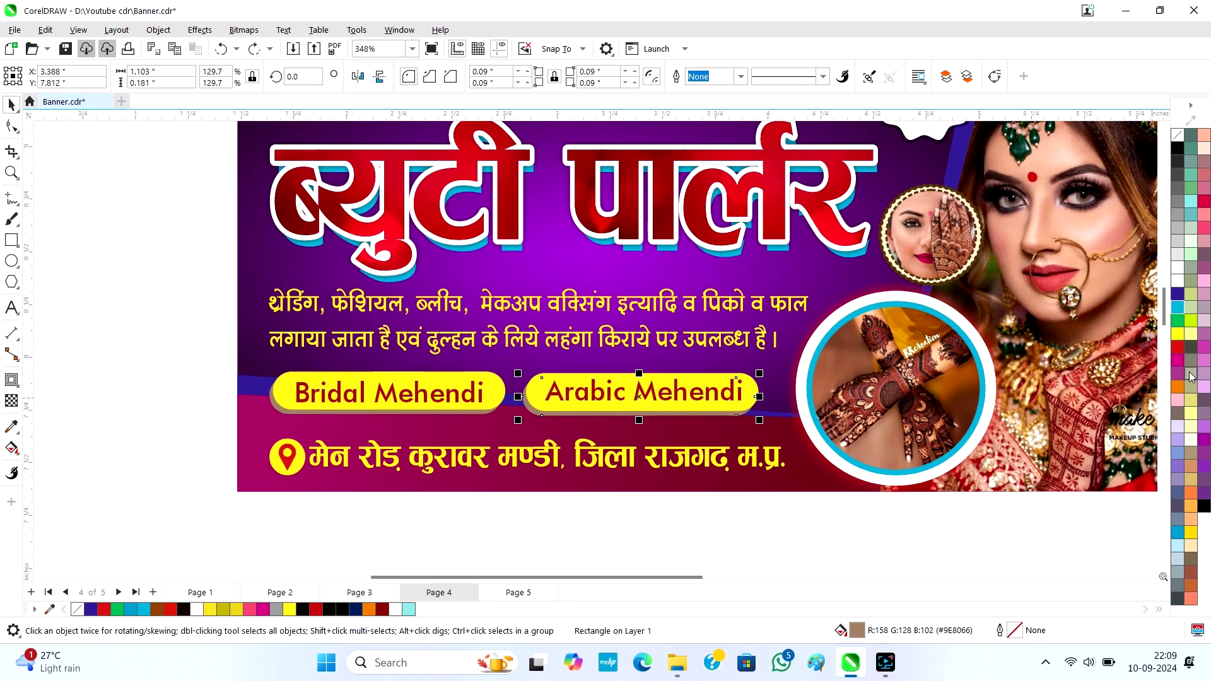
click(1177, 347)
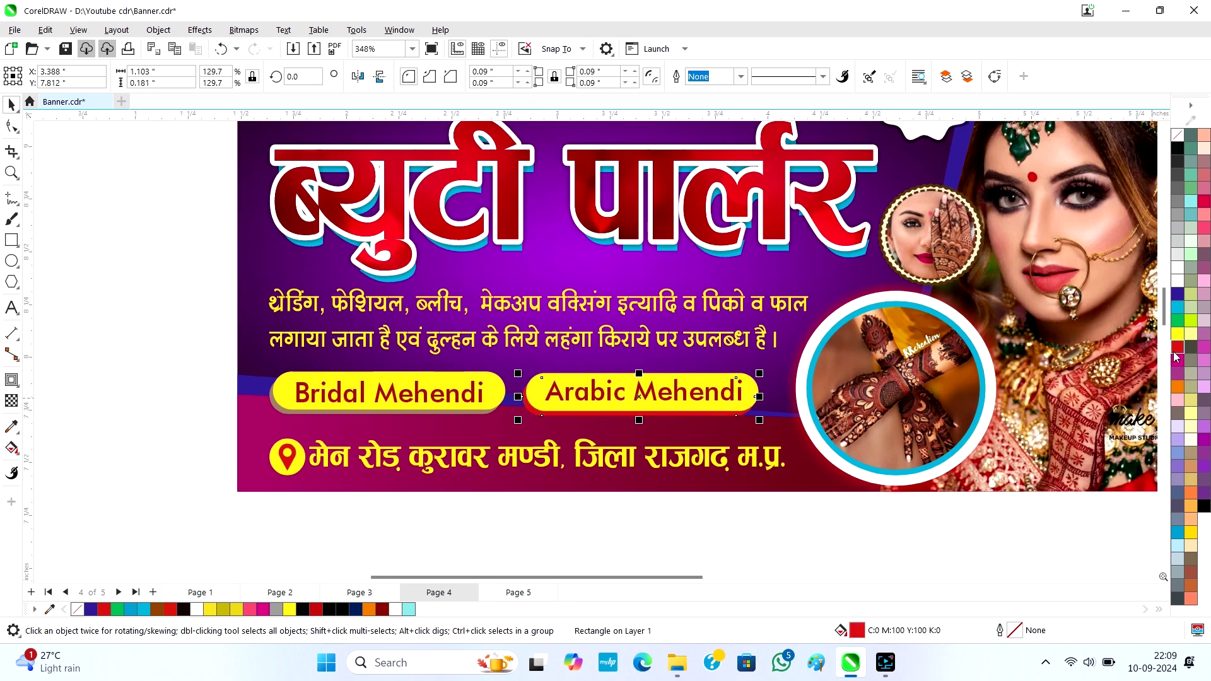
click(492, 416)
key(ctrl+r)
click(726, 518)
Try shifting the purple background frame slightly sideways, undo the shift and deselect it.
scroll(624, 437, down, 1)
scroll(624, 438, down, 1)
click(587, 424)
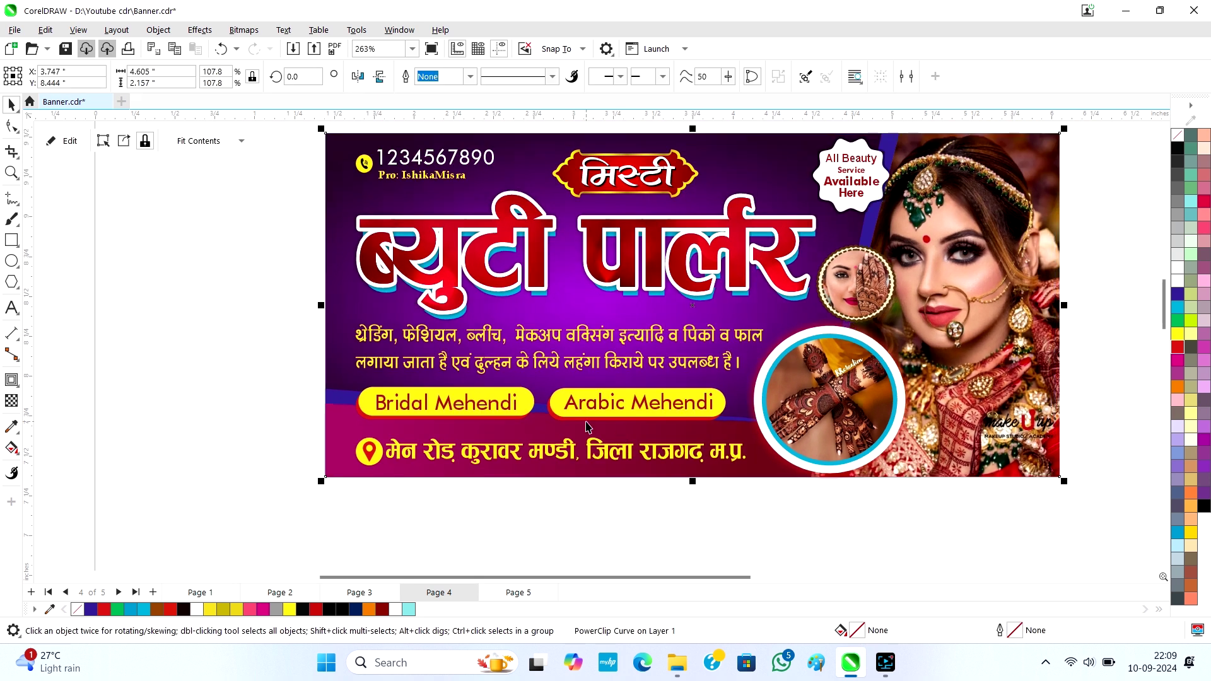
click(586, 420)
click(610, 494)
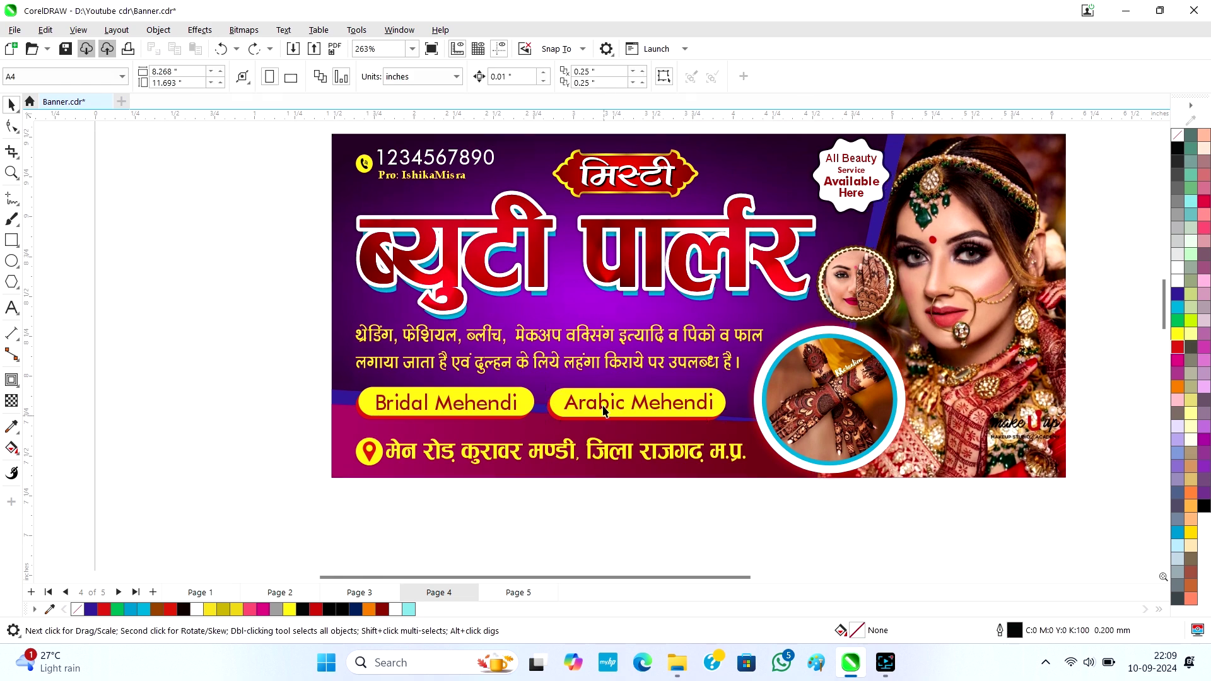
Undo the earlier trial edits across the banner pages, redo the first few, and return to the flower decoration banner on Page 5.
scroll(604, 401, down, 2)
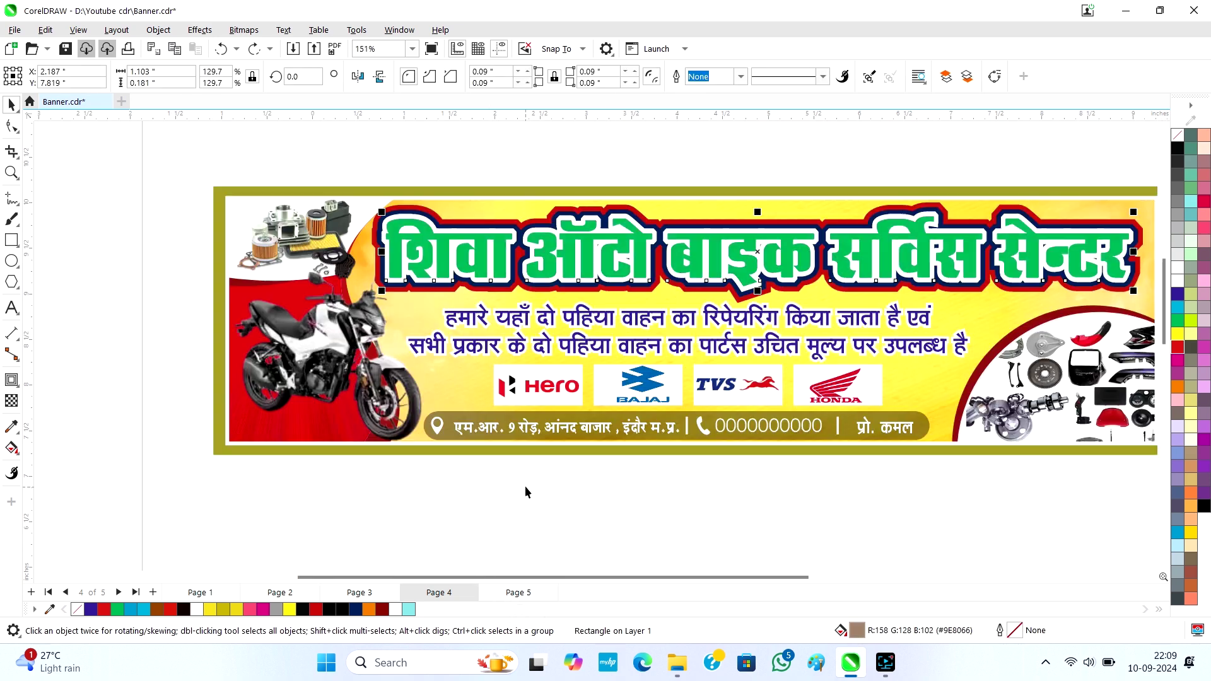
key(Page_Up)
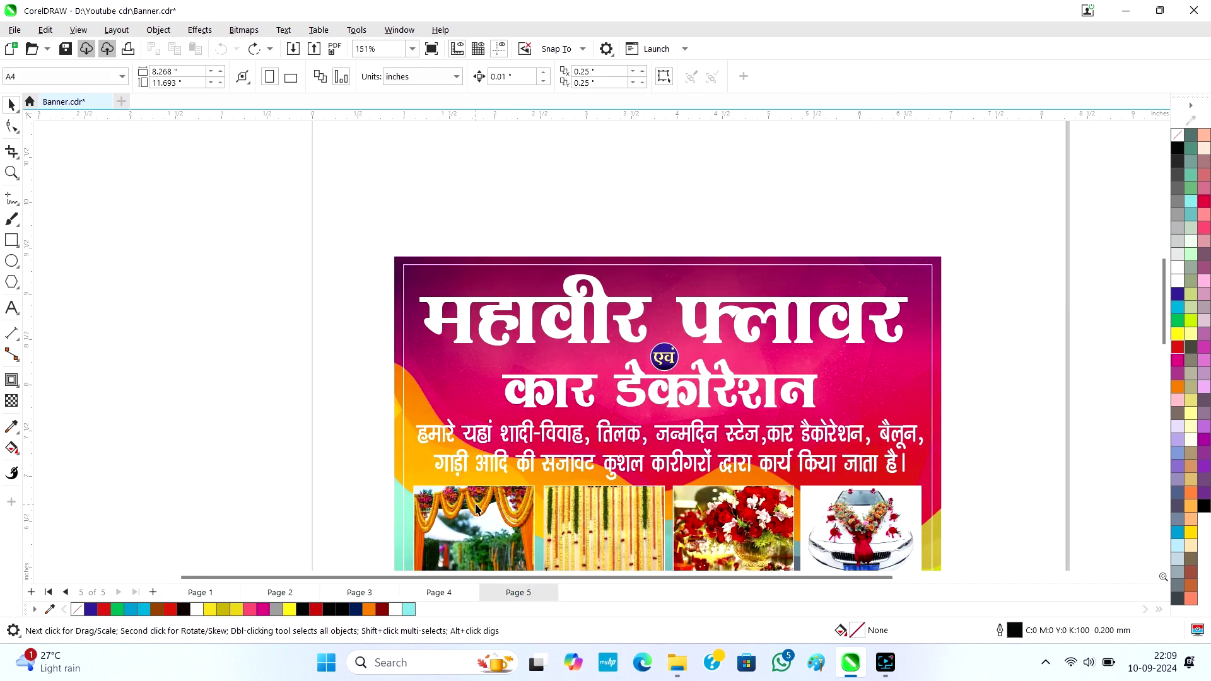
scroll(584, 379, down, 2)
key(ctrl+shift+z)
key(ctrl+shift+z)
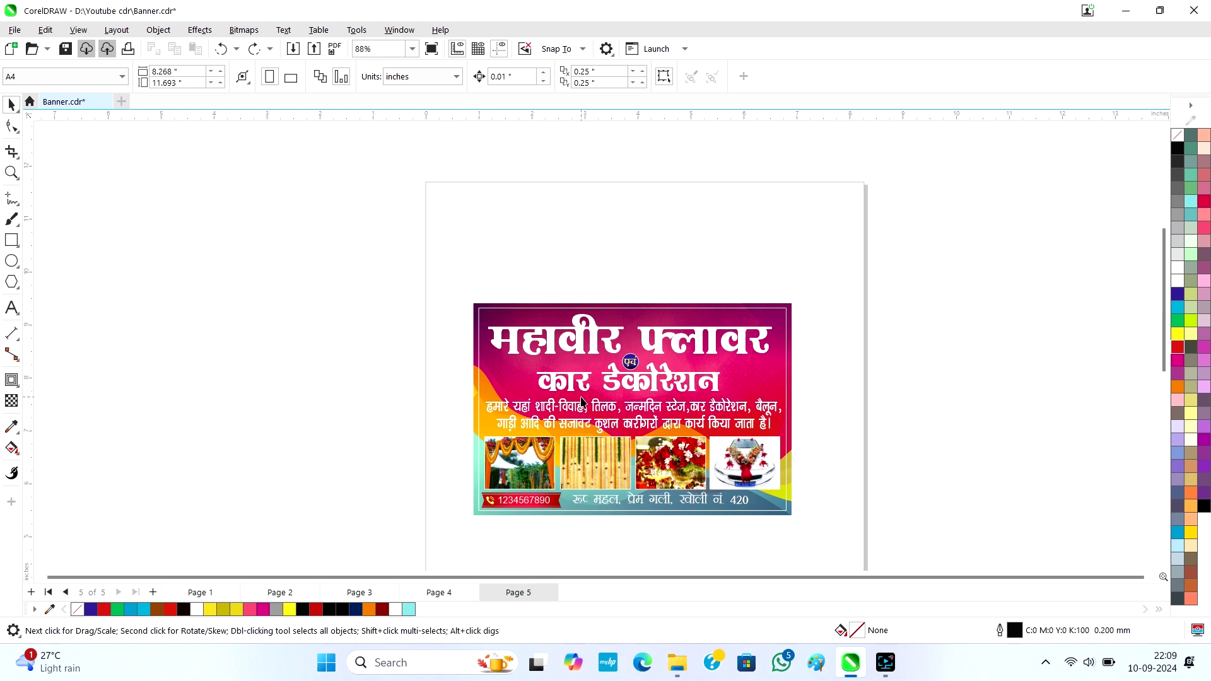
key(ctrl+shift+z)
key(ctrl+shift+z)
key(ctrl+shift+z)
key(ctrl+shift+z)
key(ctrl+shift+z)
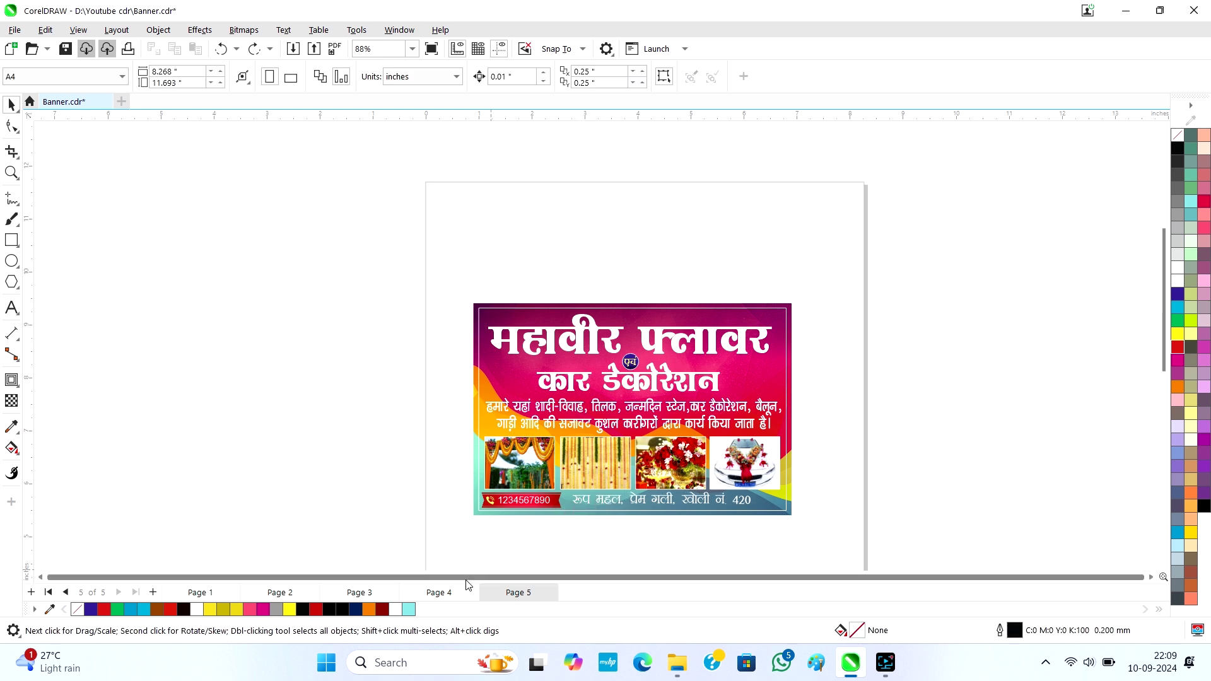
click(445, 597)
click(504, 598)
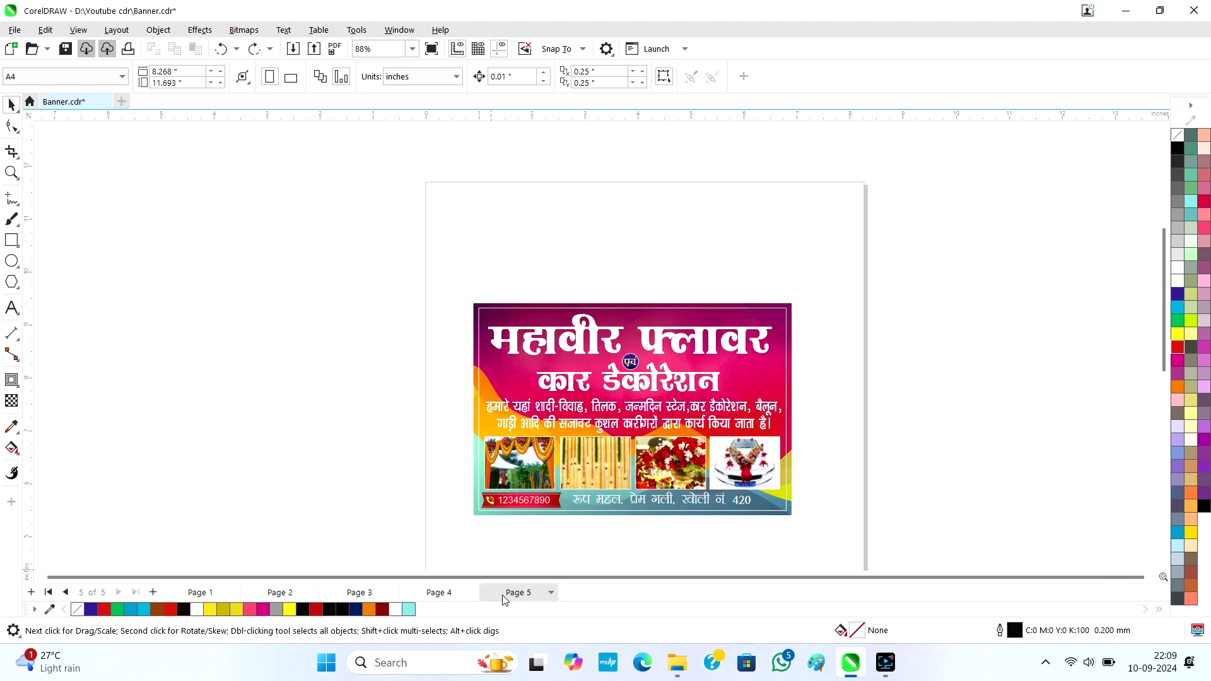
Ungroup the heading lines of the flower decoration banner and deselect them.
scroll(642, 425, up, 2)
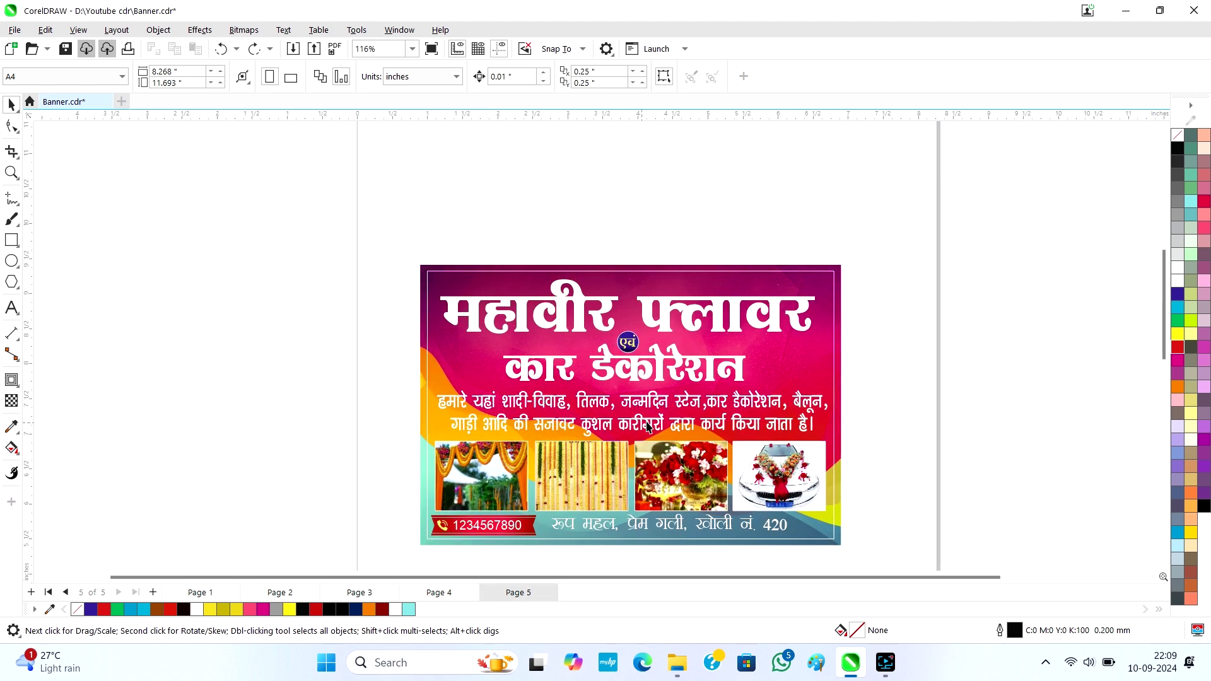
click(671, 321)
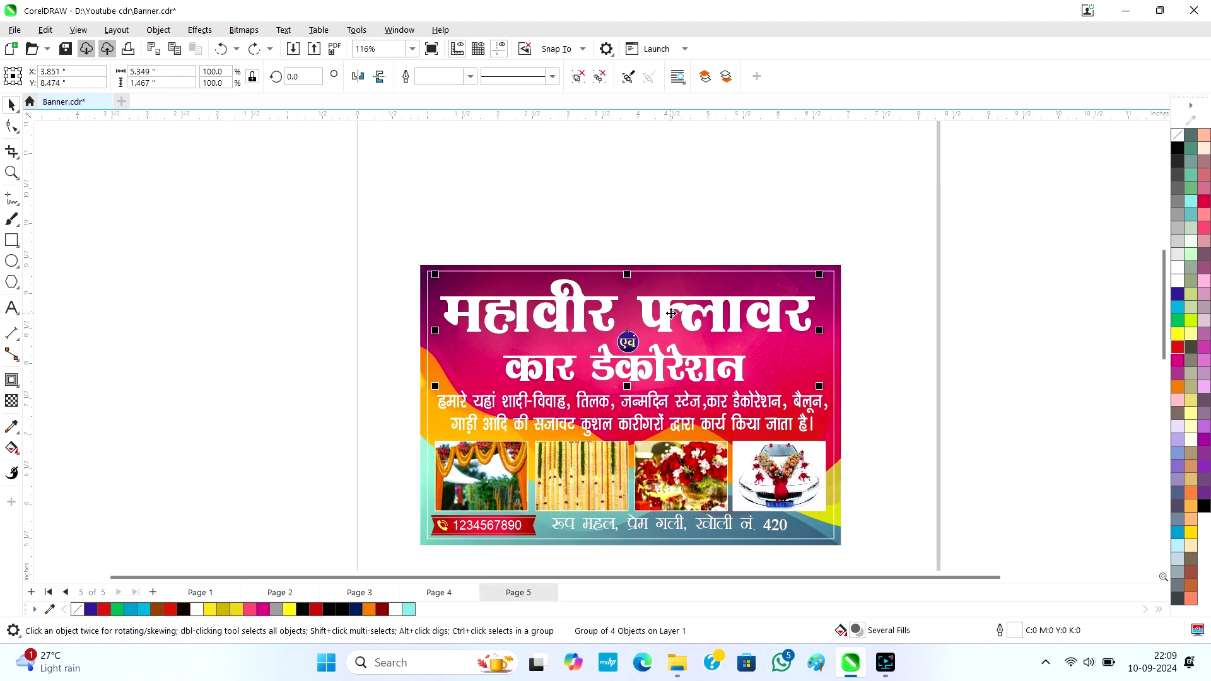
click(578, 77)
click(633, 203)
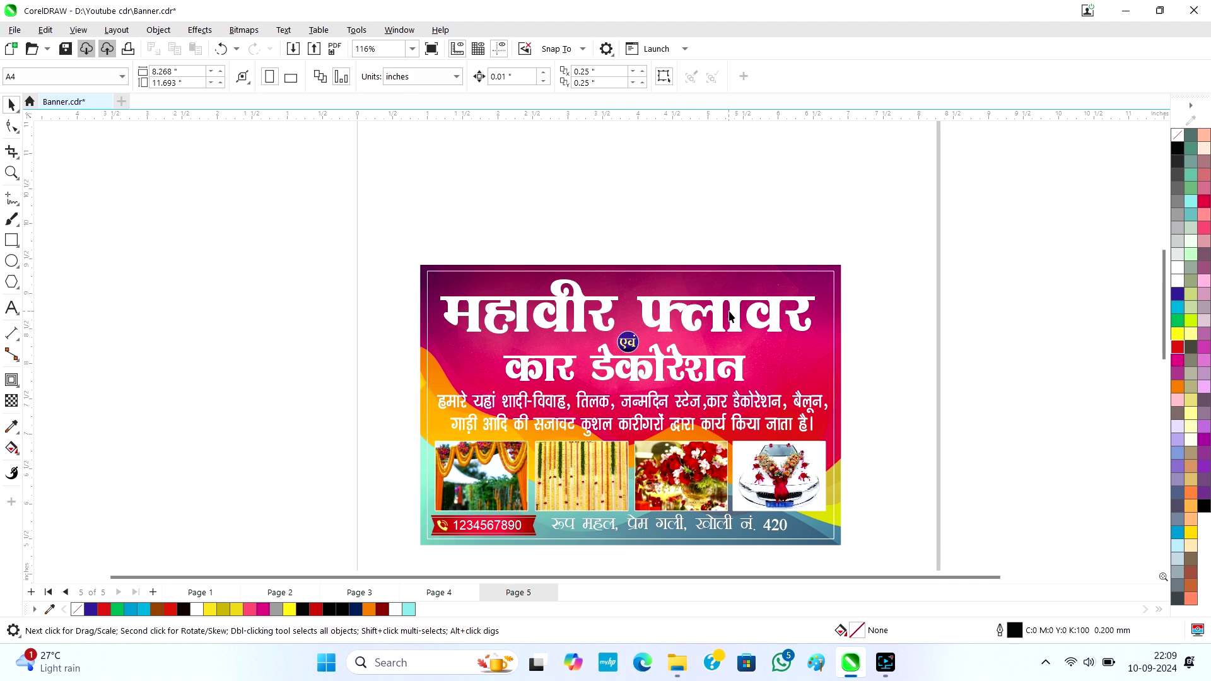
Change the second word of the flower banner's top heading to फ्लॉवर.
click(750, 315)
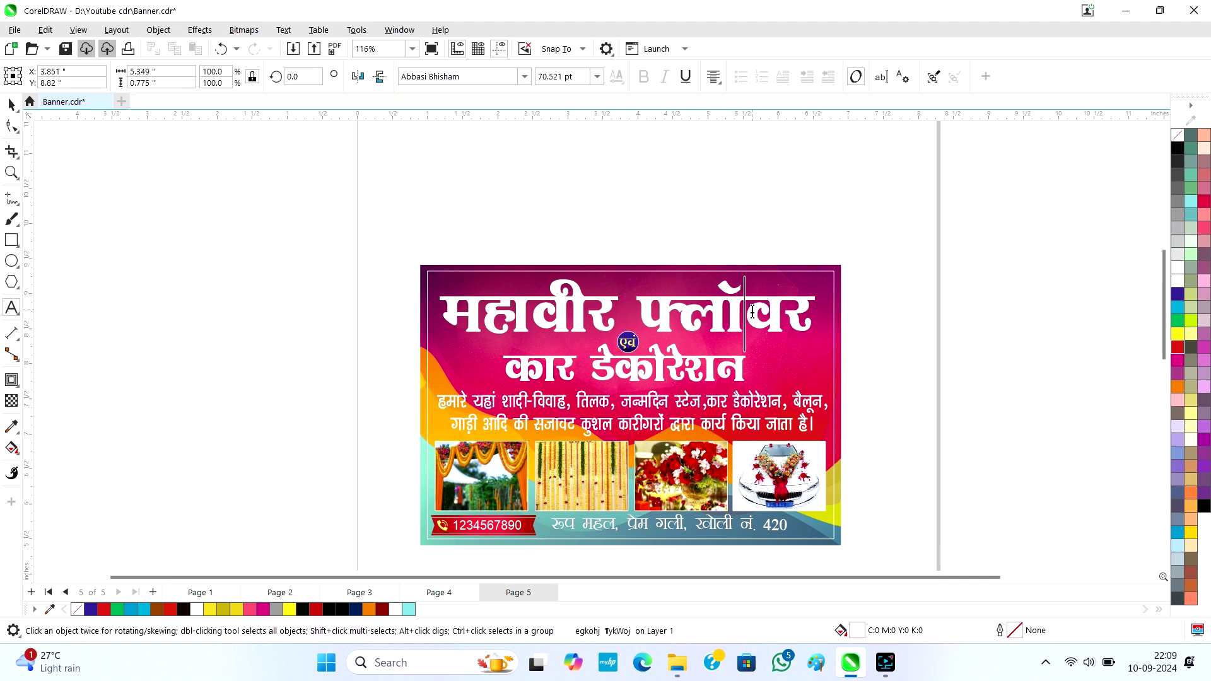
drag(482, 316, 720, 310)
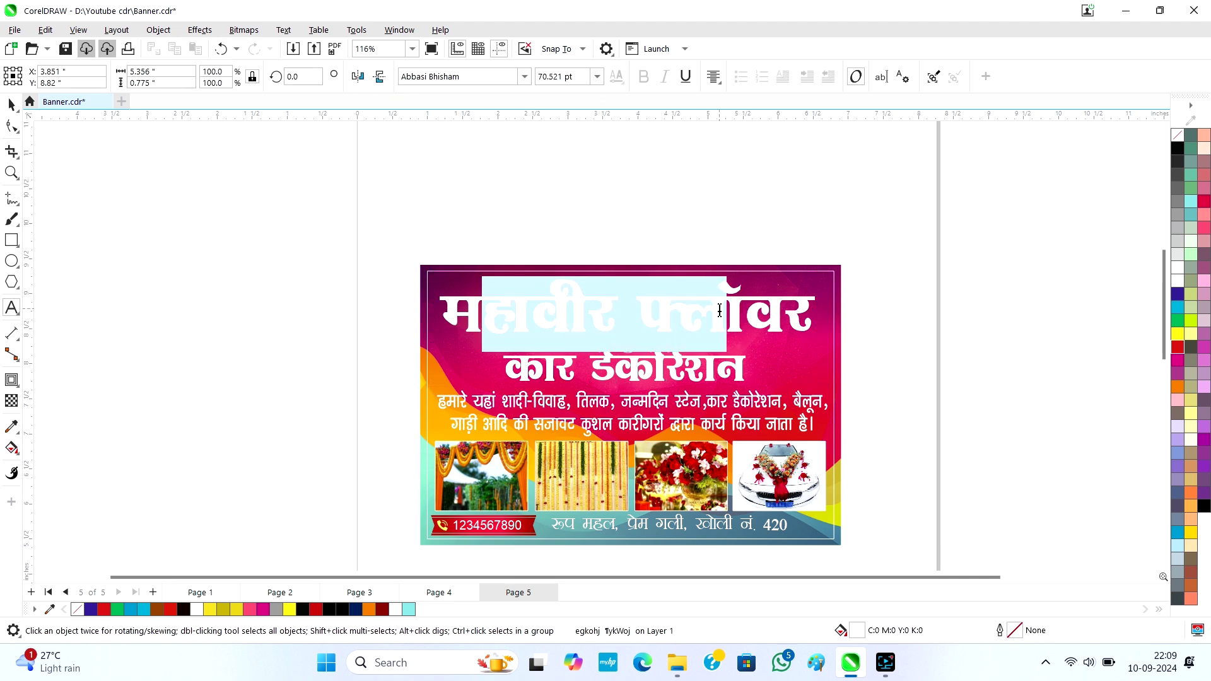
key(Escape)
Select the कार डेकोरेशन heading and highlight part of the two-line services description to check that both are editable text.
click(636, 371)
scroll(638, 375, up, 2)
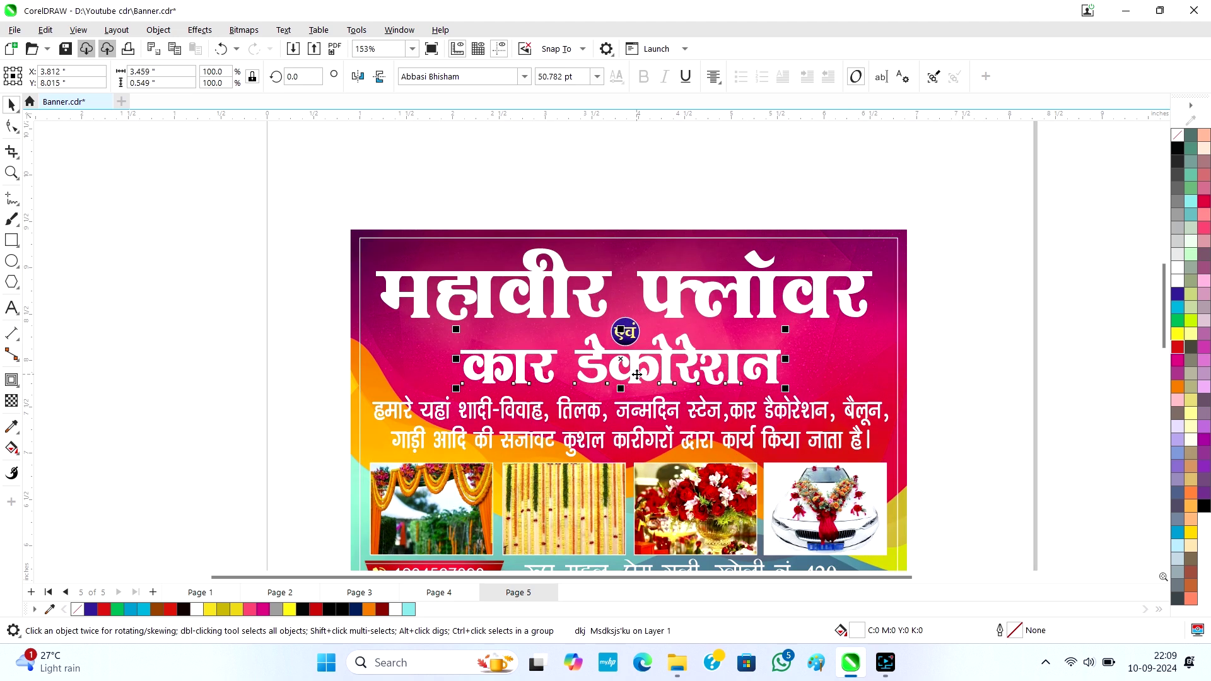
key(F10)
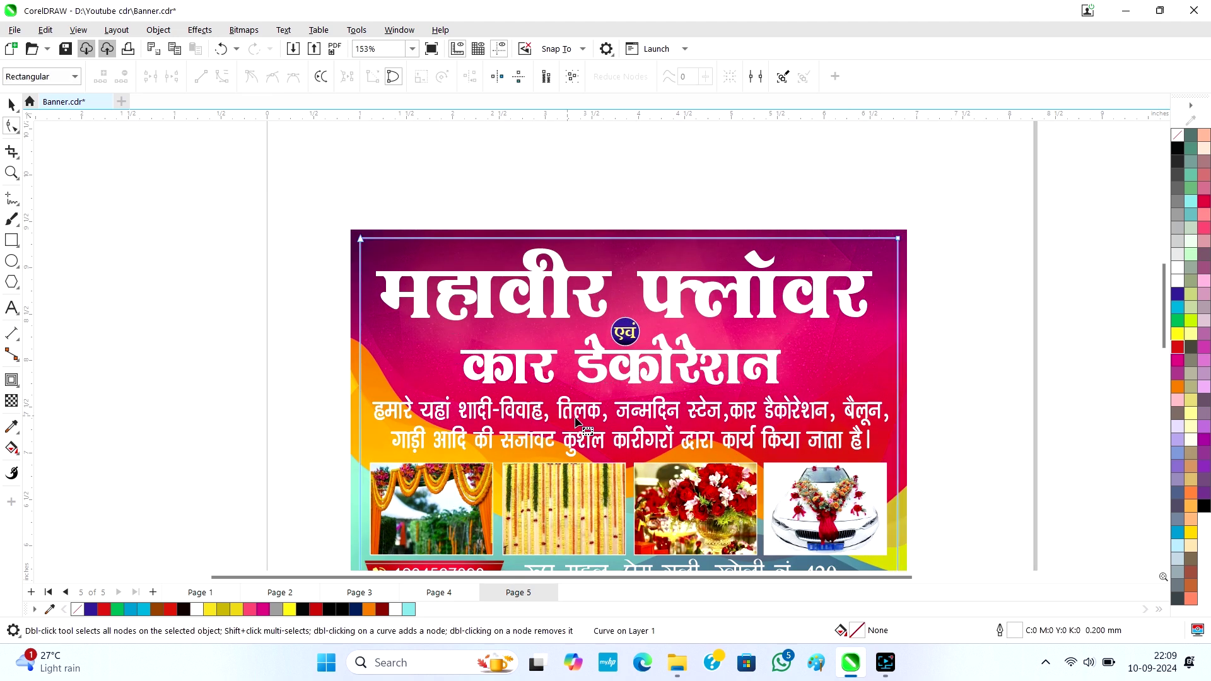
click(575, 422)
key(F8)
drag(574, 418, 751, 421)
key(ctrl+space)
scroll(684, 417, down, 3)
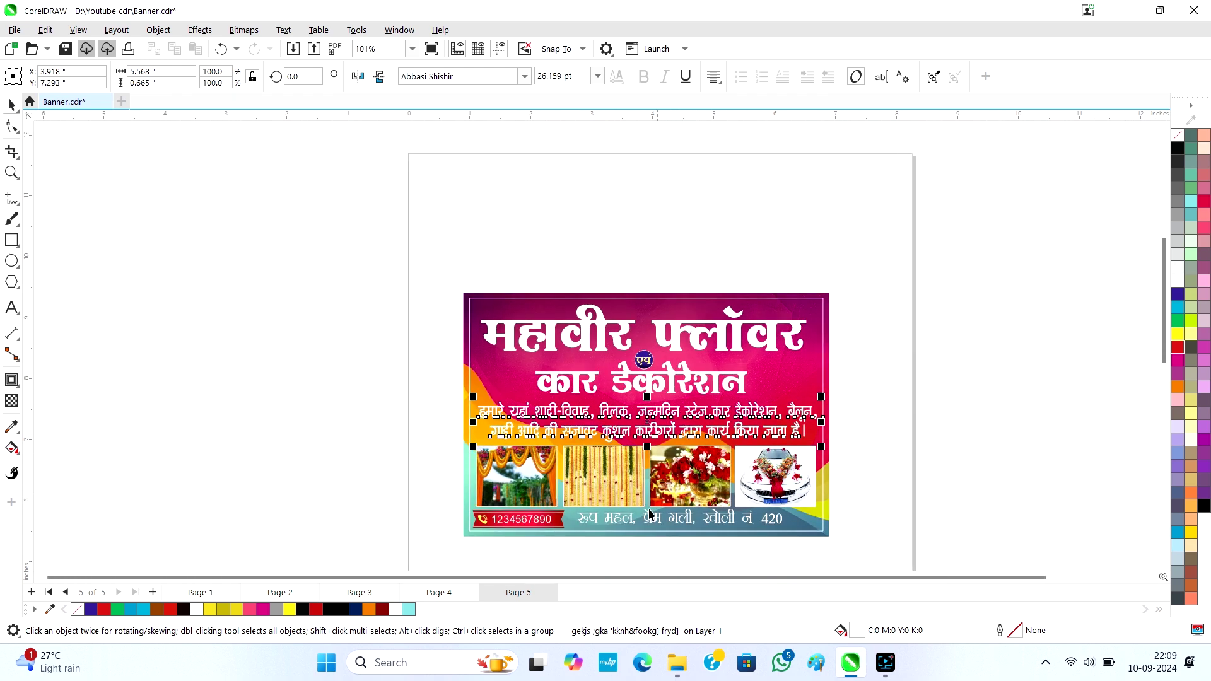
Open the PowerClip of the marigold garland photo to view the full image inside, and leave it.
scroll(592, 529, up, 4)
click(429, 429)
double_click(430, 433)
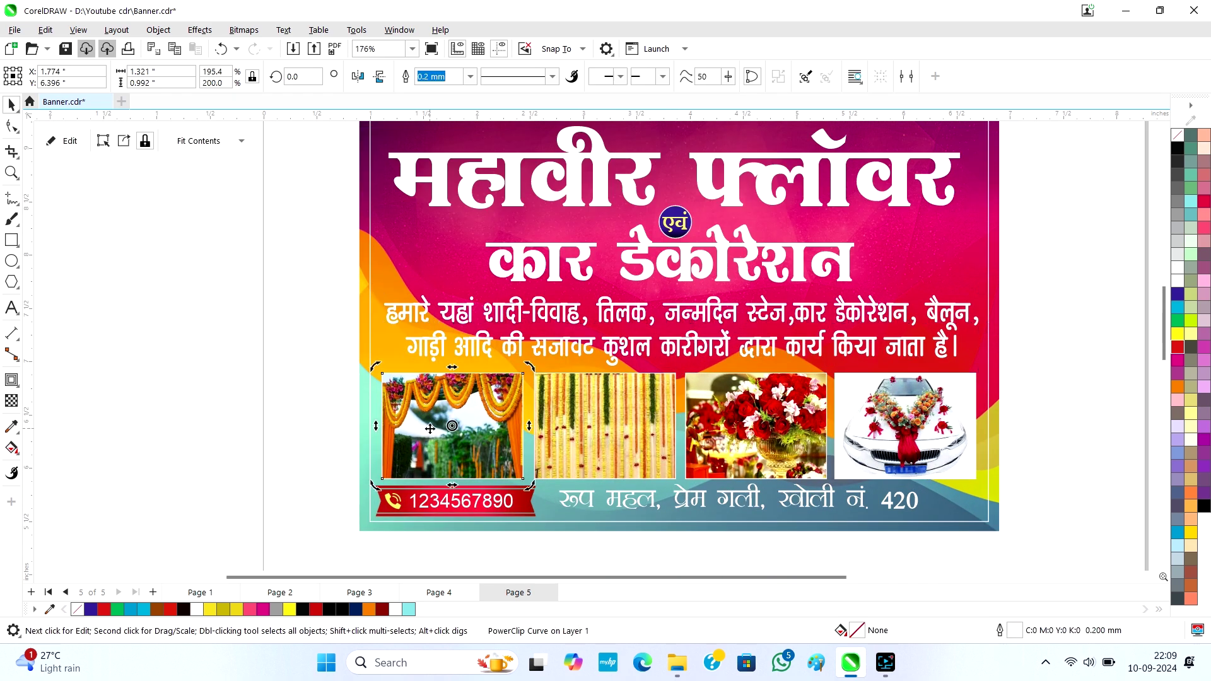
click(429, 433)
scroll(431, 432, up, 3)
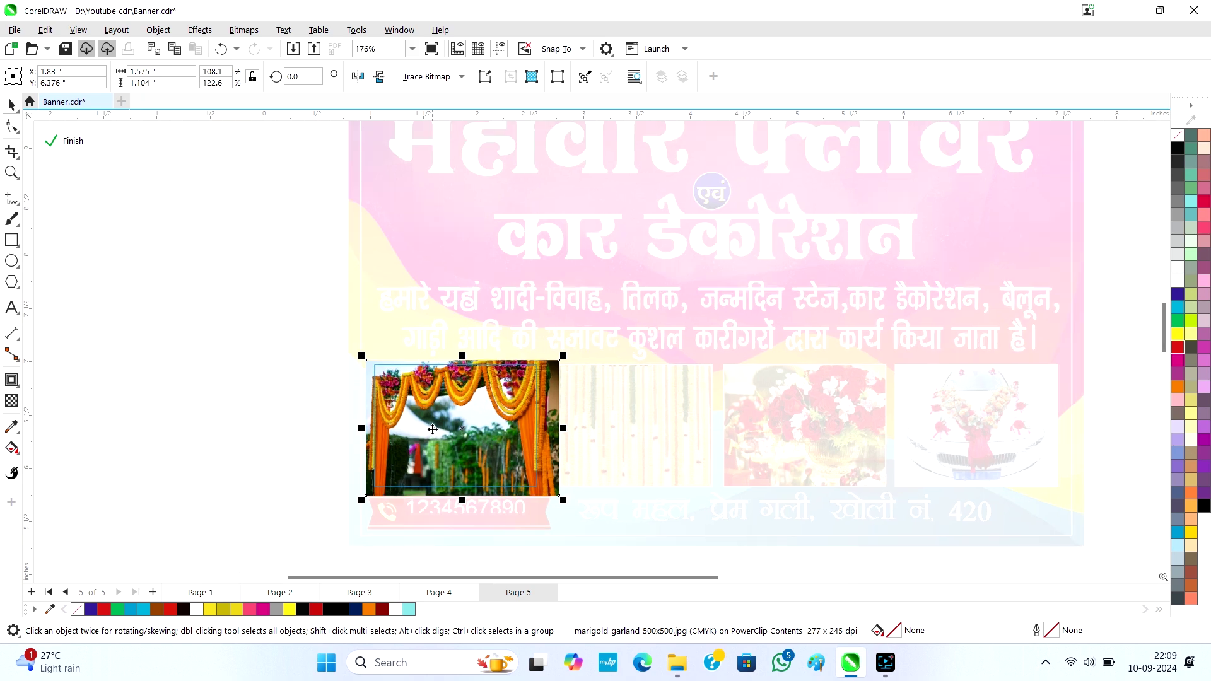
scroll(432, 429, down, 1)
ctrl+click(264, 434)
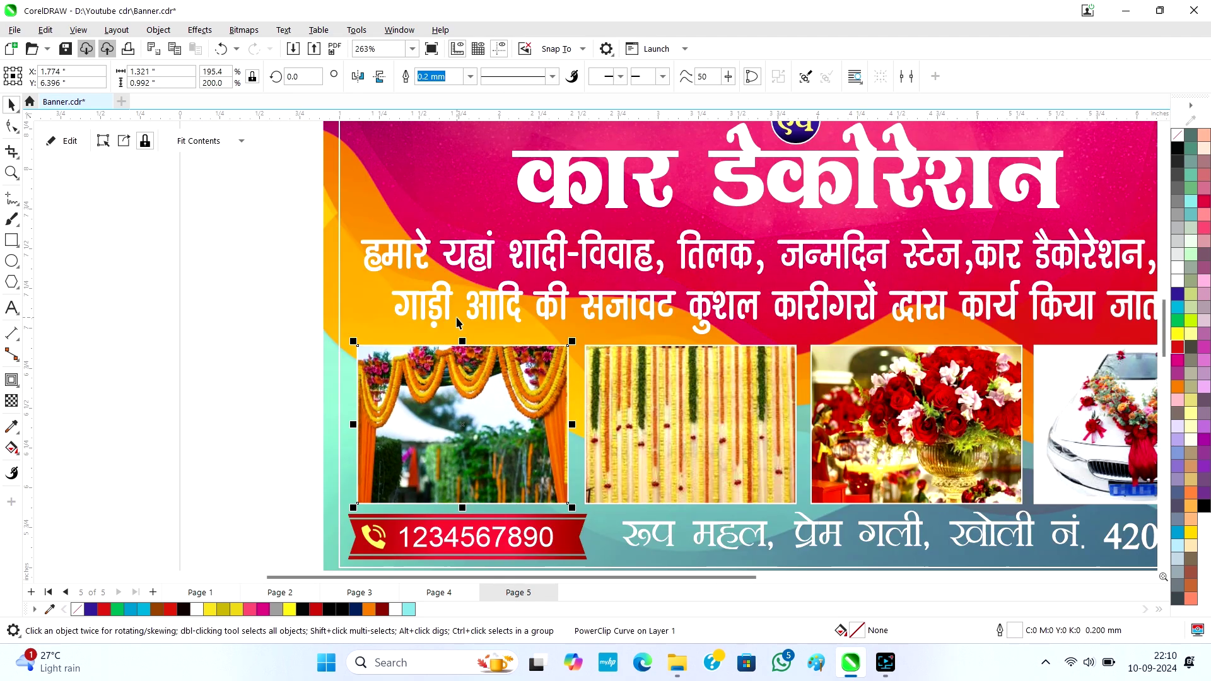
Try moving the flower banner's second and third photos out of place and undo the moves.
scroll(455, 320, down, 2)
click(627, 367)
click(738, 377)
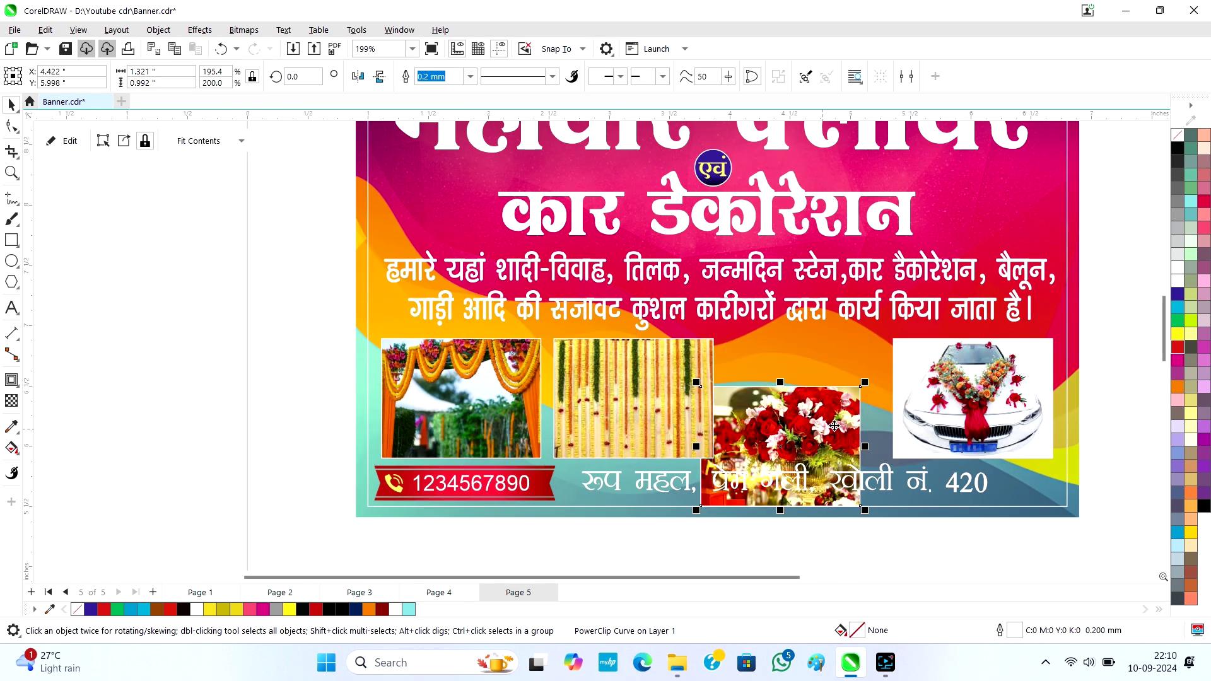
Highlight part of the banner's address line and select the phone number text to check that both are editable.
double_click(785, 484)
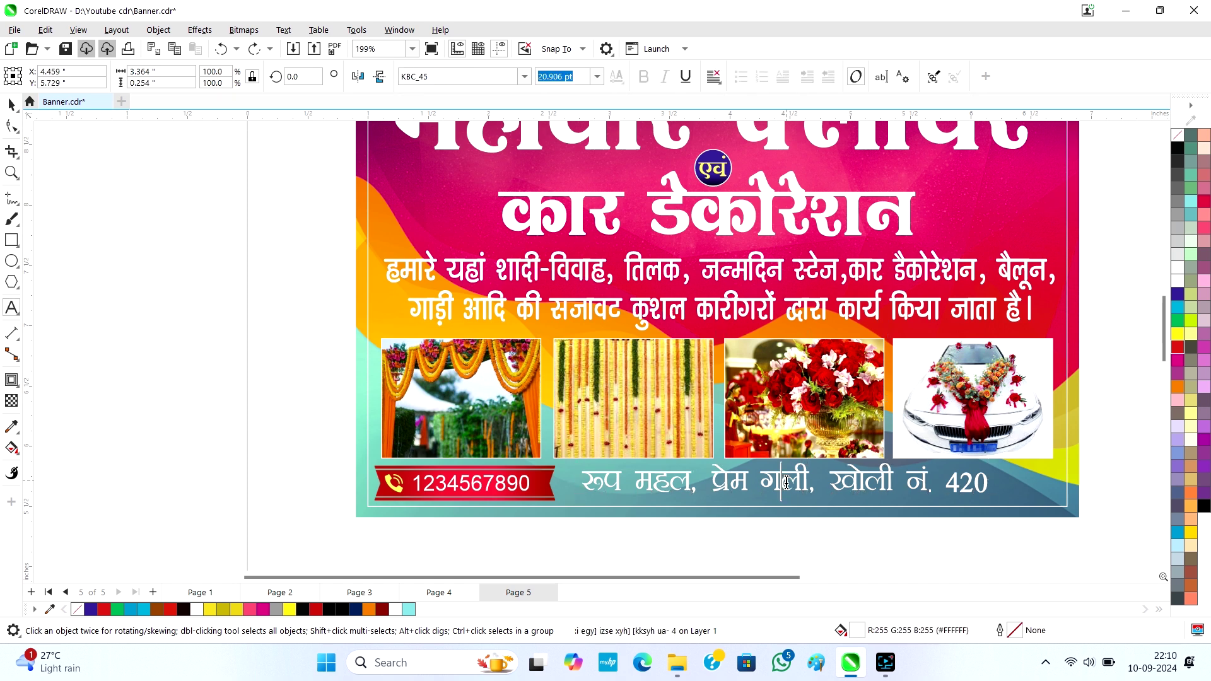
drag(872, 484, 749, 487)
key(ctrl+space)
click(505, 492)
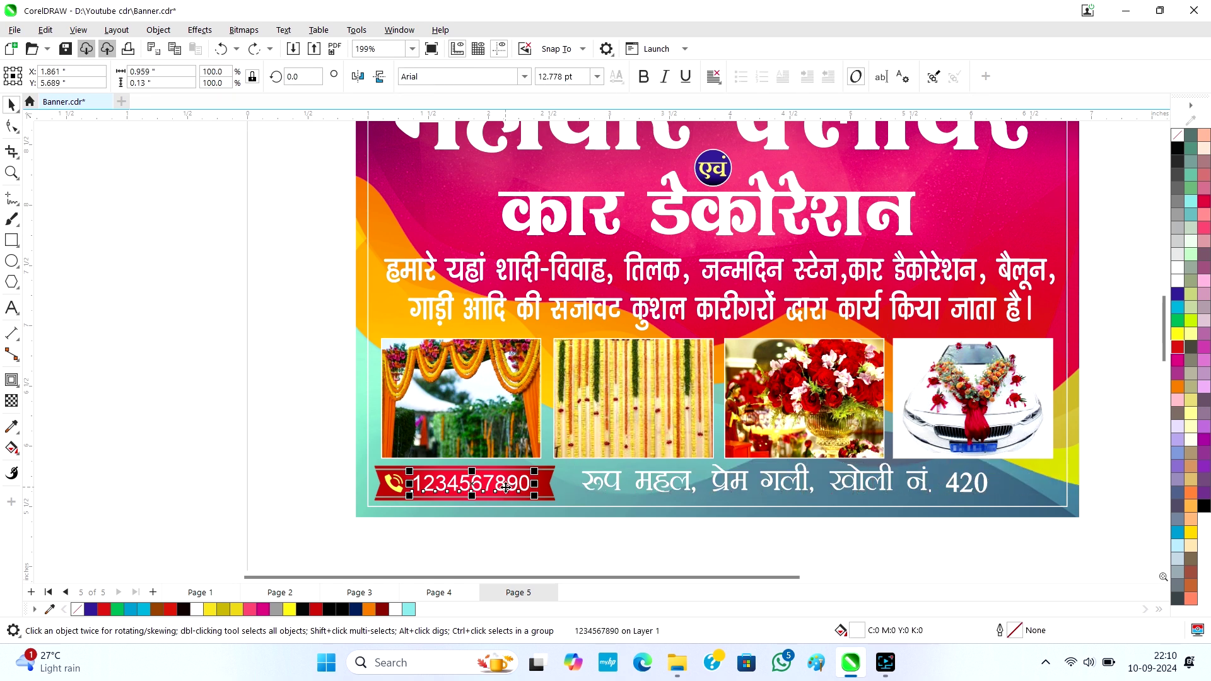
Try moving the flower banner's background bitmap sideways inside its group, undo the move and exit the group.
double_click(608, 511)
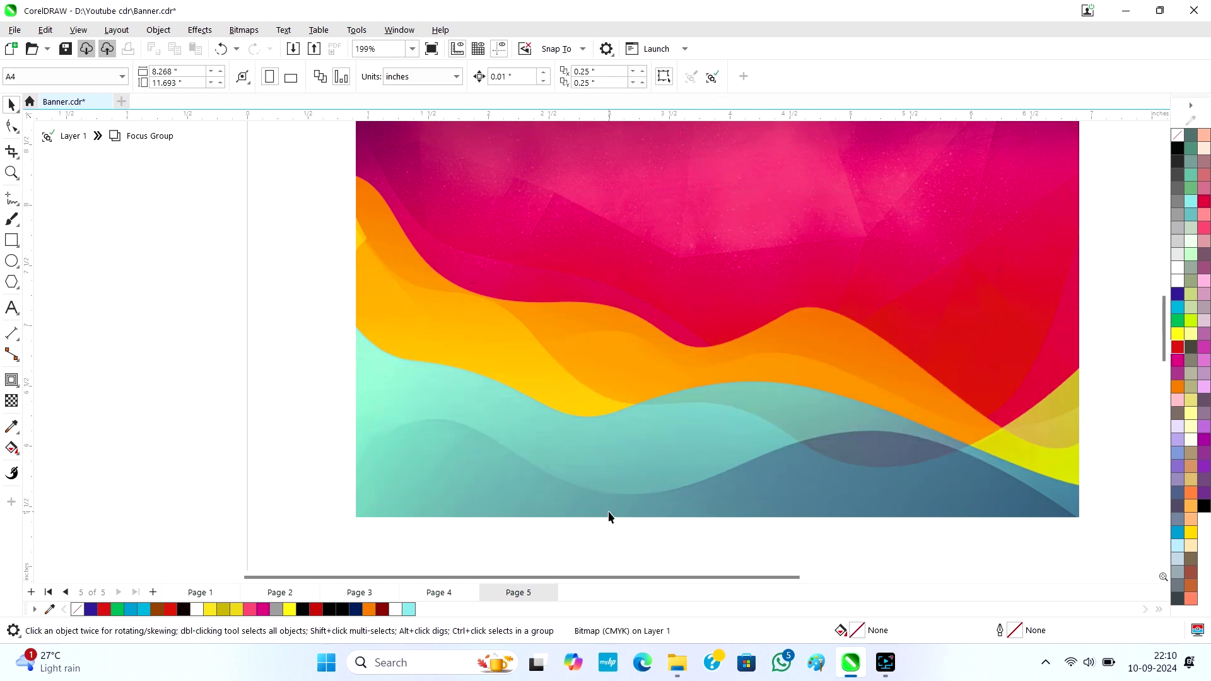
scroll(600, 460, down, 1)
click(587, 346)
drag(587, 345, 952, 378)
key(ctrl+z)
key(ctrl+z)
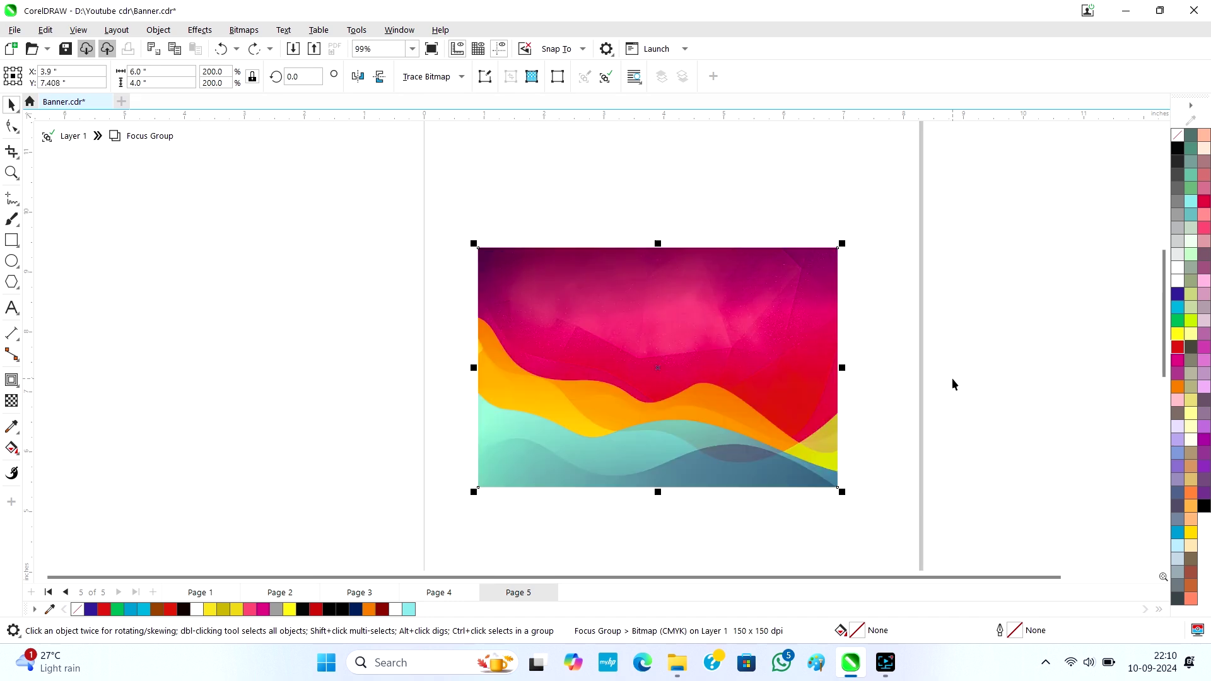
double_click(968, 388)
click(913, 392)
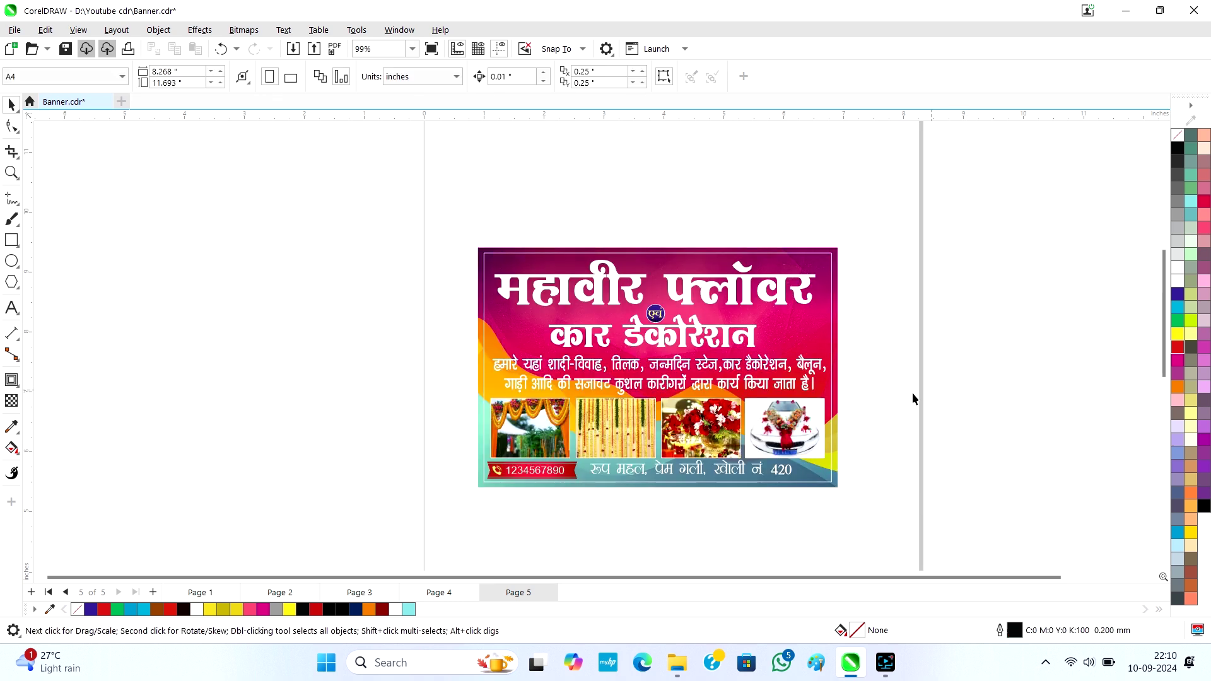
Reorder the pages so the garments banner on Page 3 becomes Page 1.
click(214, 593)
scroll(517, 382, down, 1)
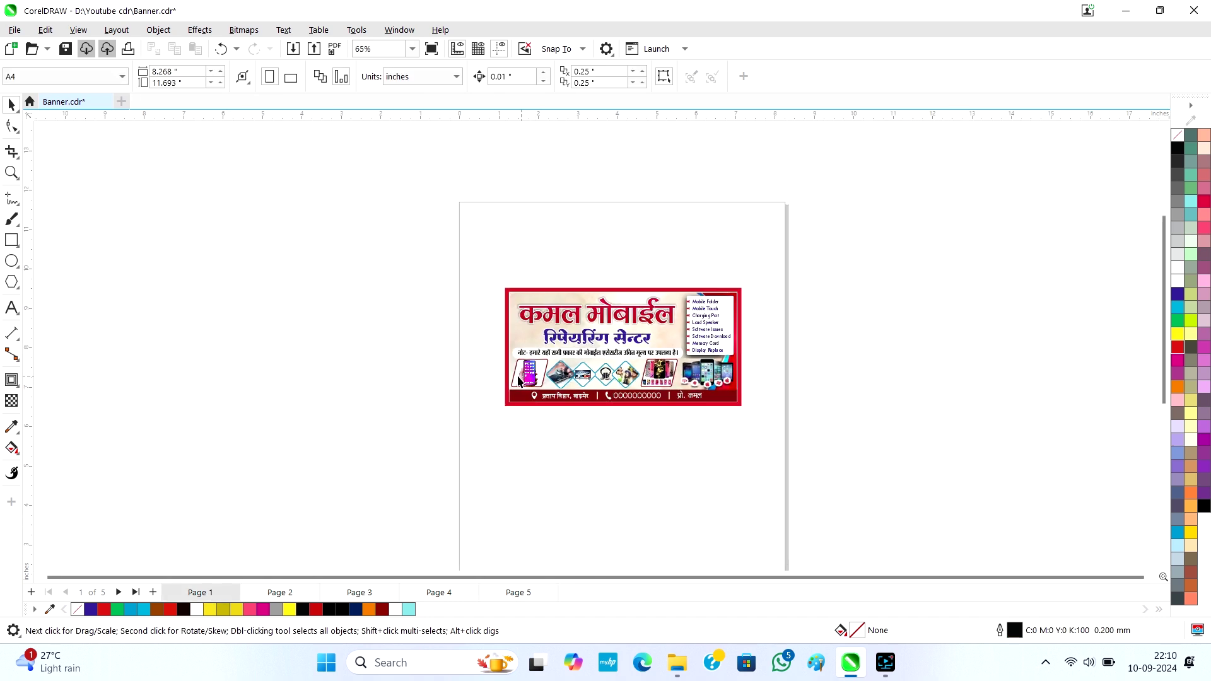
click(355, 593)
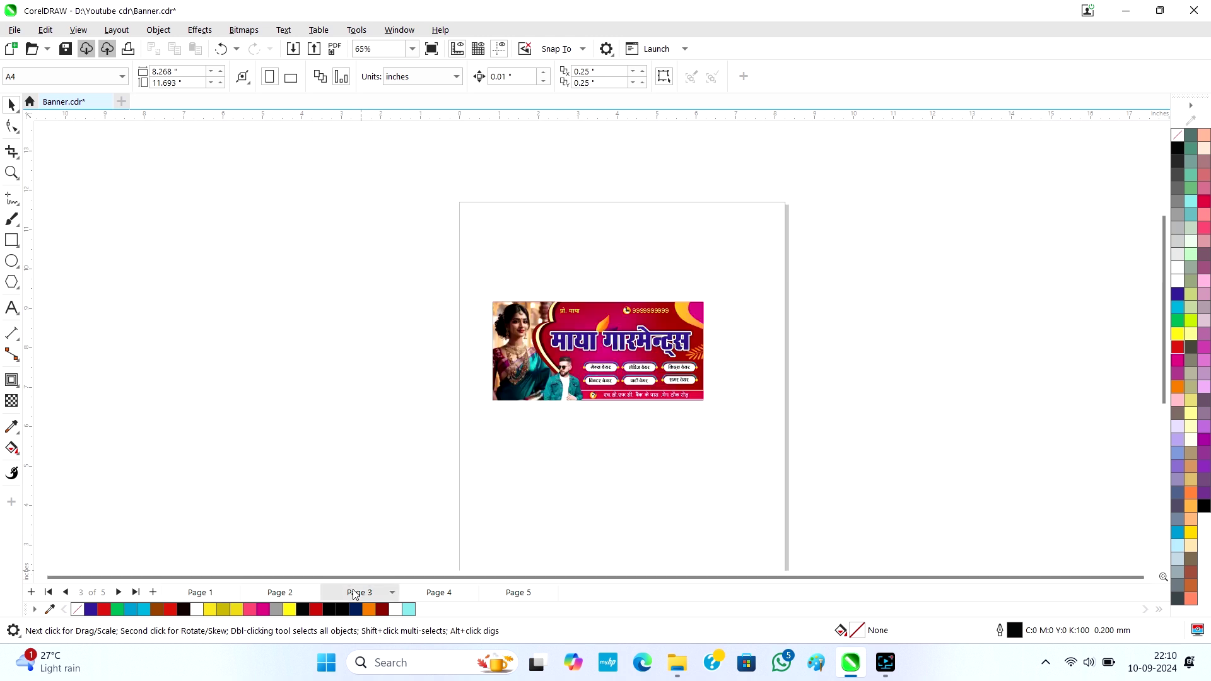
drag(352, 596, 210, 596)
Select all objects of the garments banner on Page 1 and view the whole design enlarged.
drag(354, 294, 780, 453)
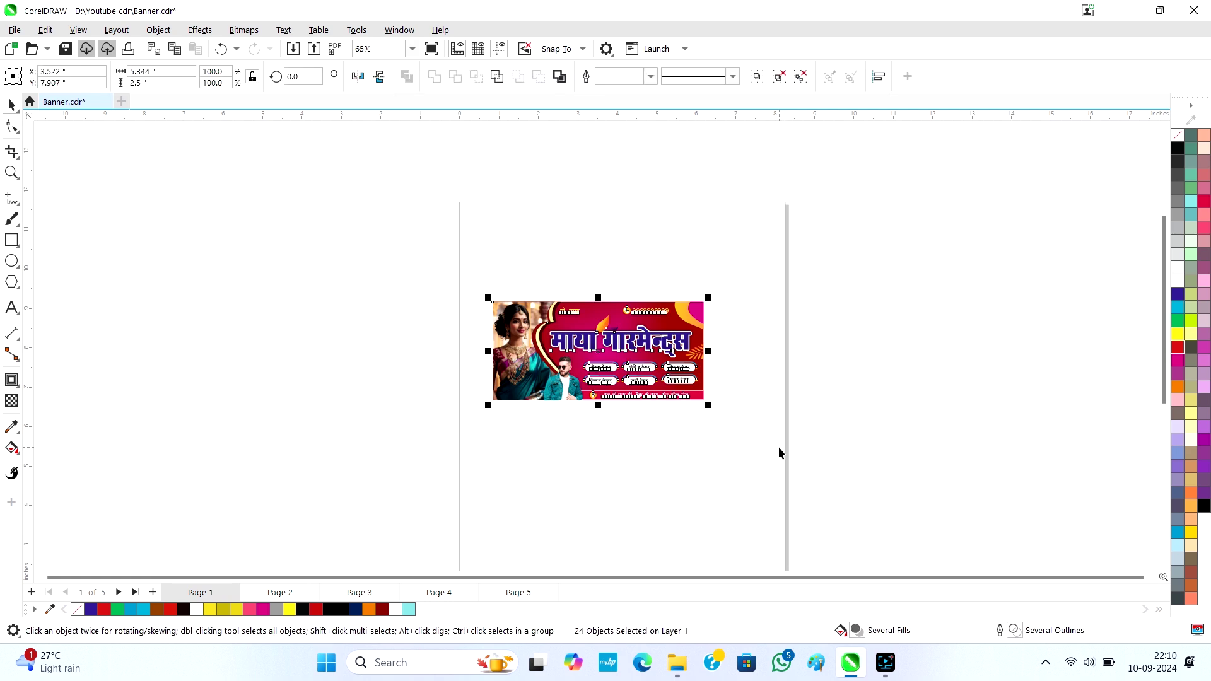
key(shift+F2)
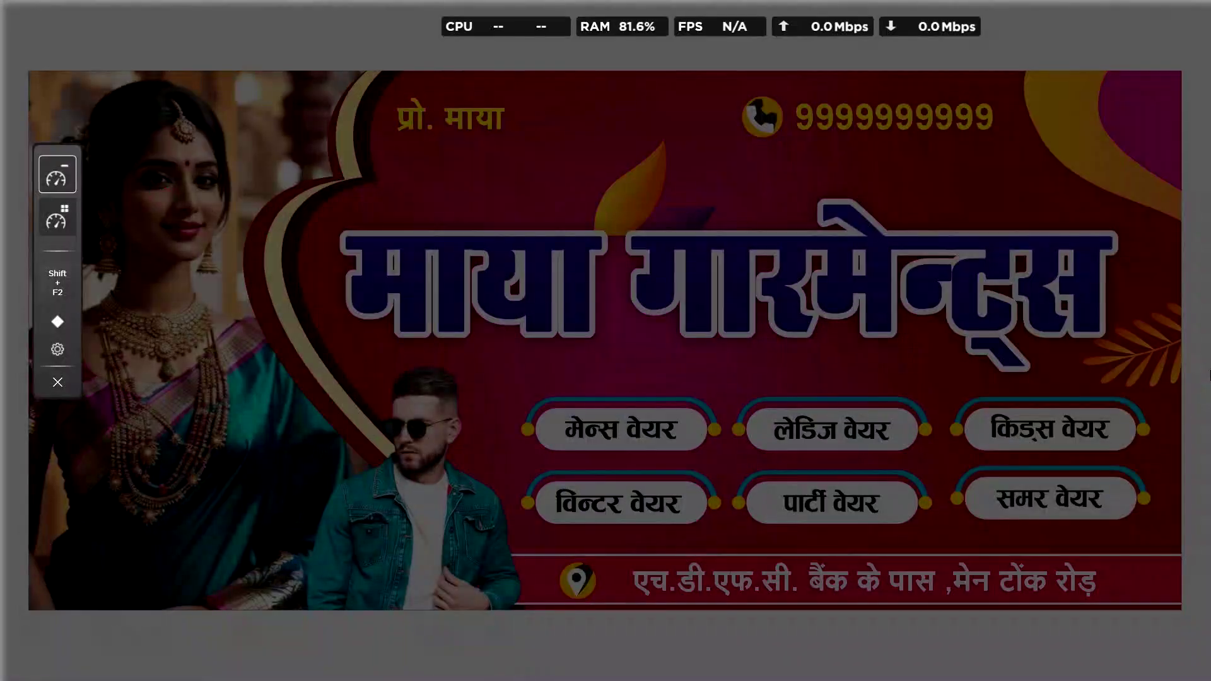
key(Escape)
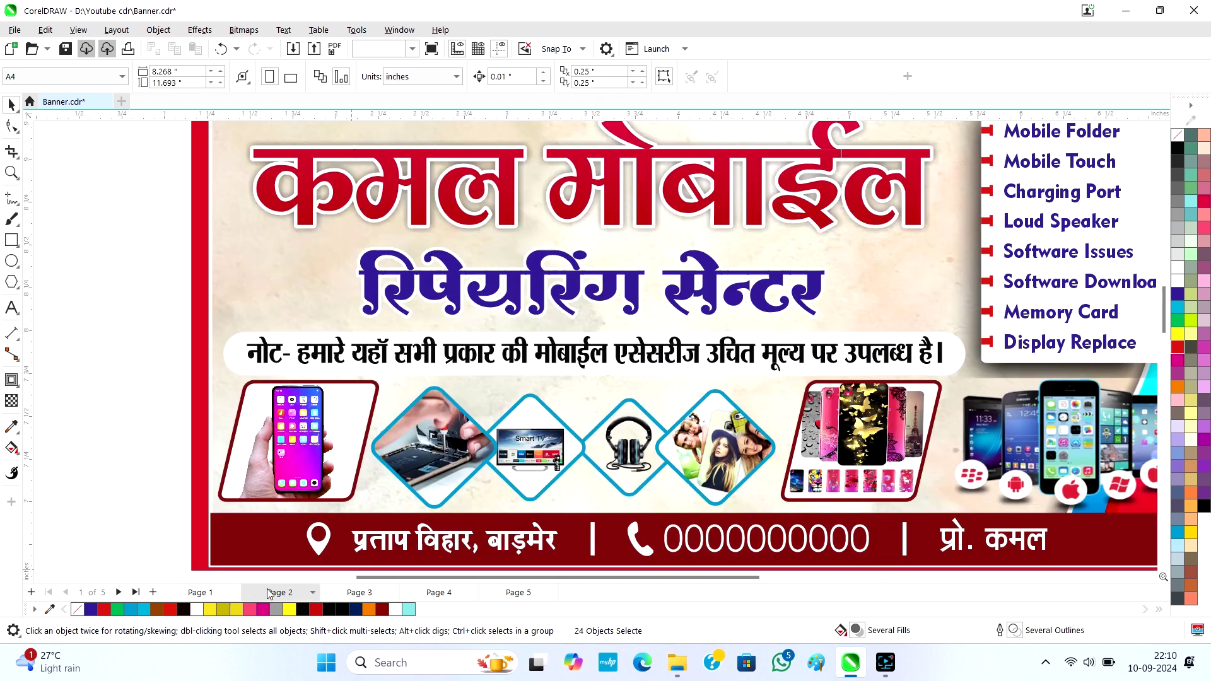
Select the mobile repairing banner on Page 2, examine it in full-screen preview and return to the drawing.
click(265, 594)
scroll(496, 378, down, 3)
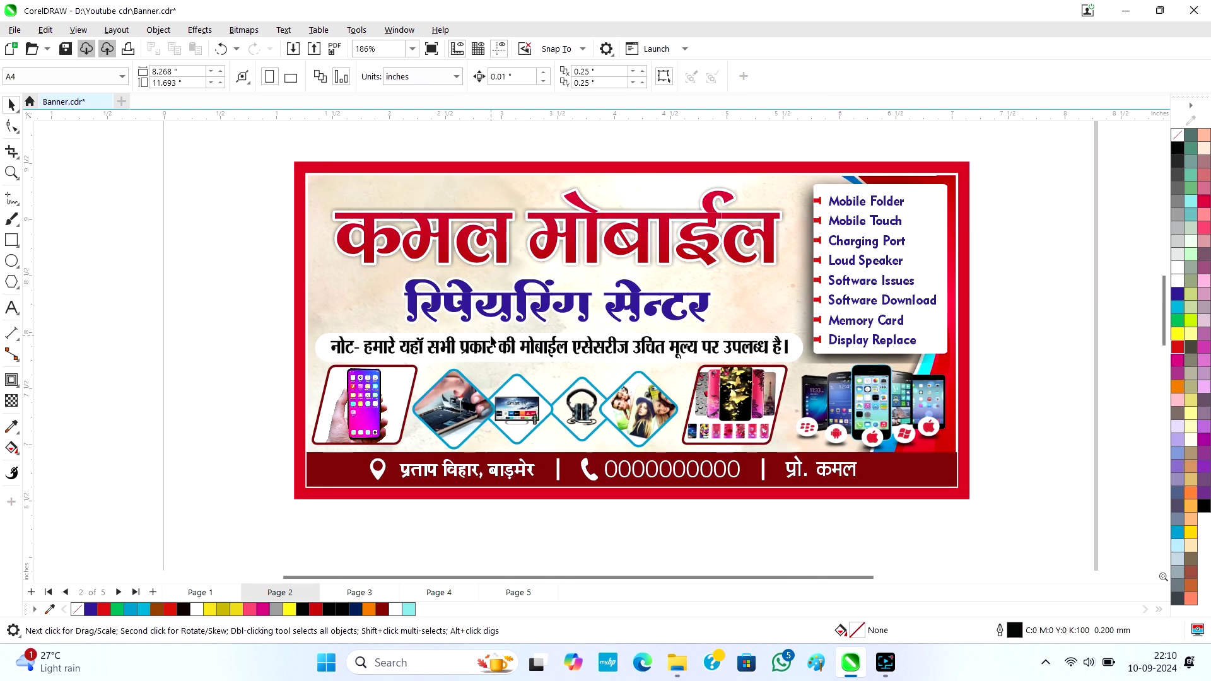
drag(271, 185, 975, 531)
key(z)
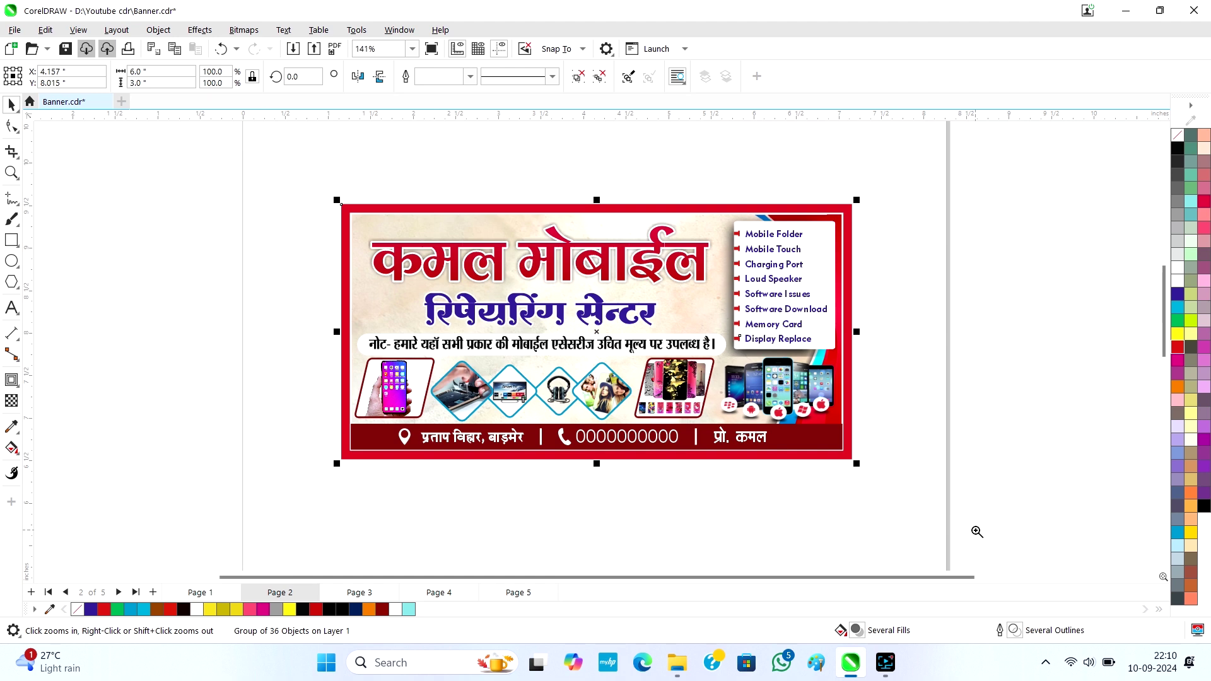
key(shift+F2)
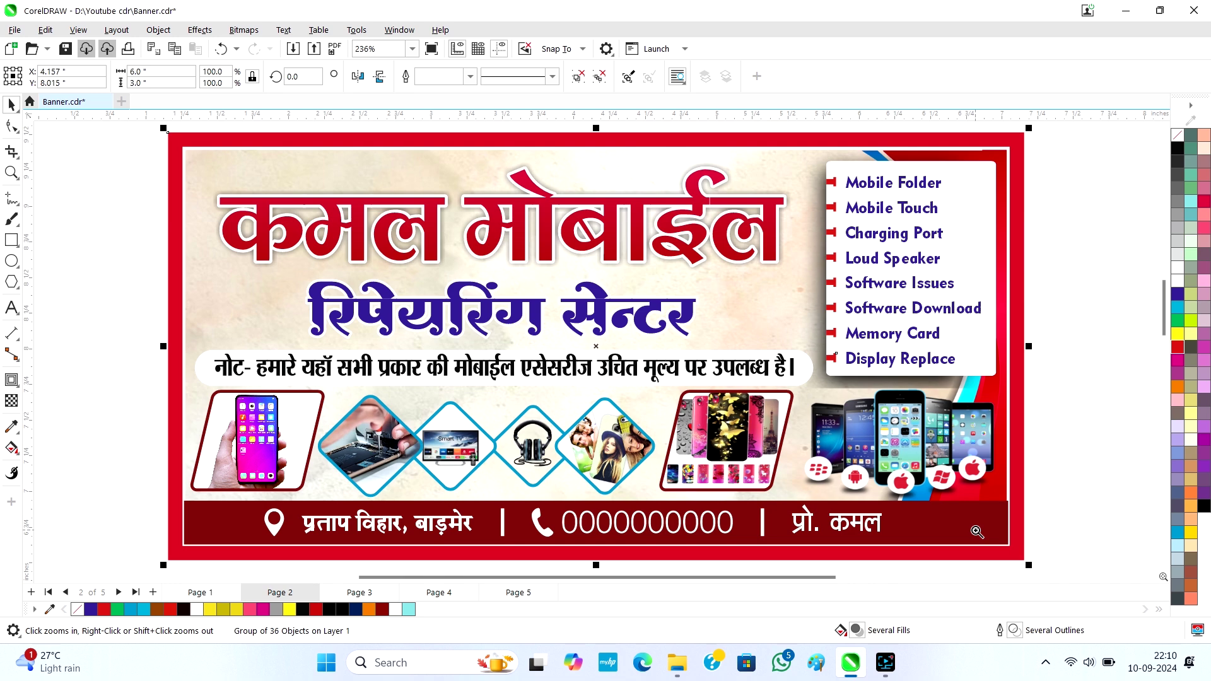
key(F9)
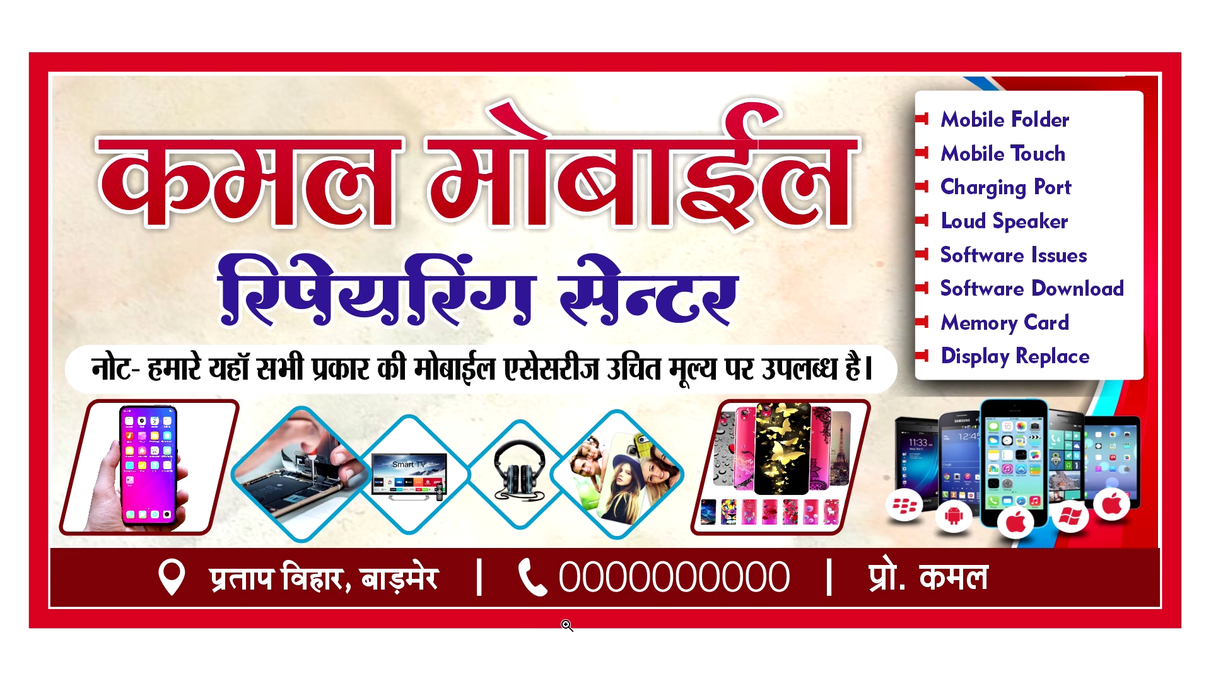
click(587, 571)
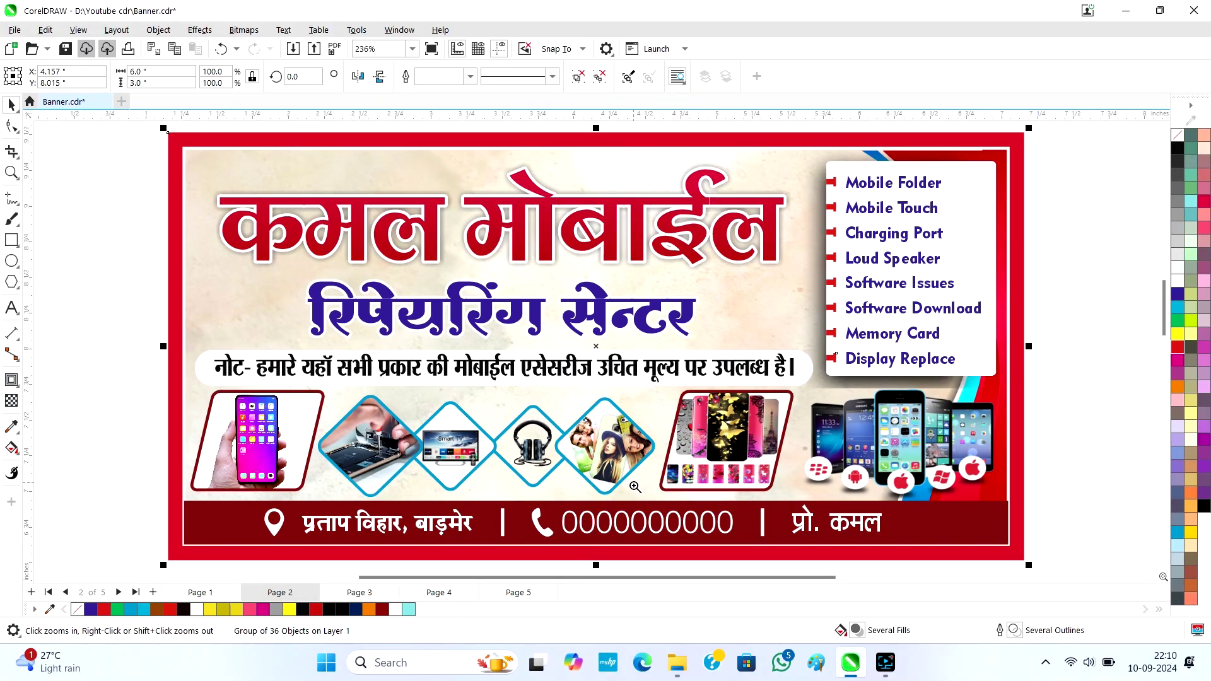
Select the bike service centre banner on Page 3, enlarge it, examine it in full-screen preview and return to the drawing.
key(Page_Down)
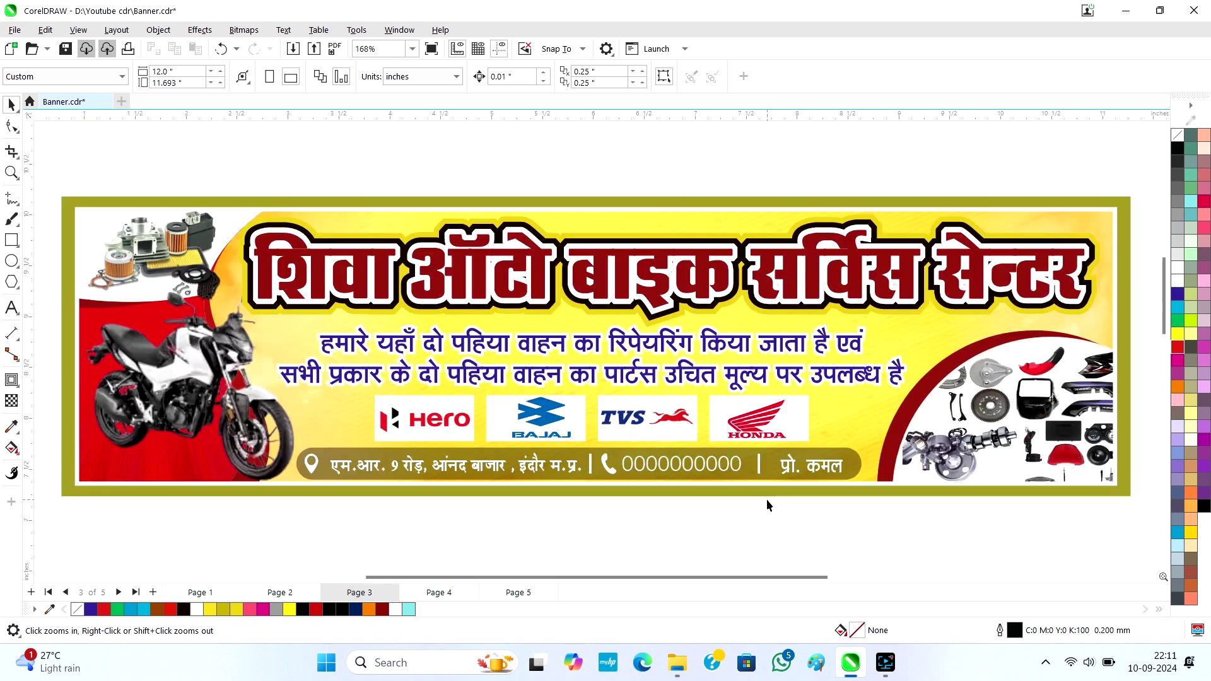
click(88, 201)
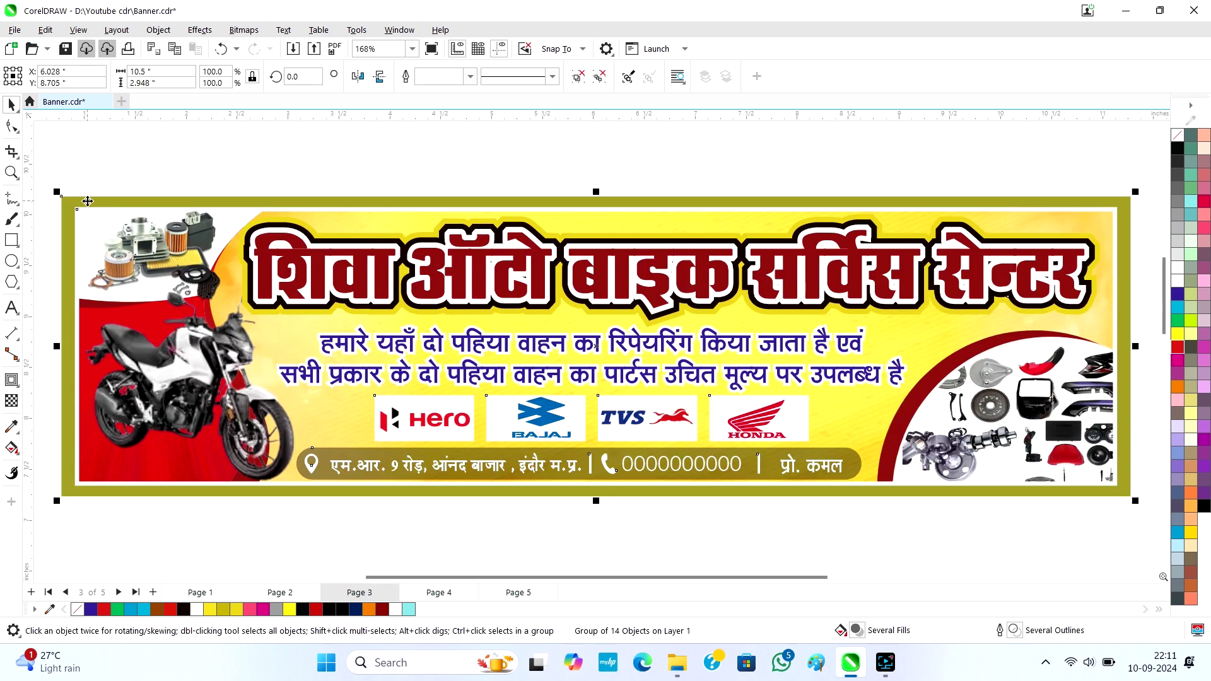
key(z)
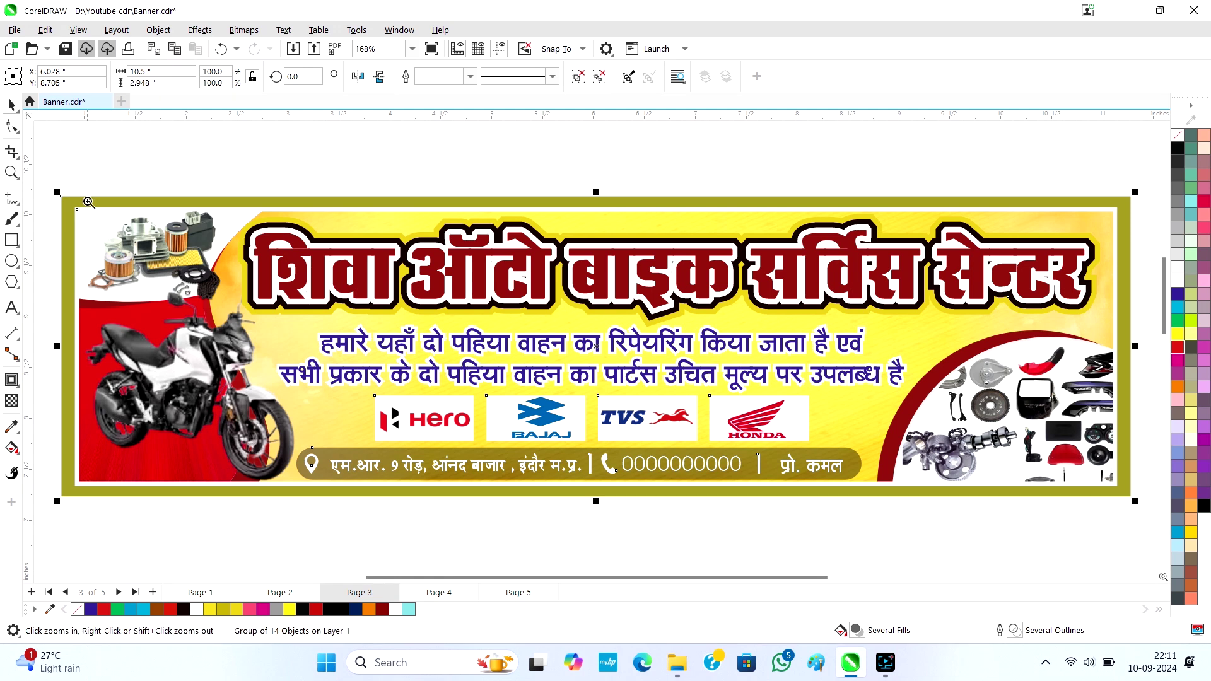
click(565, 546)
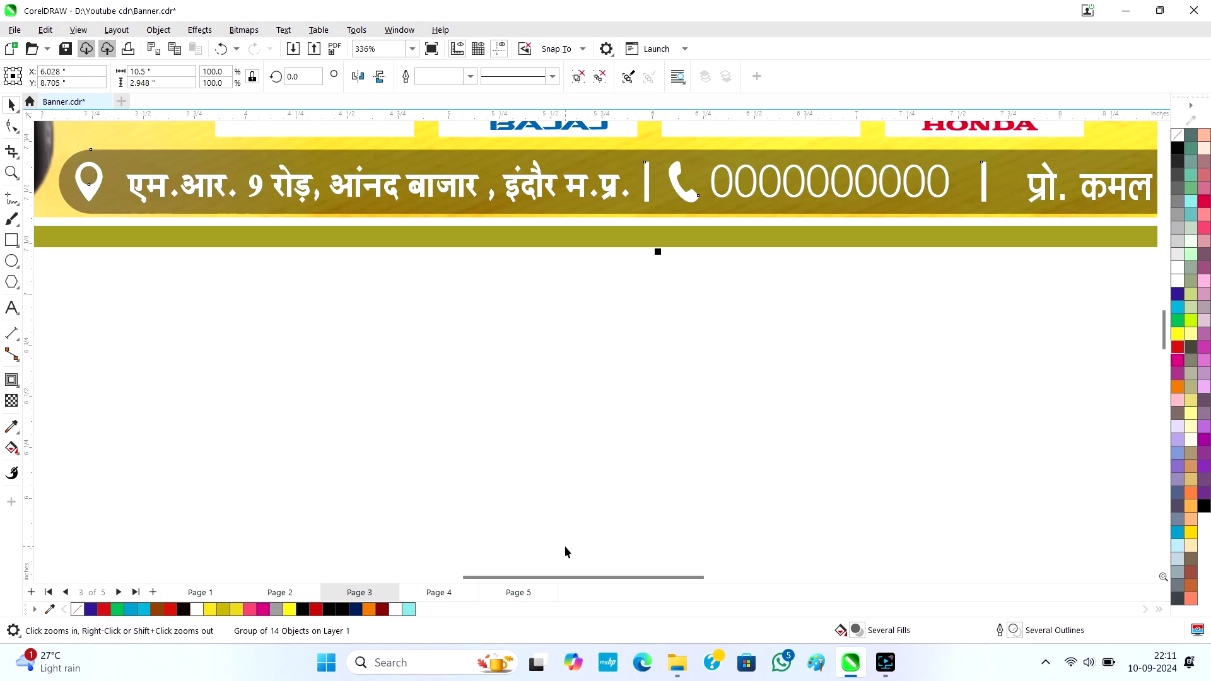
click(547, 480)
scroll(533, 466, down, 1)
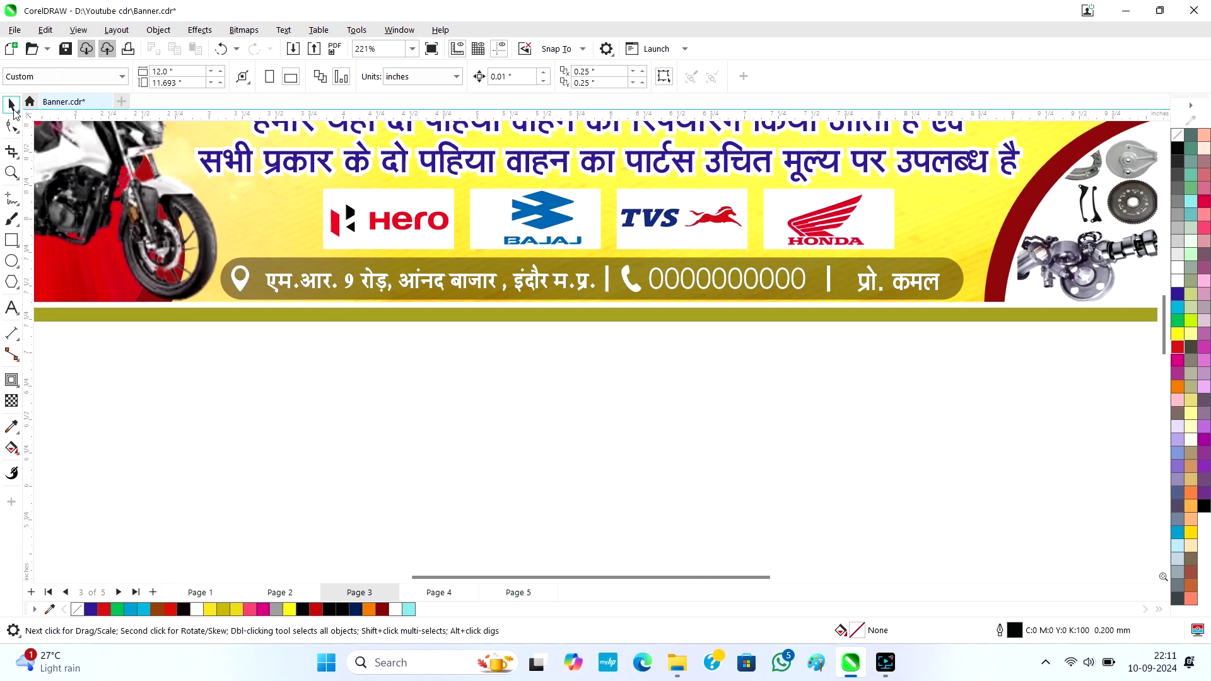
scroll(242, 322, down, 4)
drag(111, 168, 728, 352)
key(z)
key(shift+F2)
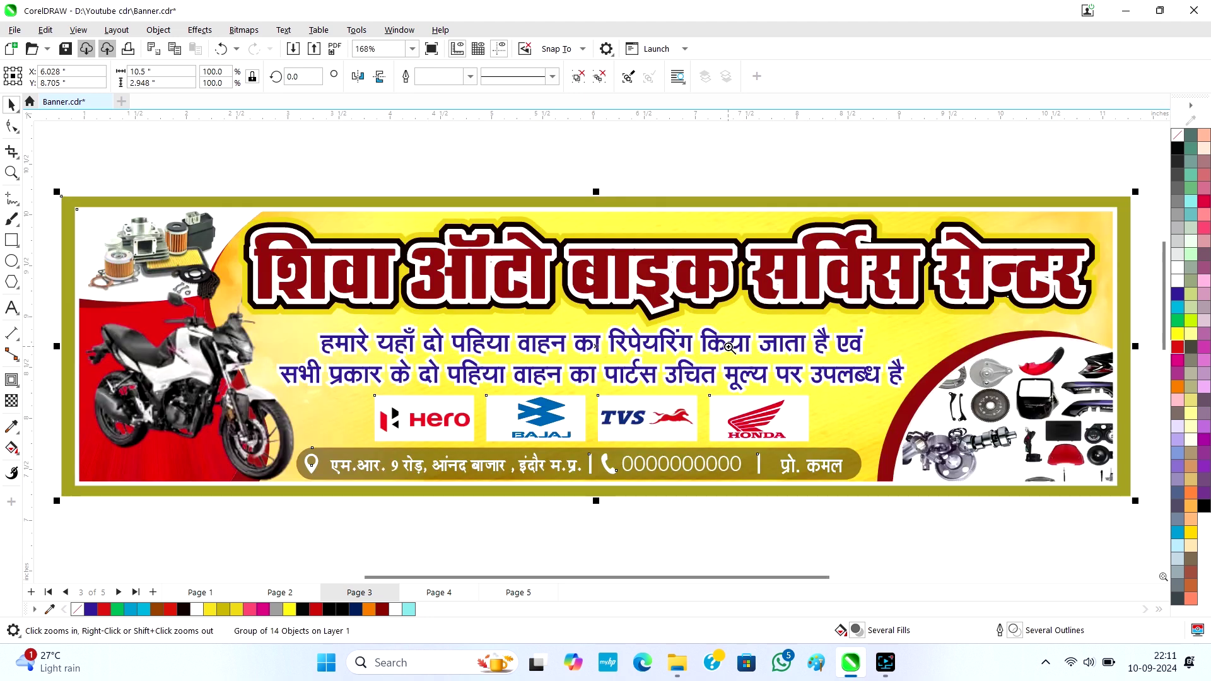
key(F9)
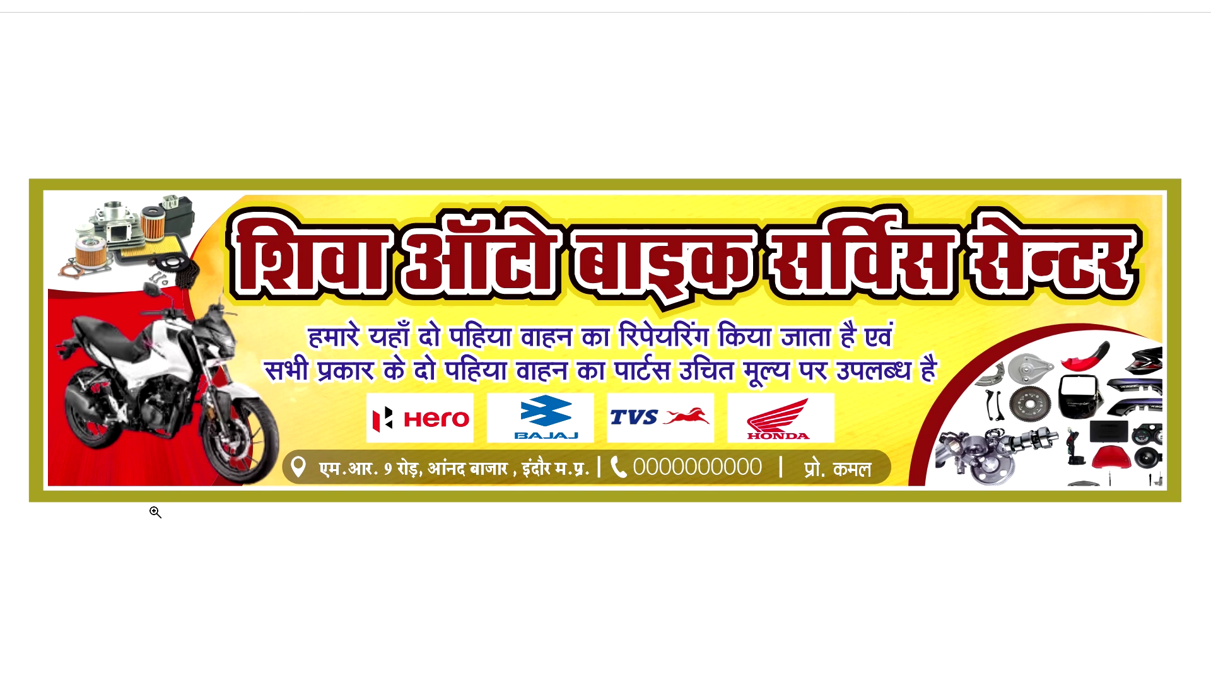
key(Escape)
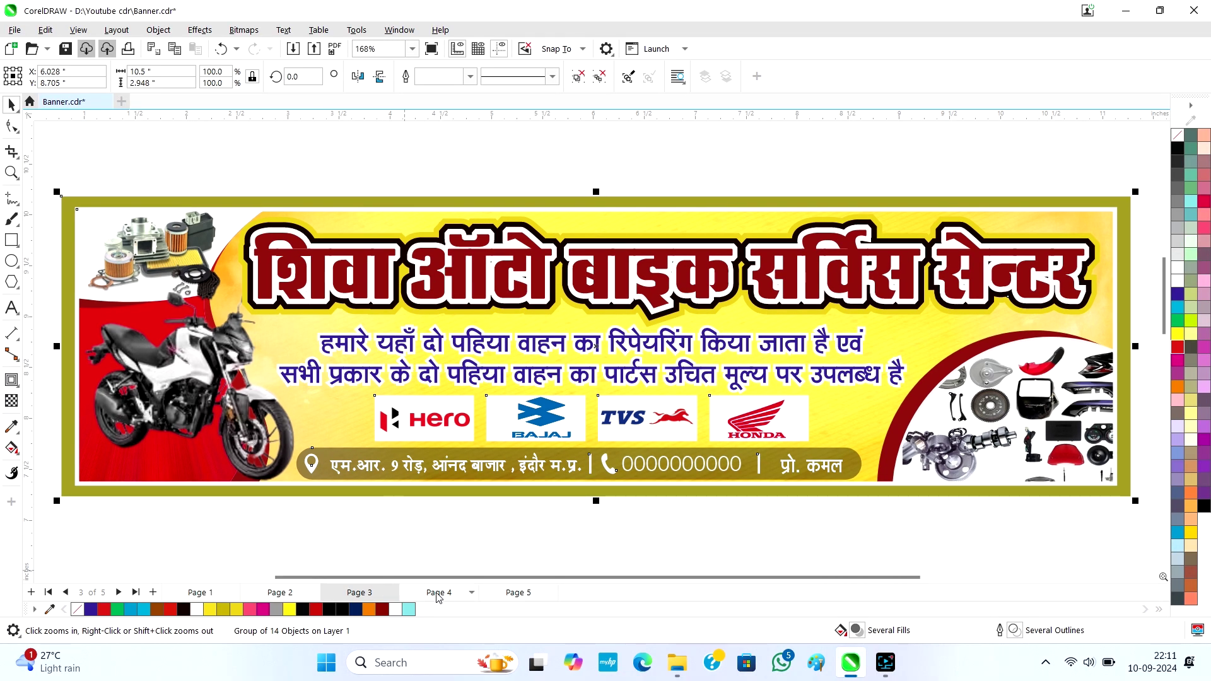
Select all objects of the beauty parlour banner on Page 4, enlarge it, examine it in full-screen preview and return to the drawing.
click(438, 593)
drag(300, 234, 909, 538)
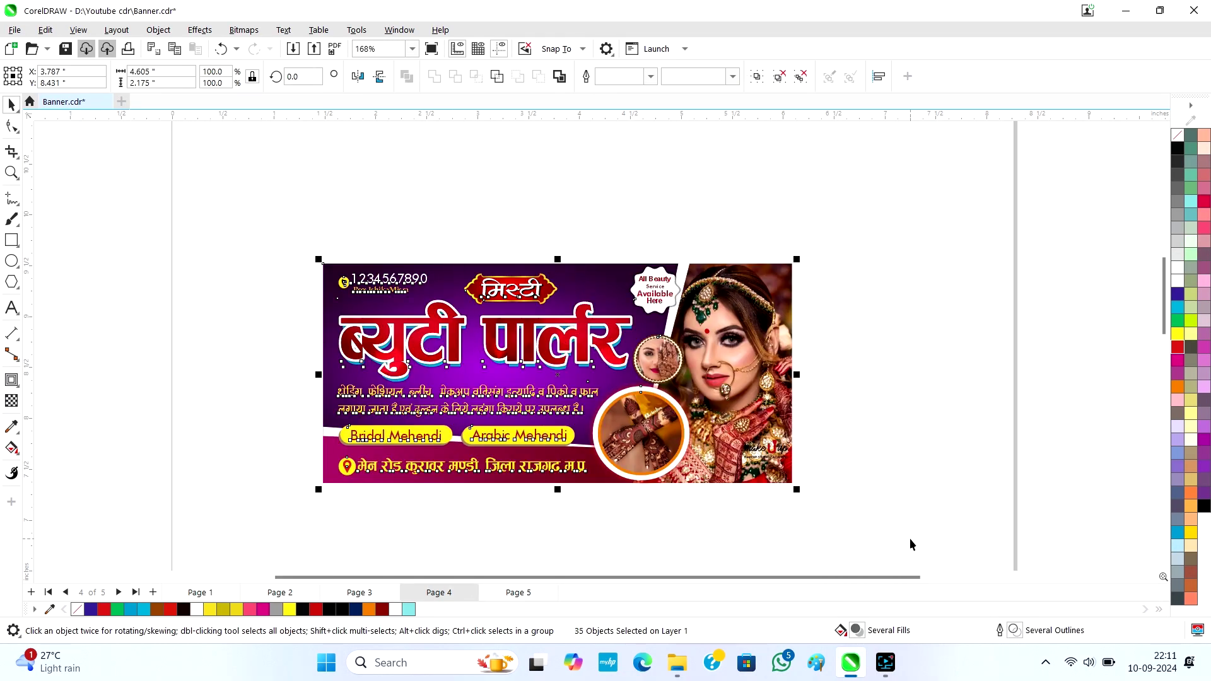
key(shift+F2)
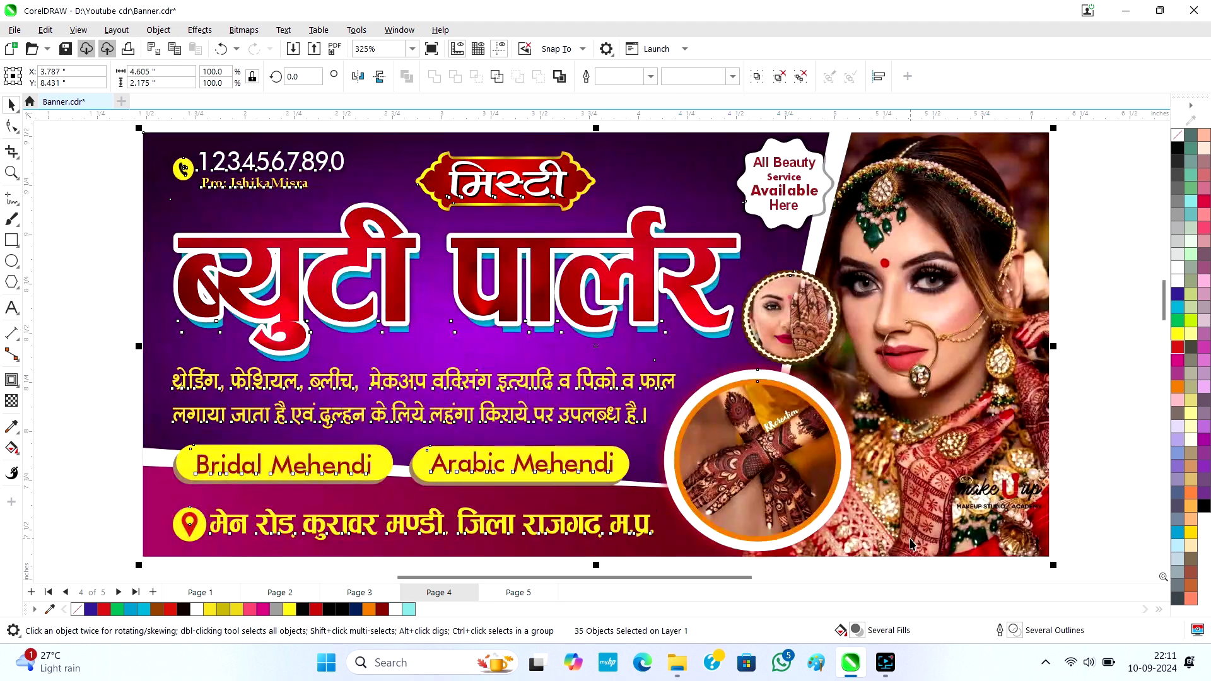
key(F9)
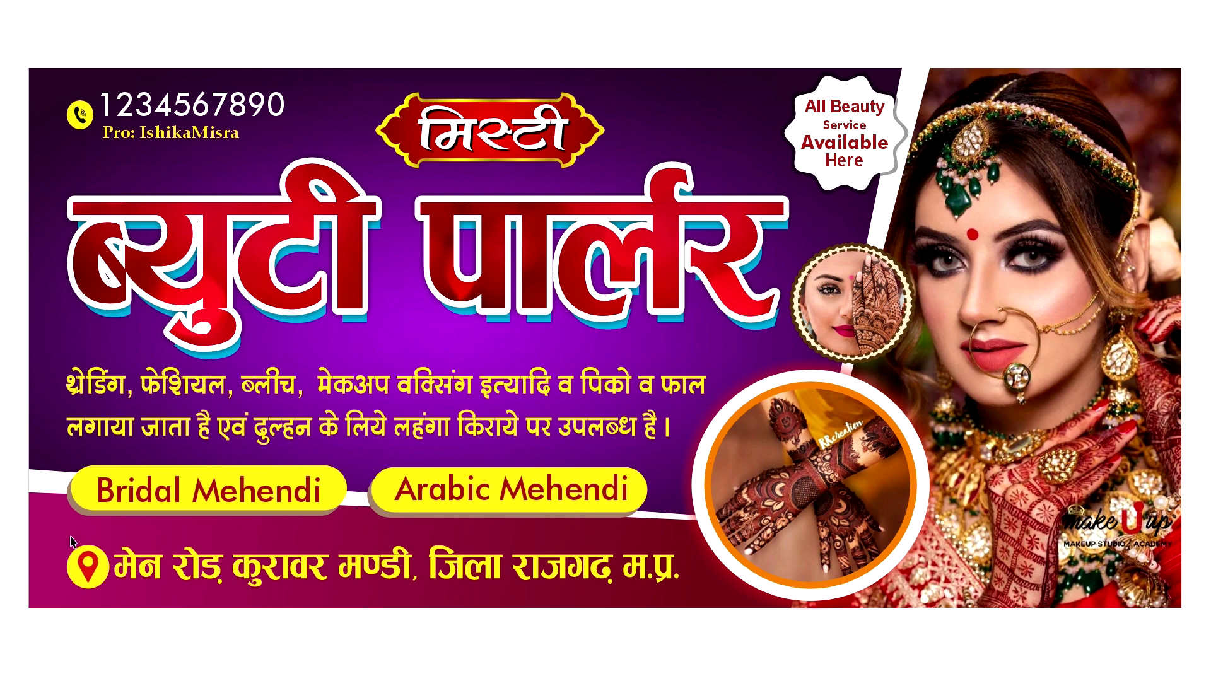
click(2, 477)
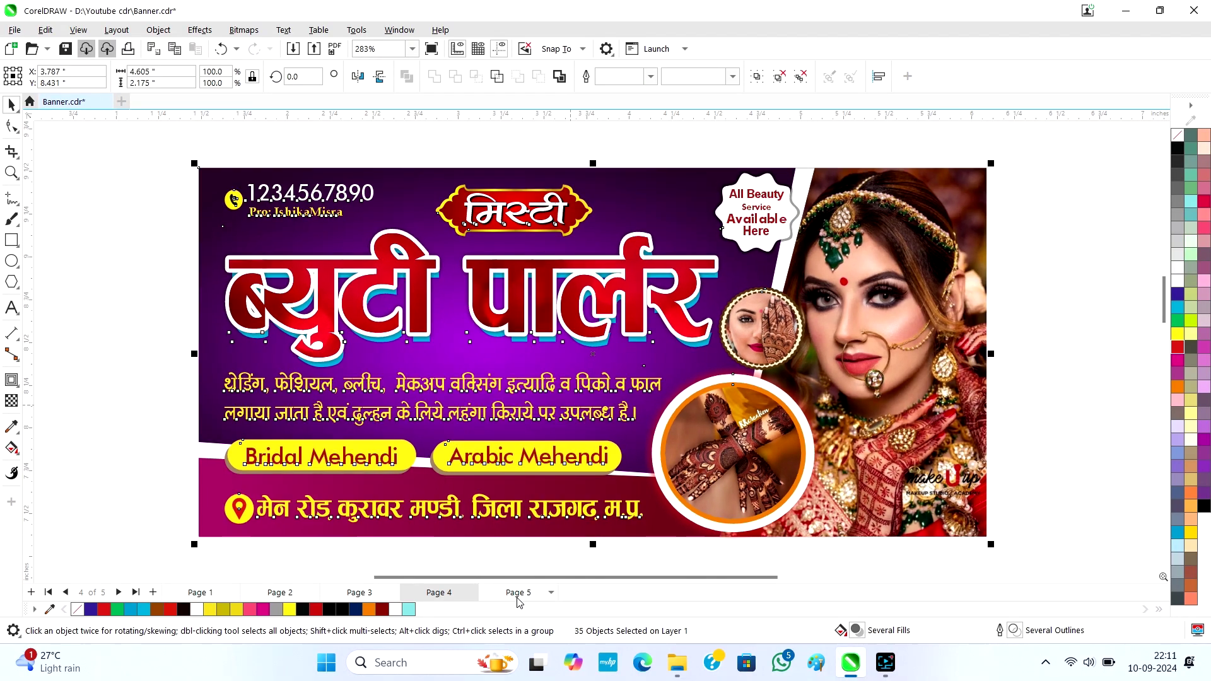
Select the whole flower and car decoration banner on Page 5, examine it enlarged in full-screen preview, then return and clear the selection.
click(517, 593)
scroll(431, 319, down, 5)
drag(211, 247, 713, 500)
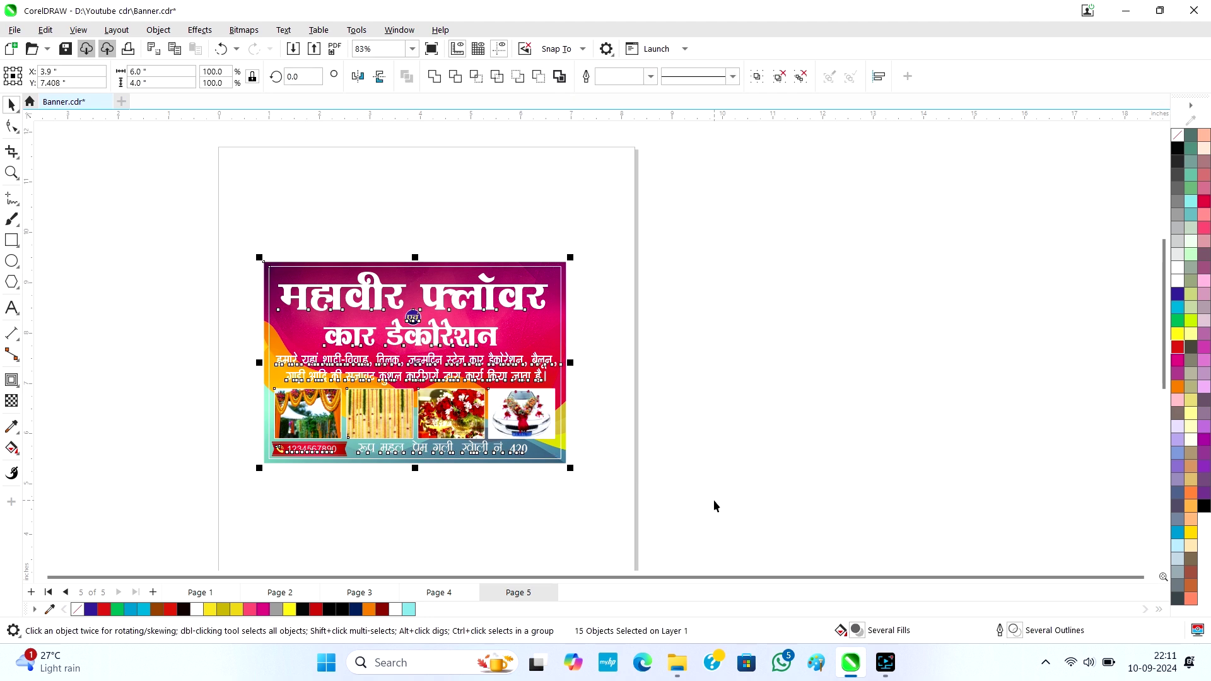
key(shift+F2)
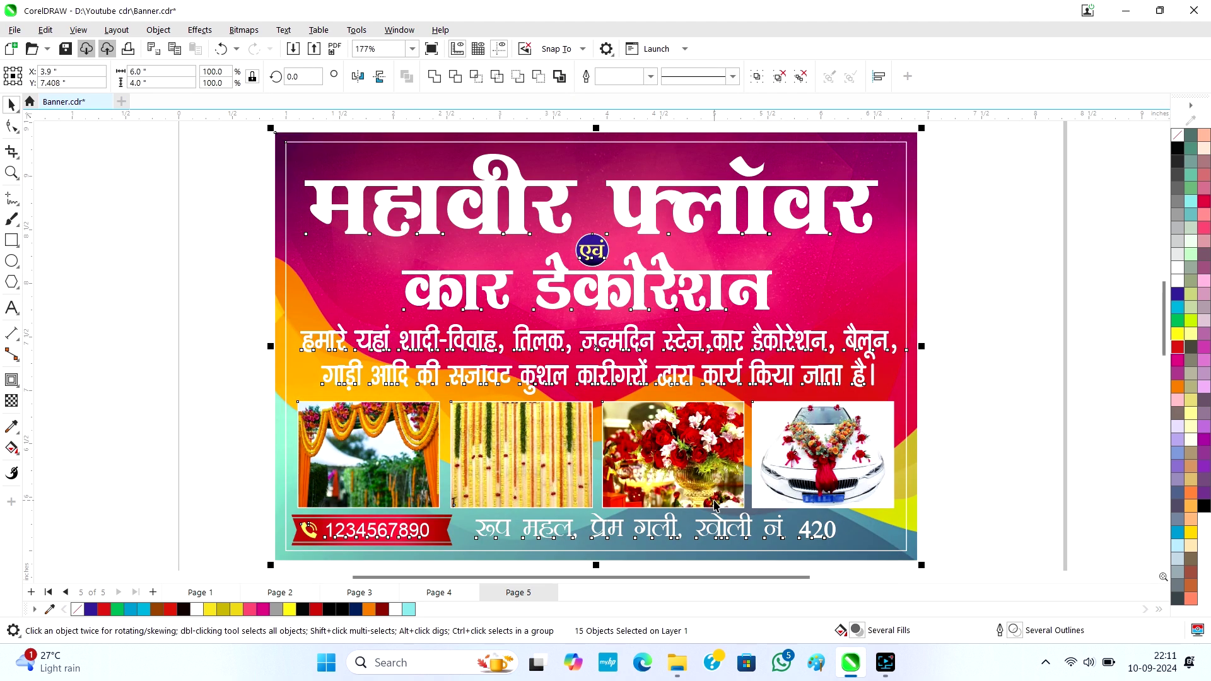
key(F9)
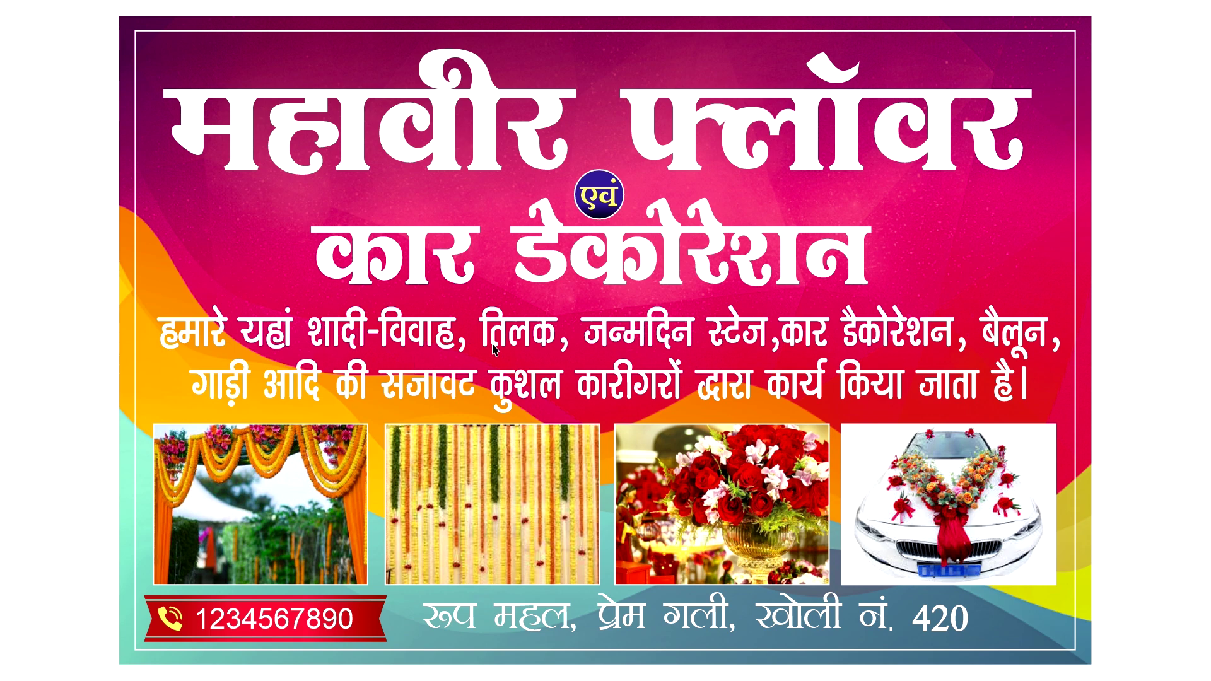
key(Escape)
click(1013, 289)
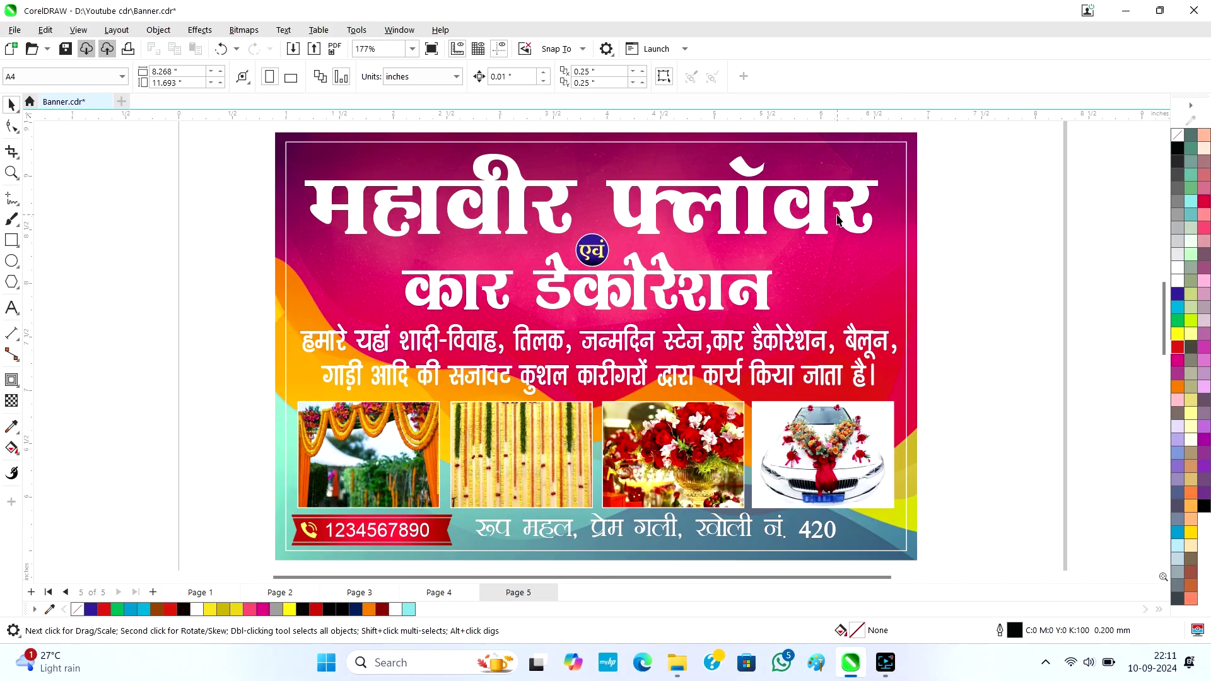
Give the flower banner's main headline a black outline and change its outline width unit to points.
click(848, 219)
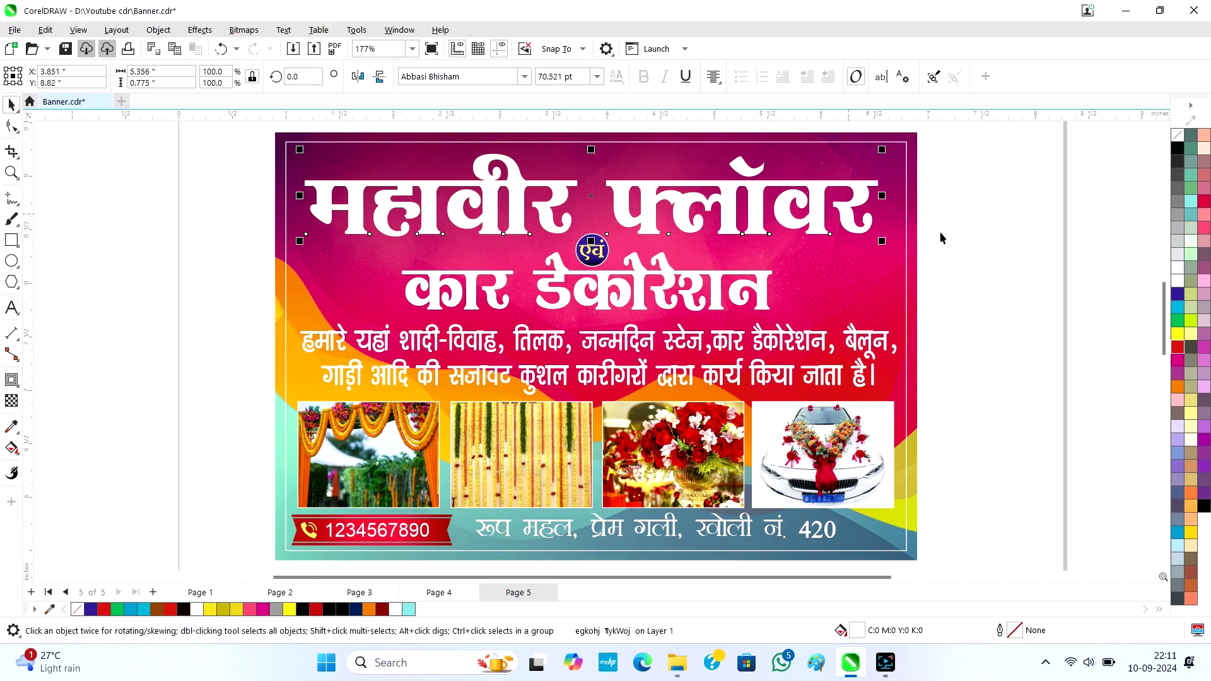
right_click(1181, 151)
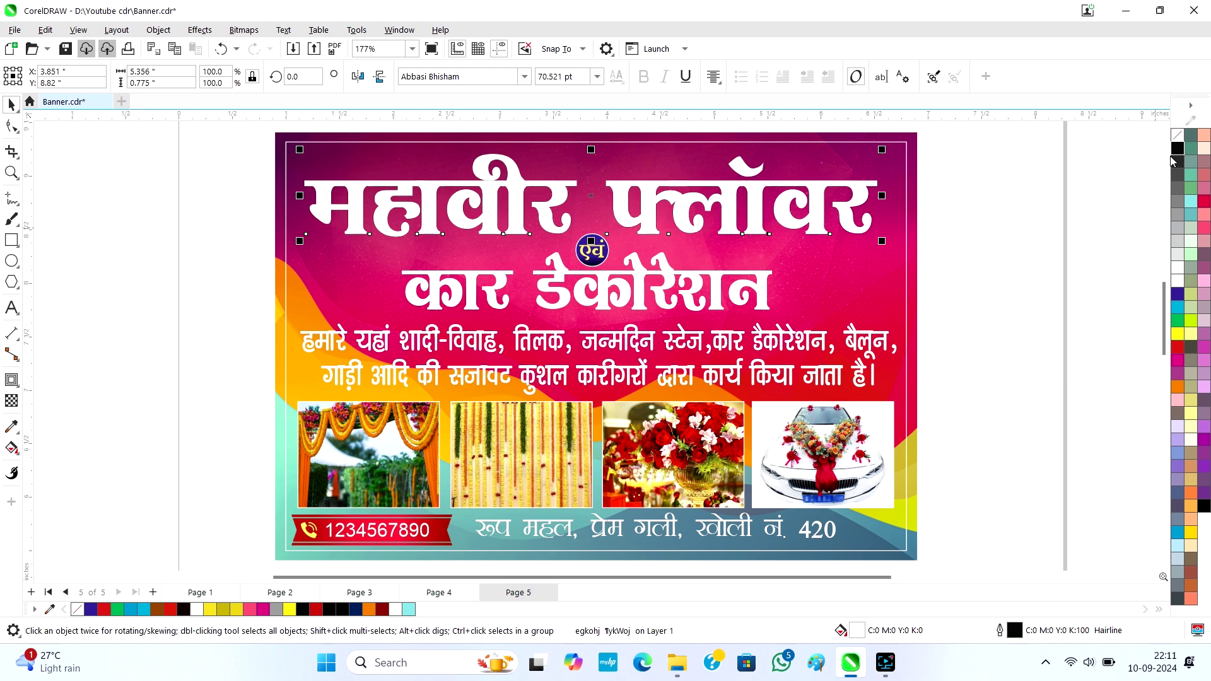
key(F12)
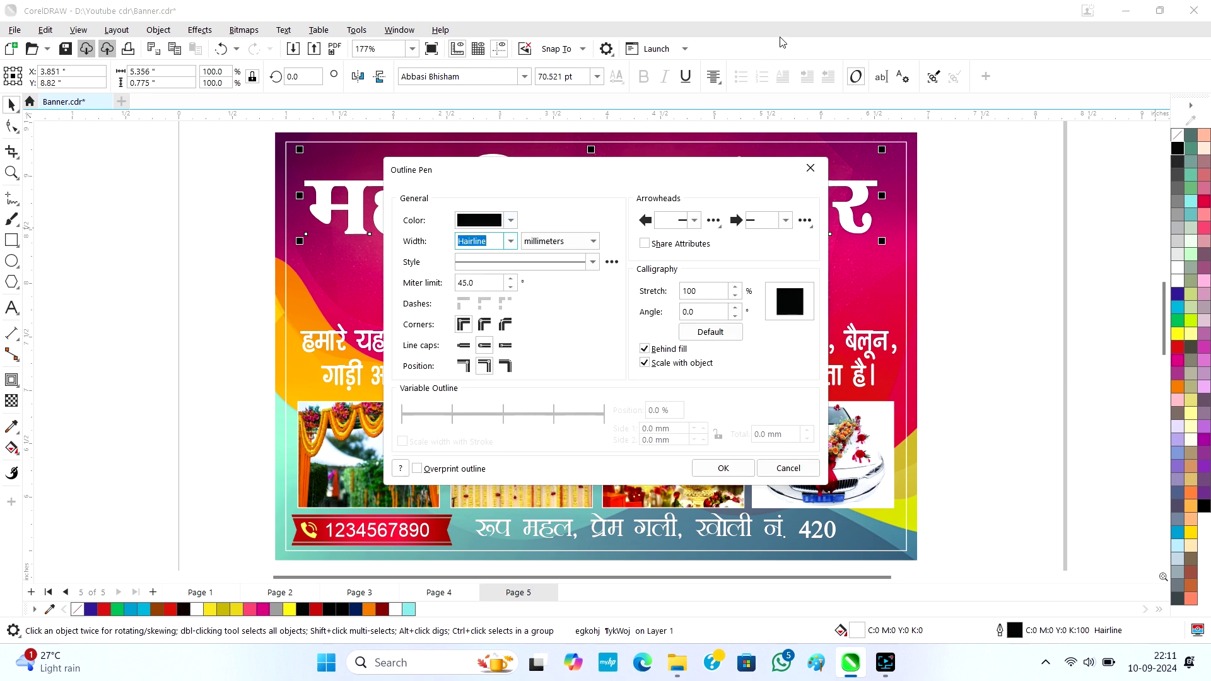
click(510, 241)
click(540, 243)
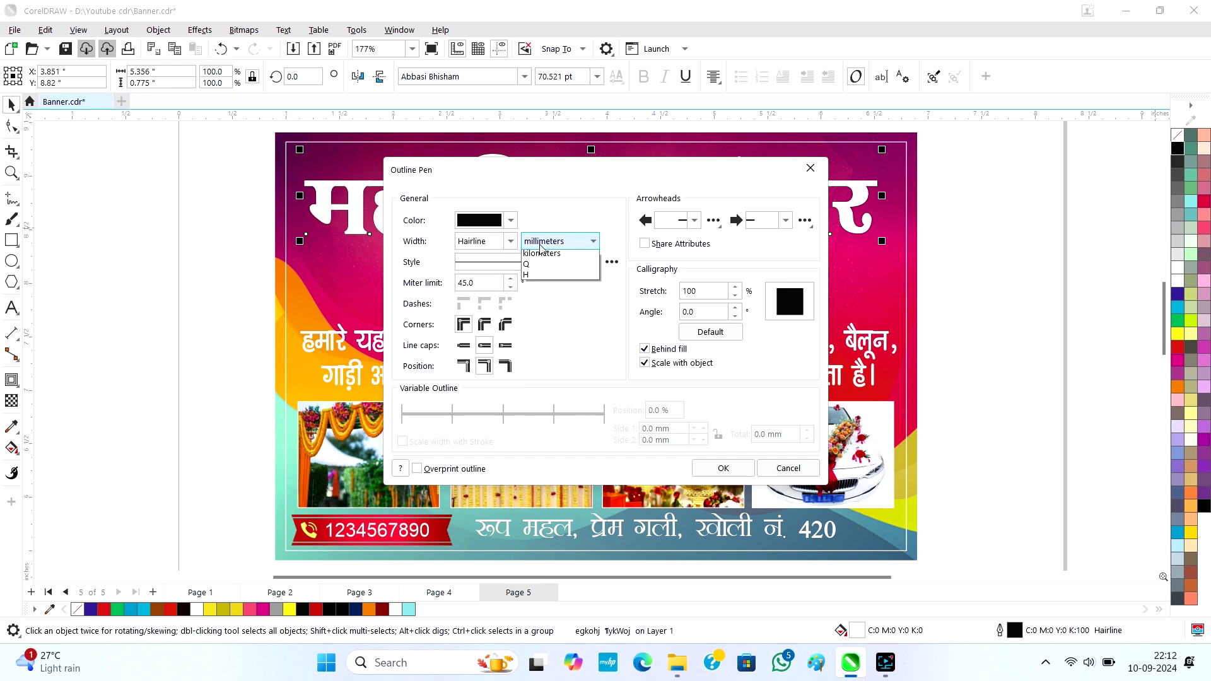
click(534, 289)
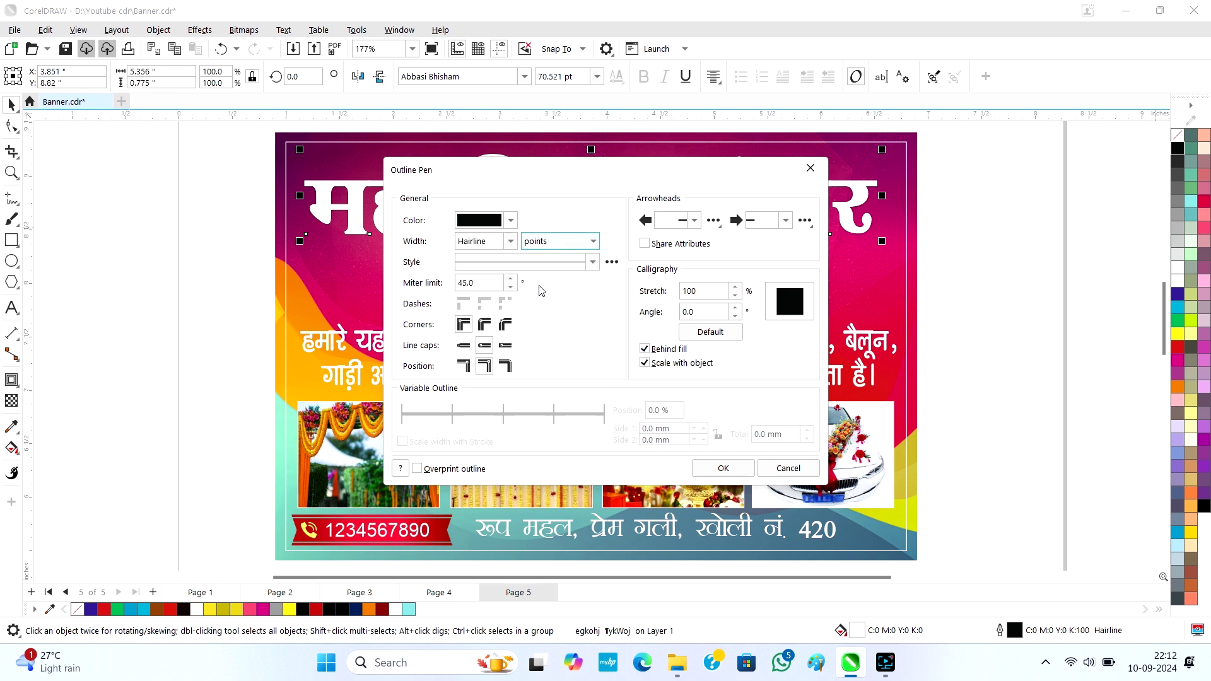
Try 2 pt and 10 pt headline outline widths, settle on 8 pt with round corners and apply the outline.
click(510, 241)
click(470, 321)
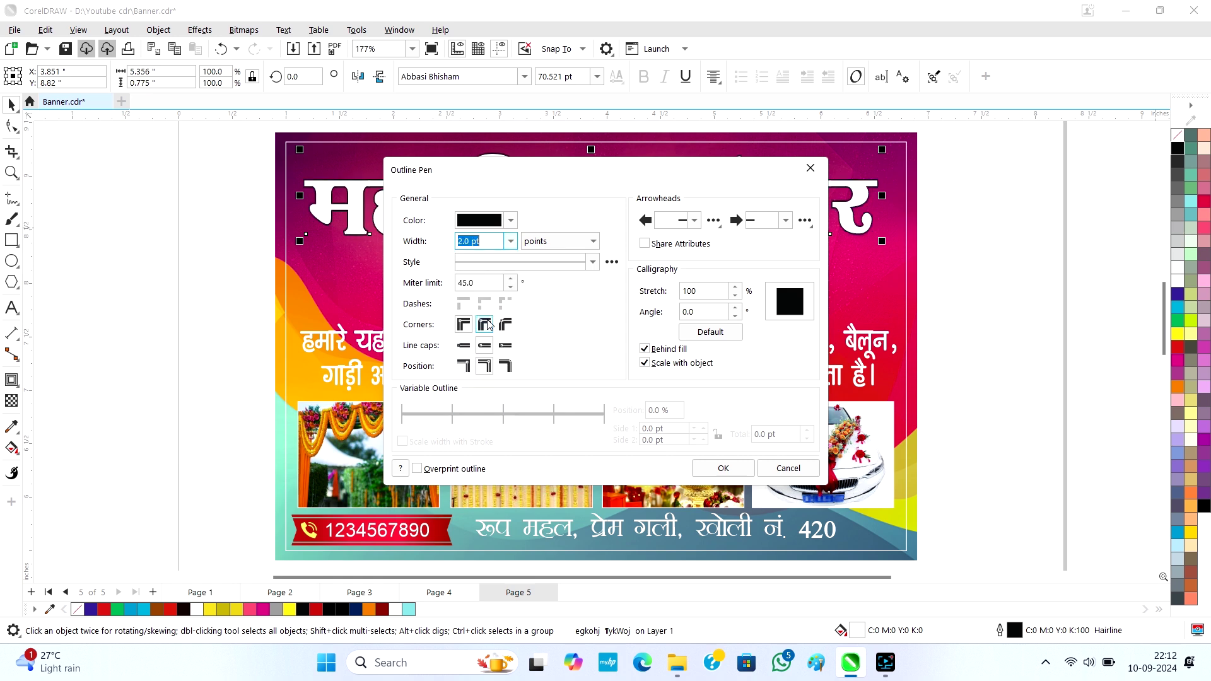
click(510, 241)
click(476, 364)
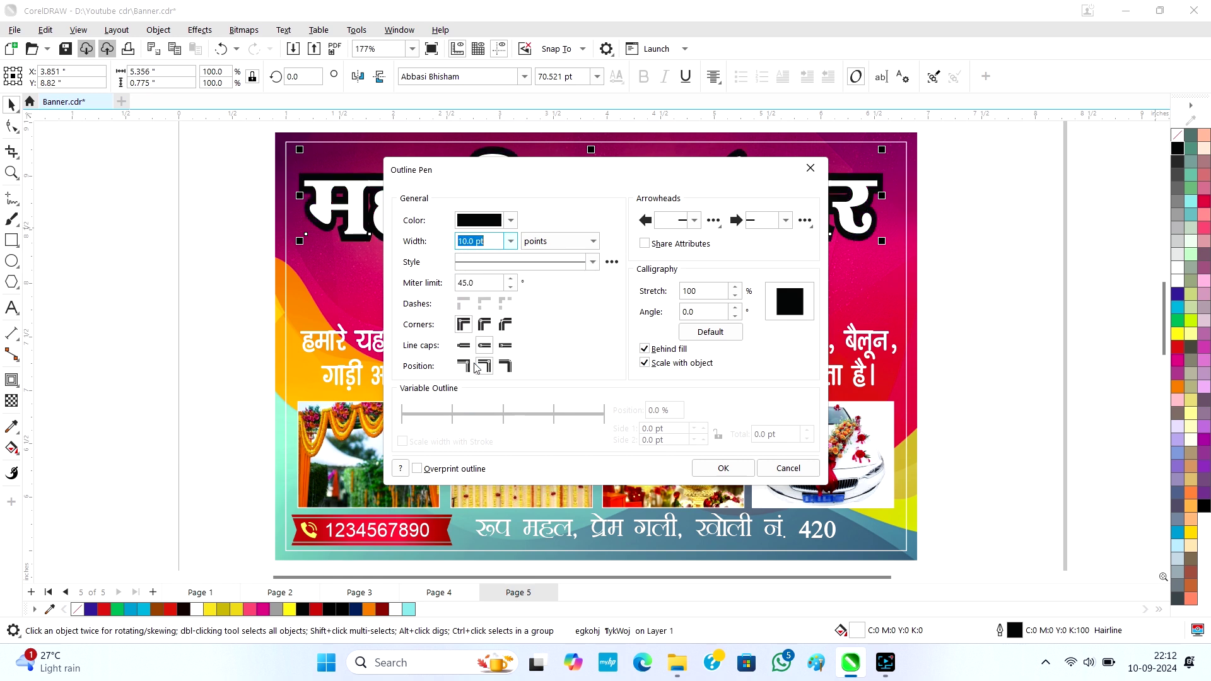
click(510, 241)
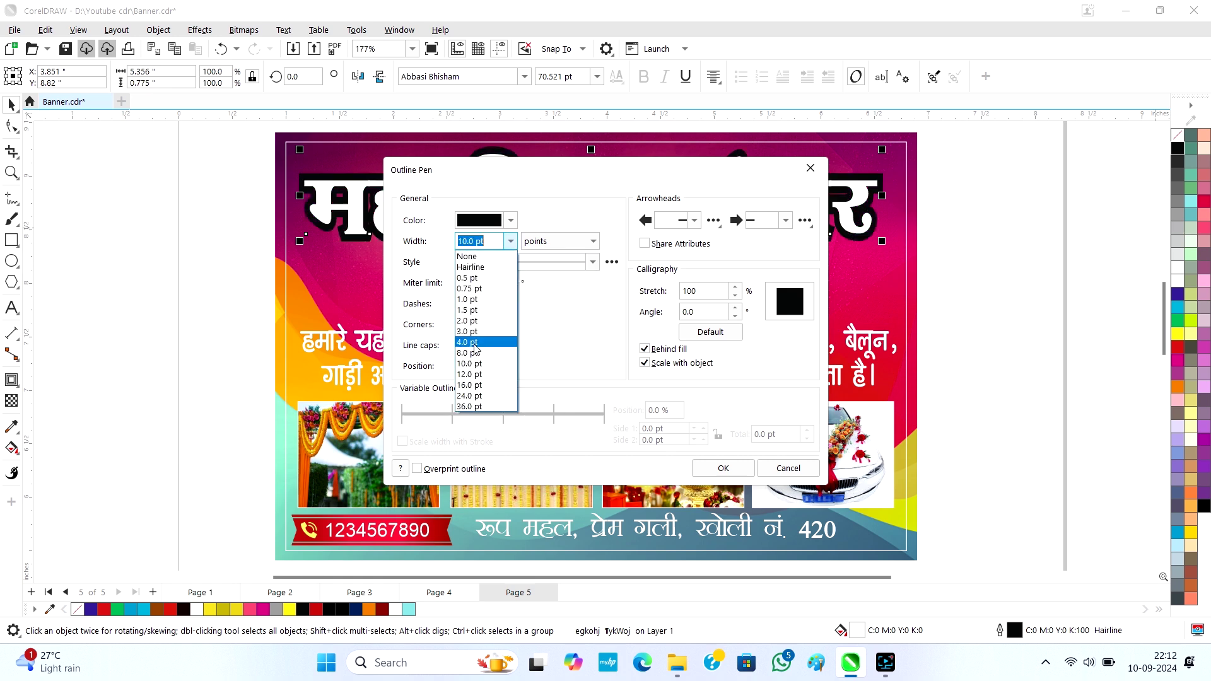
click(475, 354)
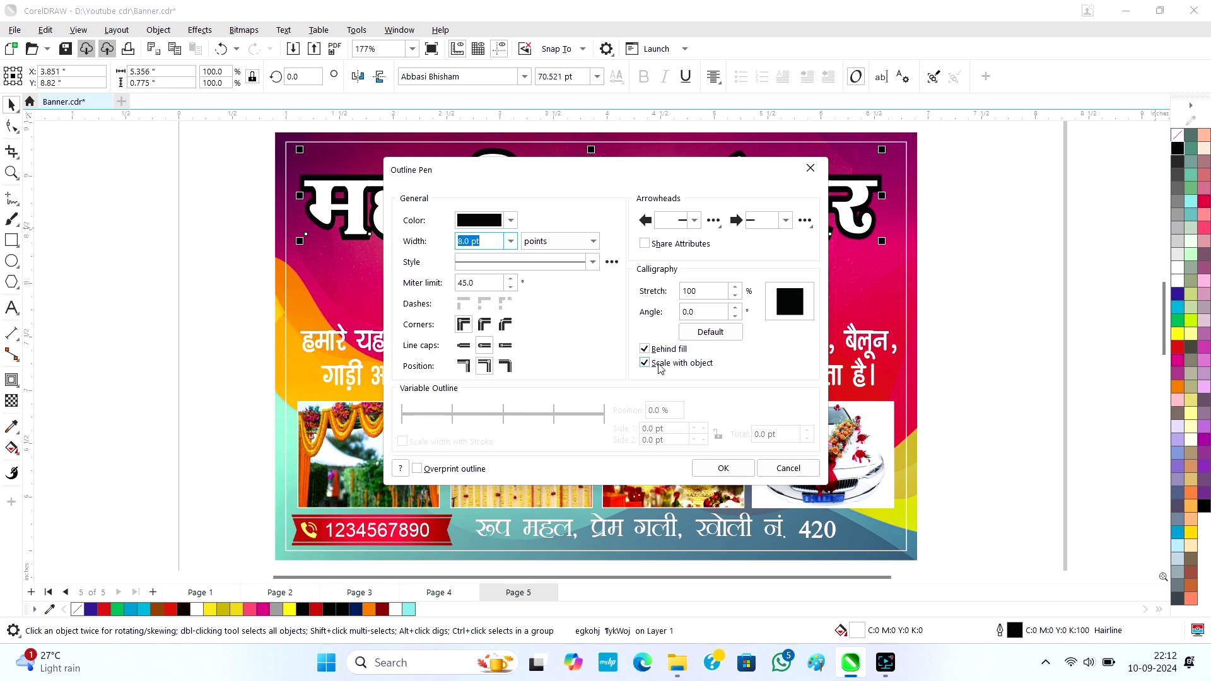
click(481, 327)
drag(486, 182, 618, 341)
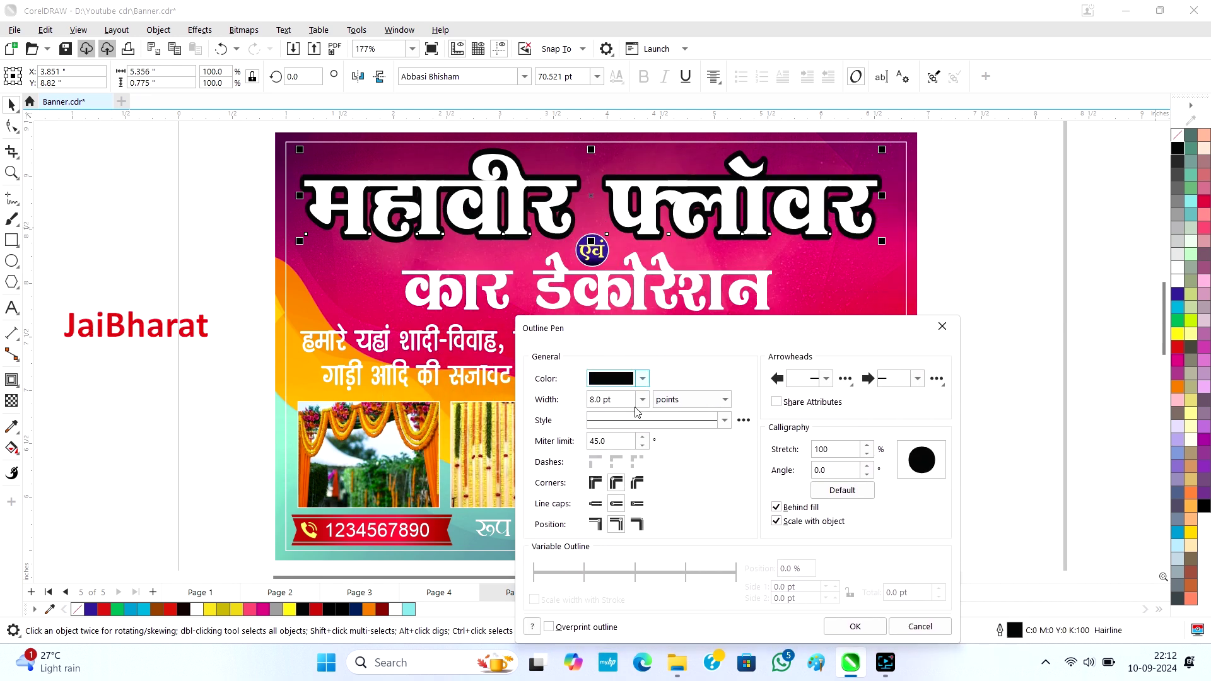
click(856, 626)
Apply a 4 pt black outline to the flower banner's second headline line and deselect it.
click(610, 293)
drag(605, 293, 608, 304)
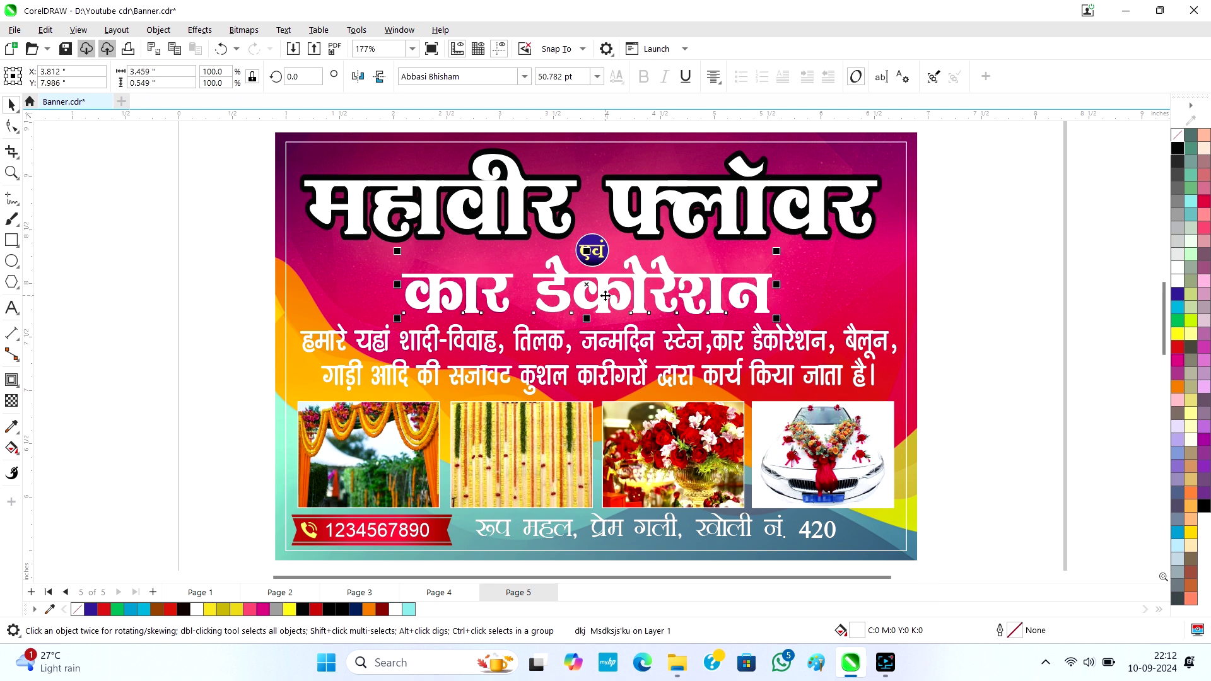
key(F12)
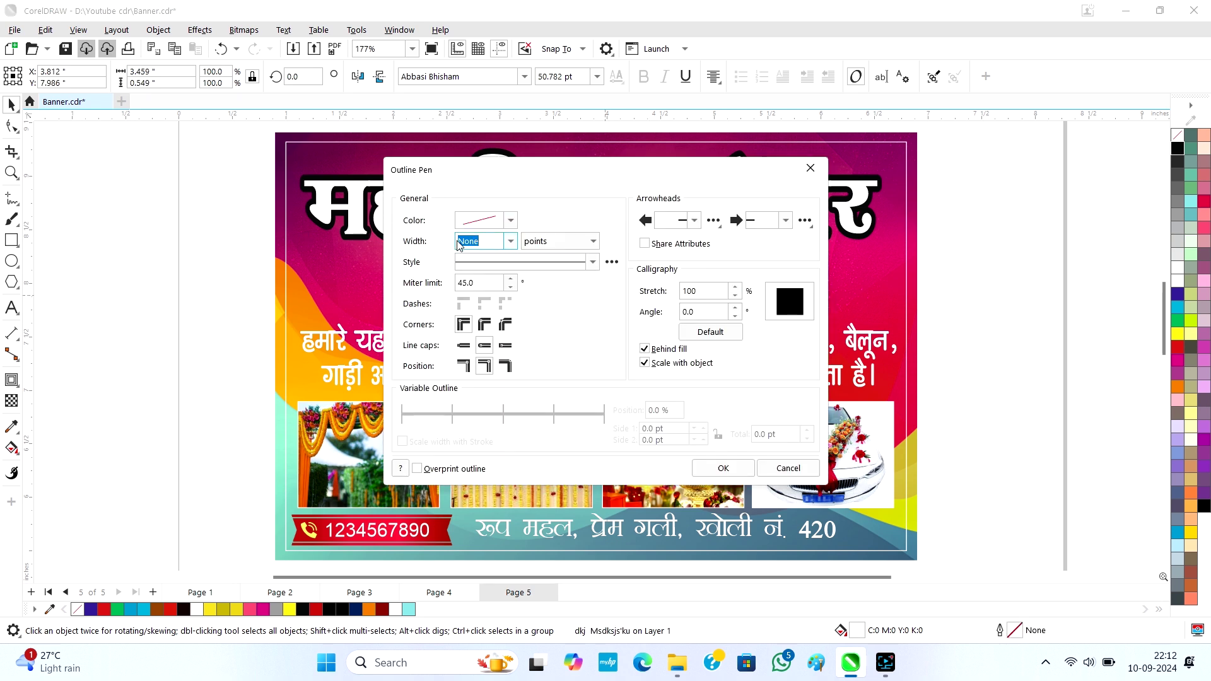
click(508, 240)
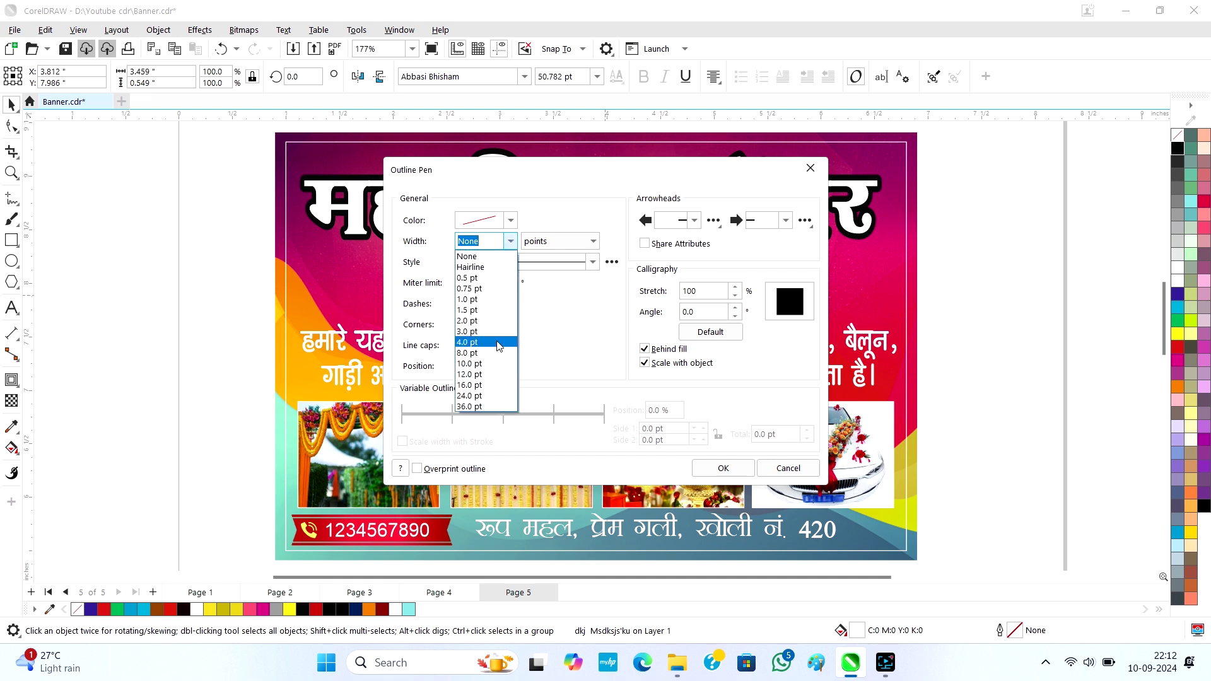
click(498, 344)
drag(528, 181, 746, 205)
click(935, 470)
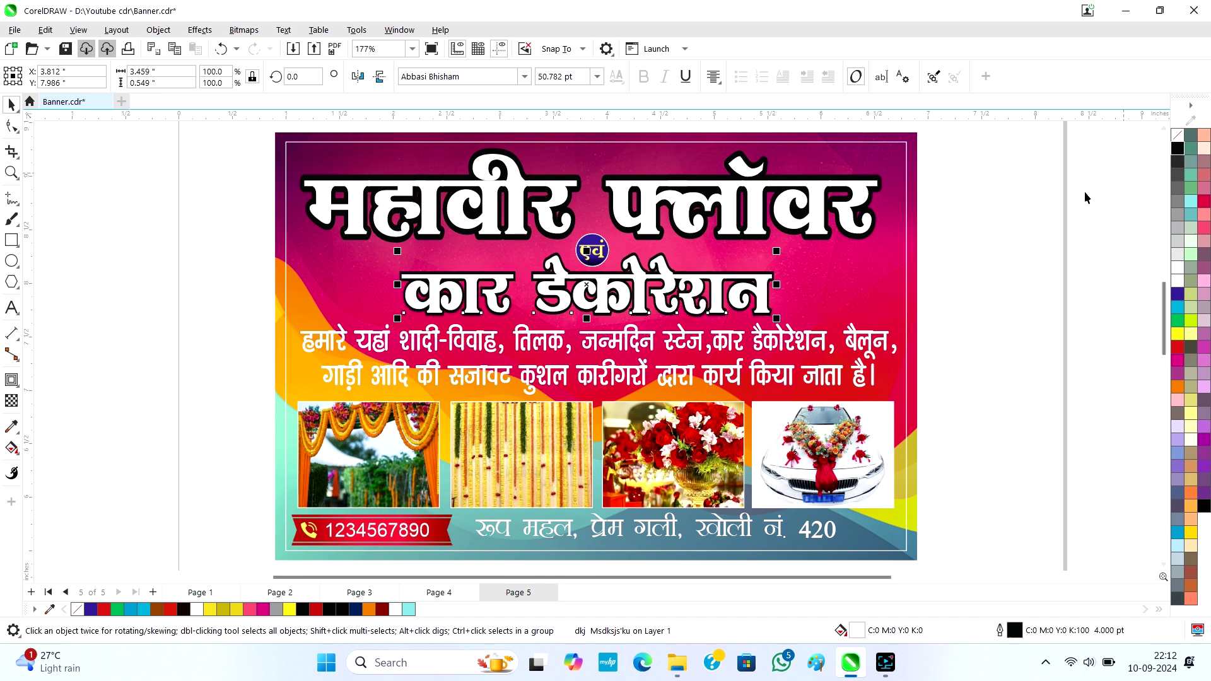
click(1041, 224)
Apply a 2 pt black outline to the flower banner's two-line service description text and deselect it.
scroll(563, 231, down, 2)
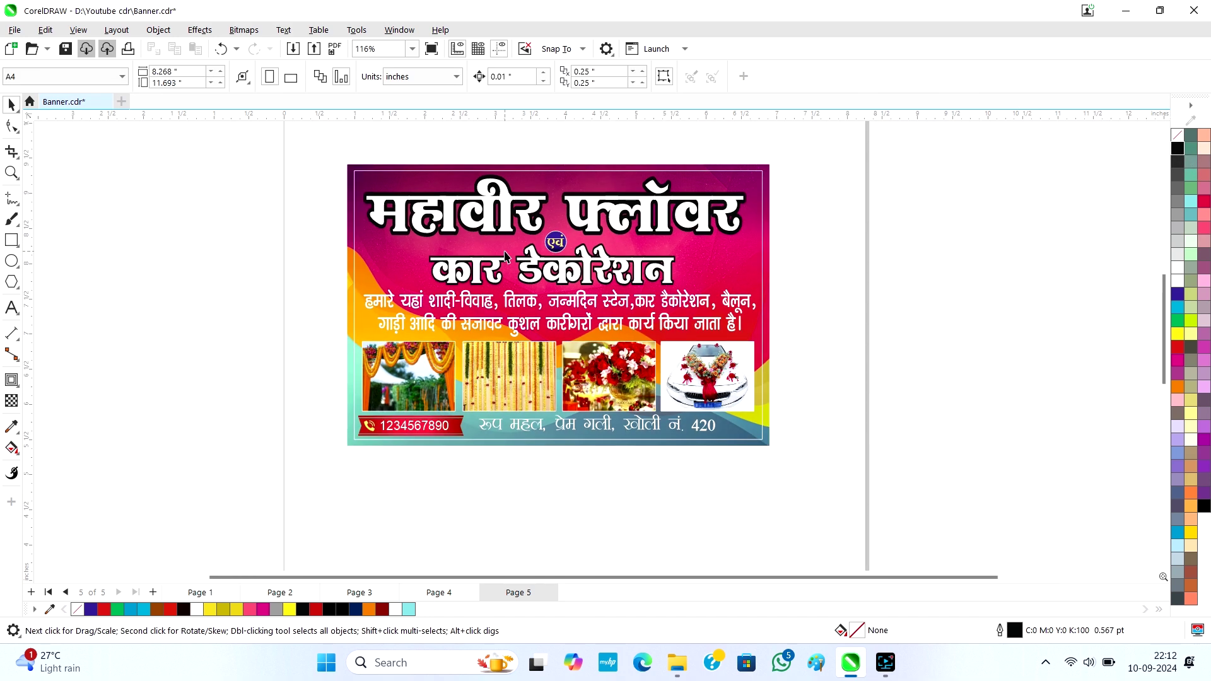
scroll(496, 240, up, 1)
click(526, 309)
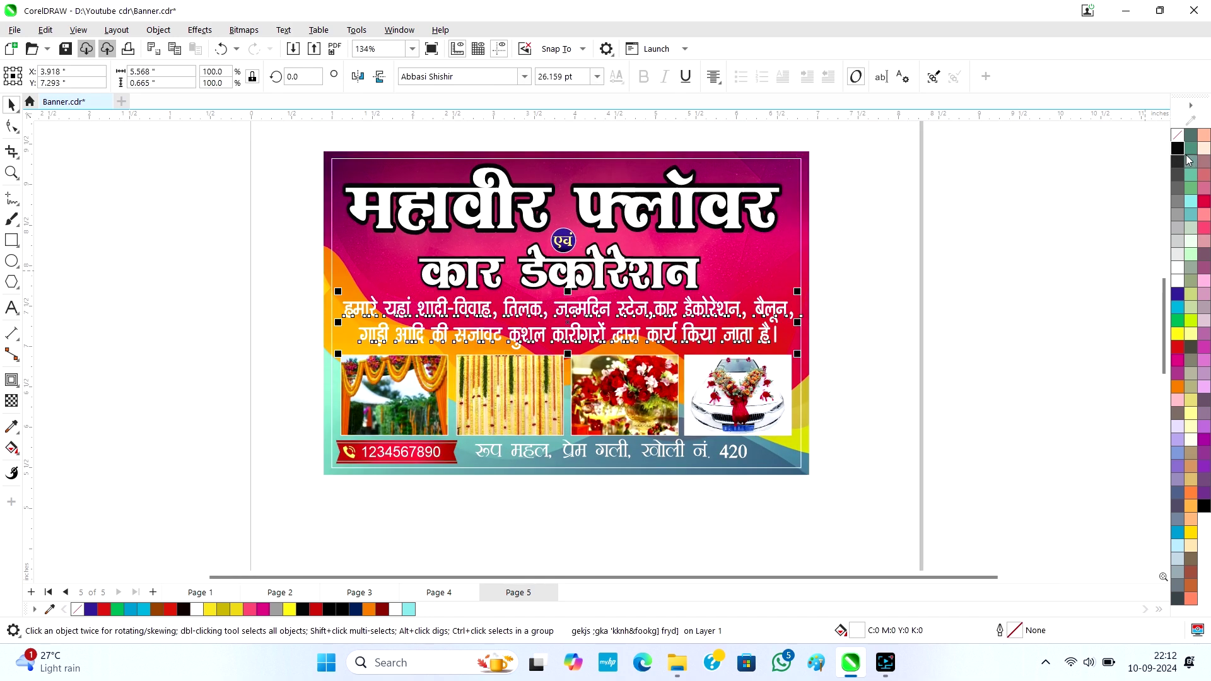
right_click(1175, 149)
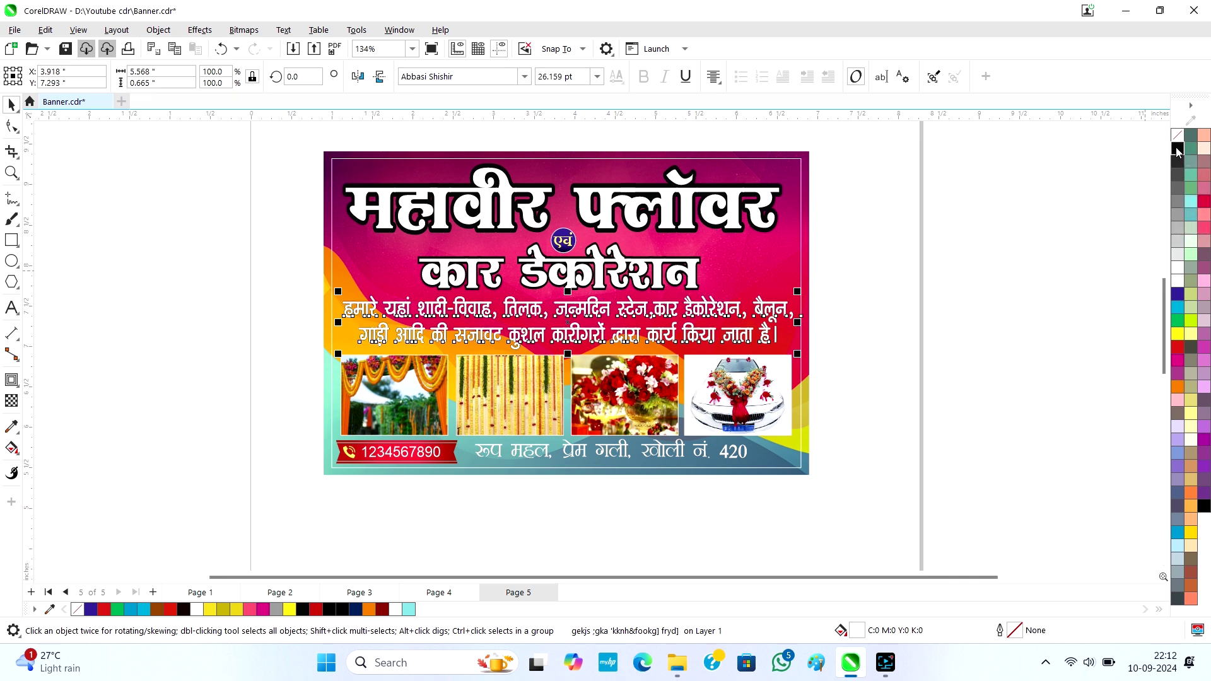
key(F12)
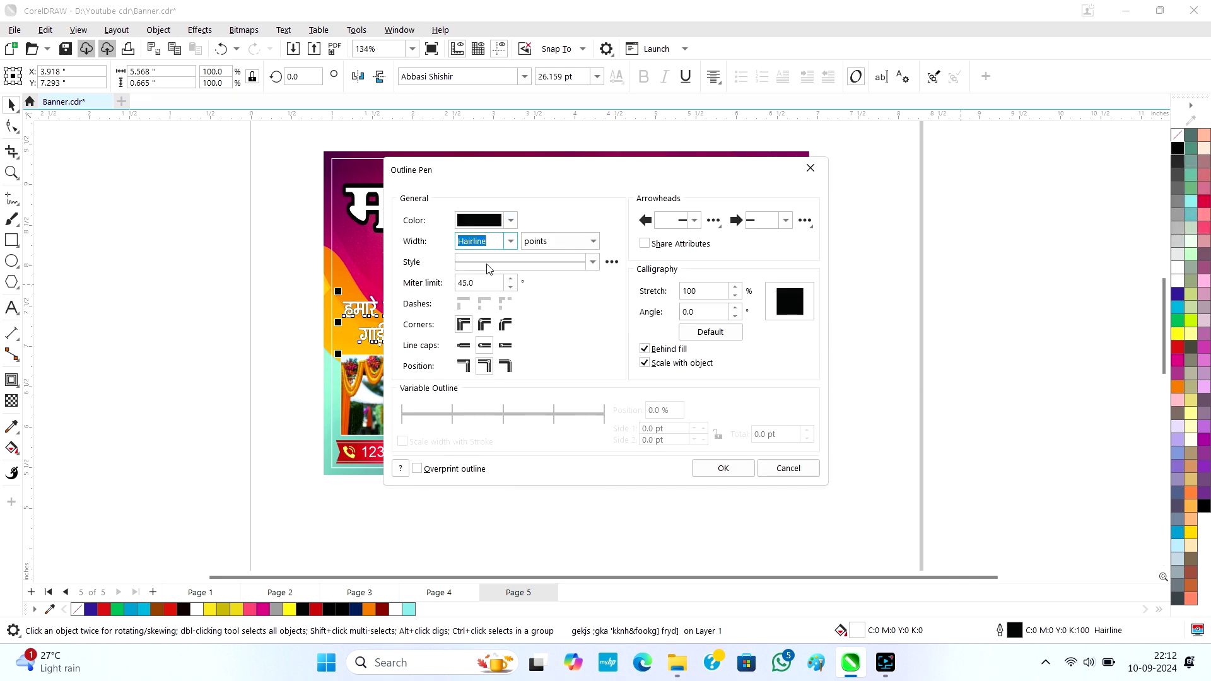
click(510, 241)
click(485, 327)
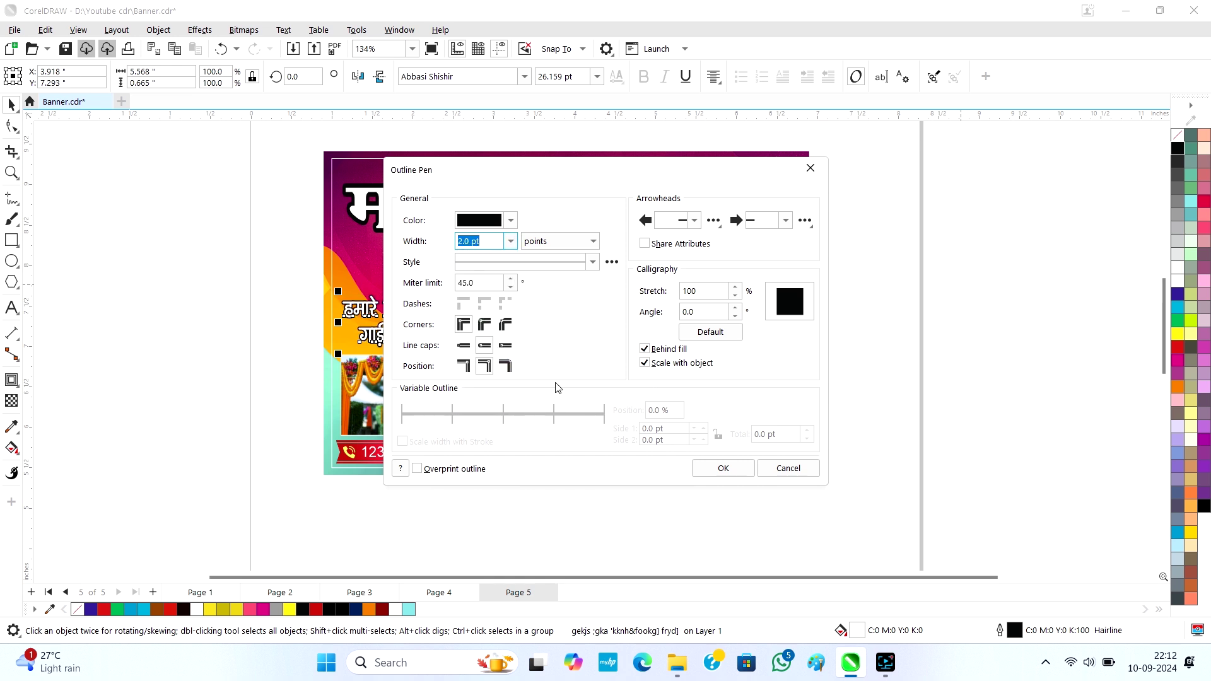
click(723, 468)
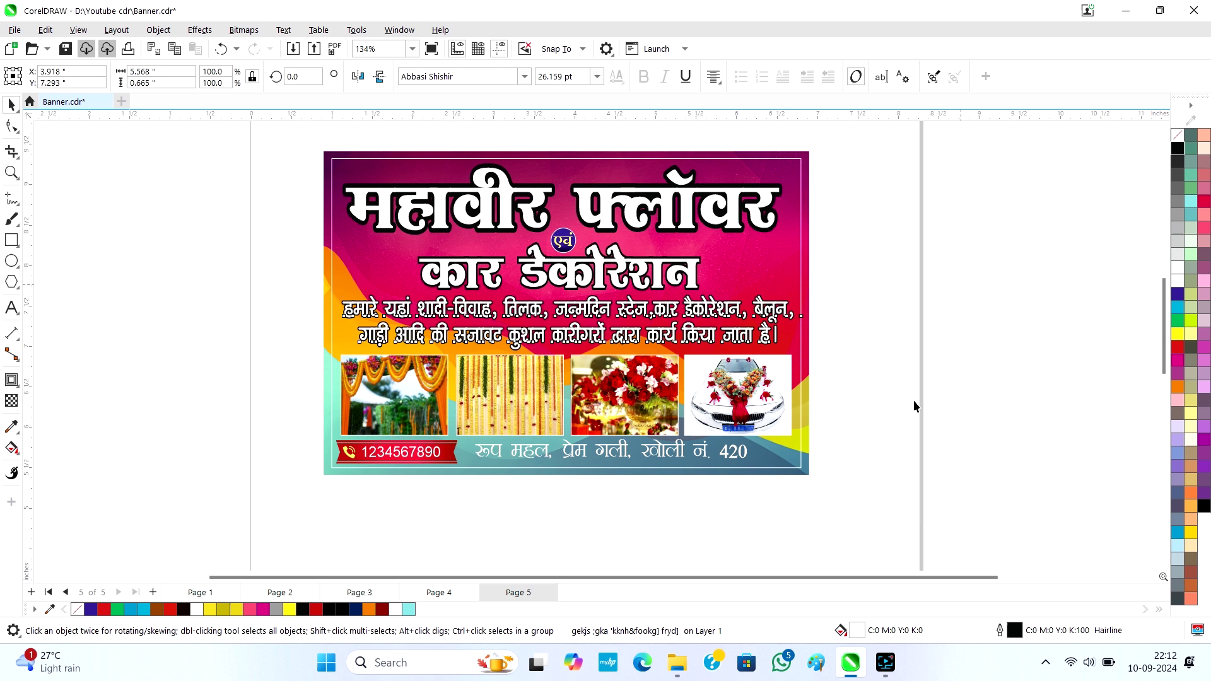
click(946, 399)
Give the flower banner's address line a 2 pt black outline set behind the fill and scaling with the object, then deselect it.
scroll(450, 333, up, 1)
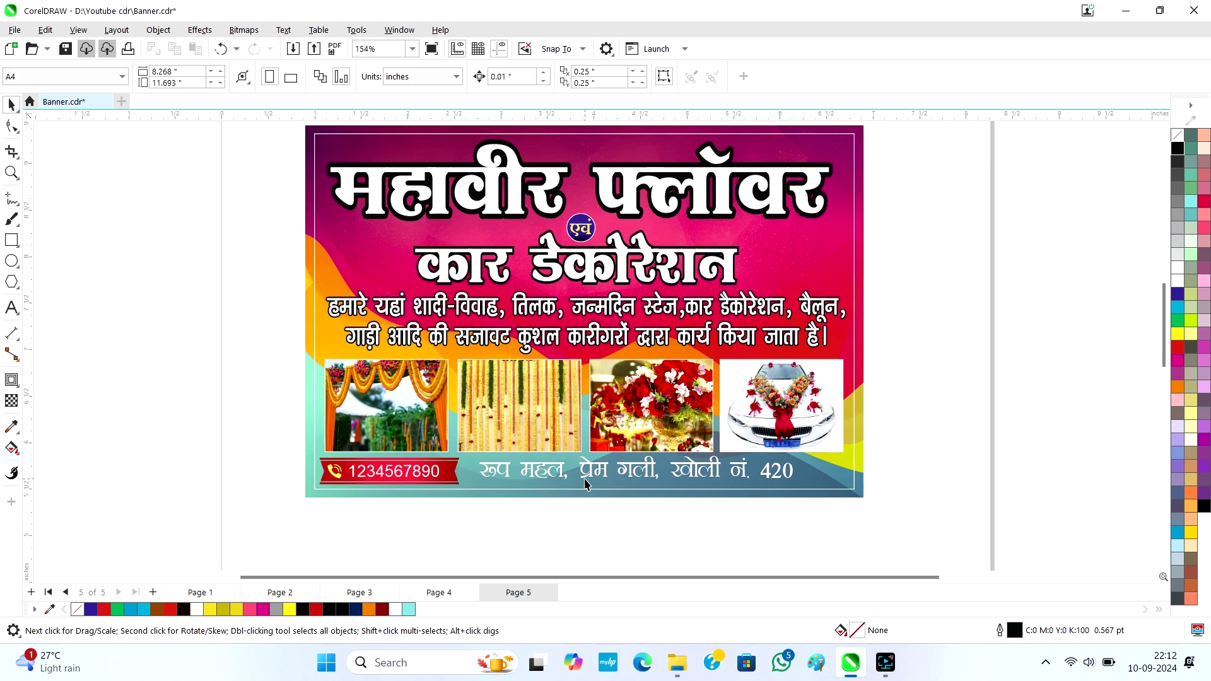
click(581, 475)
right_click(1178, 149)
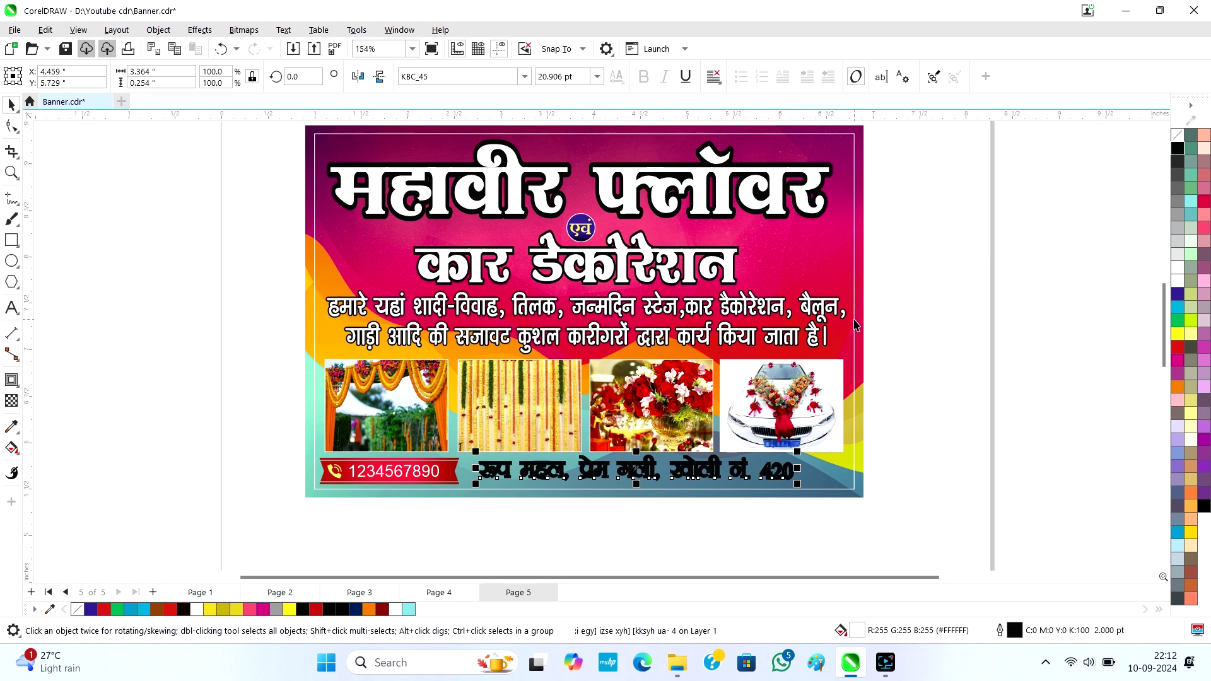
key(F12)
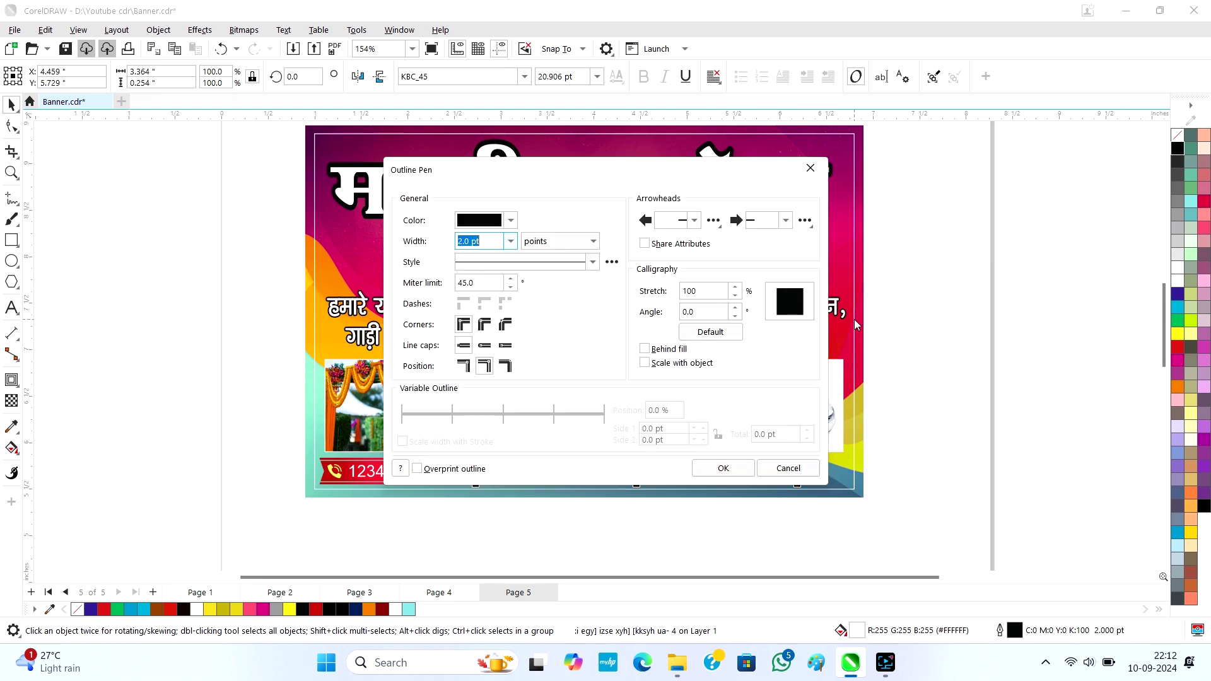
click(685, 350)
click(661, 363)
drag(502, 172, 848, 167)
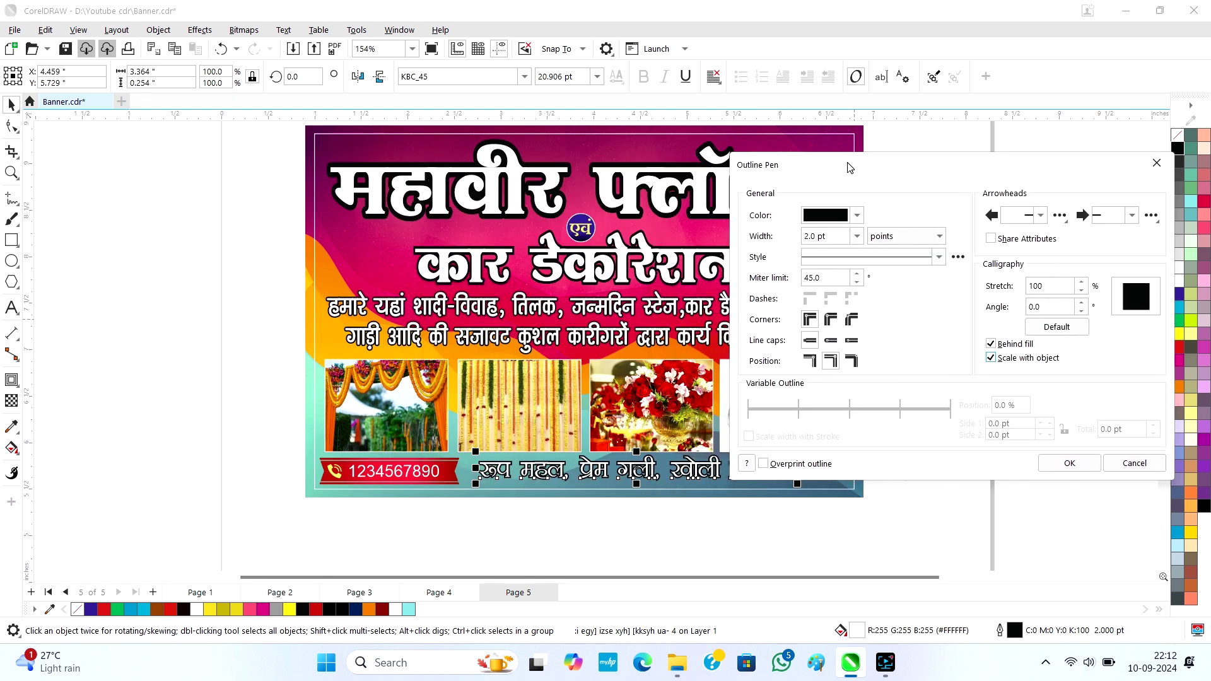
click(1055, 463)
click(712, 509)
scroll(710, 483, up, 5)
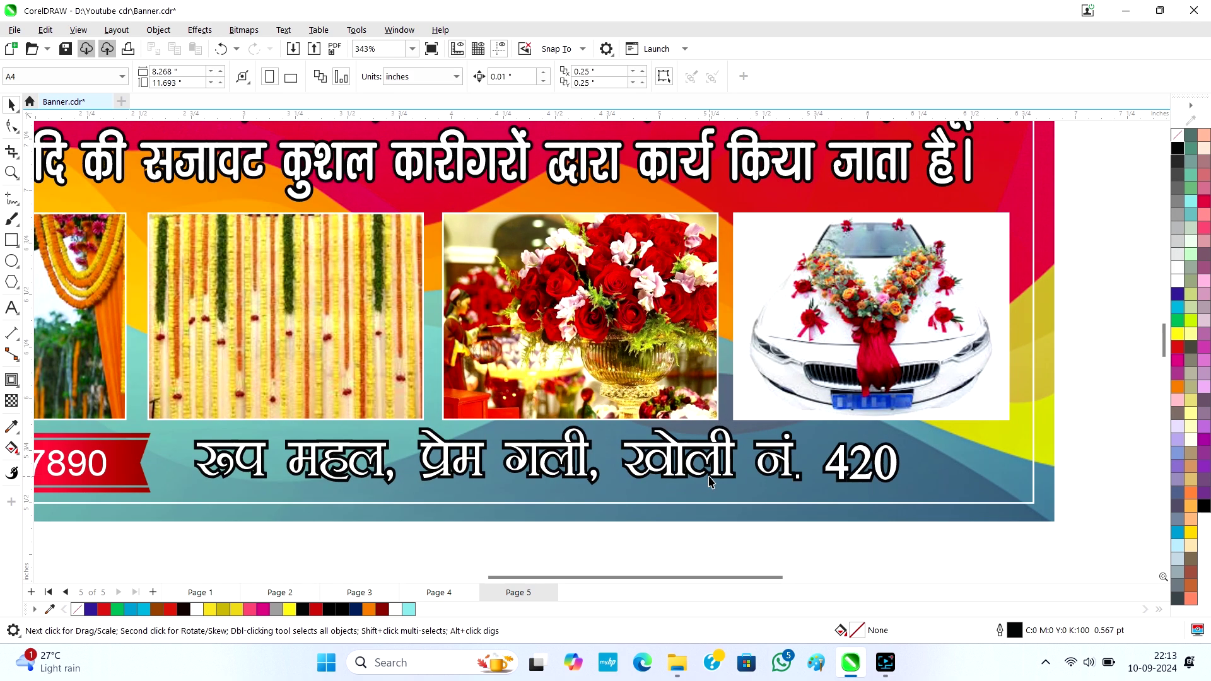
scroll(711, 483, down, 5)
scroll(787, 467, down, 1)
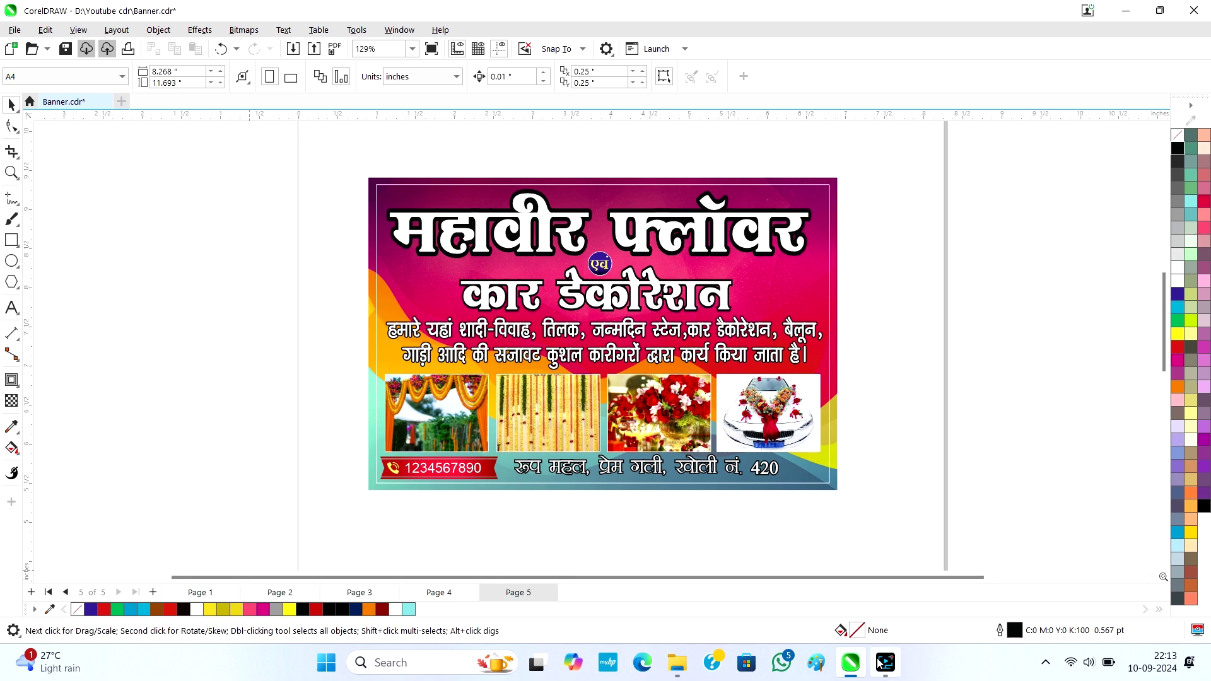
mouse_move(881, 662)
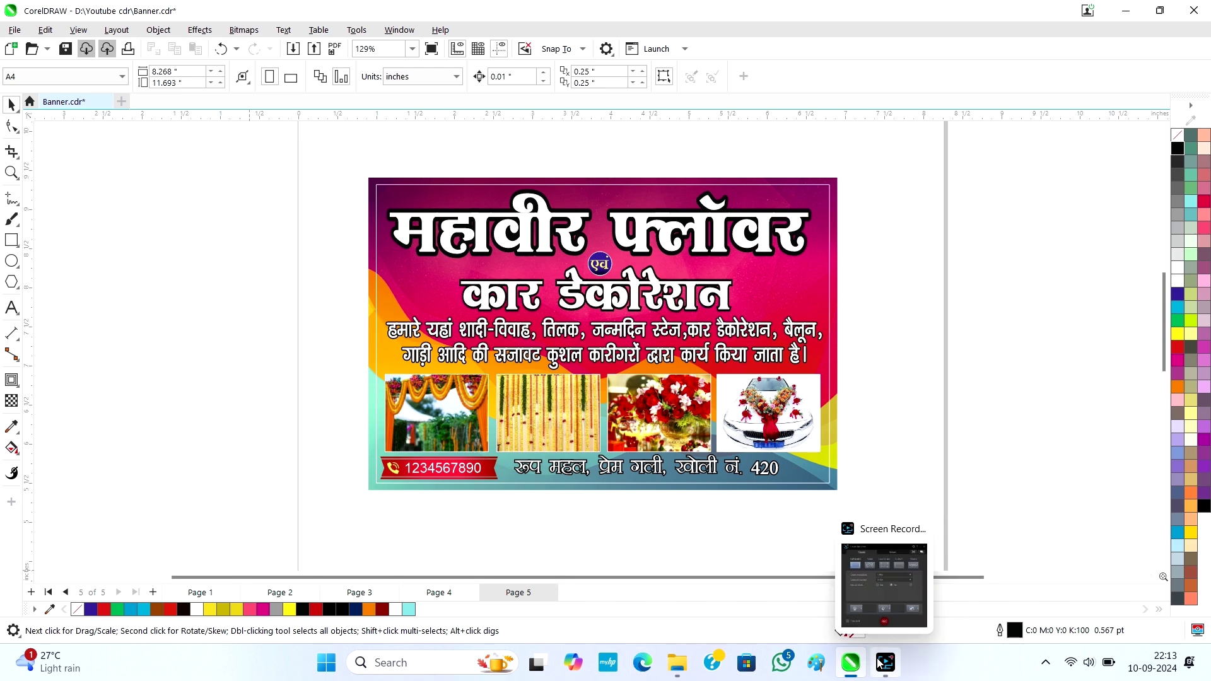